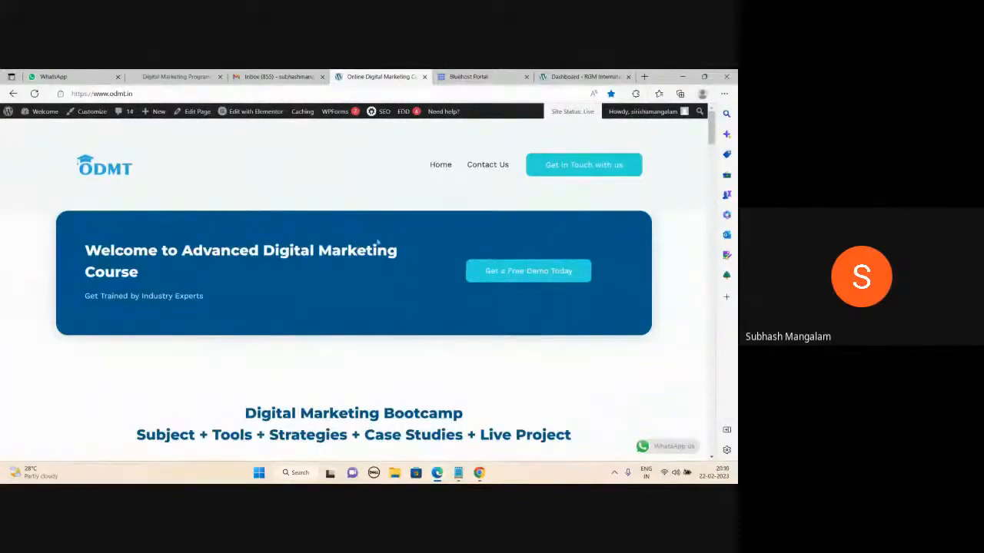
- Minimize the meeting window and scroll through the site page
mouse_move(437, 473)
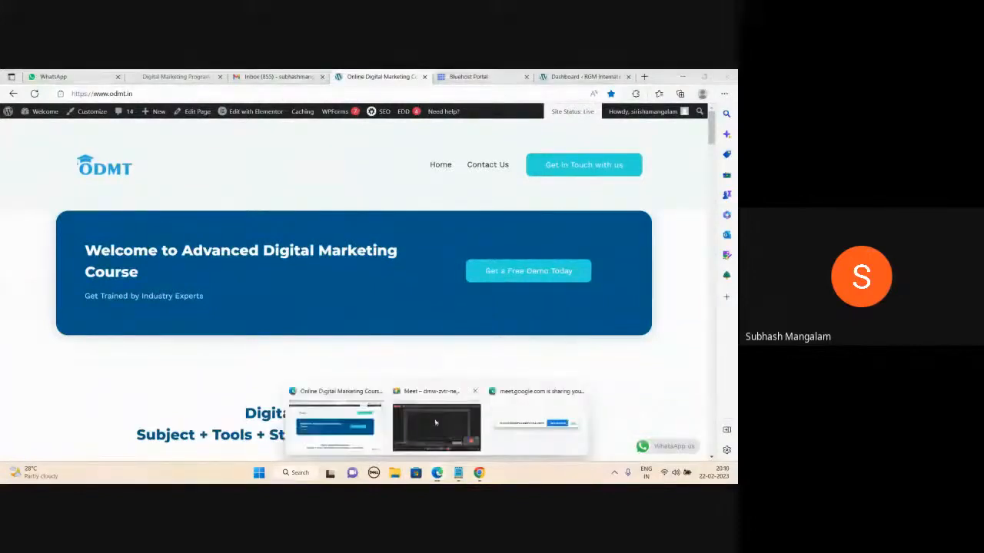
click(435, 423)
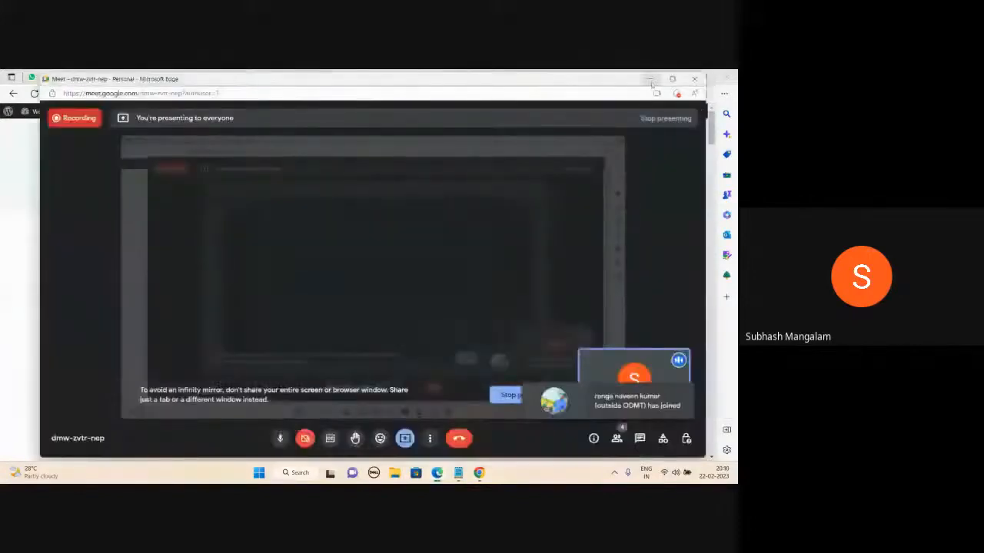
click(650, 79)
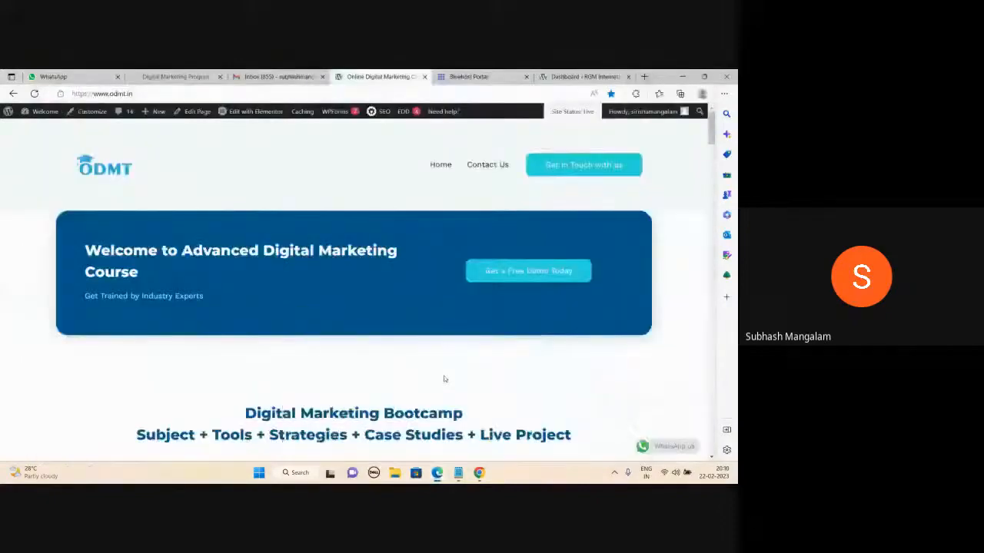
scroll(444, 378, down, 5)
scroll(444, 379, down, 10)
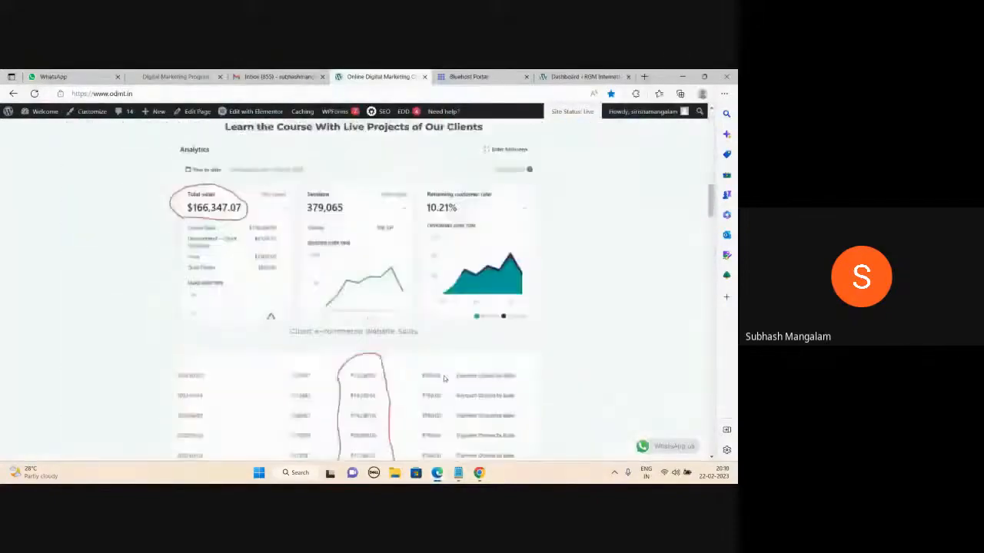
scroll(443, 378, down, 10)
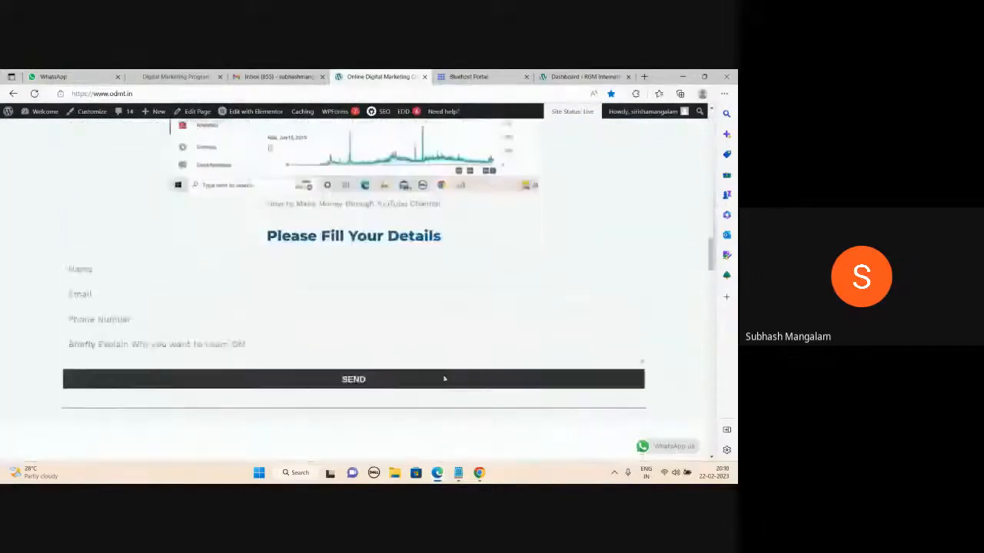
scroll(445, 378, down, 10)
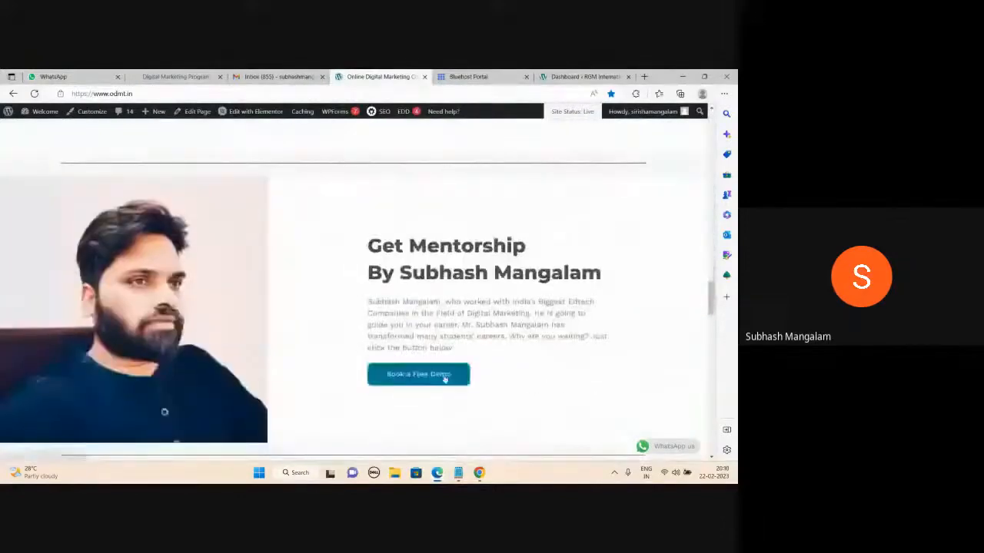
scroll(444, 378, down, 10)
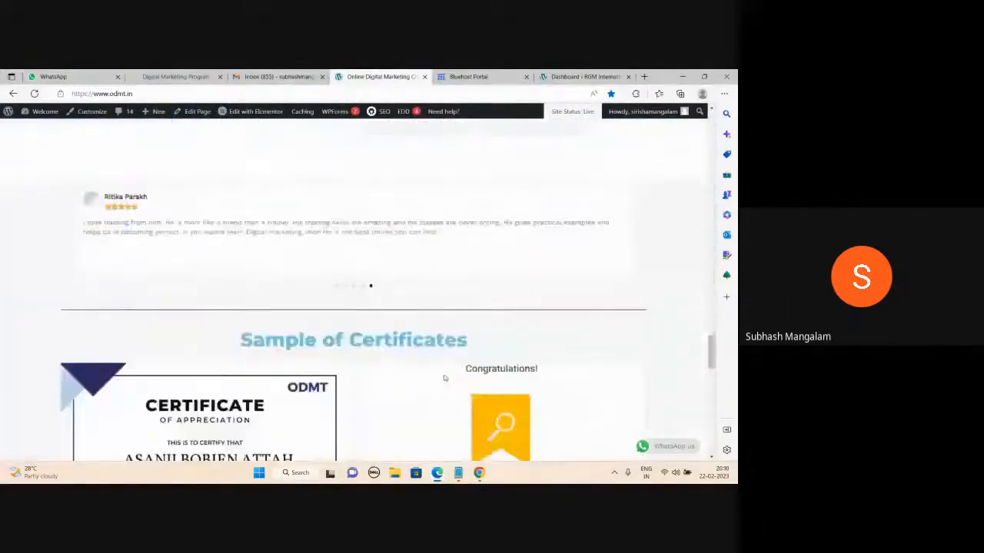
scroll(444, 379, down, 8)
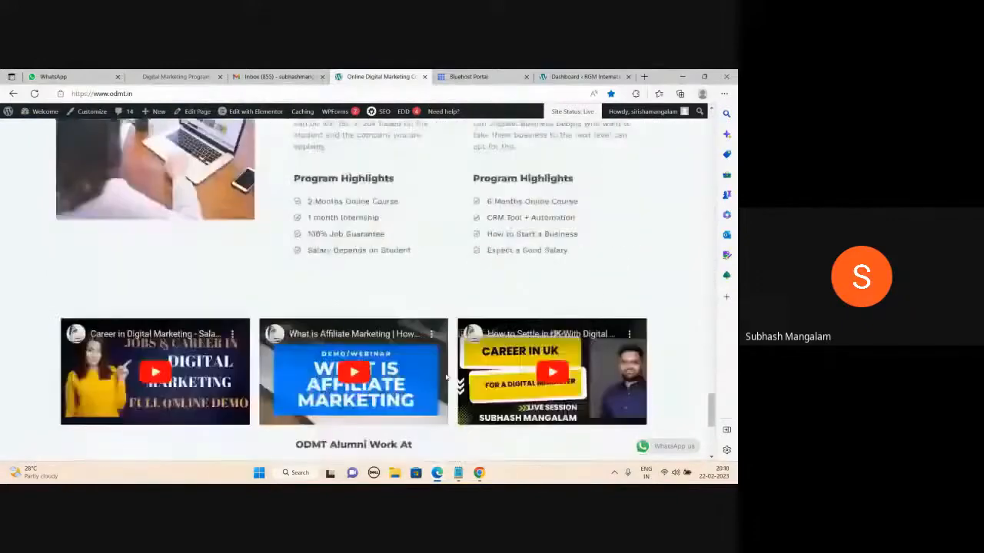
scroll(446, 377, down, 3)
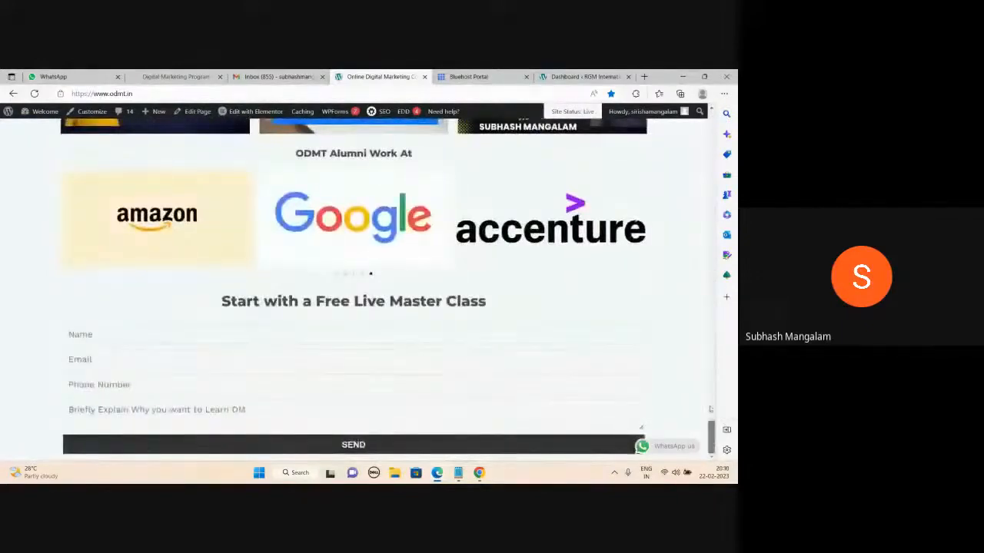
scroll(701, 374, up, 2)
scroll(701, 374, up, 15)
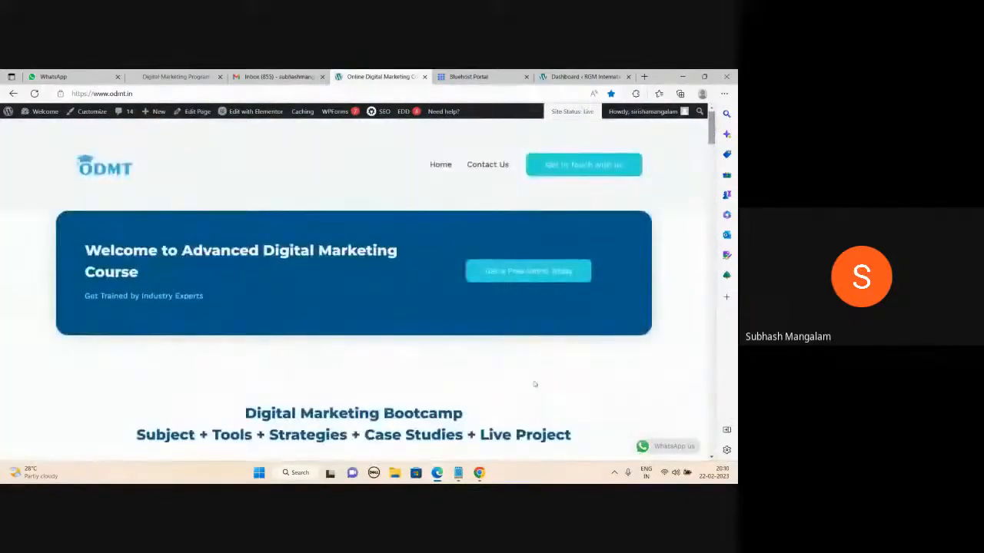
- Open the class links notes in Notepad and delete all the old meeting links
click(461, 474)
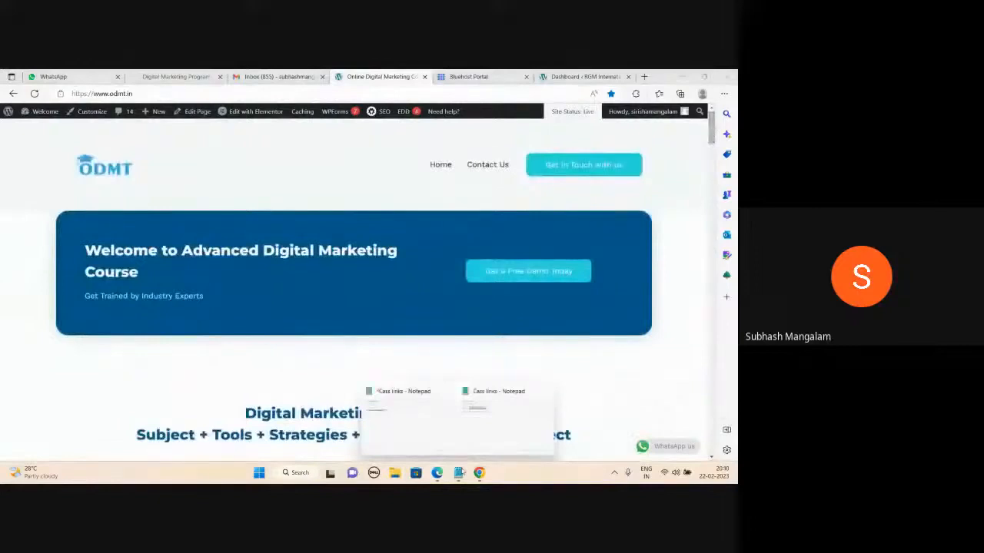
click(481, 436)
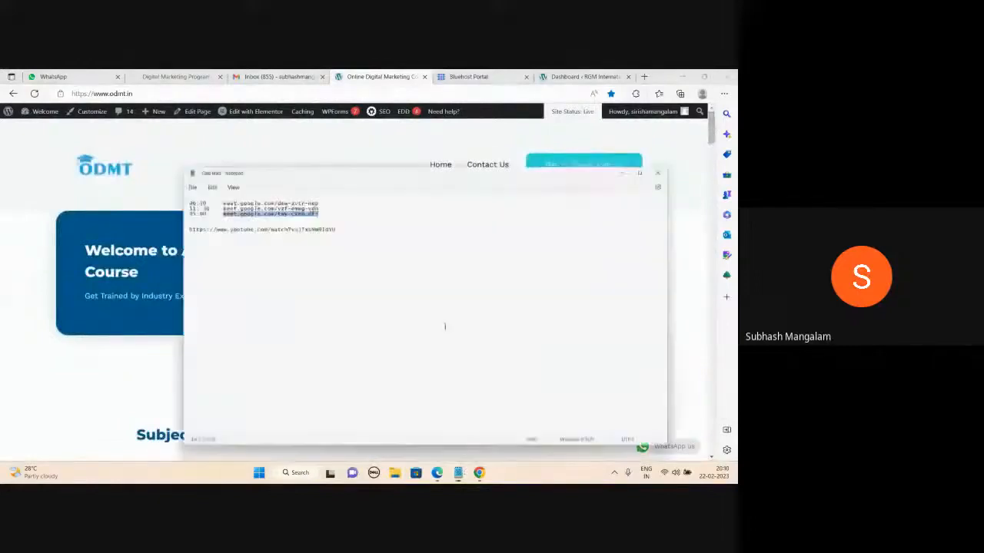
key(ctrl+a)
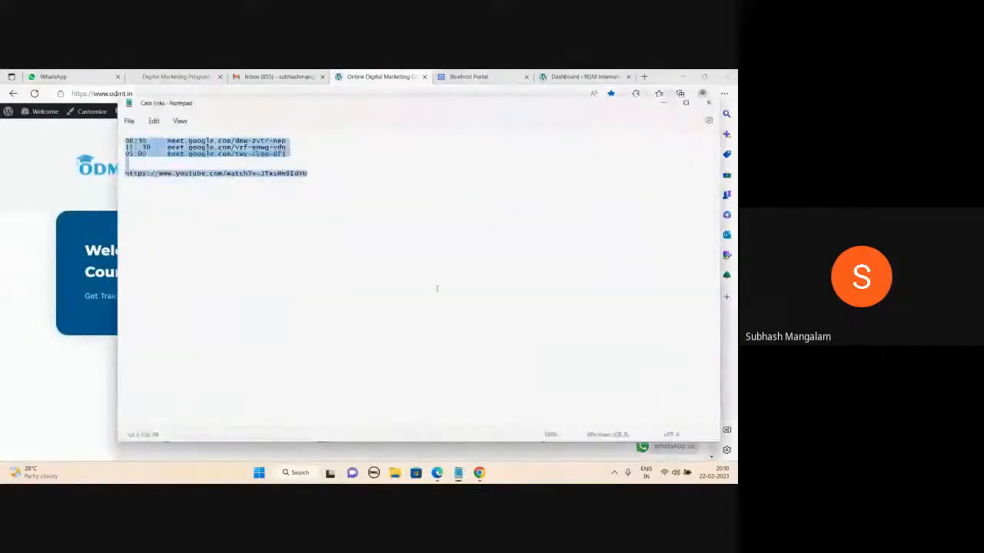
key(Delete)
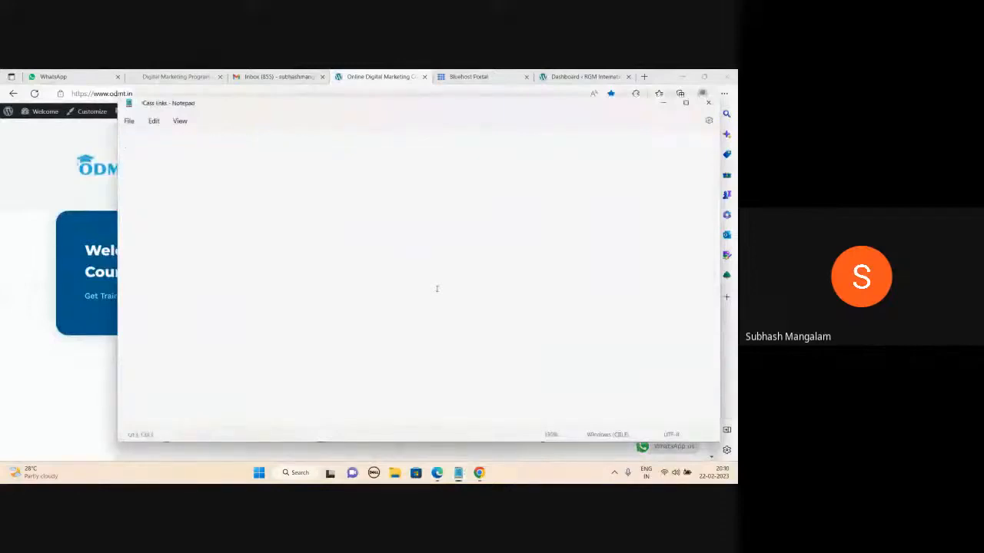
- Write 'Domain: name of the website', 'Hosting: space in a server', and 'D + H = website Bluehost.in'
text(Domain)
key(Return)
text(Hosting)
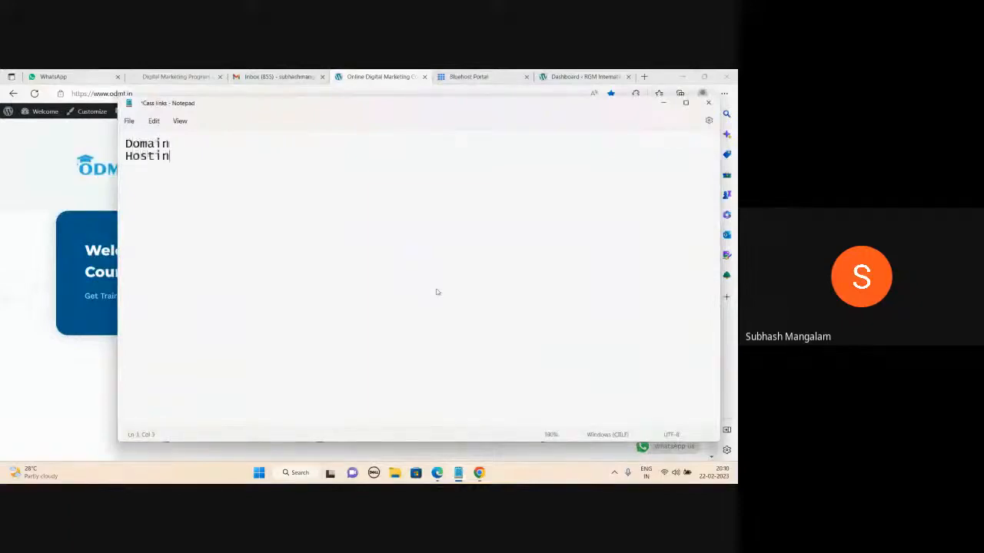
click(187, 142)
text(: name of )
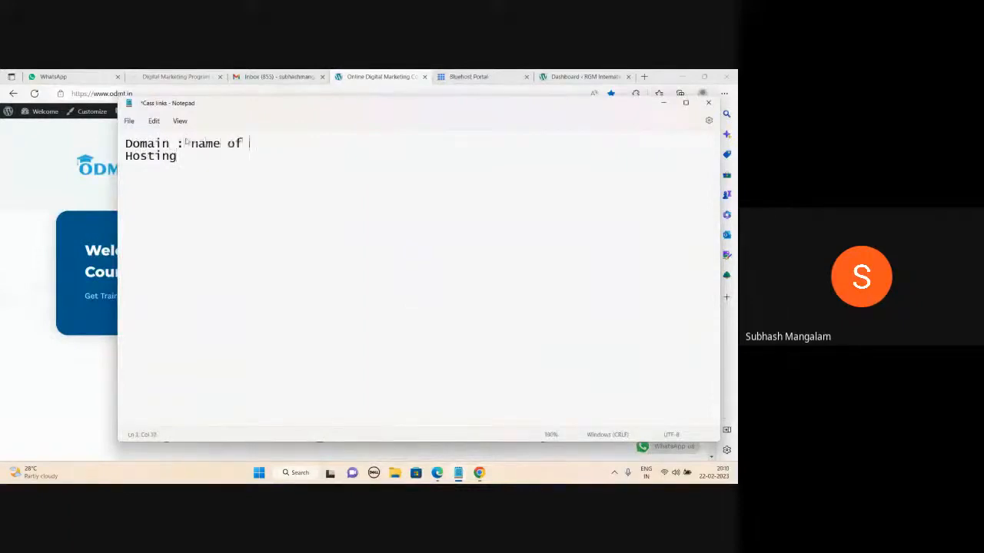
text(the website)
click(181, 156)
text(: )
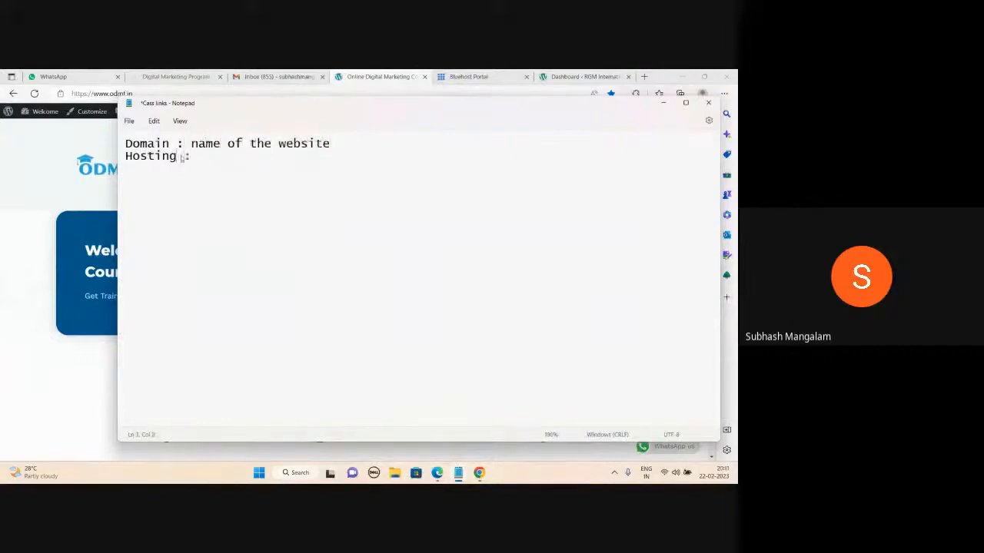
text(space in a )
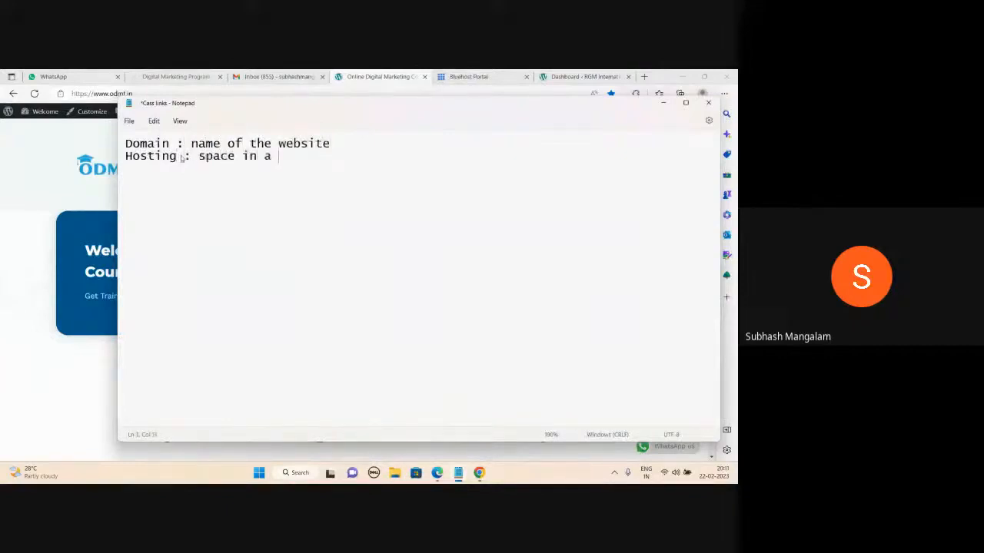
text(server)
key(Return)
key(Return)
text(D + H = website  )
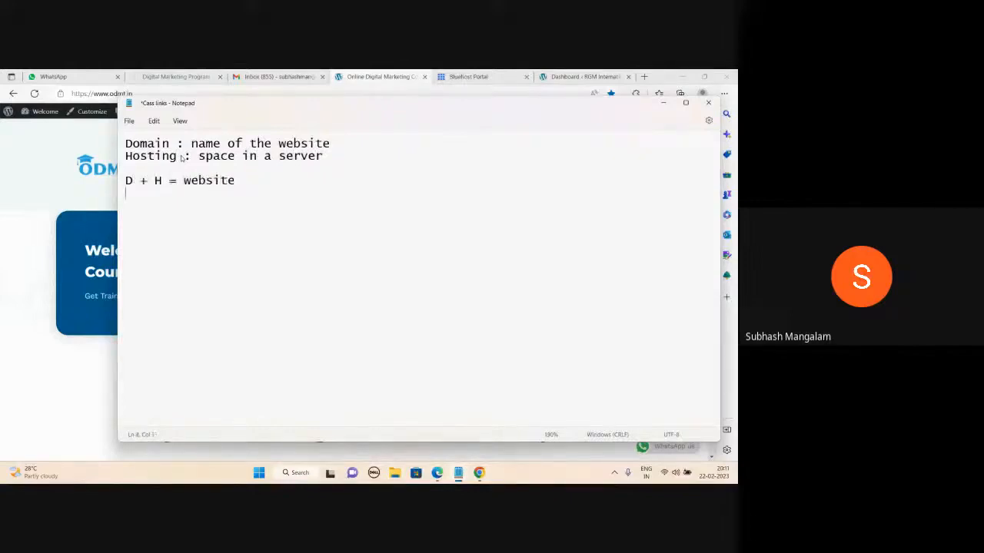
text(Bluehost.in)
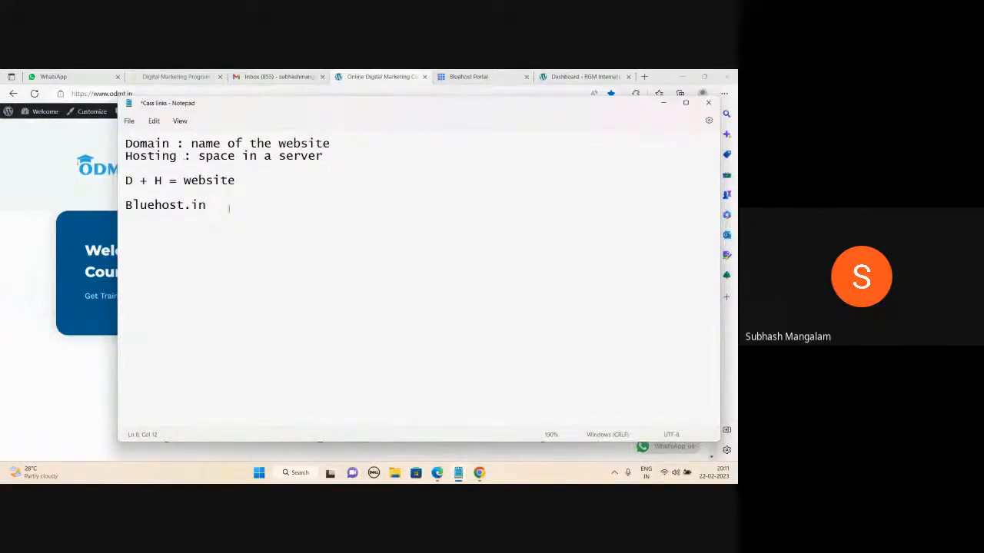
- List two example domains built on a person's name, ending .com and .in, then add a blank line
key(Return)
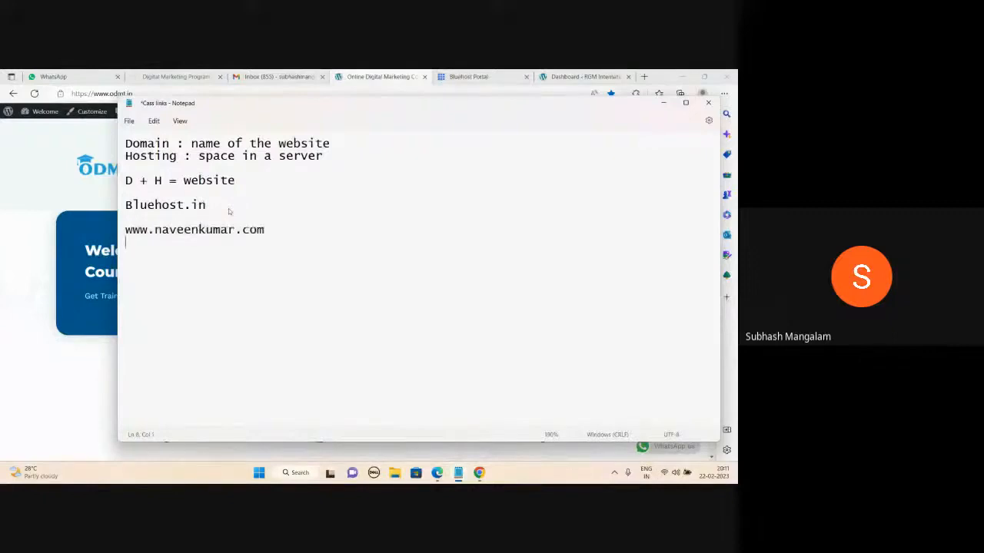
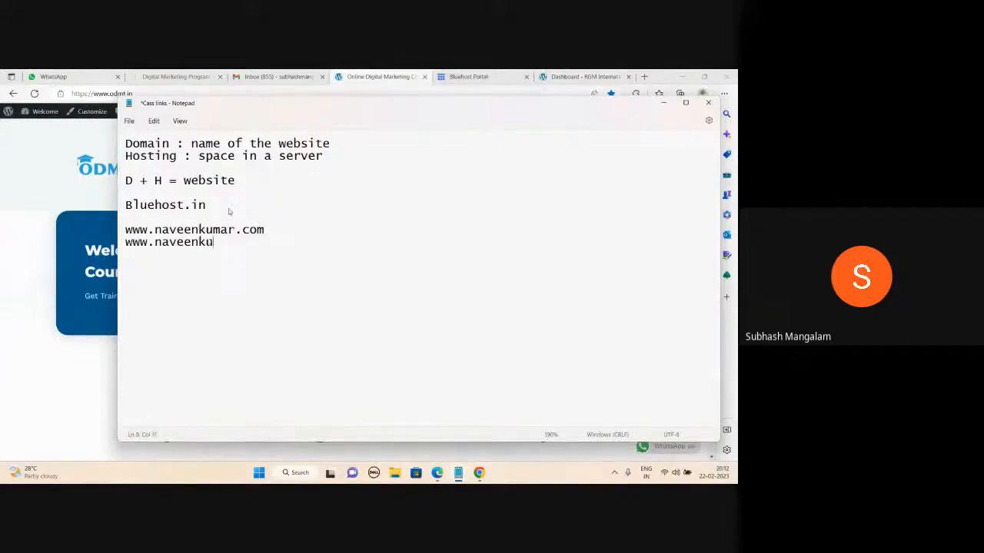
drag(266, 241, 124, 256)
click(256, 266)
key(BackSpace)
key(Return)
key(Return)
click(664, 104)
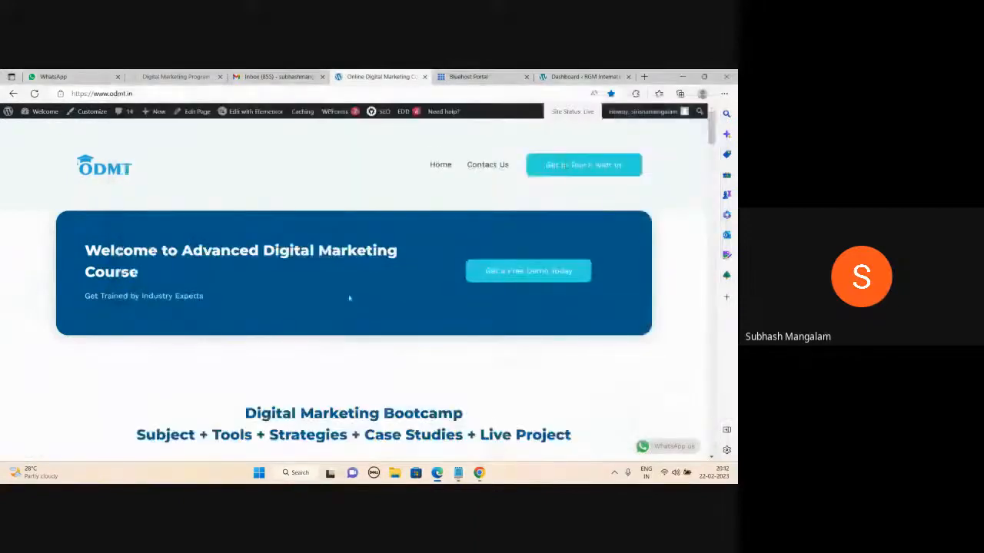
scroll(350, 299, down, 10)
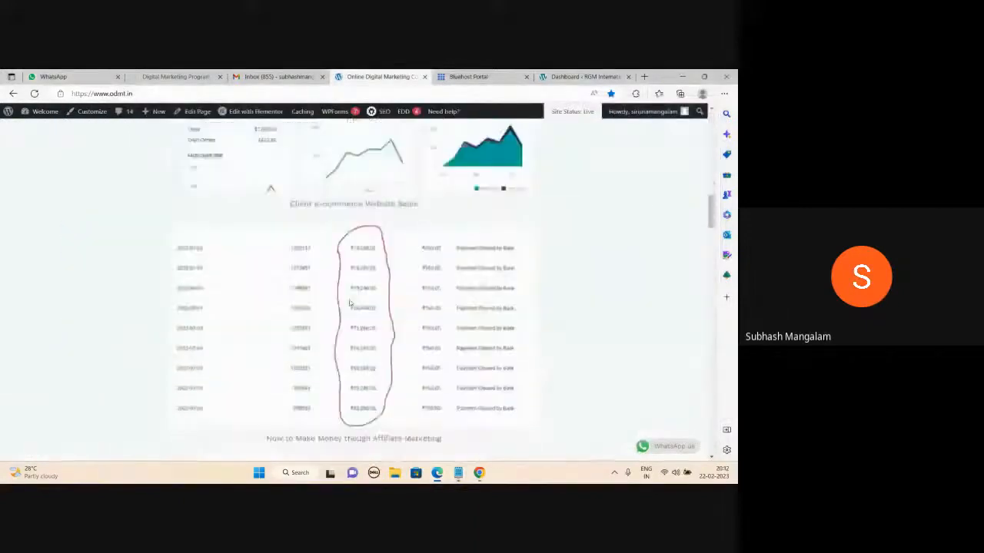
scroll(350, 304, down, 2)
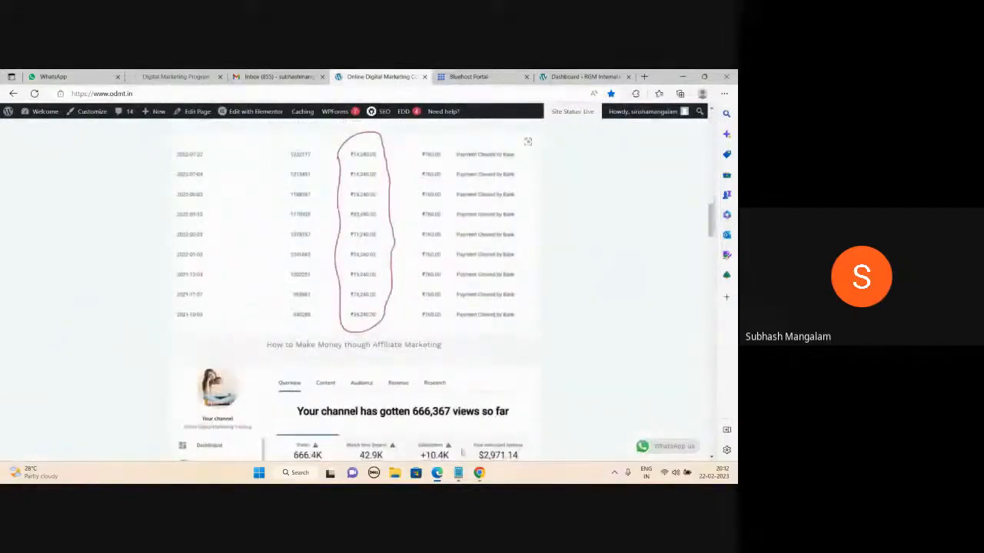
mouse_move(459, 473)
click(490, 423)
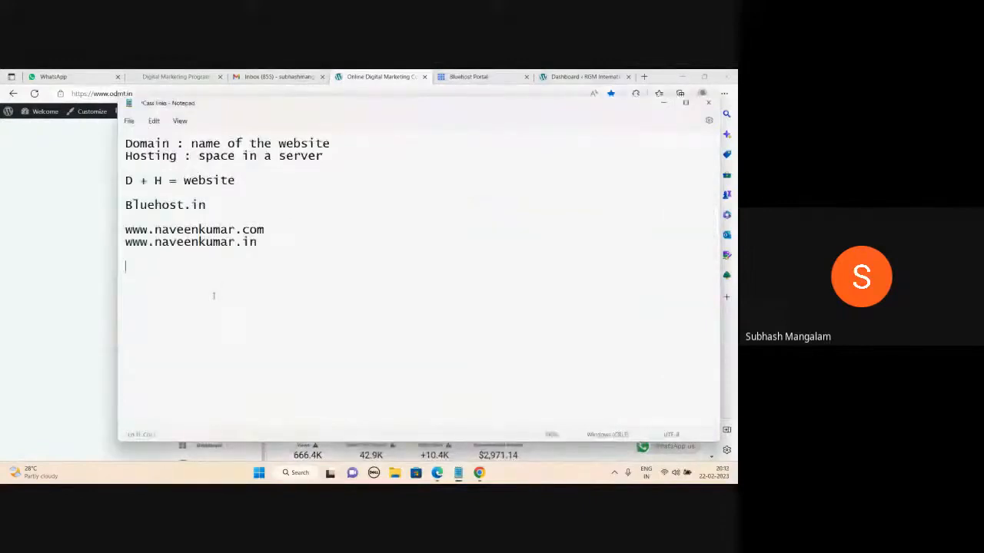
- Add the price 4,000 below the example domains and reposition the Notepad window
text(4,000)
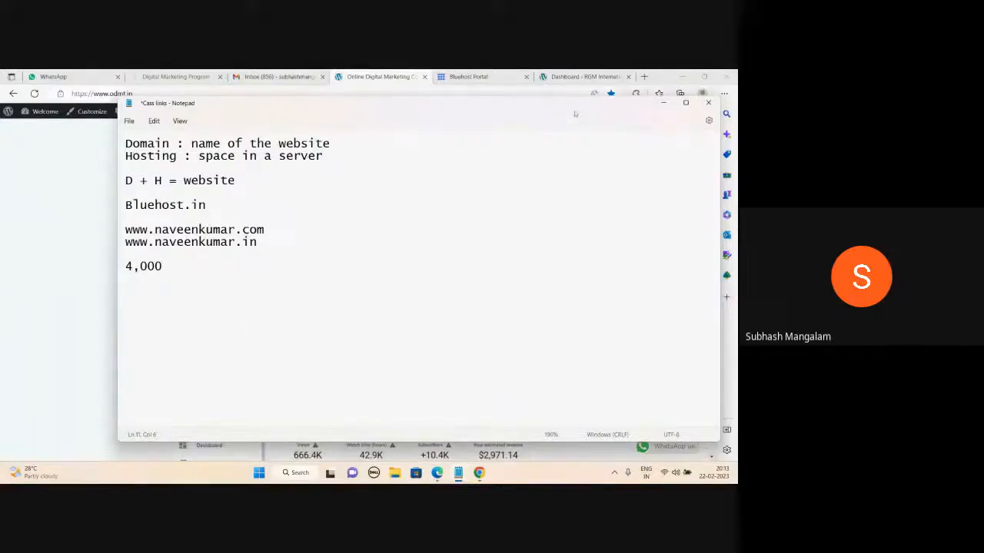
drag(576, 112, 550, 191)
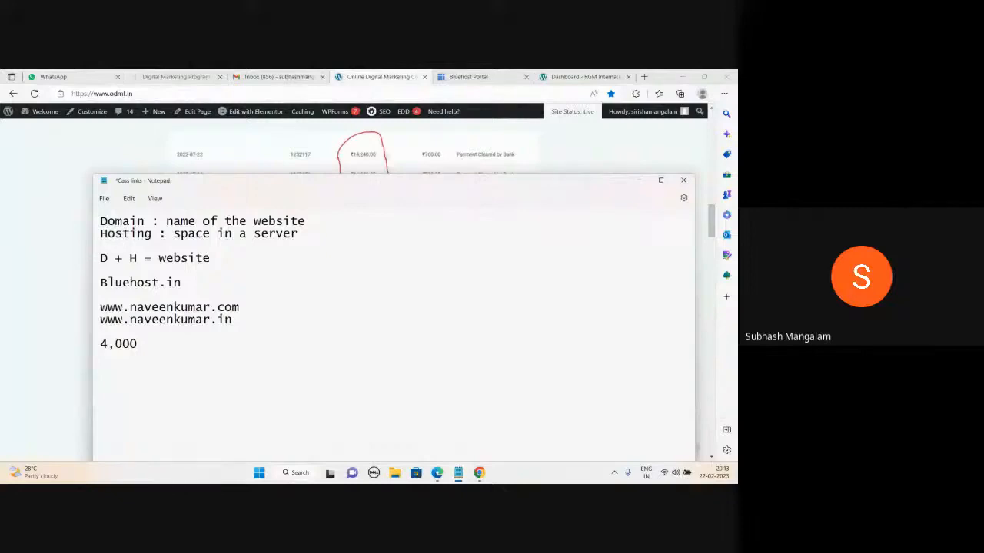
mouse_move(397, 173)
mouse_down()
mouse_move(390, 140)
mouse_move(394, 155)
mouse_up()
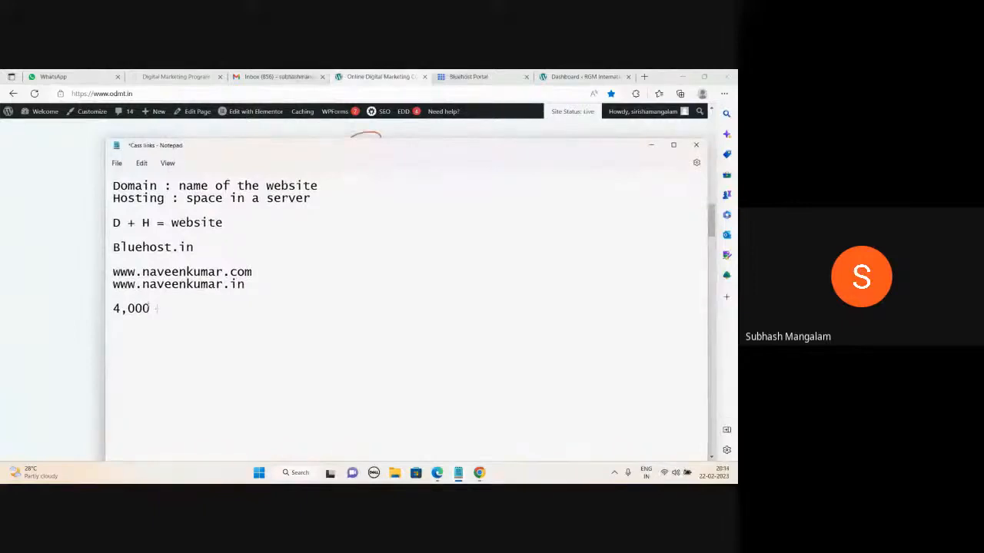
drag(153, 308, 112, 308)
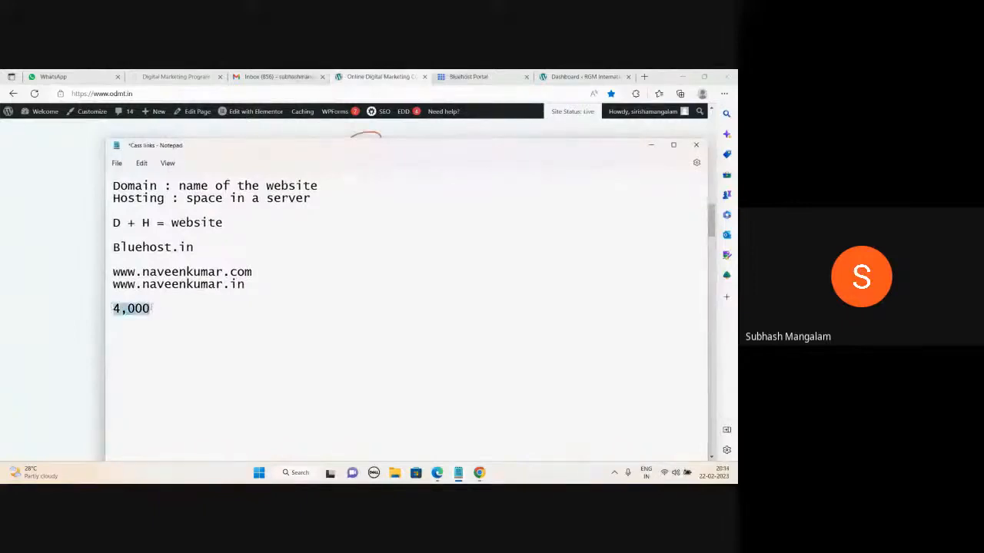
click(152, 309)
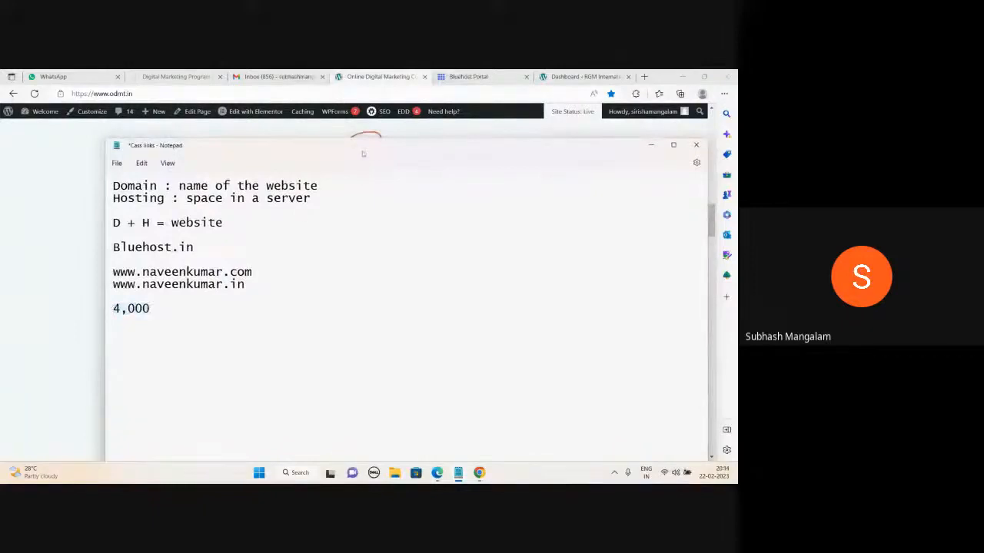
drag(363, 154, 363, 175)
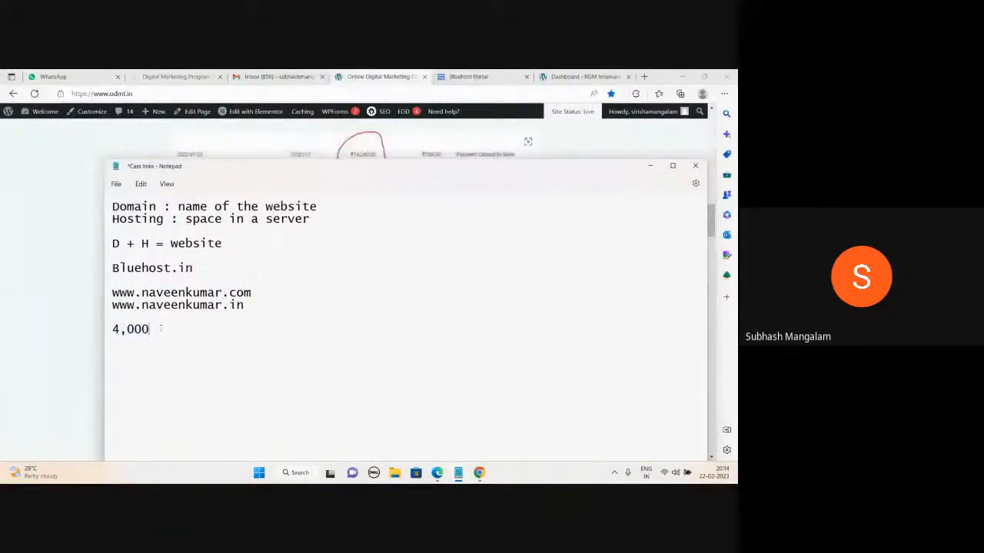
double_click(149, 329)
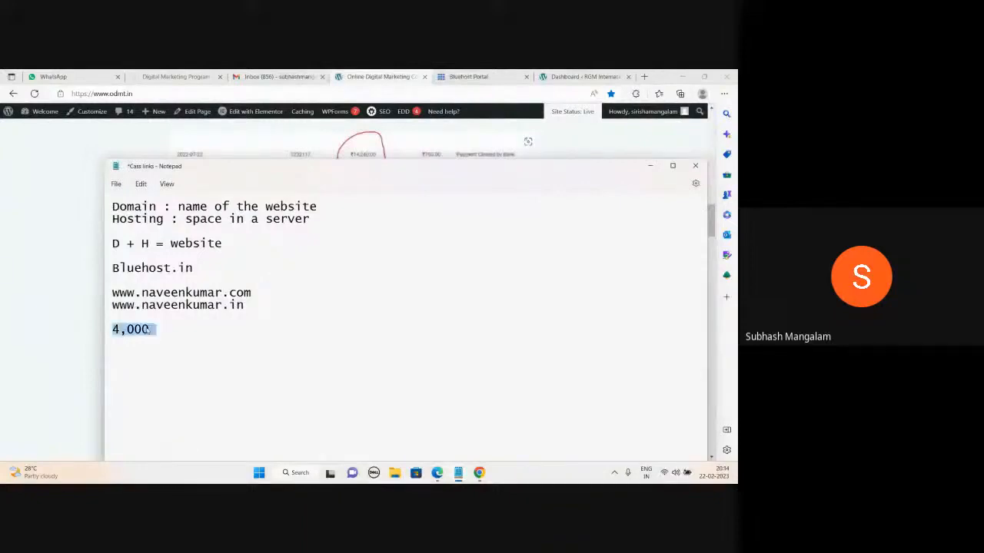
click(160, 329)
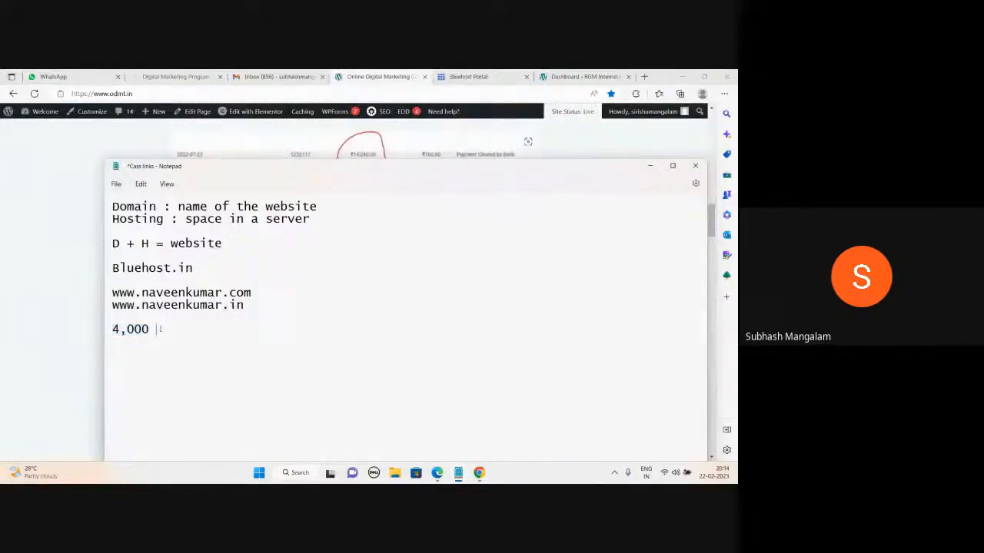
drag(481, 176, 512, 181)
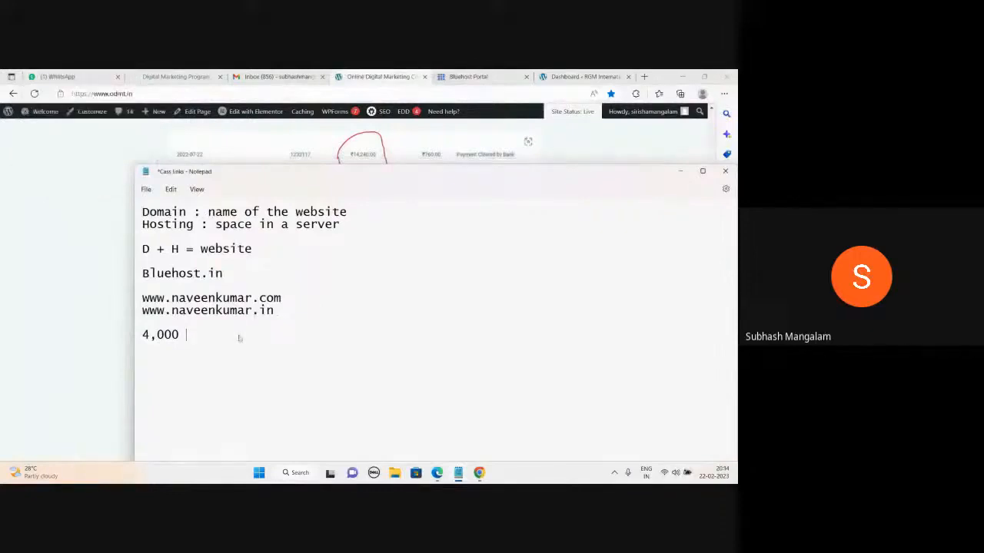
- Add the lines 'coding' and 'non coding : wordpress' to the notes
key(Return)
key(Return)
text(coding)
key(Return)
text(non coding)
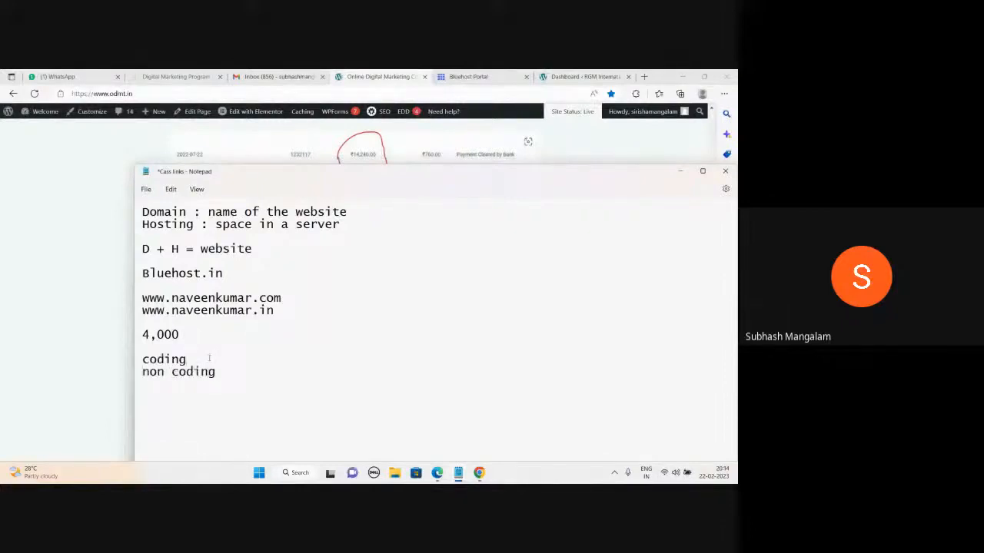
text( : wordpress)
- Minimize Notepad and switch to the RGM International WordPress dashboard
drag(422, 180, 405, 167)
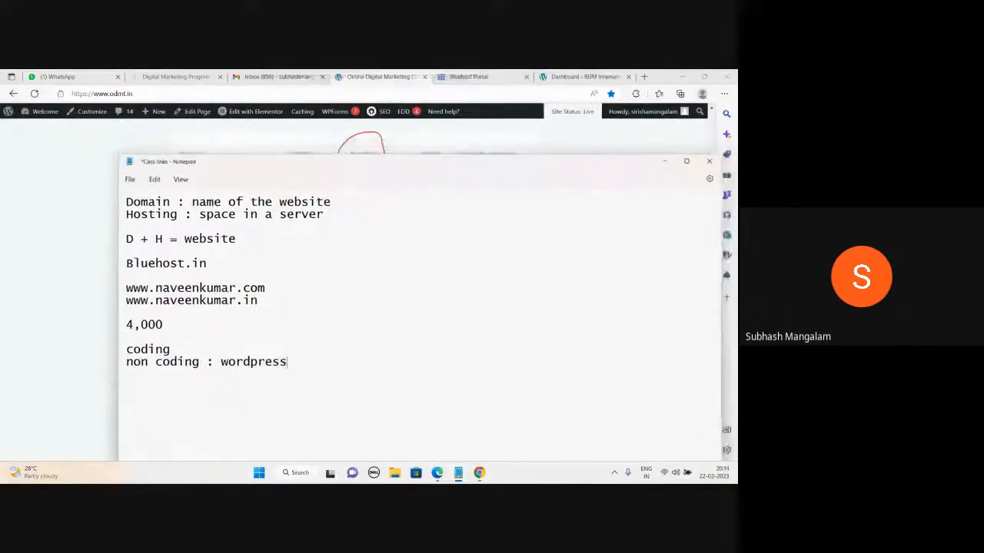
click(663, 159)
click(582, 77)
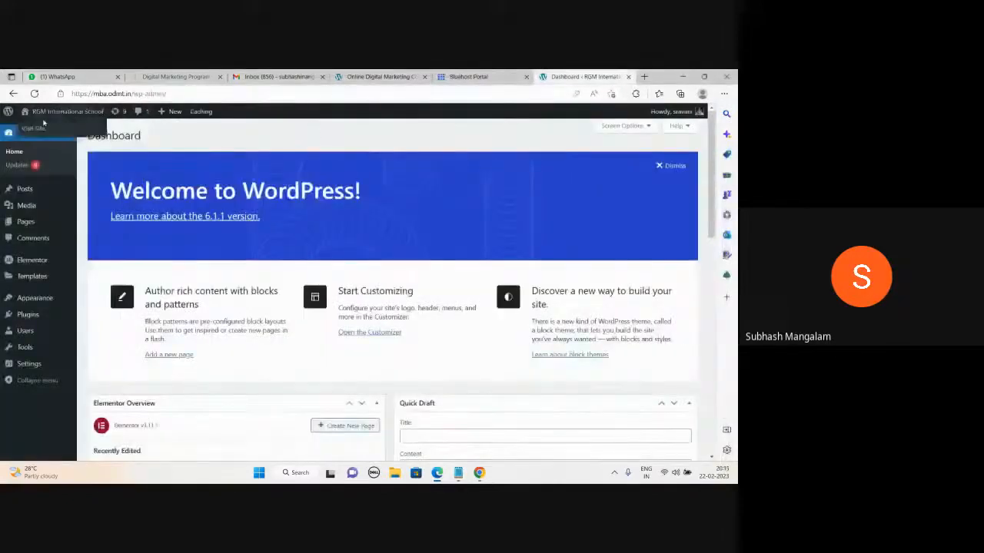
- Open the RGM International School live site in a new tab, then go to the Bluehost portal
right_click(38, 129)
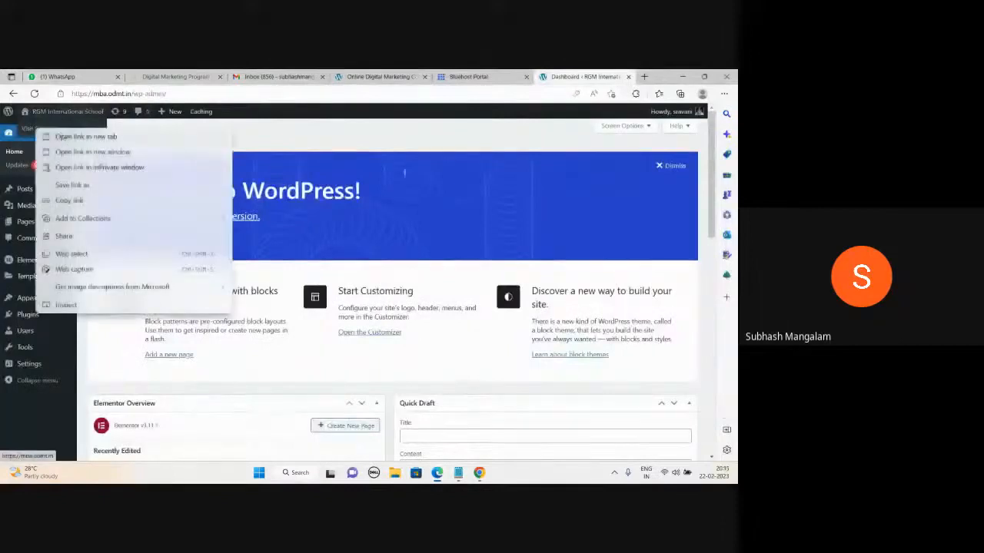
click(47, 133)
click(583, 77)
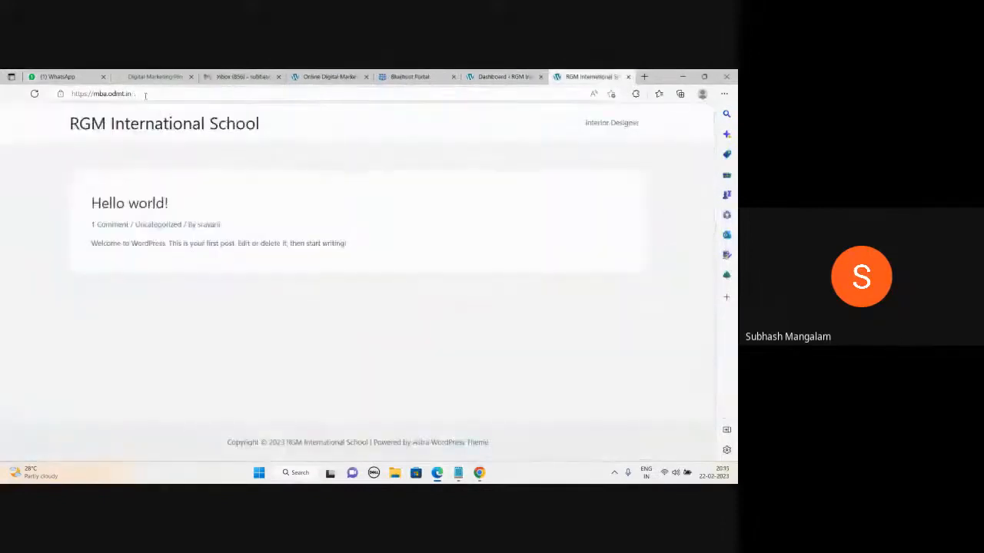
click(331, 76)
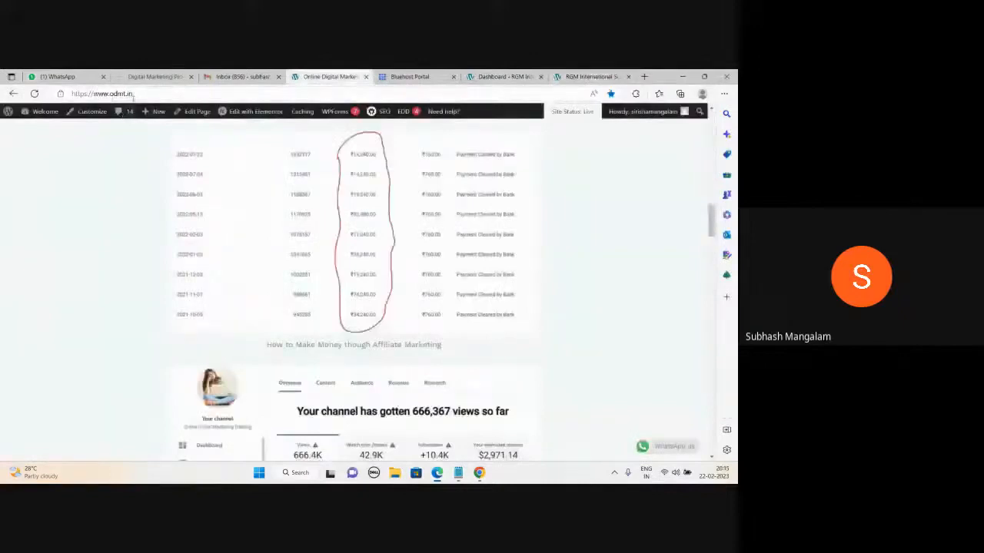
click(592, 77)
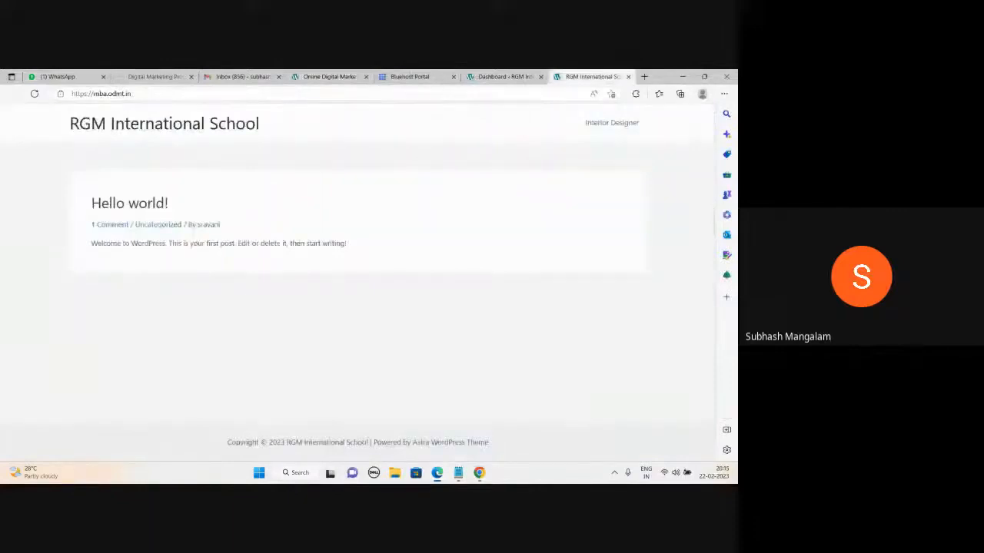
click(410, 77)
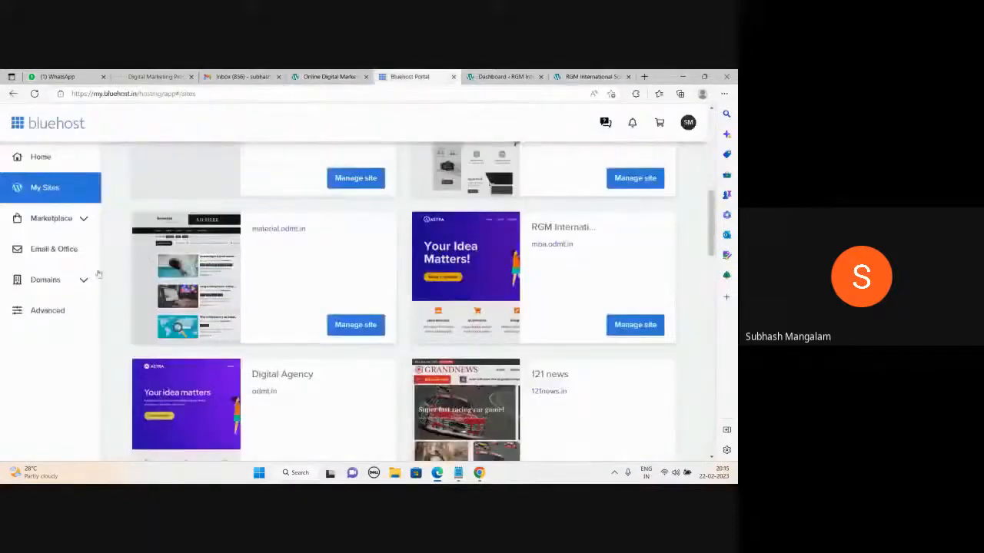
- Review the owned domains under Domains > My Domains in Bluehost
click(63, 283)
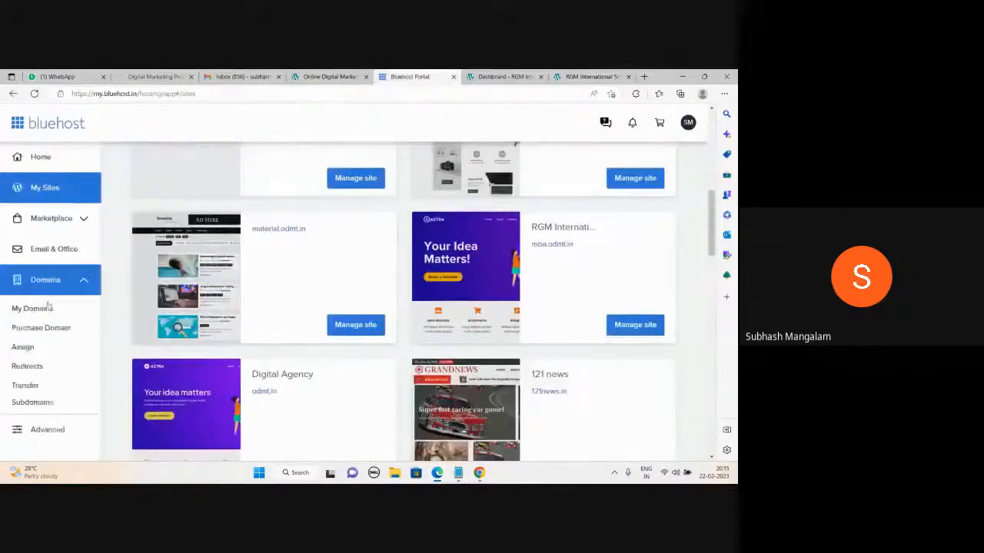
click(45, 309)
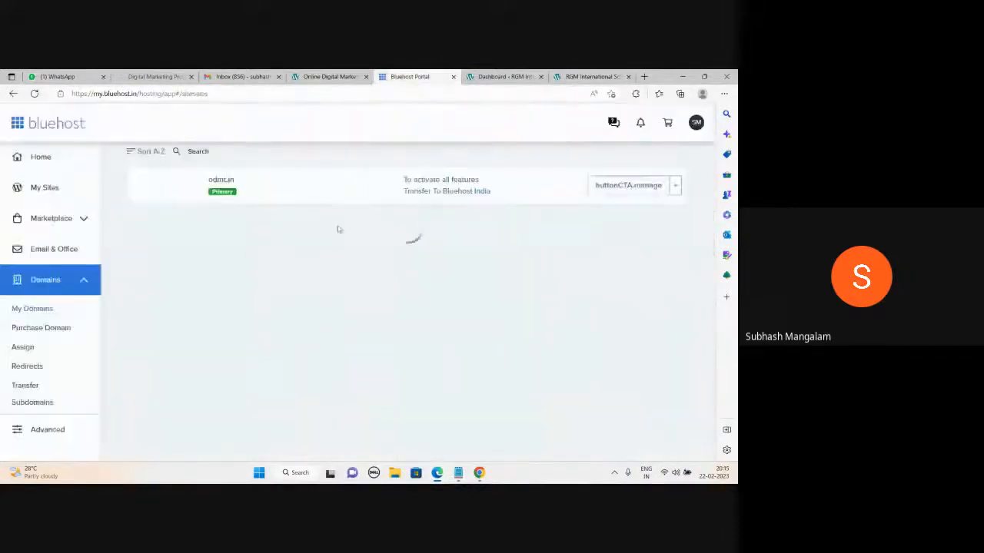
scroll(316, 317, down, 3)
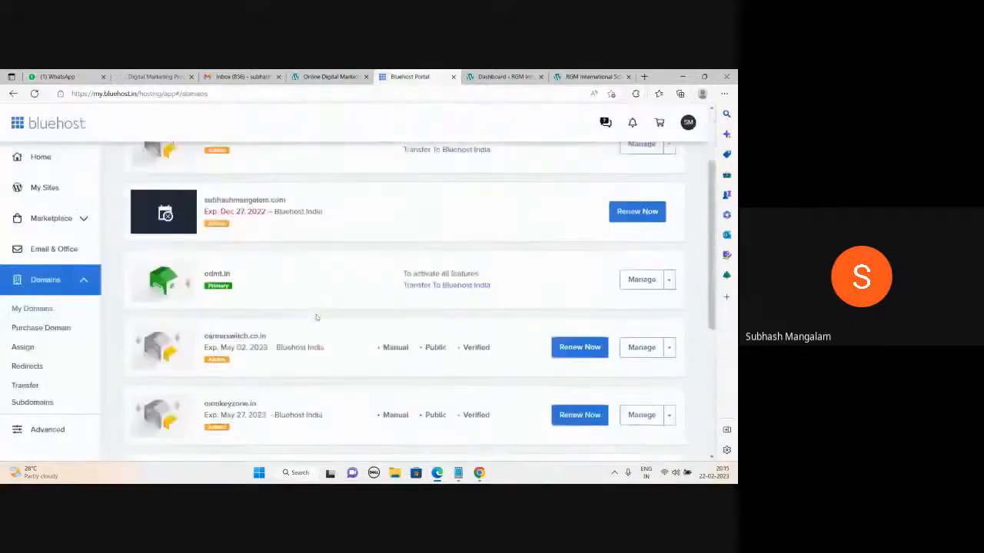
scroll(316, 318, up, 2)
scroll(315, 317, up, 3)
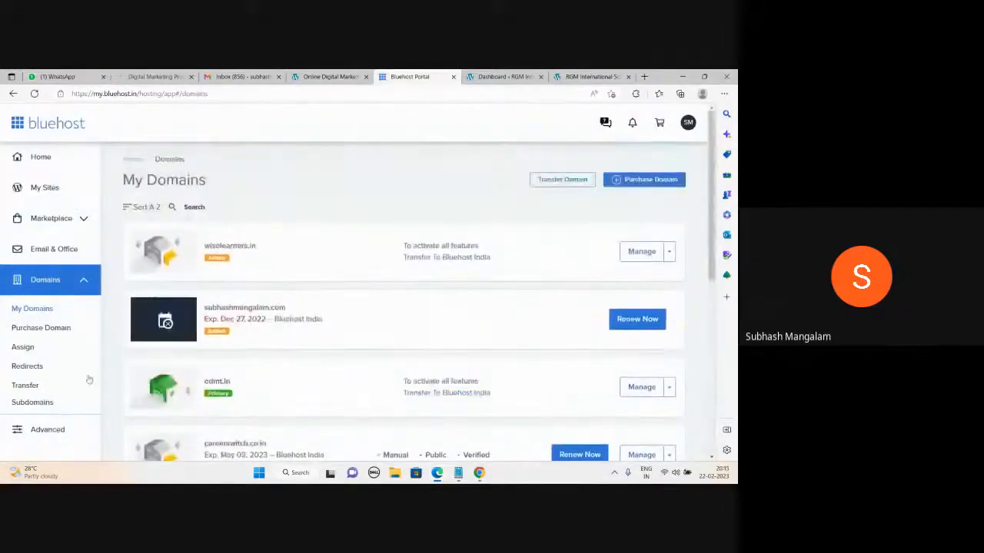
scroll(33, 361, down, 1)
scroll(32, 361, up, 1)
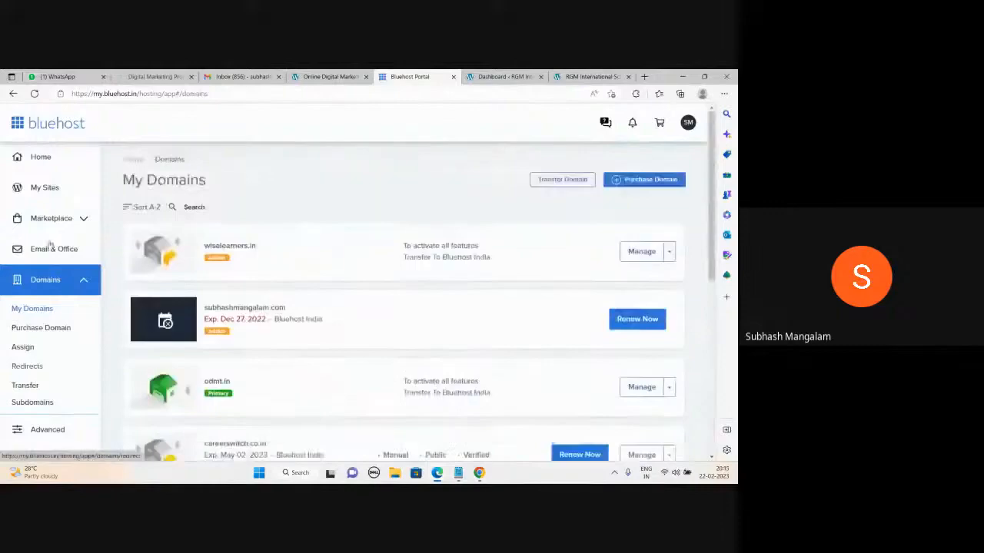
- Browse the My Sites grid, then return to the RGM International School site
click(44, 191)
scroll(473, 303, down, 15)
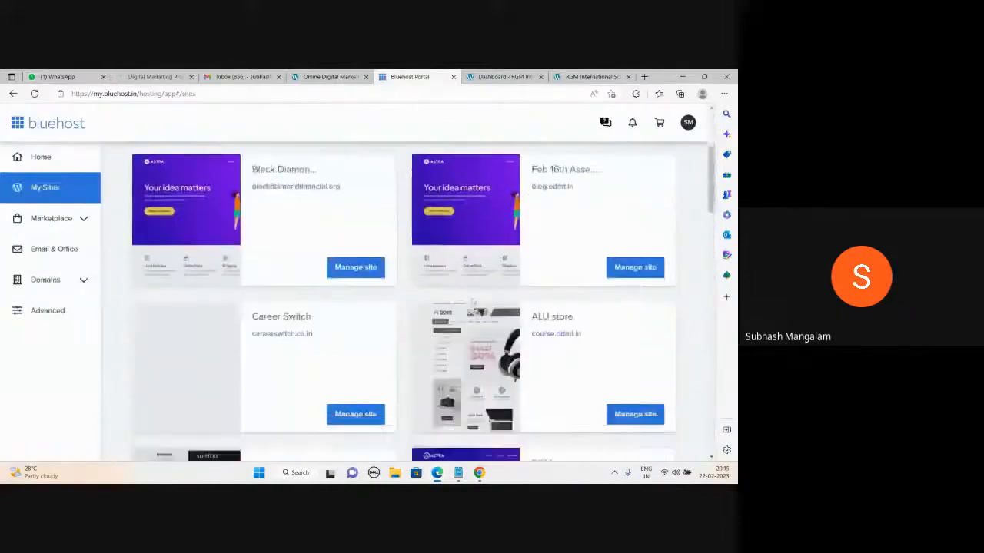
scroll(472, 310, up, 17)
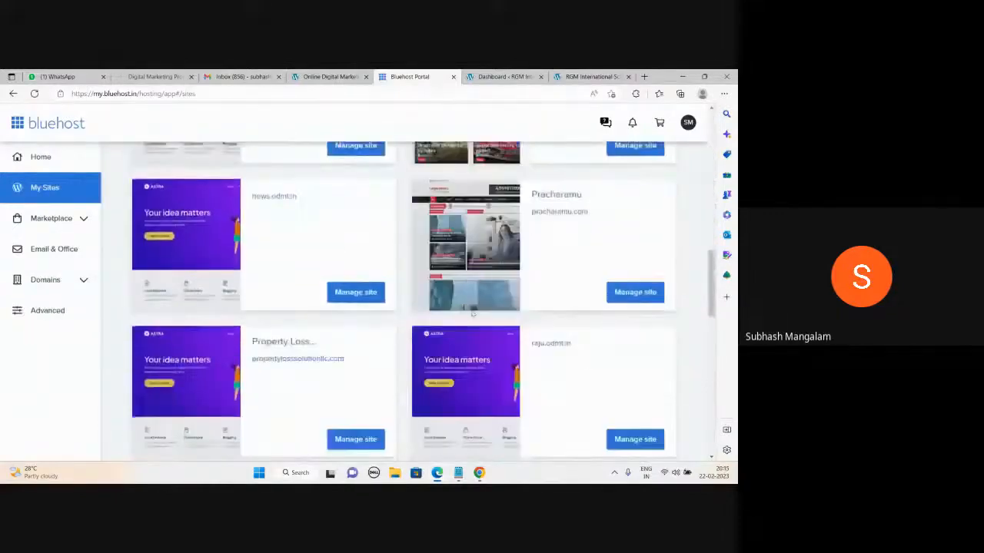
click(591, 77)
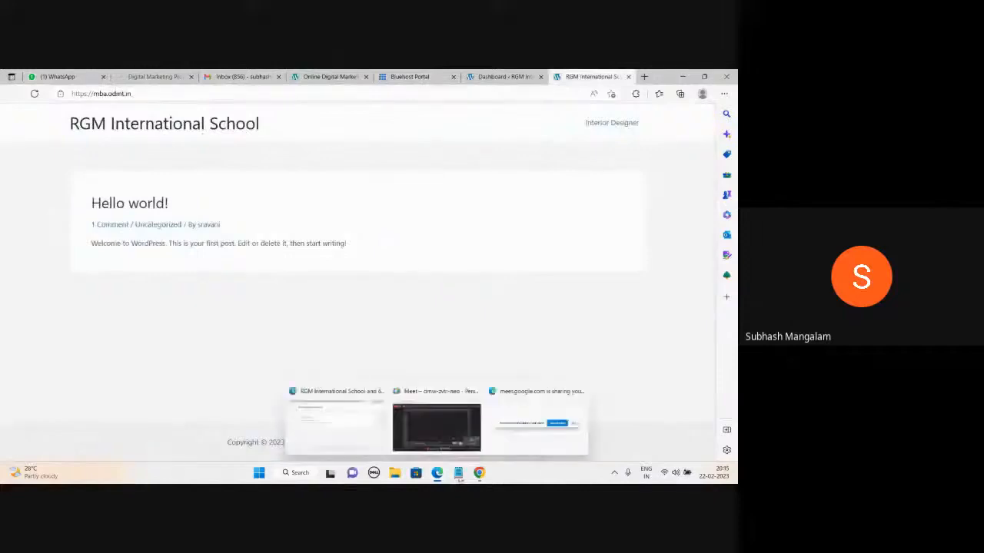
- Add an 'Apollo Hospital' line to the notes and return to the Online Digital Marketing page
mouse_move(458, 472)
click(492, 426)
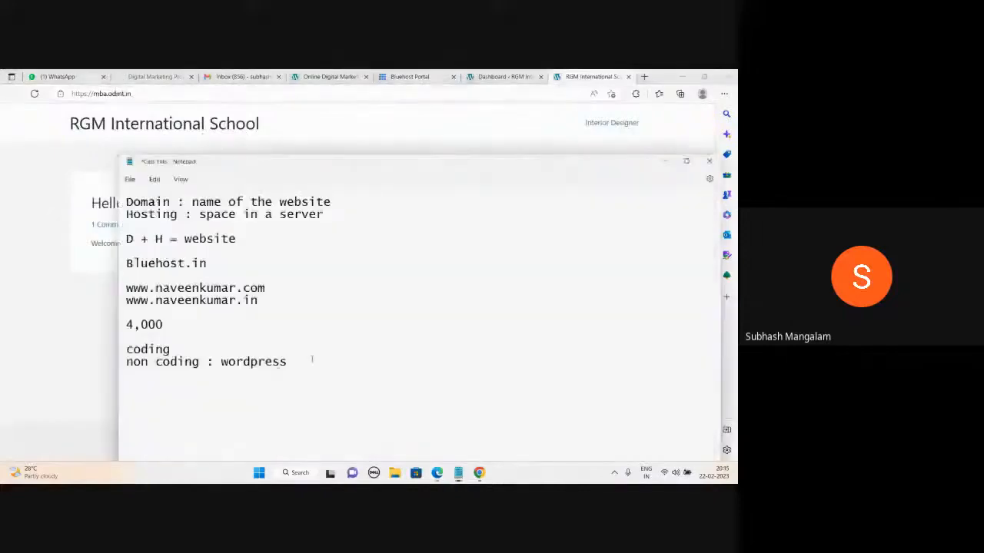
key(Return)
key(Return)
text(Apollo Hospital)
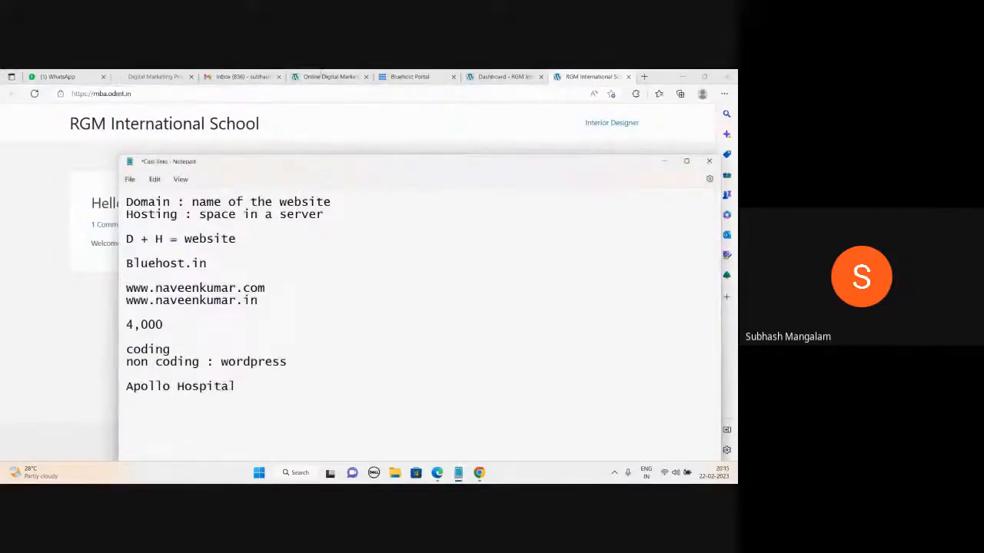
click(322, 73)
click(322, 74)
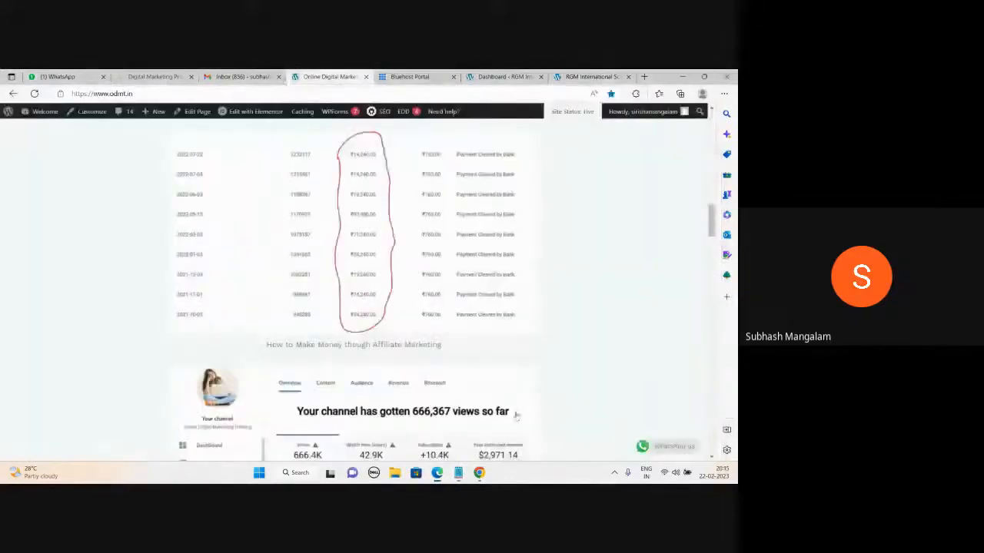
- Open odmt.in in Chrome and scroll to the Diploma Course in Digital Marketing syllabus map
click(480, 474)
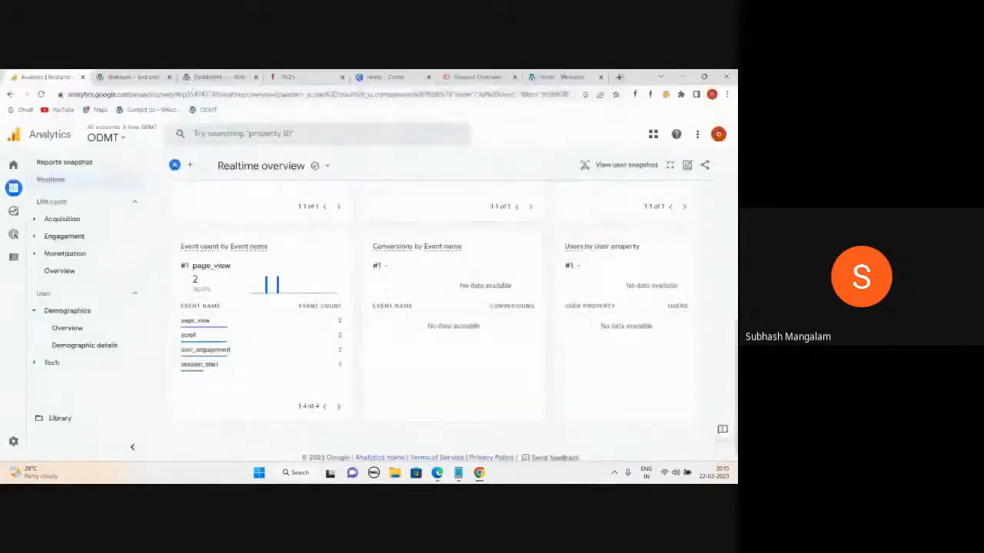
click(565, 77)
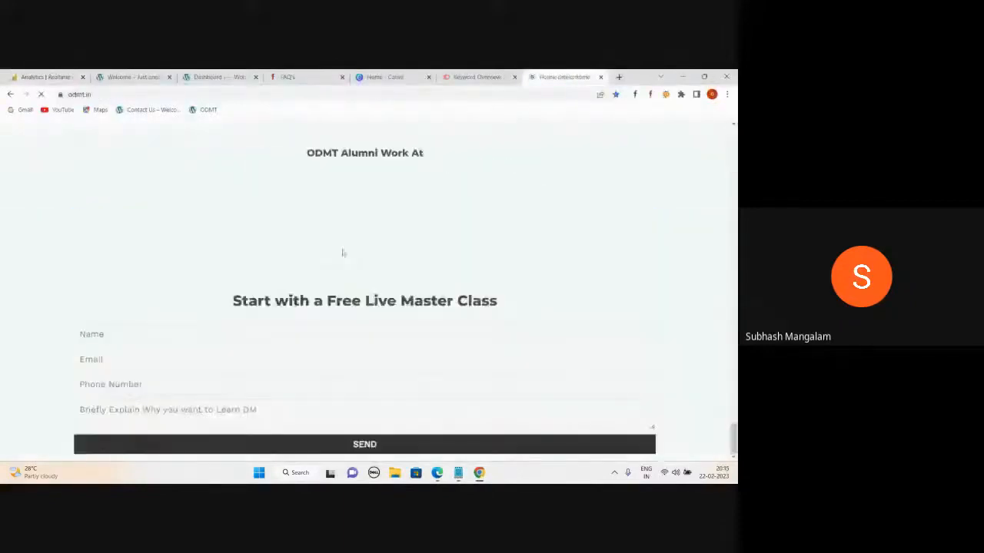
scroll(346, 258, up, 15)
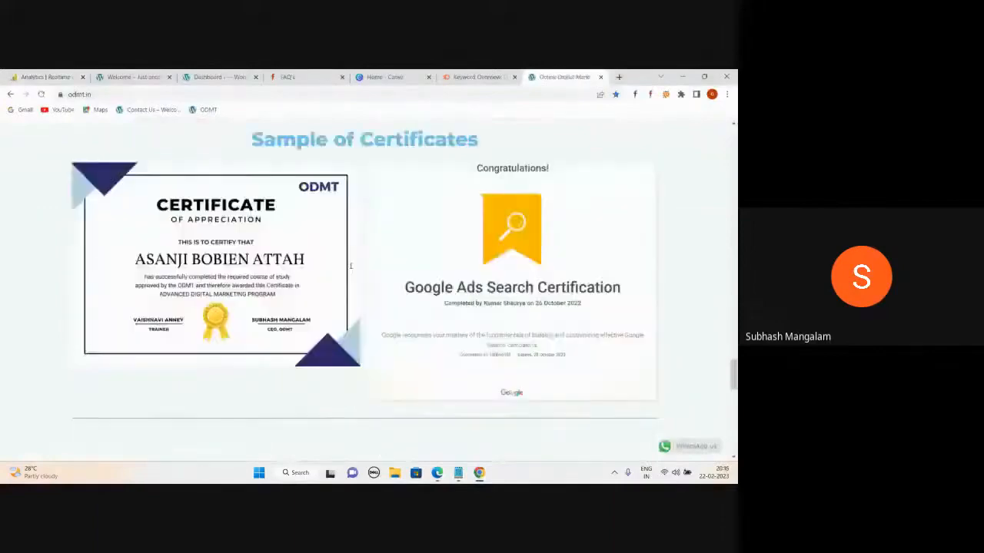
scroll(356, 264, up, 10)
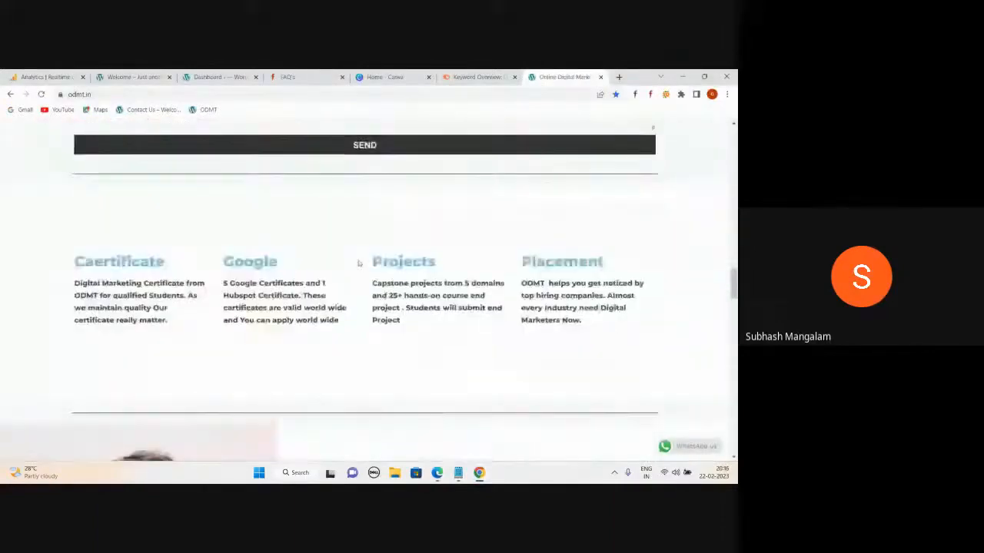
scroll(117, 332, down, 3)
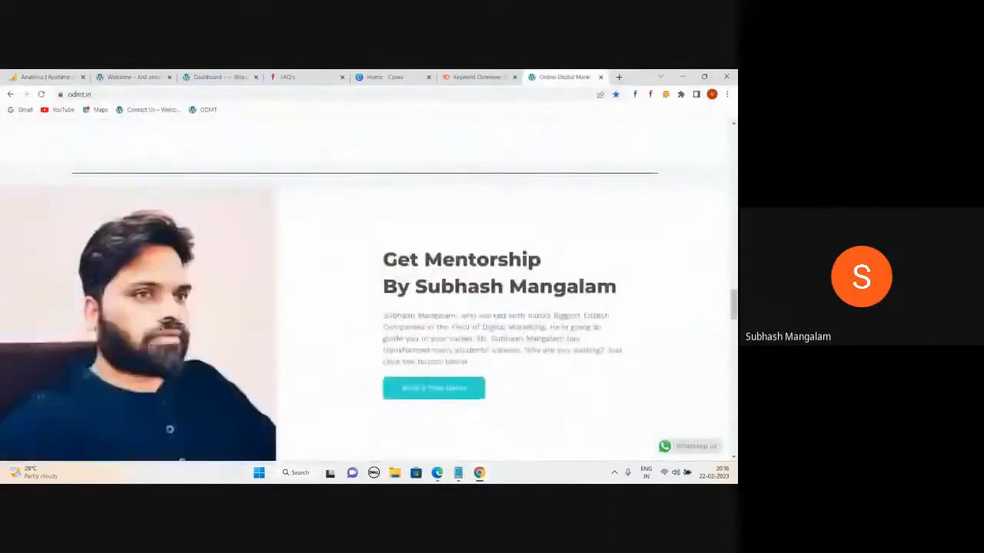
scroll(418, 292, up, 10)
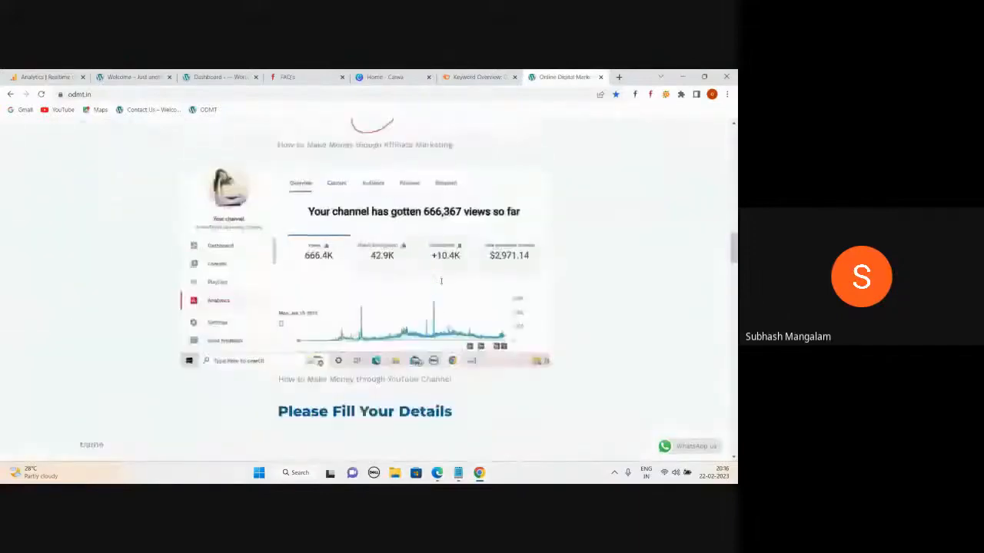
scroll(418, 293, up, 15)
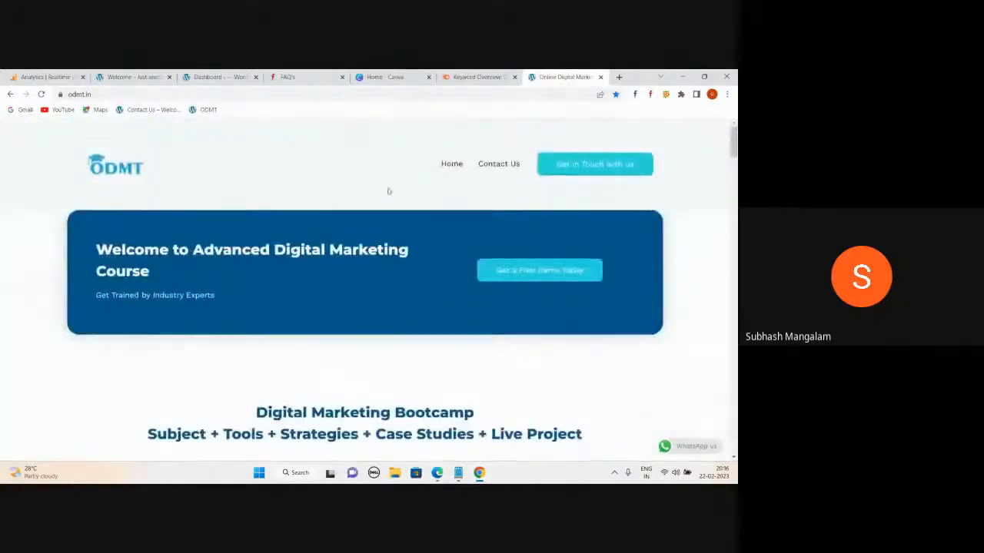
scroll(390, 188, down, 4)
scroll(391, 188, down, 1)
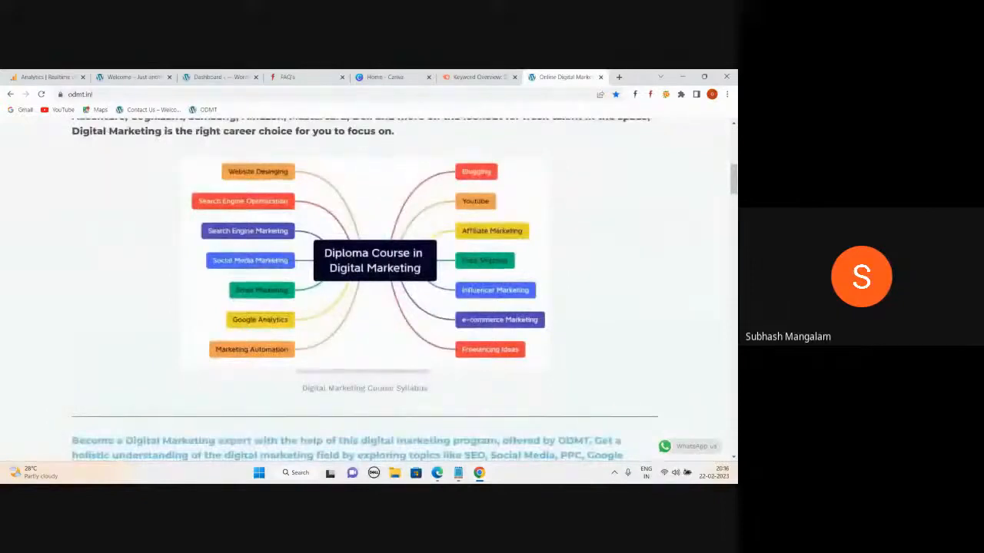
- Load the odmt.in/wp-admin login page, then bring the Edge ODMT window forward
click(109, 94)
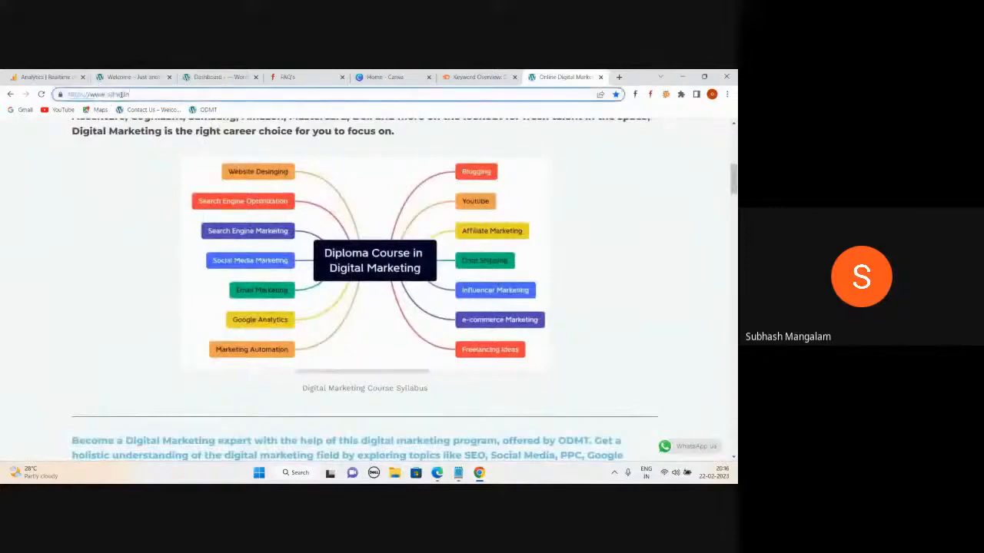
key(End)
text(/wp)
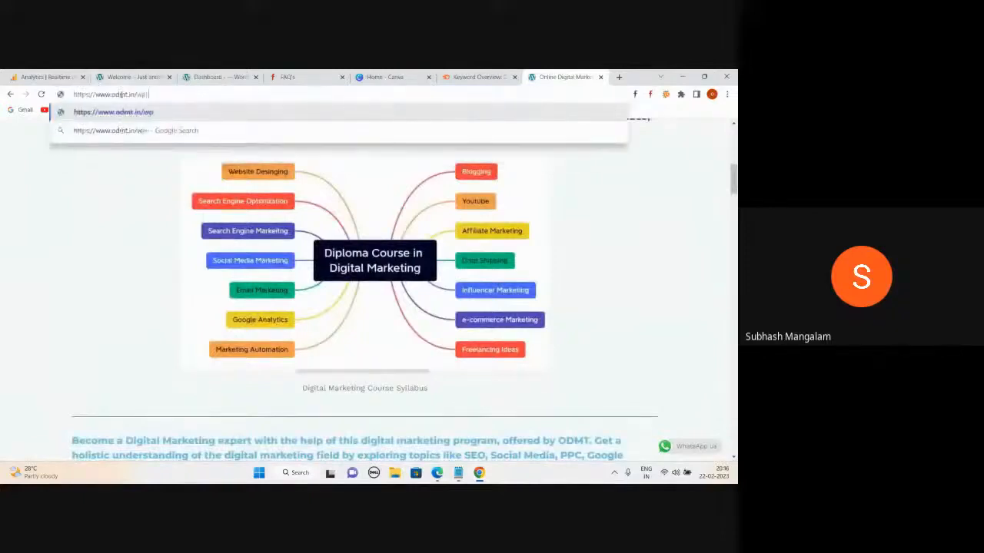
text(-admin)
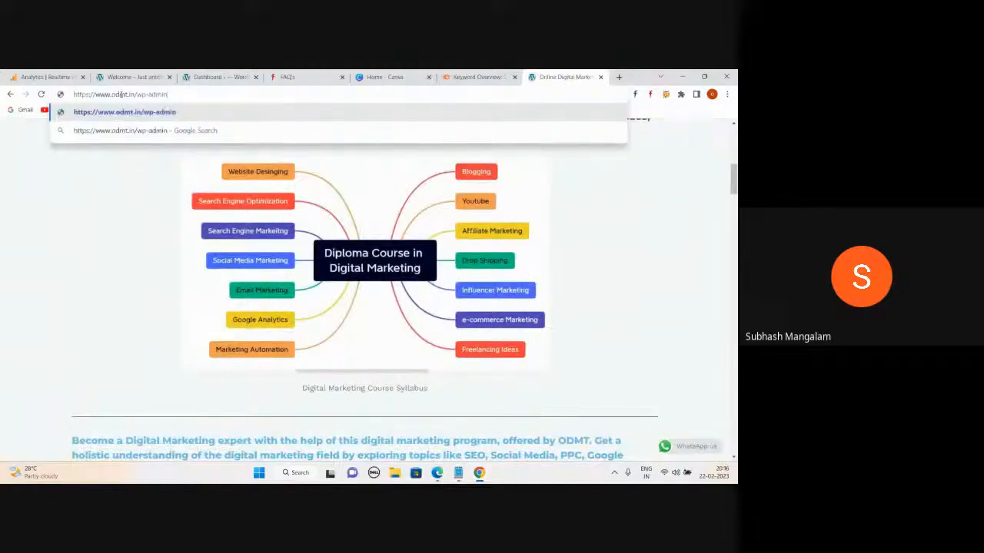
key(Return)
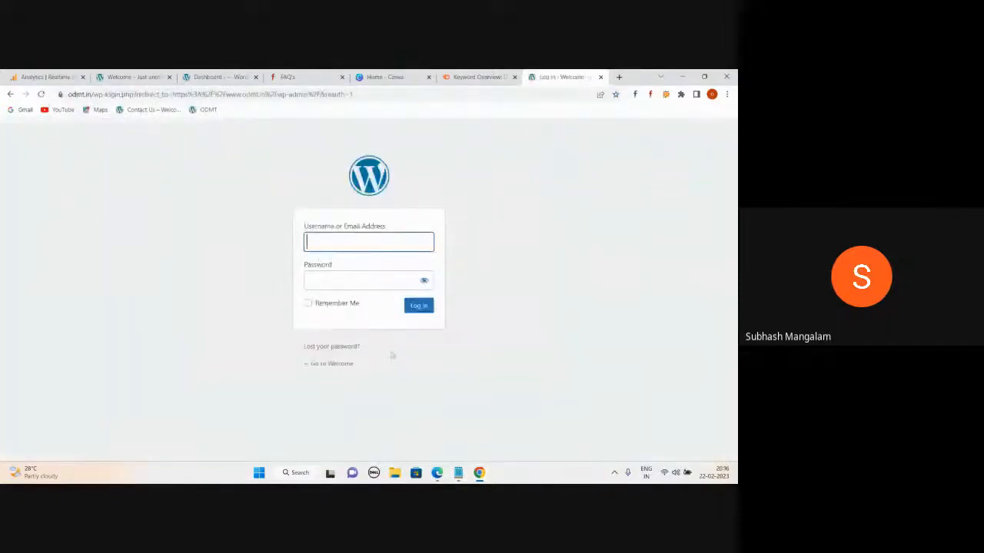
mouse_move(437, 472)
click(346, 438)
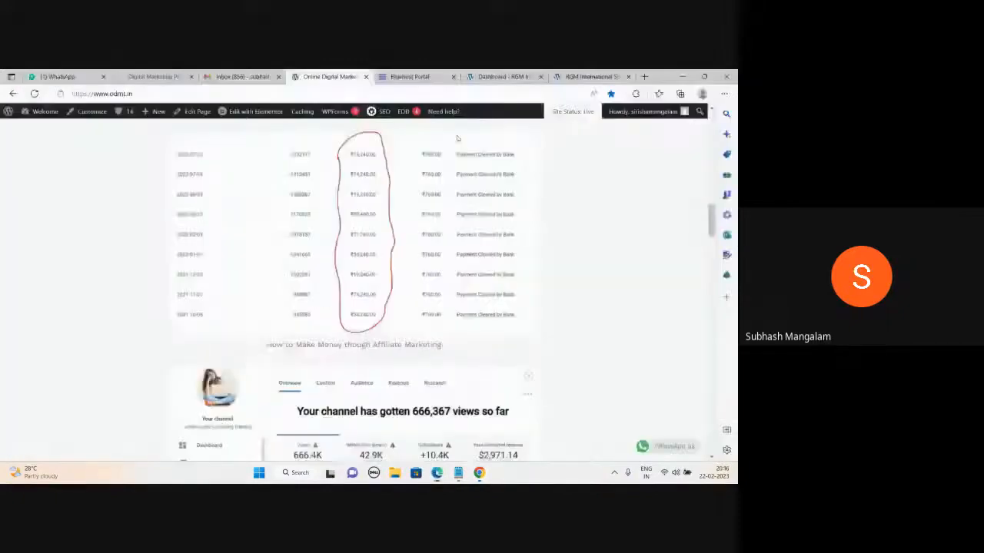
- Check the Chrome login and school WordPress dashboard, ending on Bluehost's My Sites list
click(422, 77)
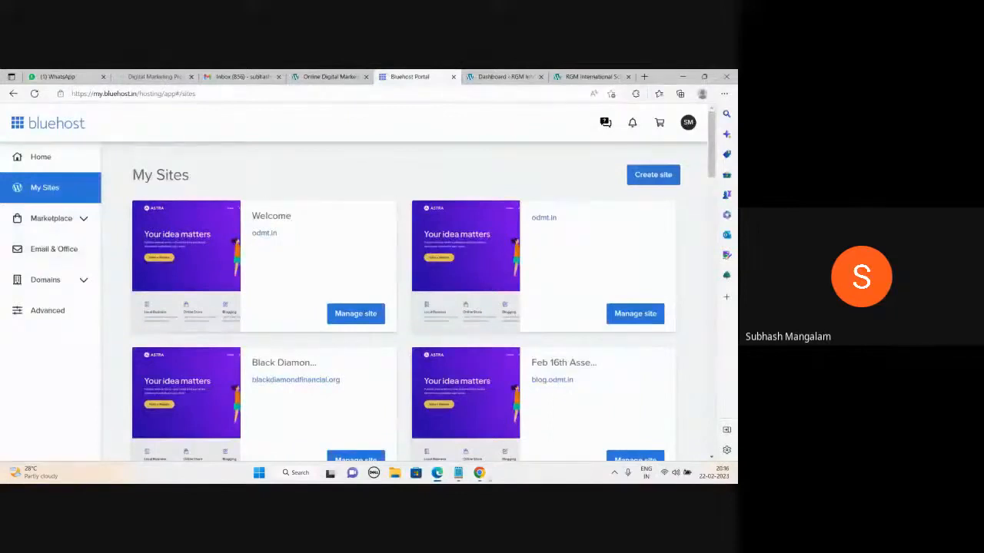
click(480, 473)
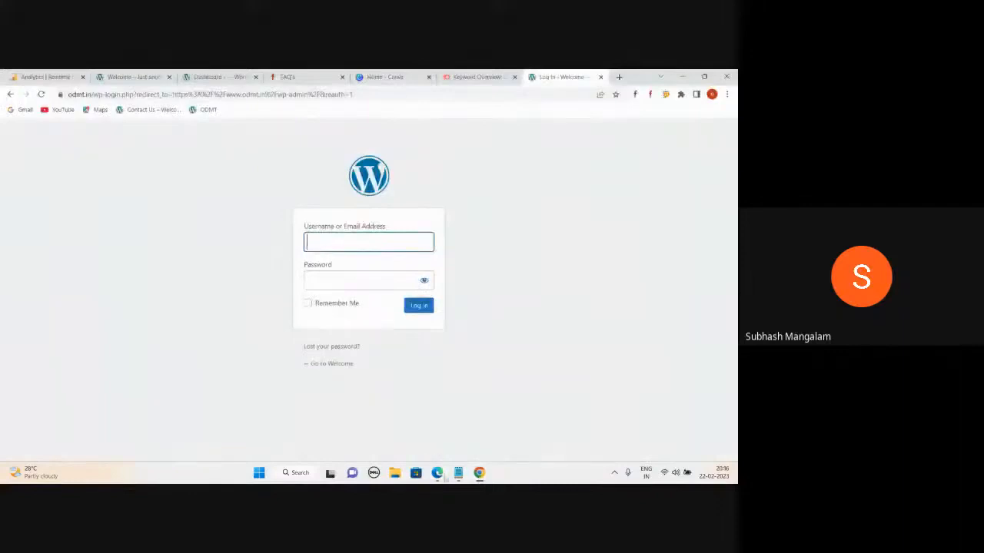
click(437, 472)
click(357, 441)
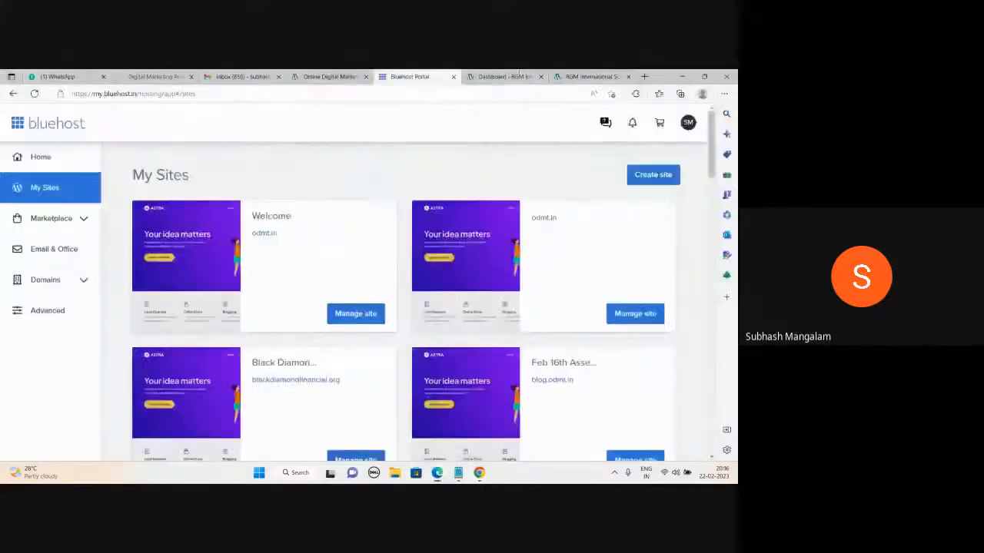
click(501, 76)
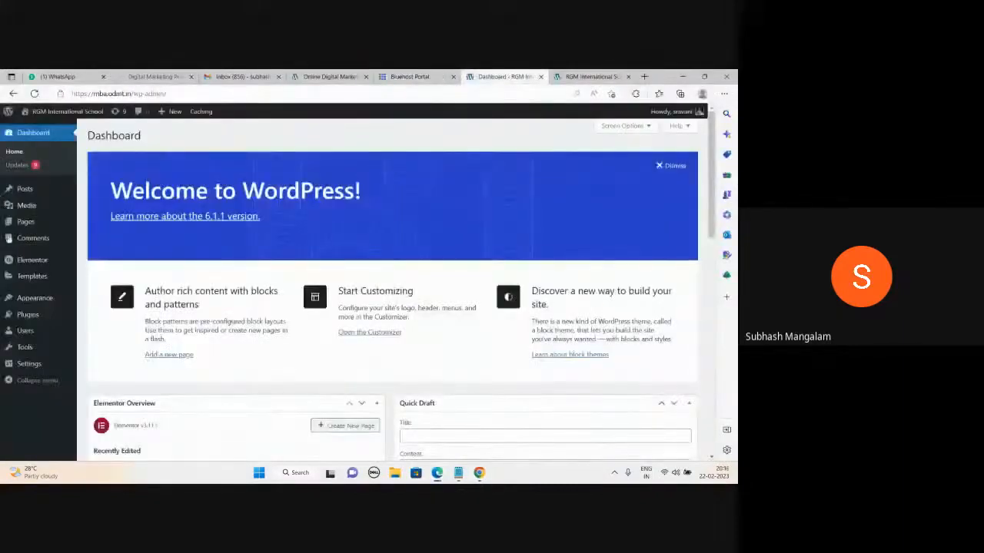
mouse_move(11, 332)
click(410, 76)
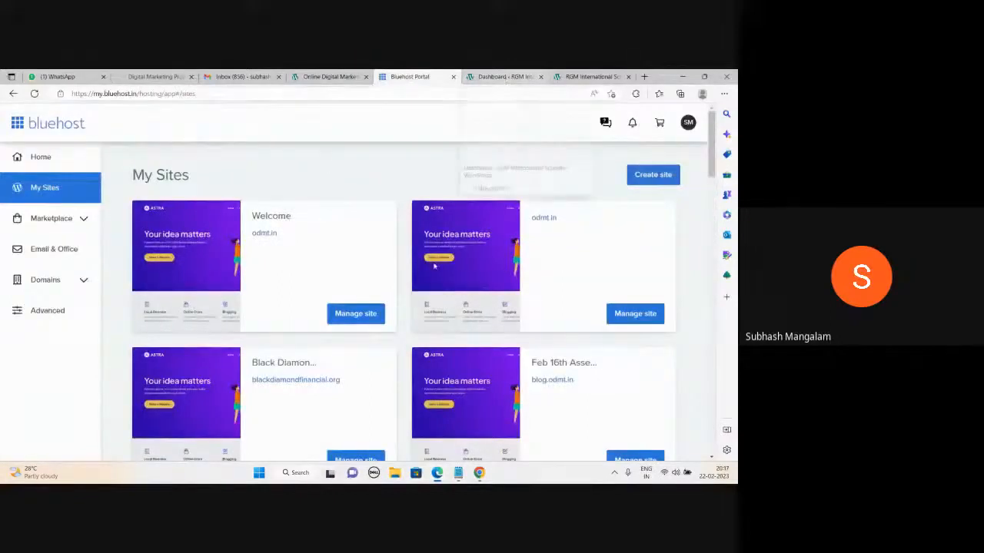
- Add the account e-mail address on a new line below Apollo Hospital in the Cass links notes, then minimize them
mouse_move(458, 473)
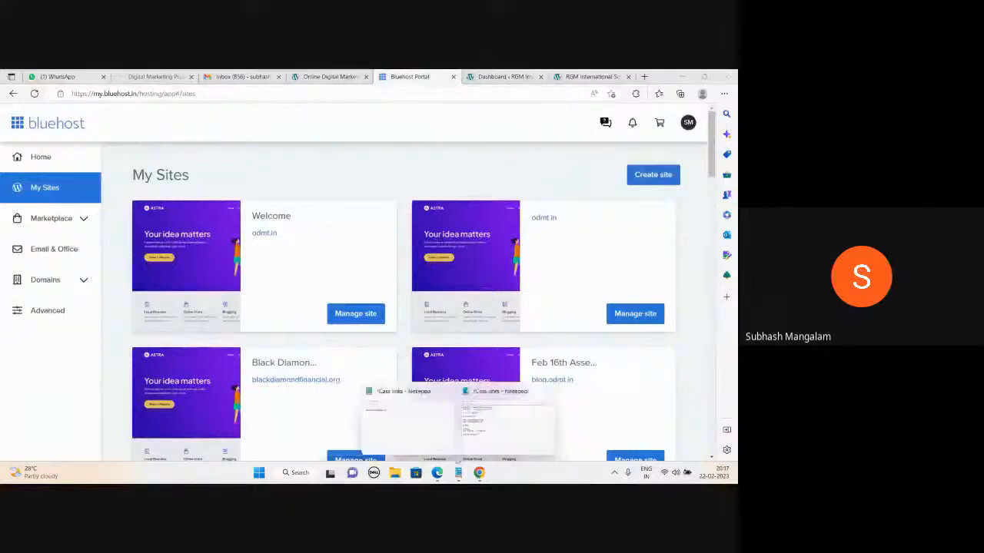
click(483, 427)
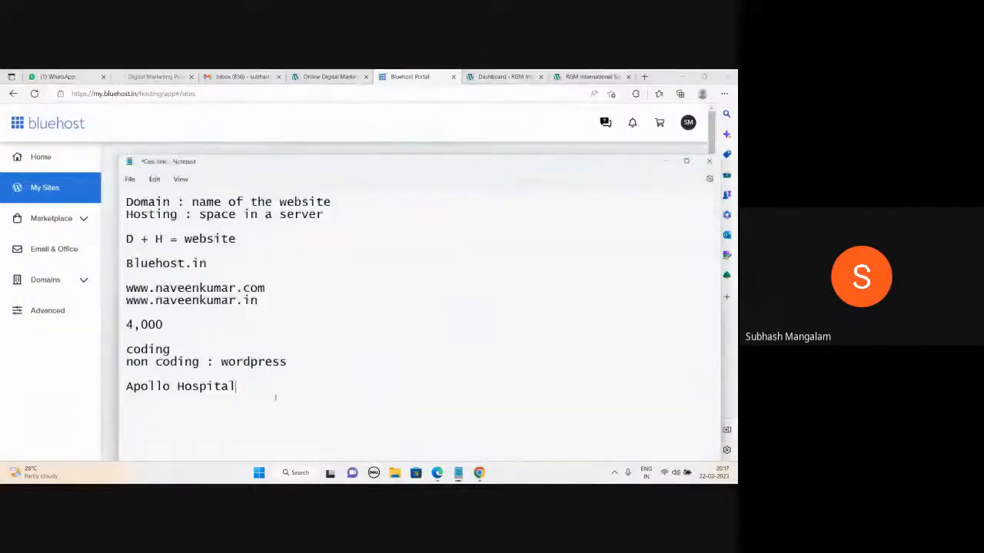
key(Return)
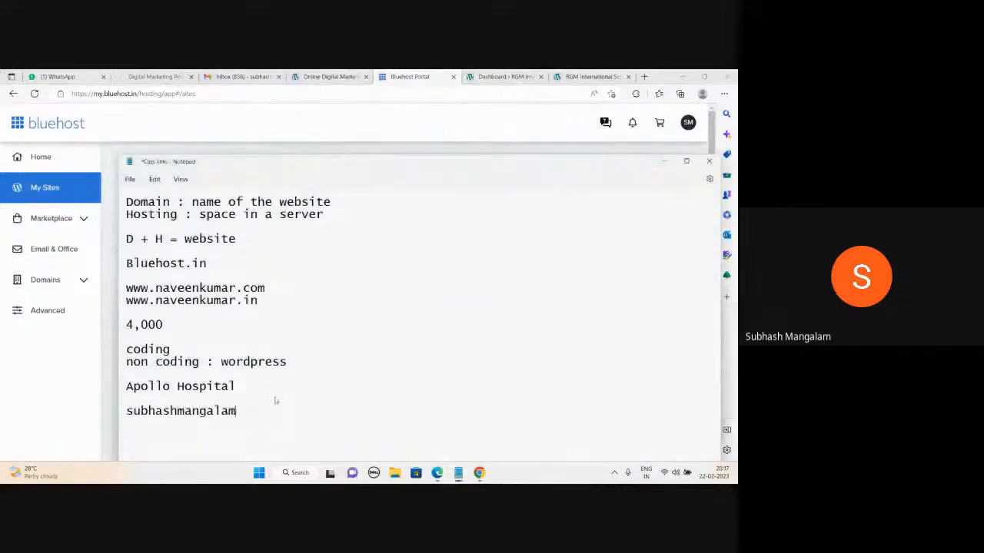
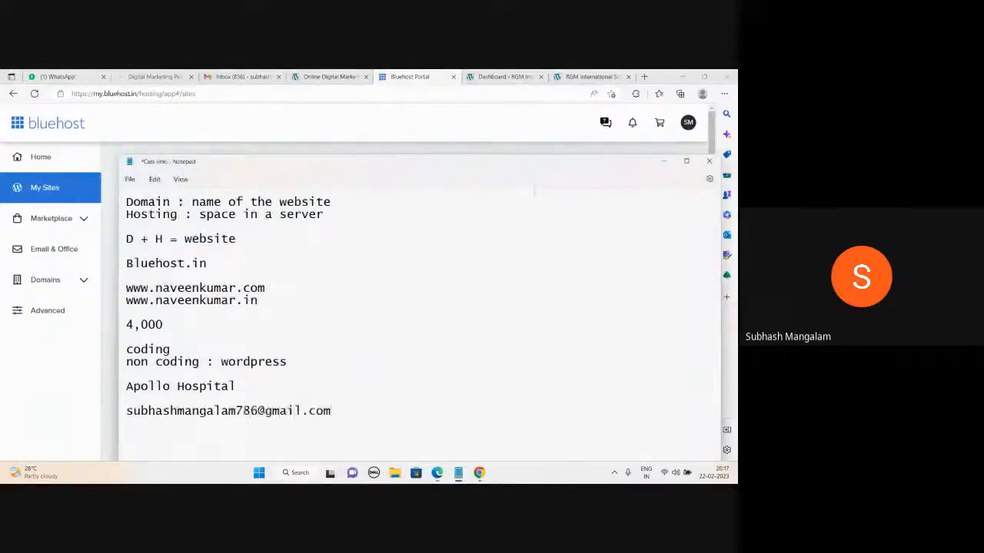
click(665, 161)
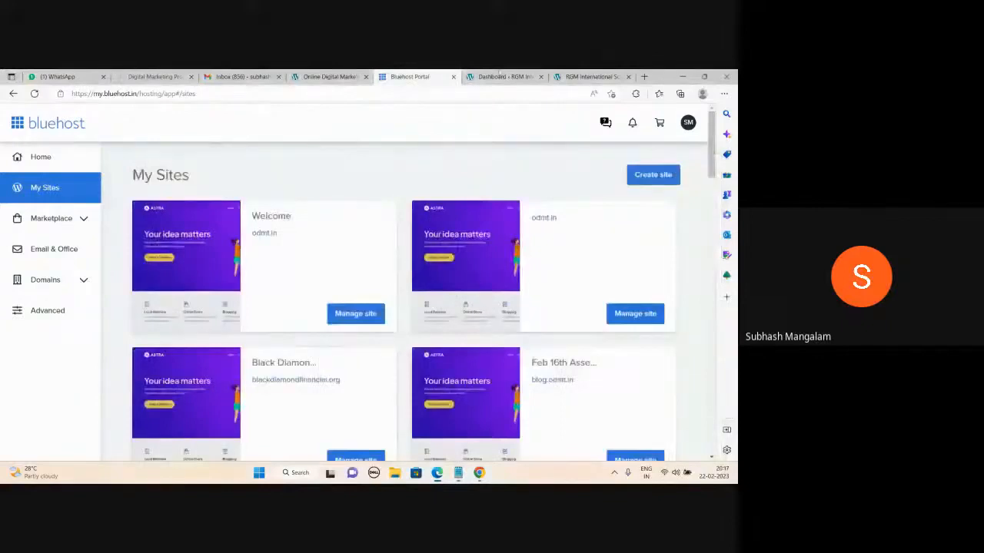
- Switch to the Dashboard - RGM tab to show the WordPress admin dashboard
click(500, 73)
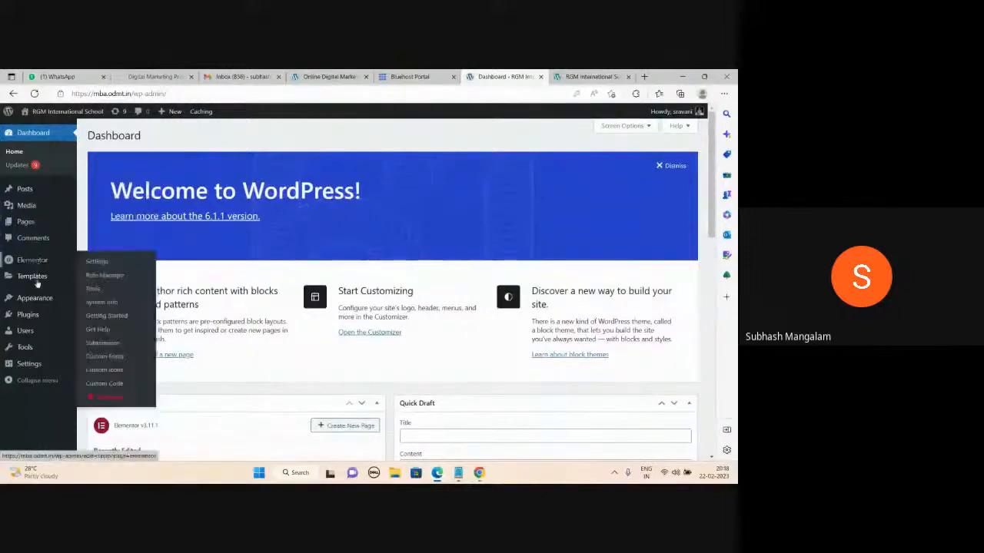
mouse_move(83, 284)
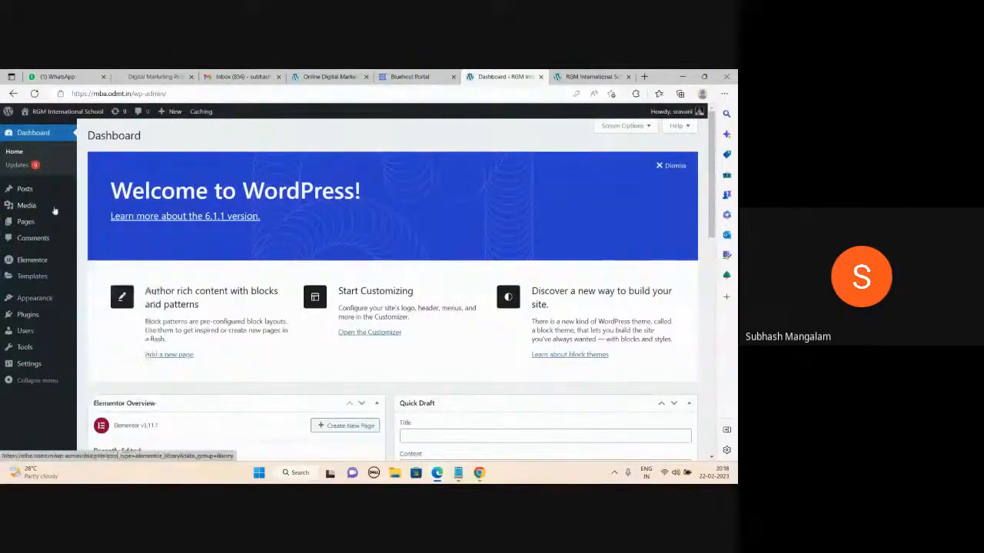
mouse_move(55, 211)
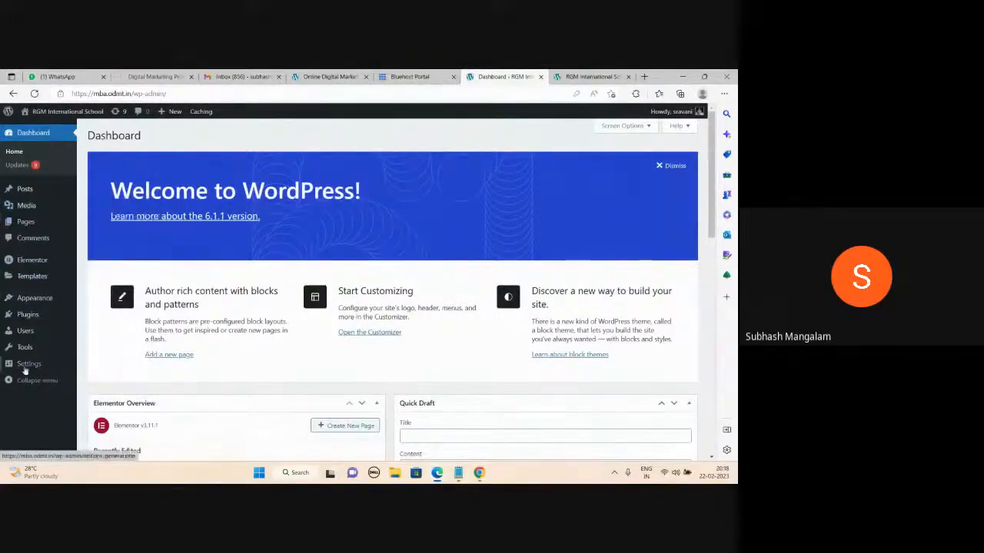
mouse_move(25, 370)
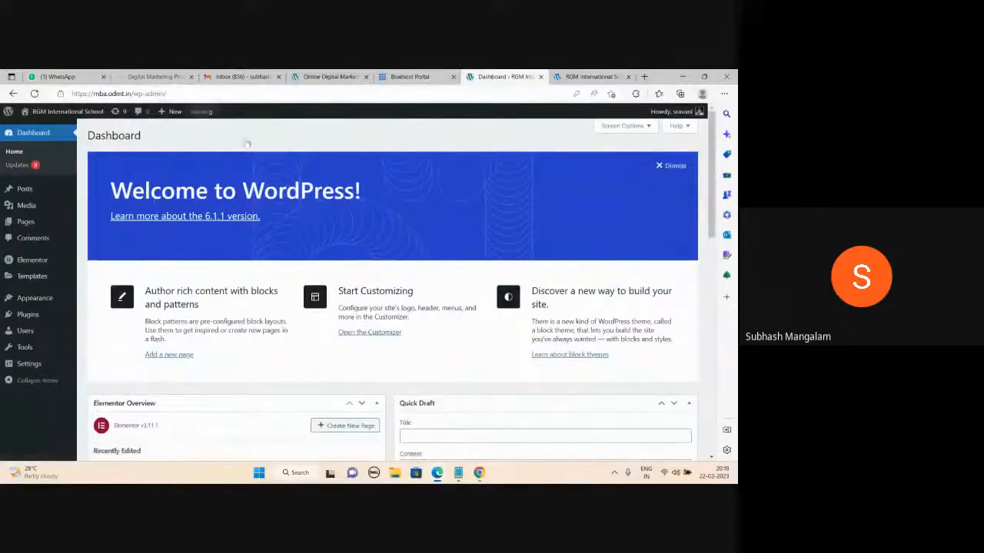
mouse_move(201, 111)
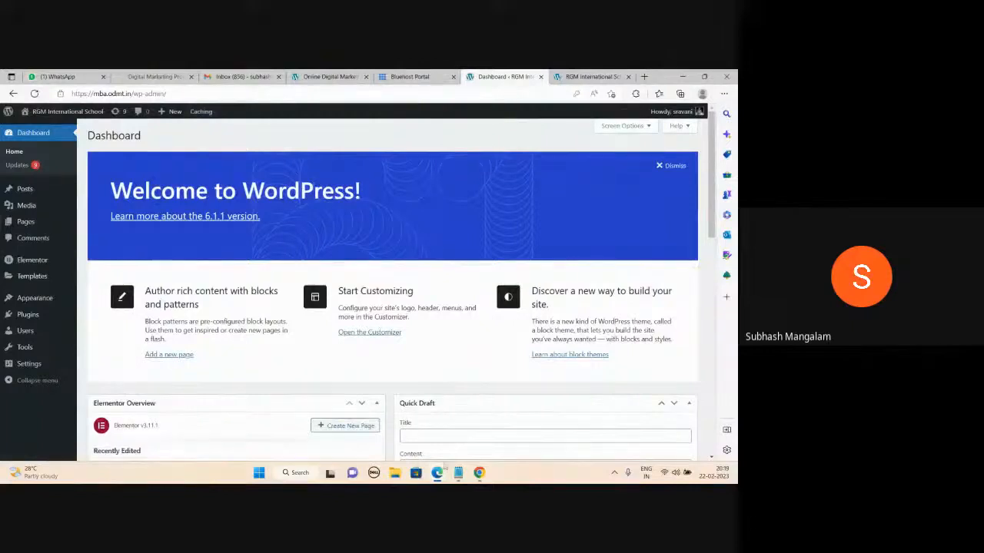
mouse_move(458, 473)
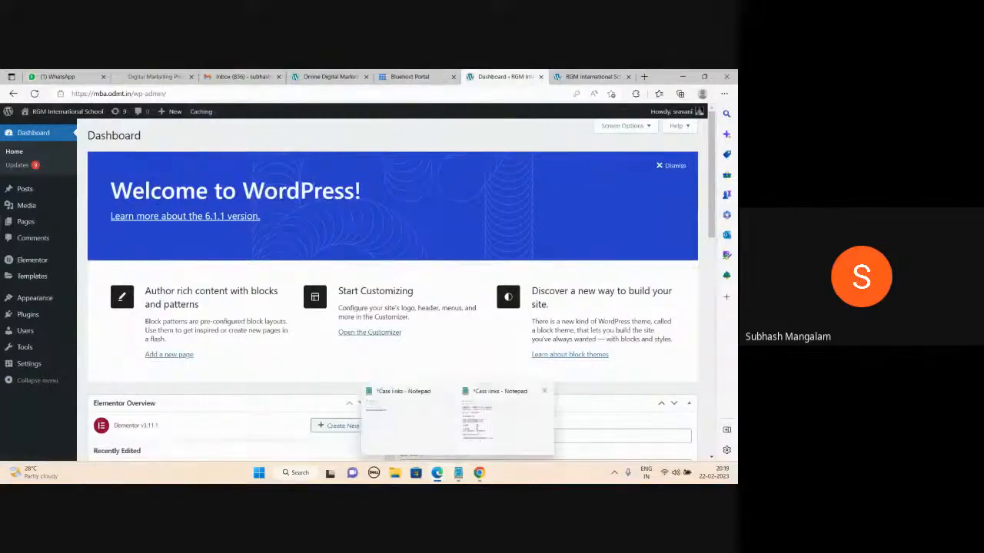
click(494, 419)
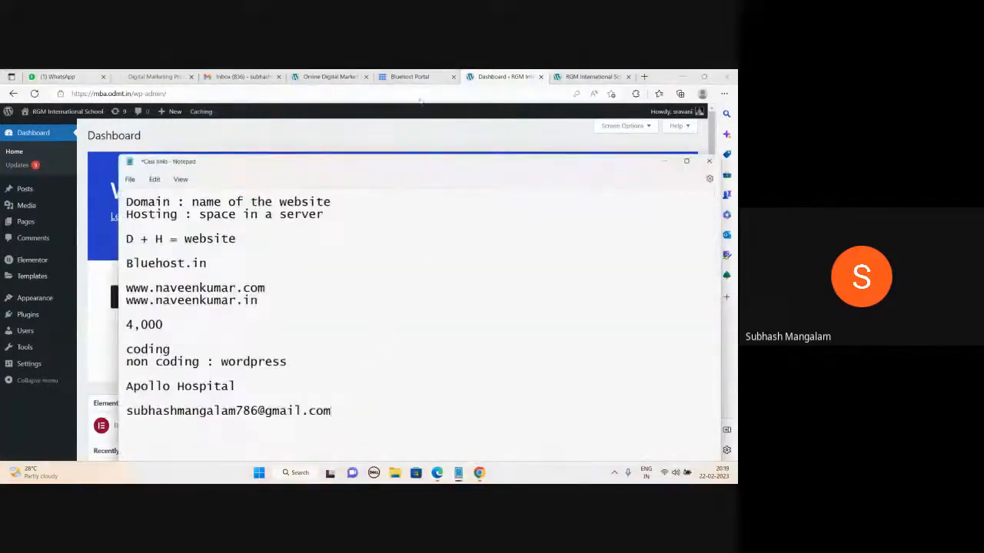
drag(400, 163, 421, 82)
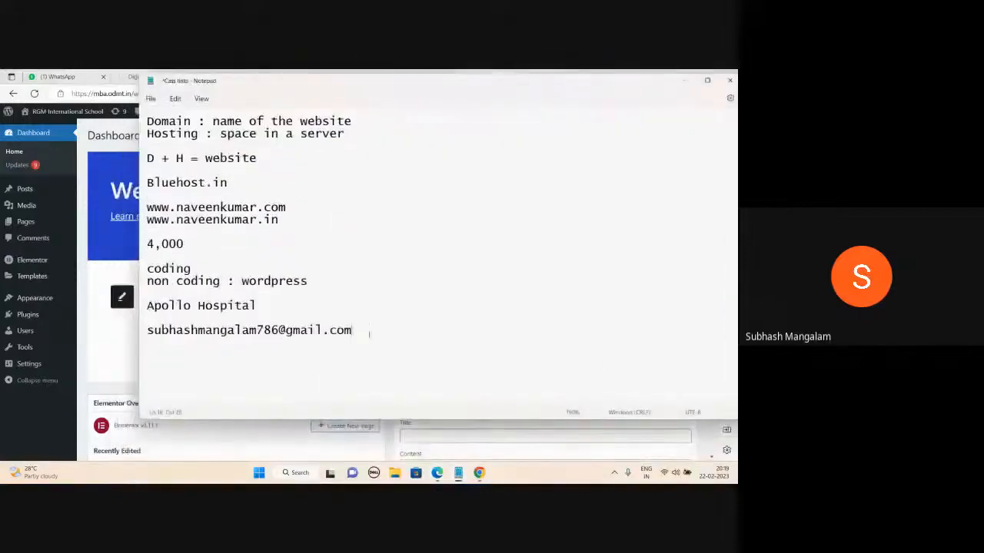
key(Return)
key(Return)
text(www.)
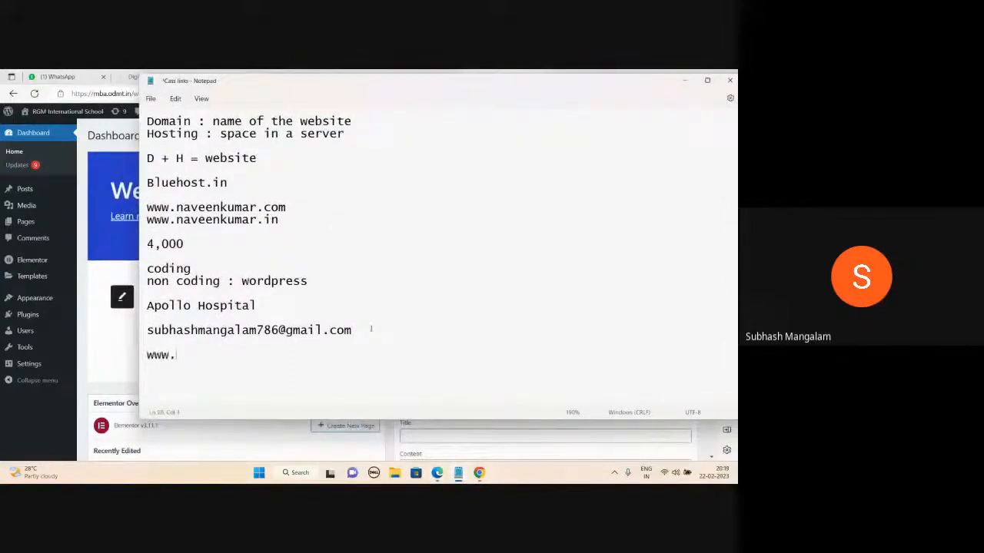
text(abc.com/wp-admin)
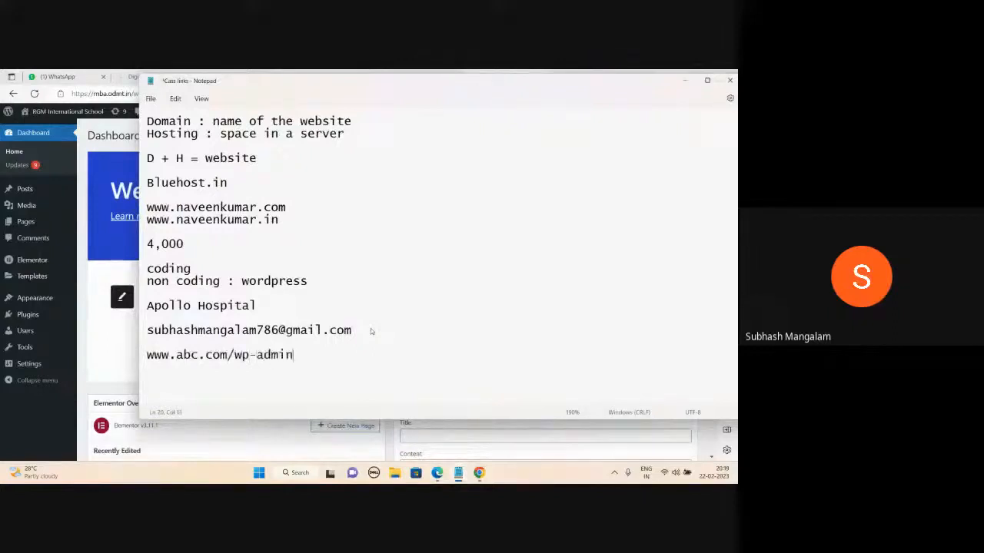
key(Return)
key(Return)
text(uname)
key(Return)
text(pwd)
key(Return)
text(Dashboard)
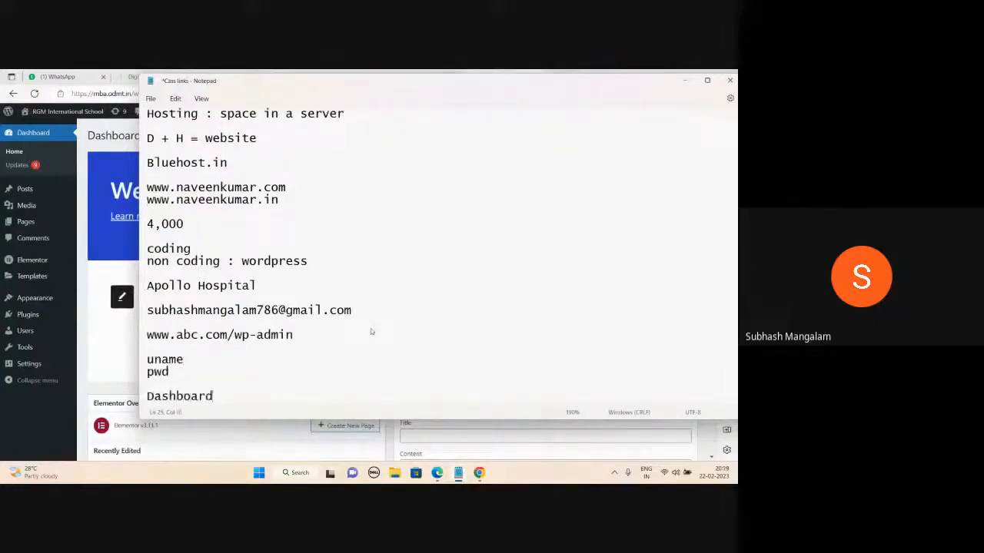
key(Return)
key(Return)
key(Return)
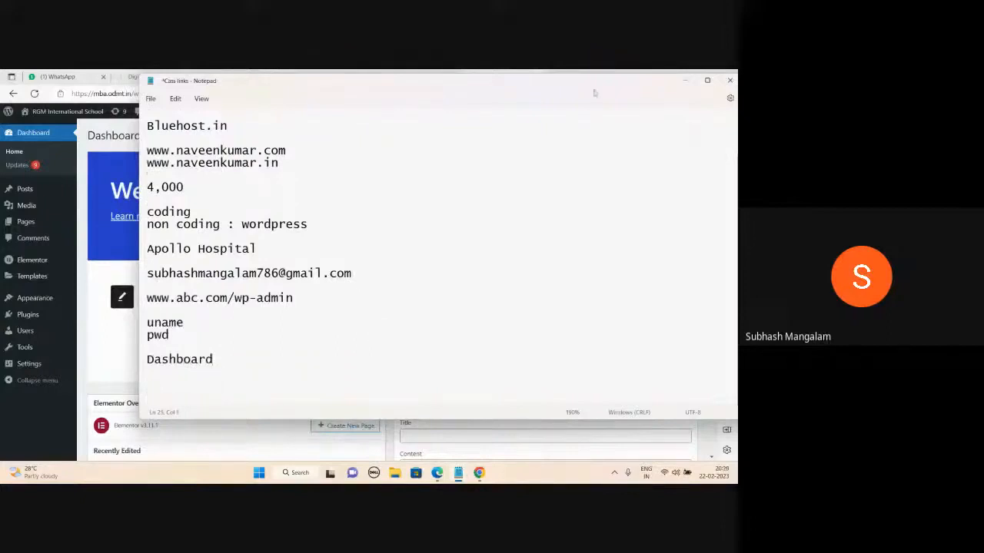
click(684, 80)
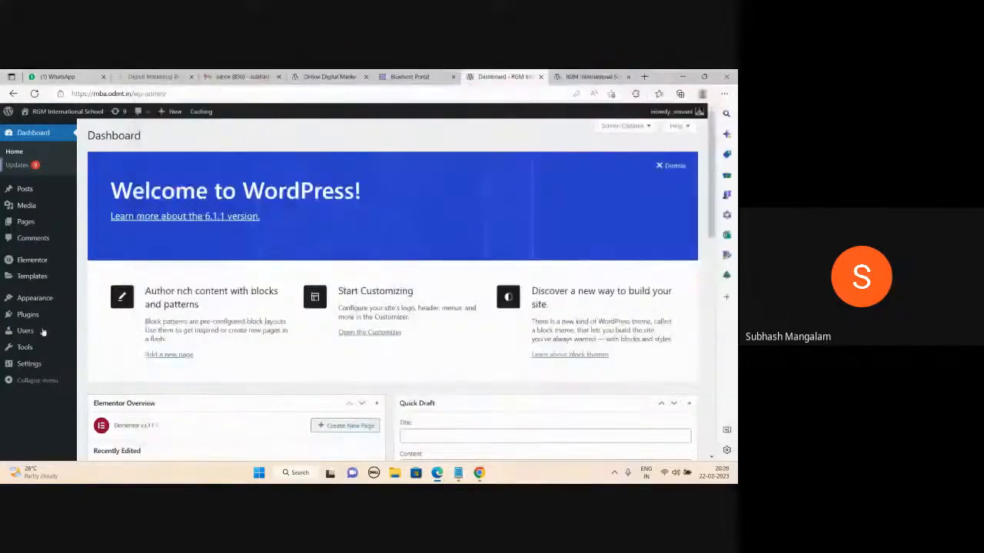
- Type the heading 'Step by step Process of creating a wordpress website' in the notes
mouse_move(479, 473)
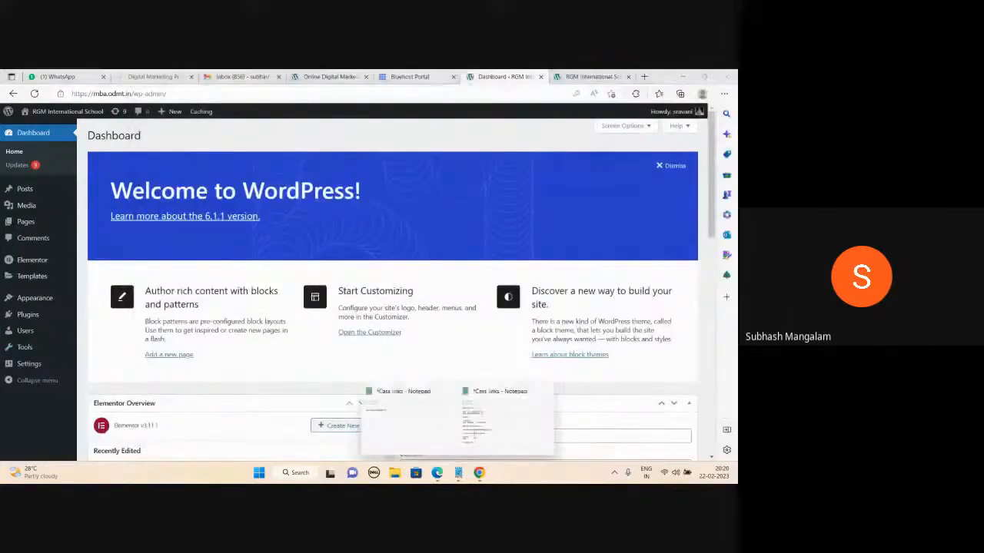
click(495, 421)
text(Step)
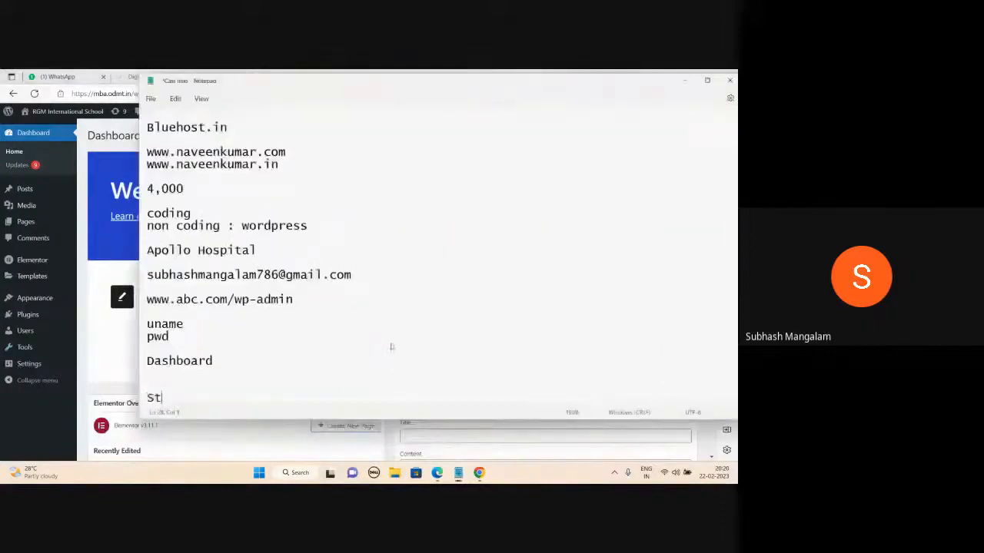
text(ste)
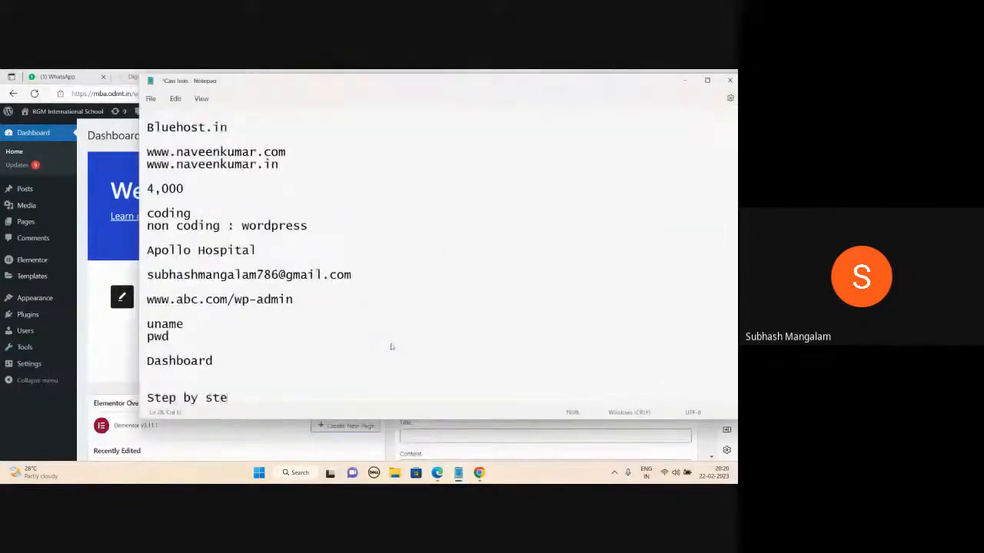
text(p Process of creating a)
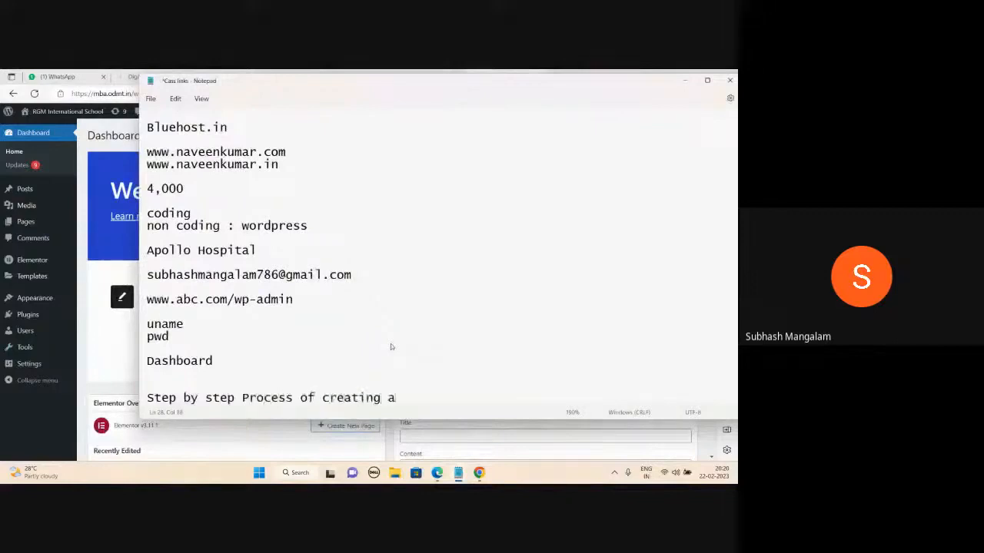
text( wordpress website)
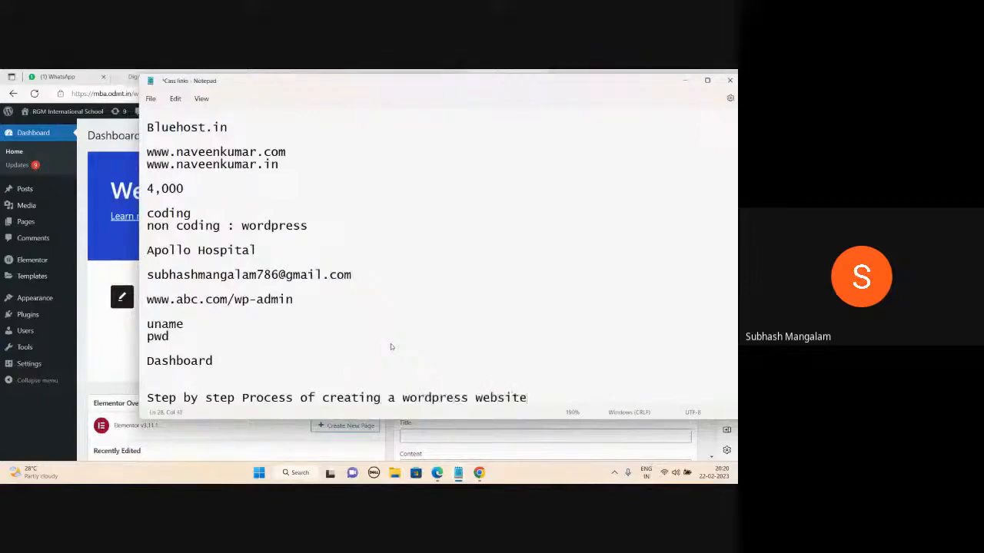
scroll(390, 347, down, 6)
scroll(390, 347, down, 2)
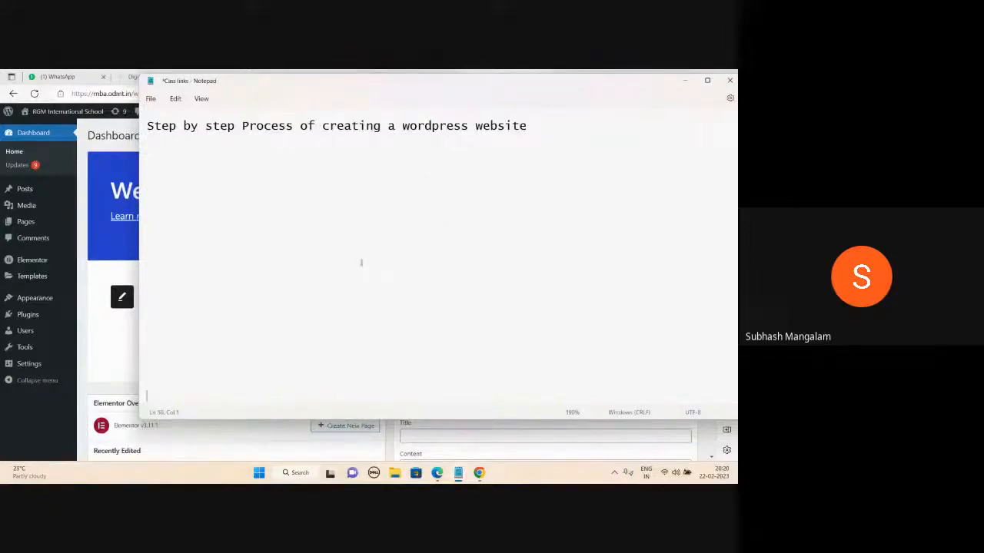
- Under the heading, list 1.Pages, 2.Theme, 3.Menu and 4.Customize
mouse_move(436, 473)
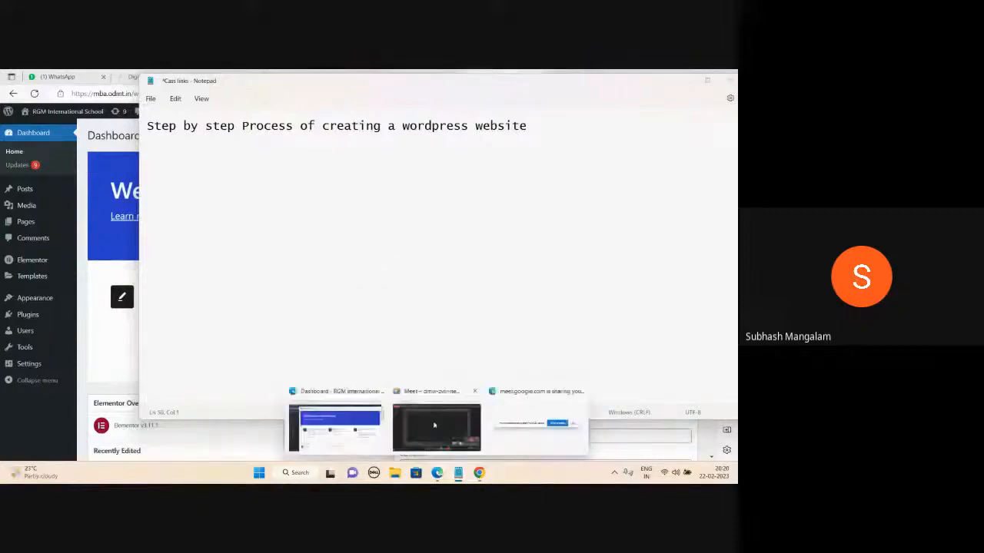
click(434, 427)
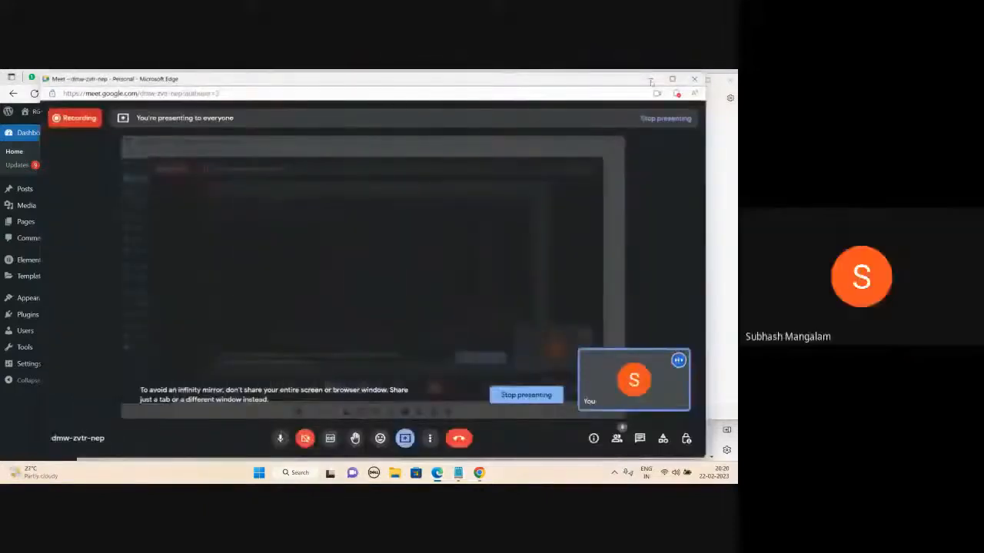
click(672, 79)
click(609, 151)
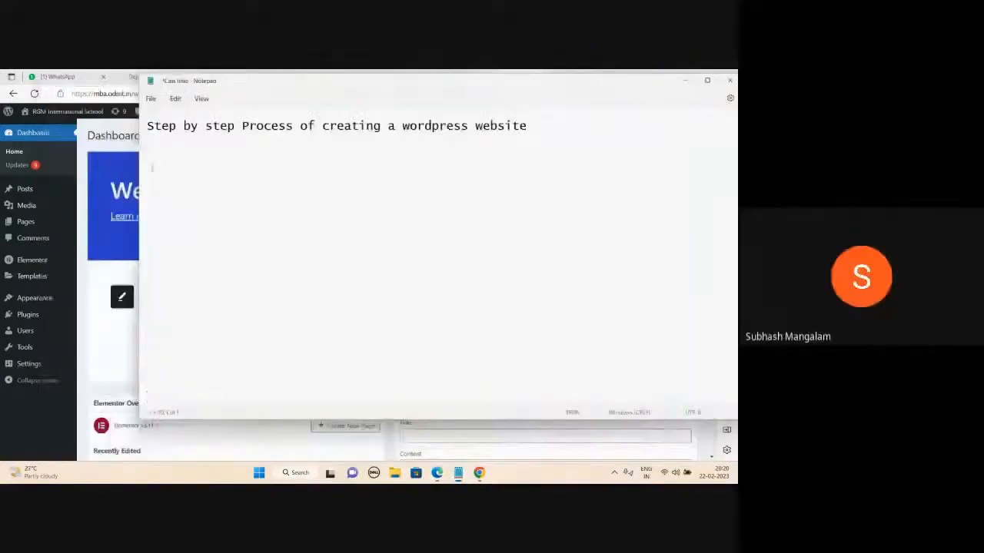
click(152, 164)
text(1.Pages)
key(Return)
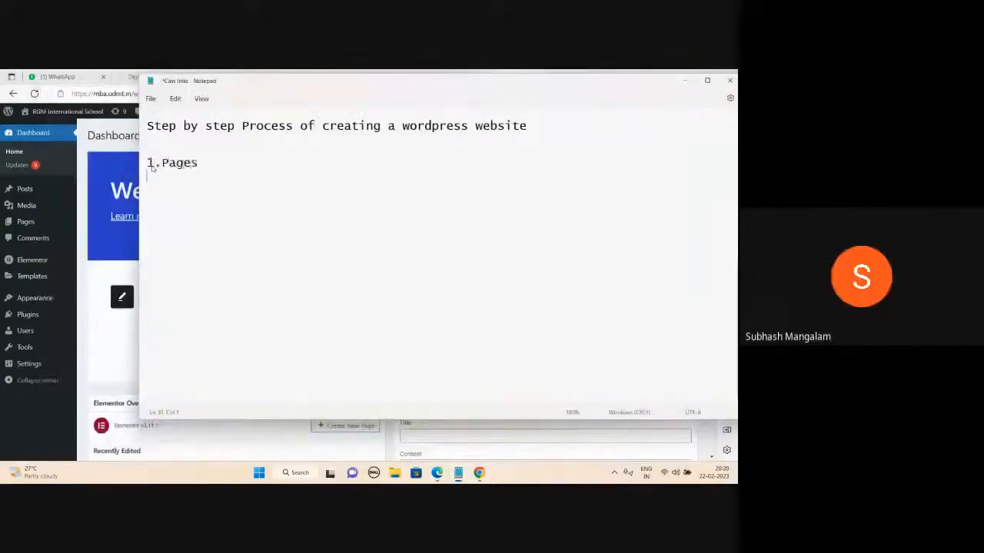
text(2.Them)
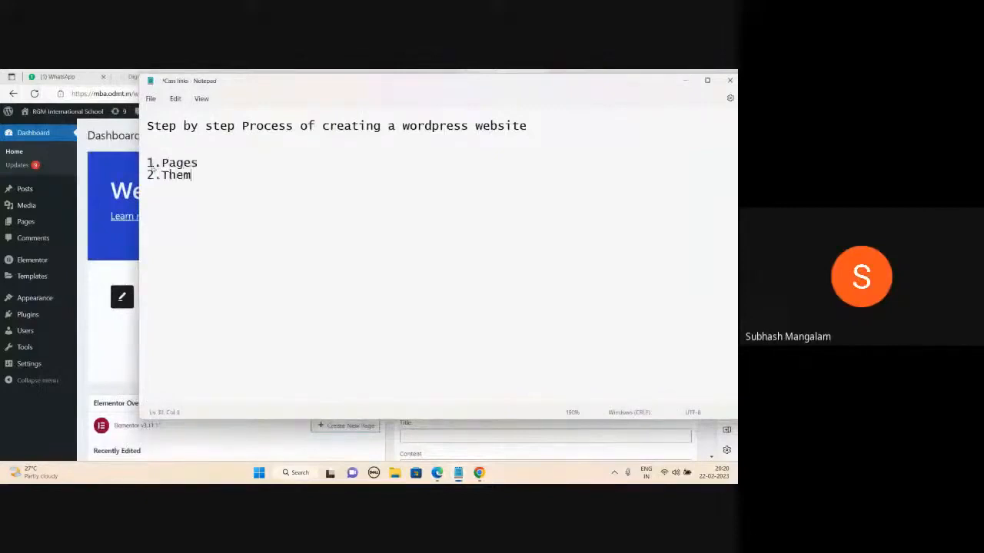
text(e)
key(Return)
text(3)
text(.Menu )
text(4.Customo)
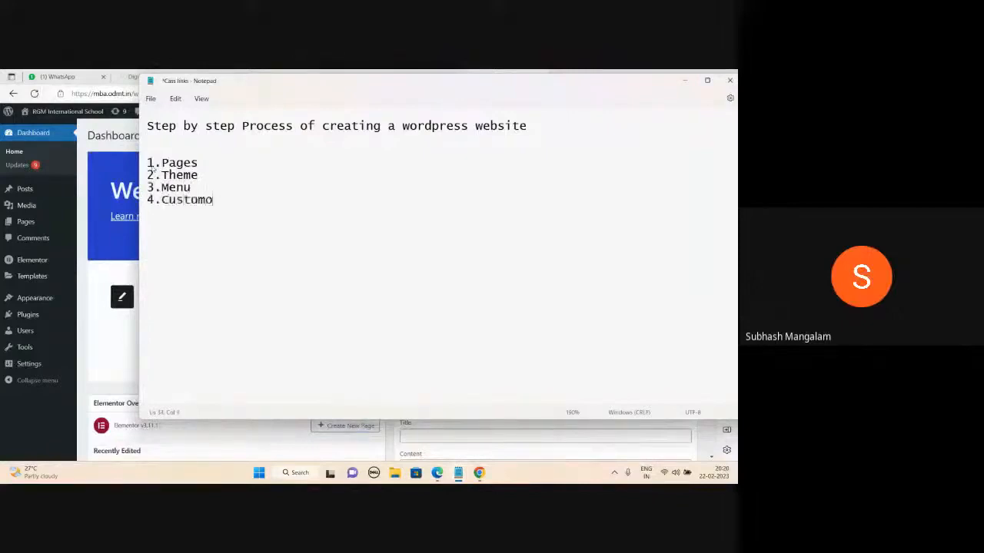
key(BackSpace)
text(ize)
scroll(273, 216, up, 2)
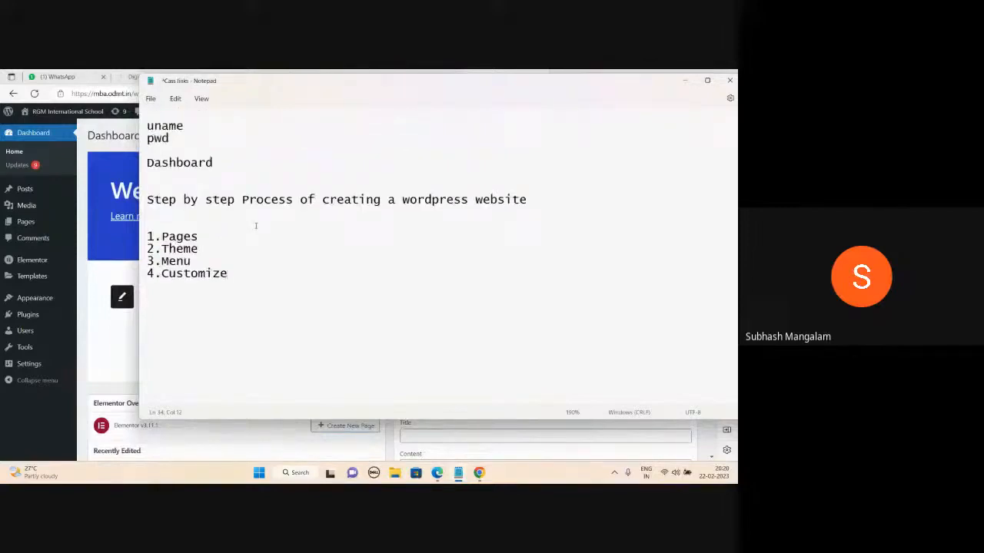
- After 1.Pages, list Home, About Us, Contact Us and 'Services : Cardiology Gynaecology pediatrics', widening the window
click(214, 238)
text(Home About Us)
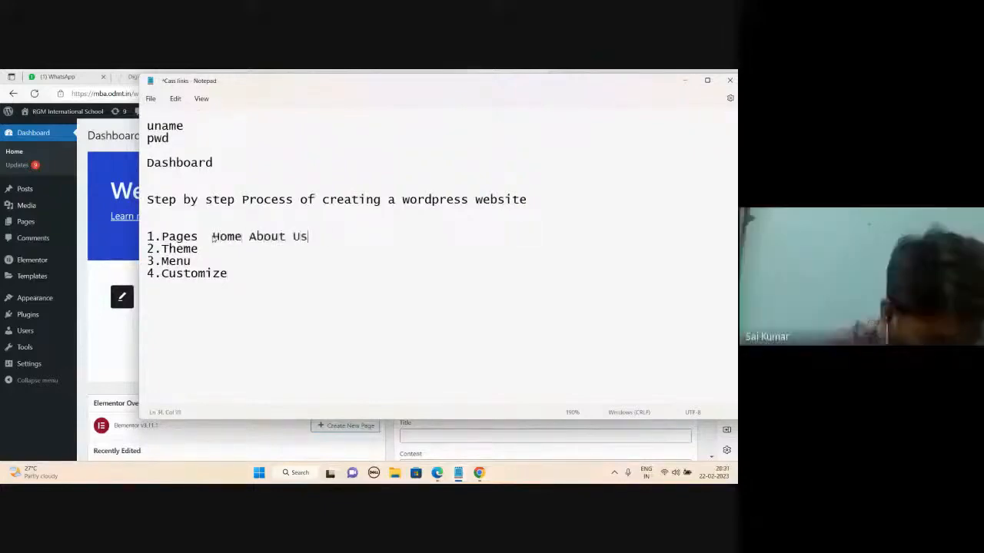
text(  Contact Us)
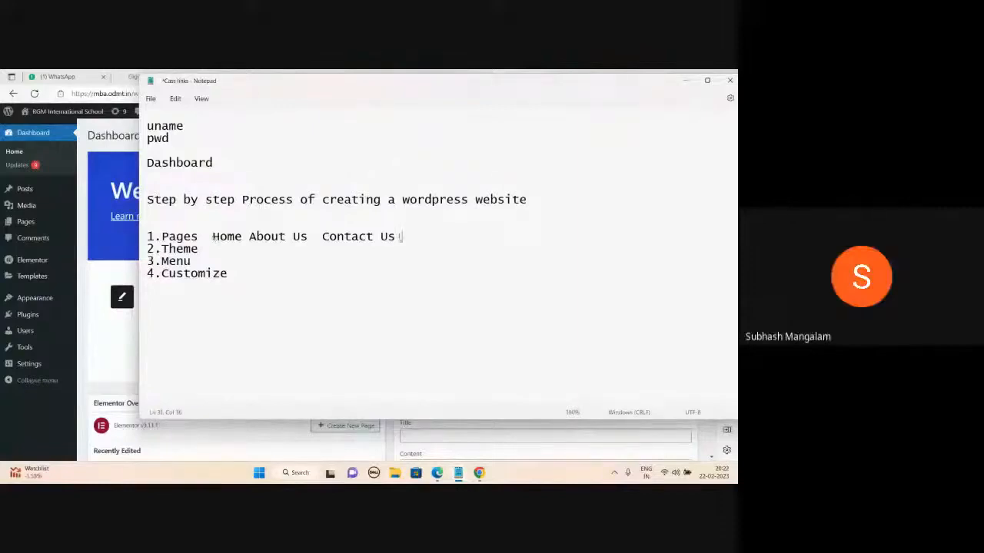
text(Services)
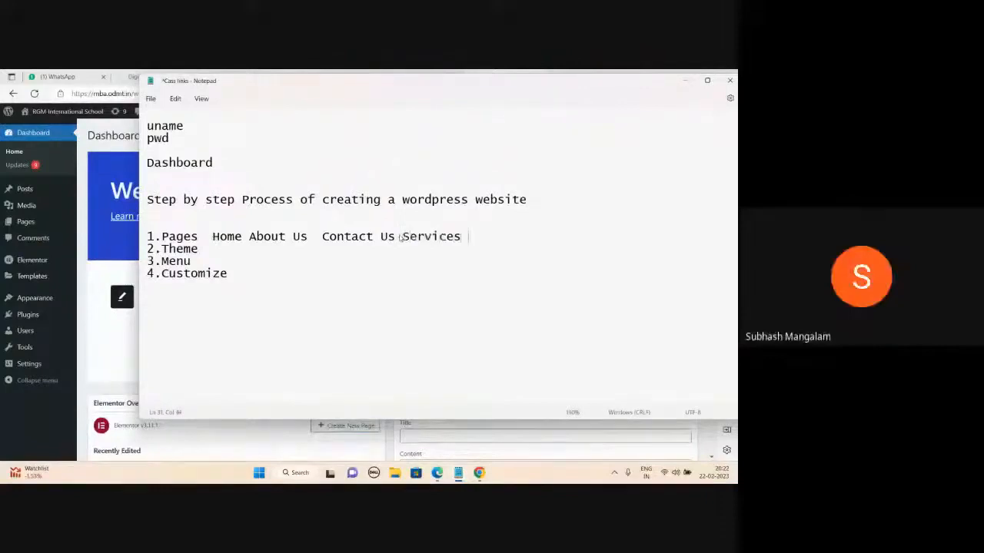
text( : Cardio)
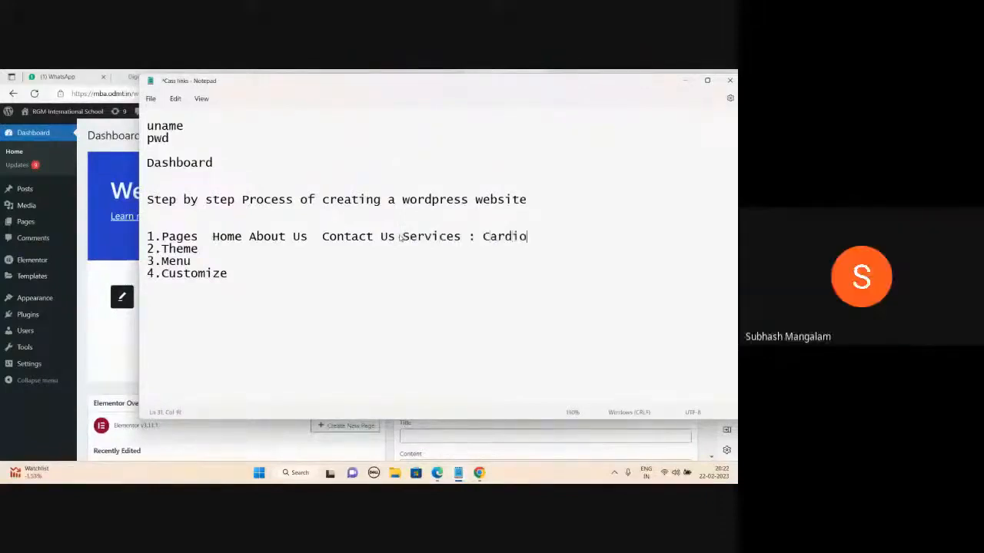
text(logy Gynaecology)
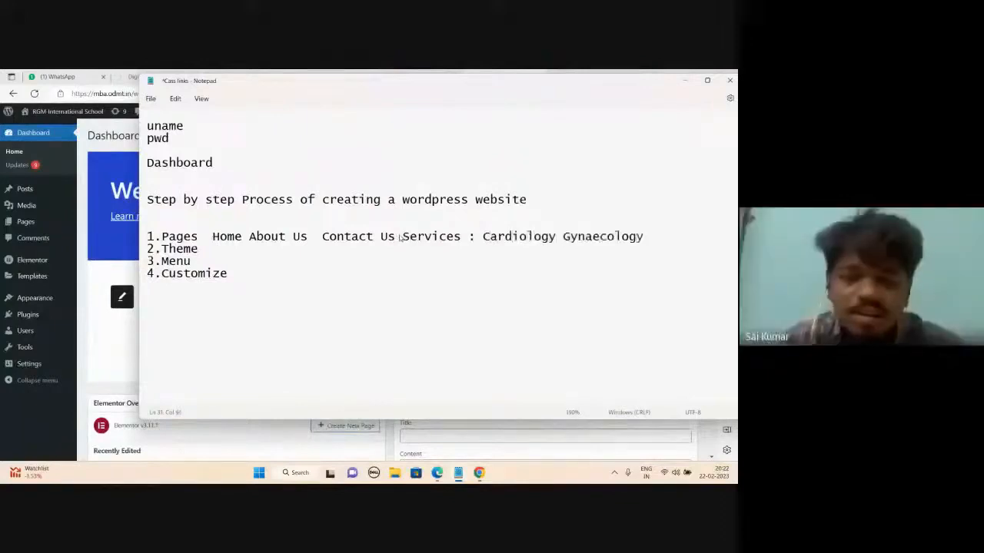
text( pediatrics)
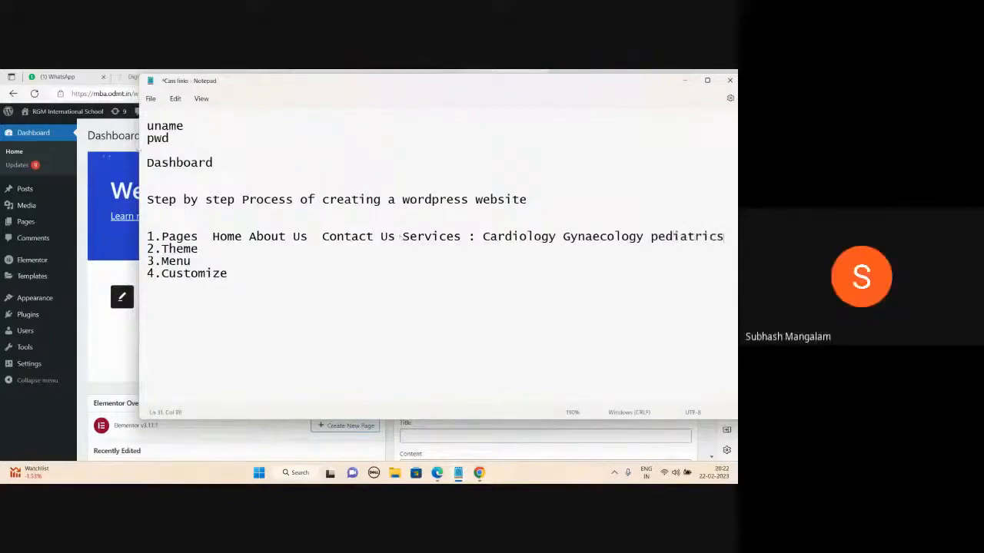
drag(139, 150, 43, 152)
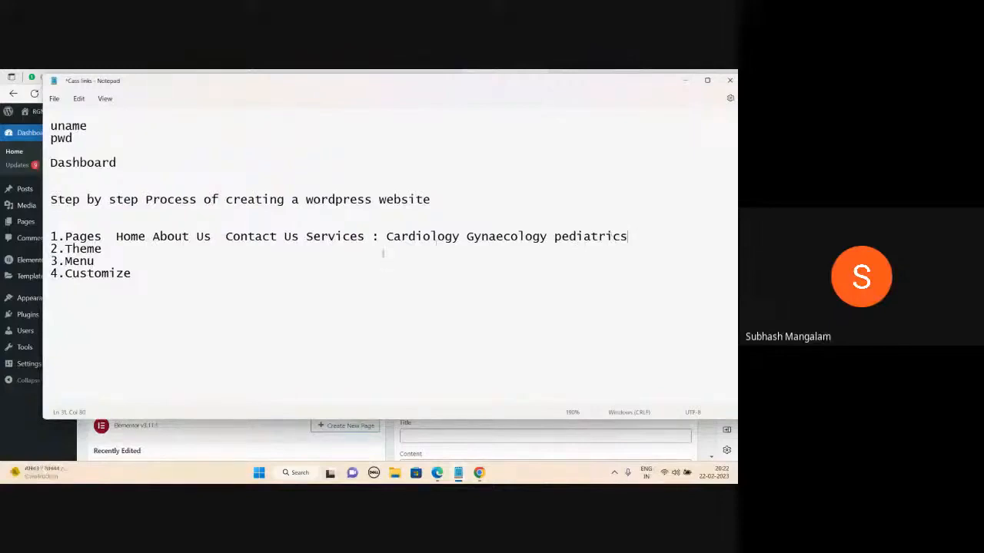
- Append ': Template' to the 2.Theme line and move to the end of 4.Customize
click(109, 249)
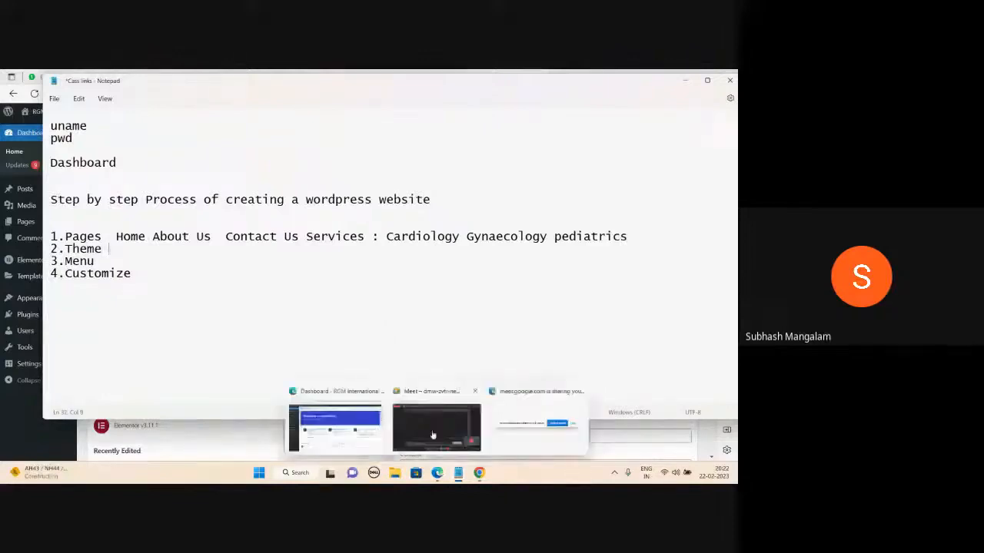
click(450, 415)
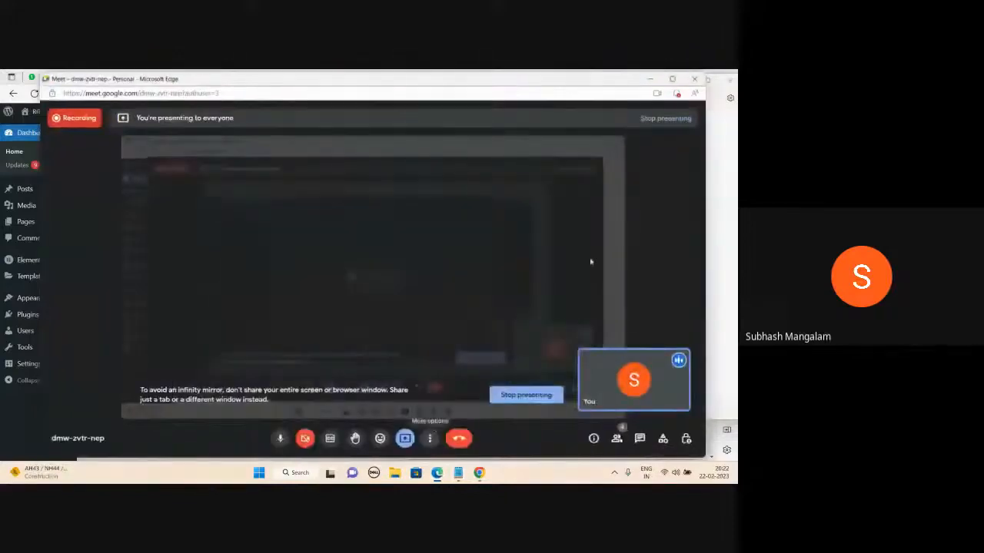
click(650, 79)
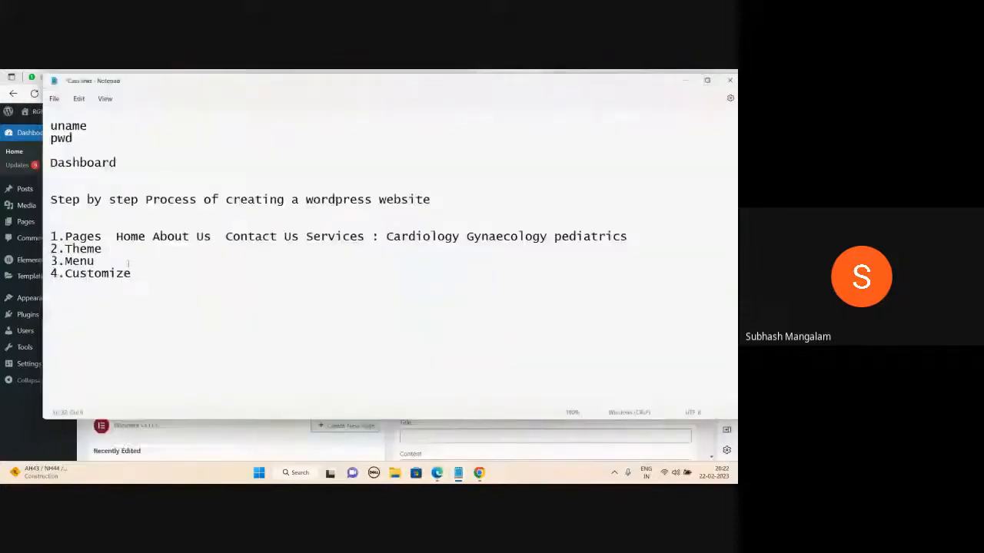
text(:)
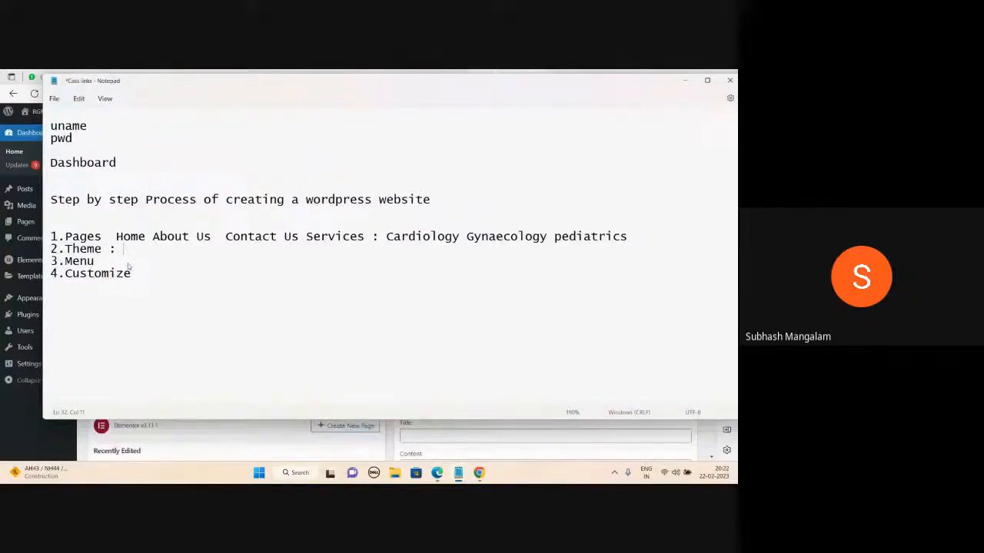
text(Template)
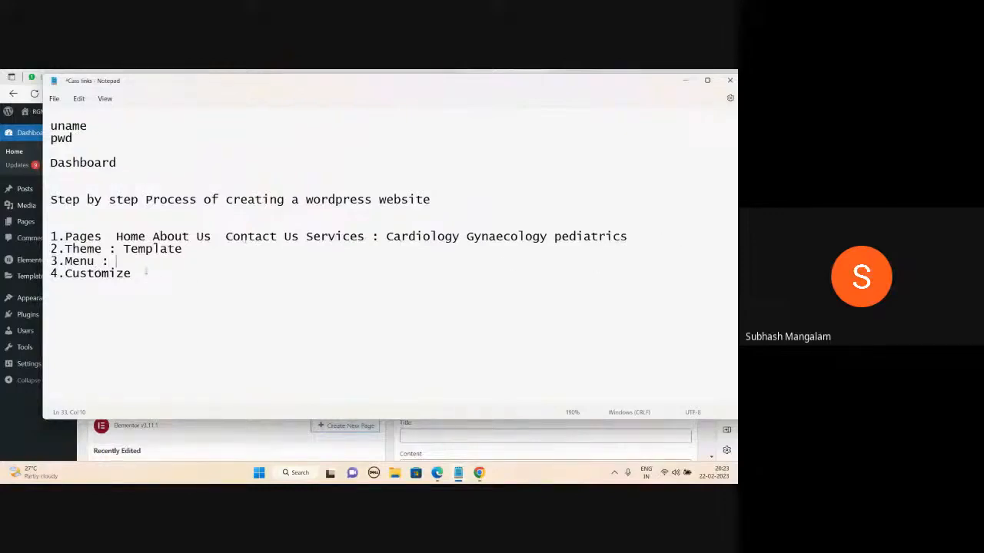
click(146, 273)
- Check the live site's Hello world page, return to the Dashboard, and review the top of the notes
click(687, 80)
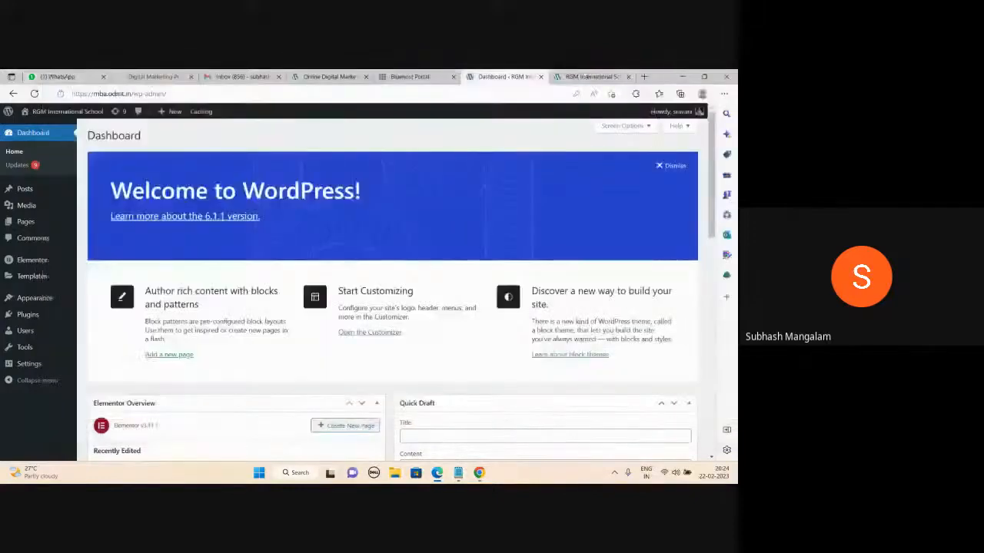
click(586, 76)
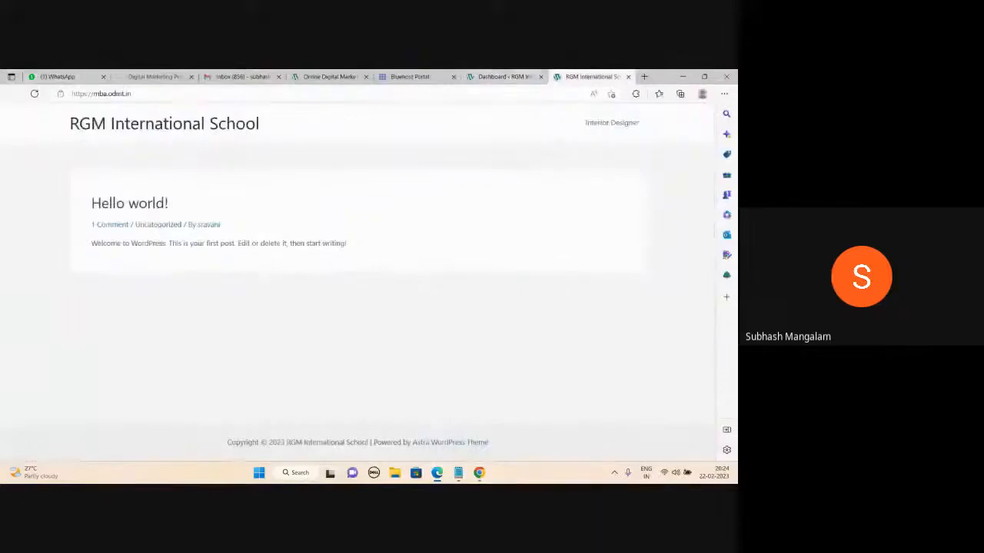
click(504, 76)
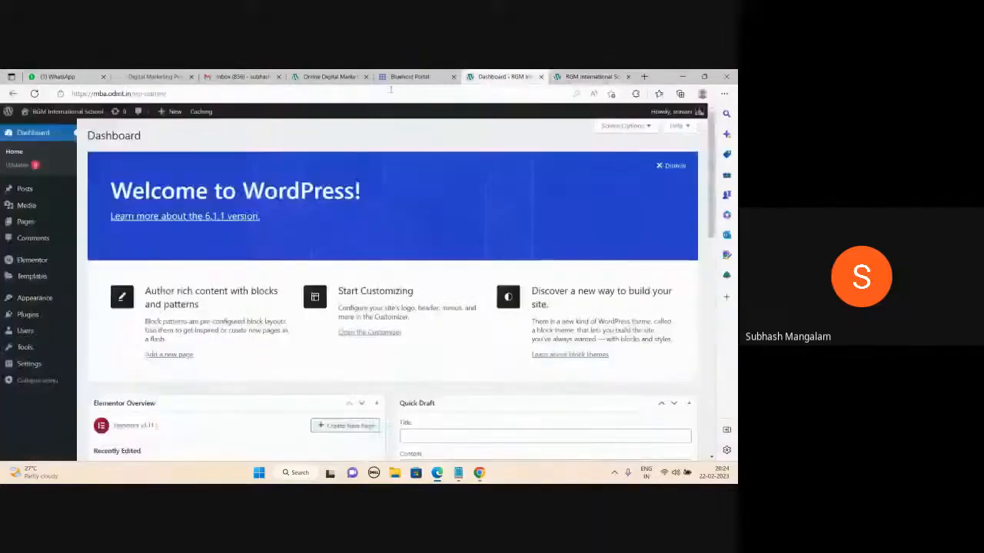
mouse_move(456, 474)
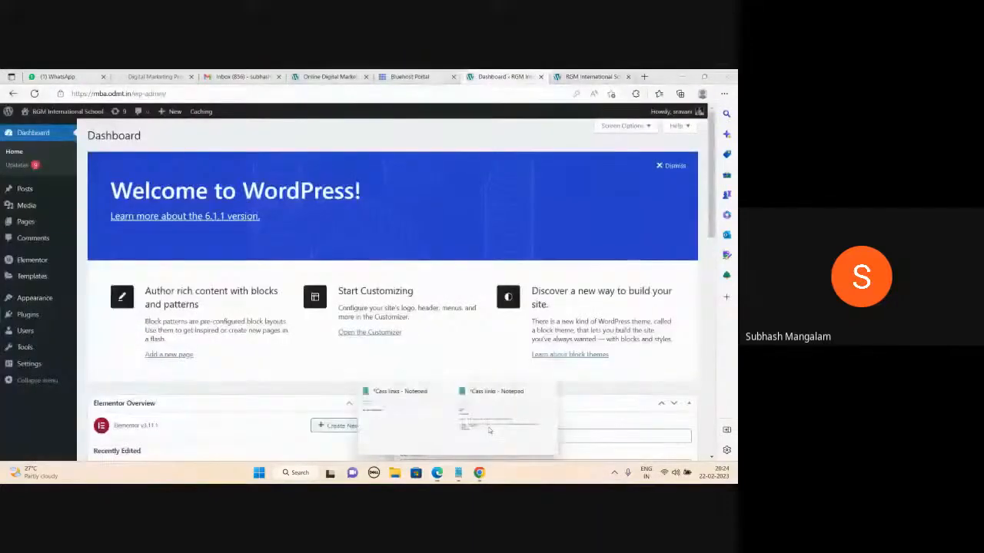
click(504, 415)
scroll(151, 315, up, 4)
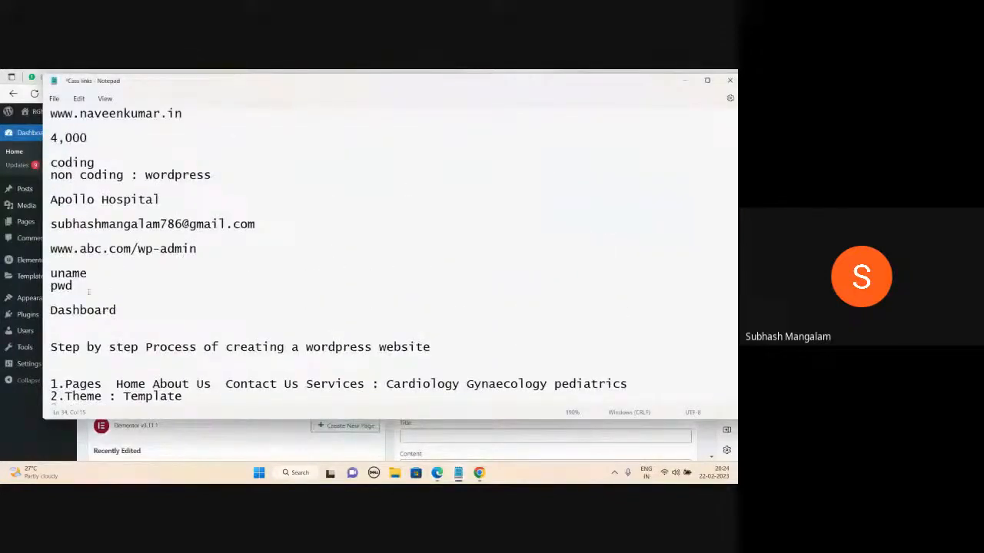
click(684, 80)
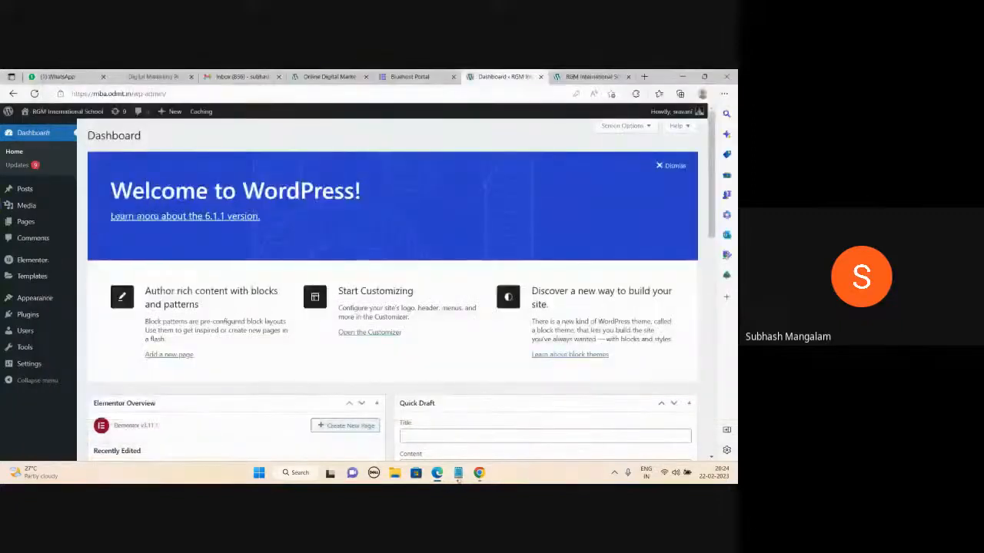
- Close the second Notepad window without saving and minimize the course notes again
mouse_move(458, 473)
click(444, 393)
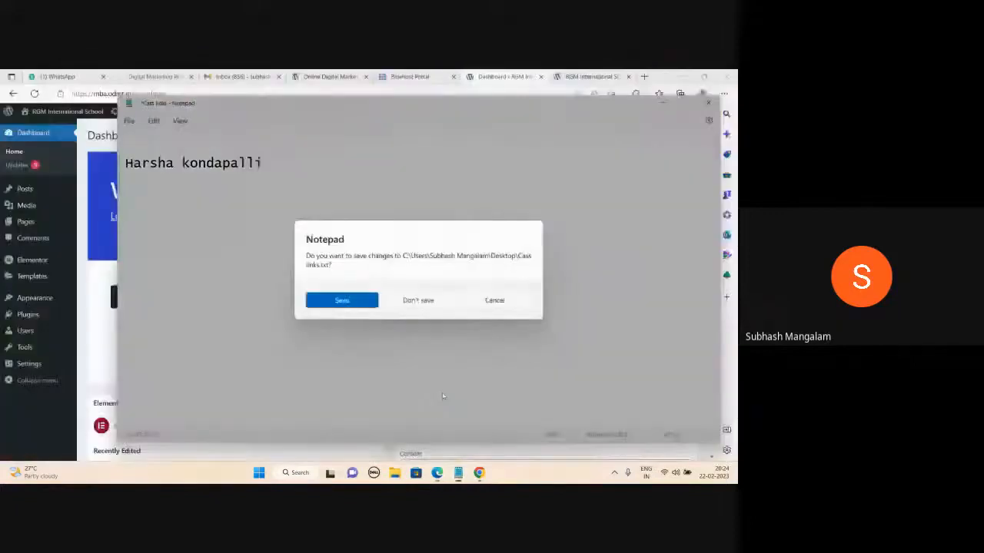
click(423, 301)
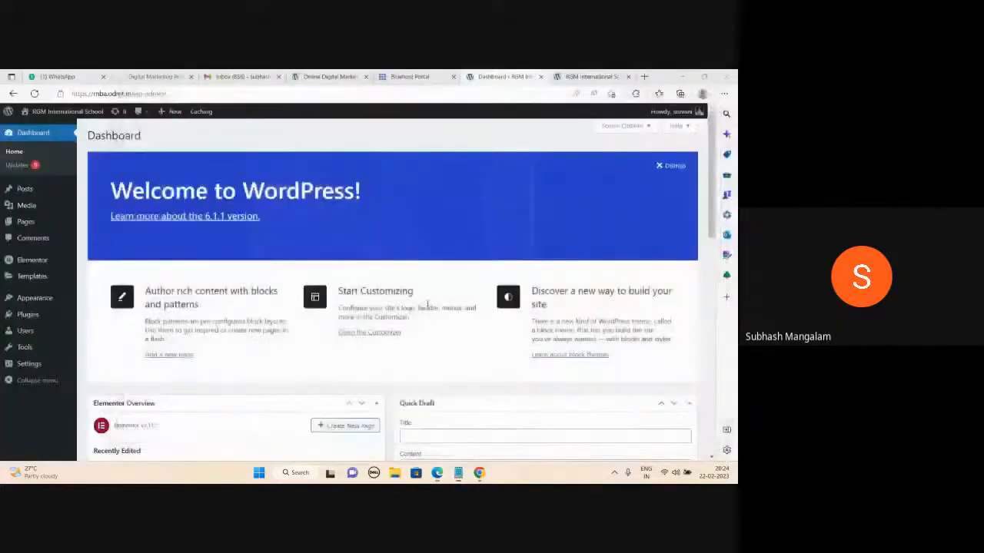
mouse_move(458, 470)
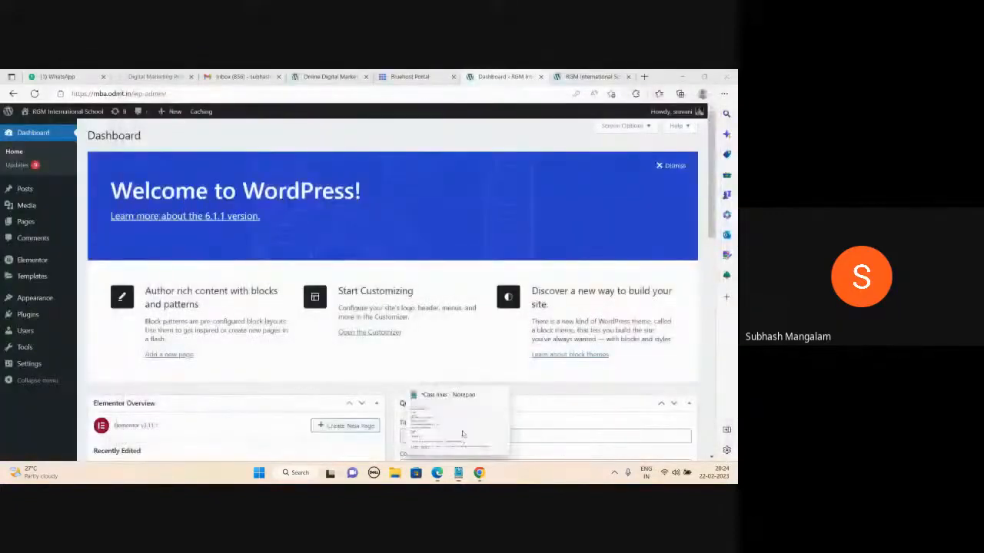
click(465, 430)
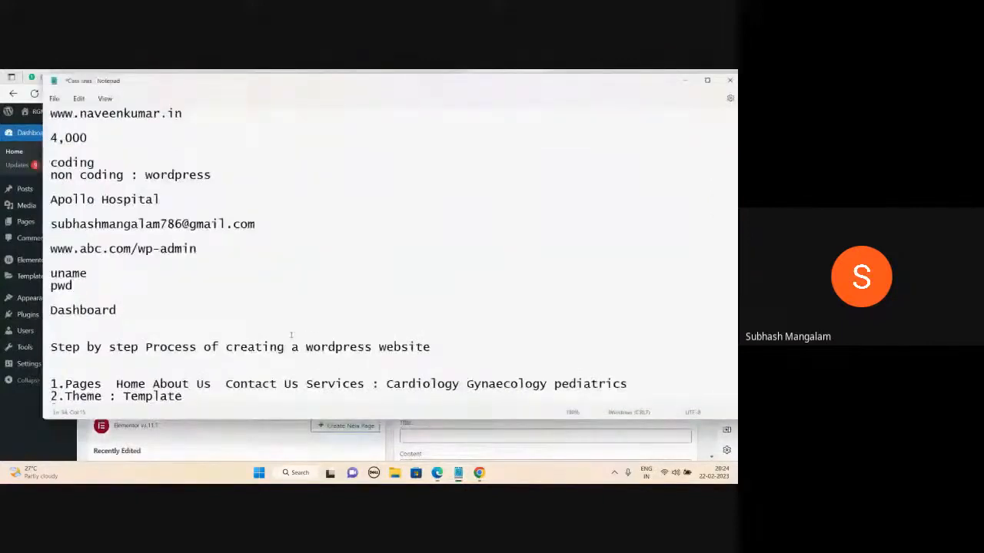
scroll(291, 332, down, 3)
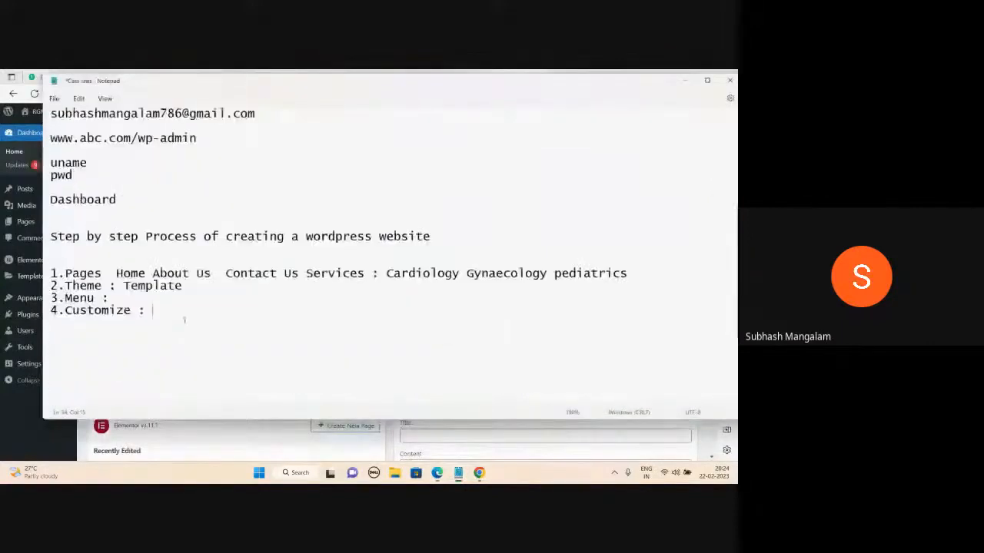
click(685, 80)
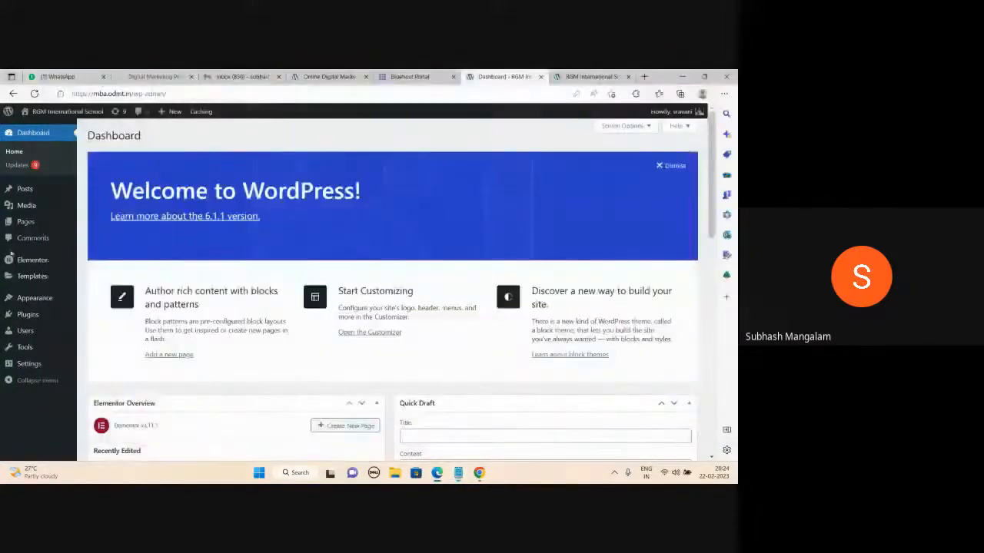
- Trash the Interior Designer and Test pages from All Pages, then start a new page
click(27, 223)
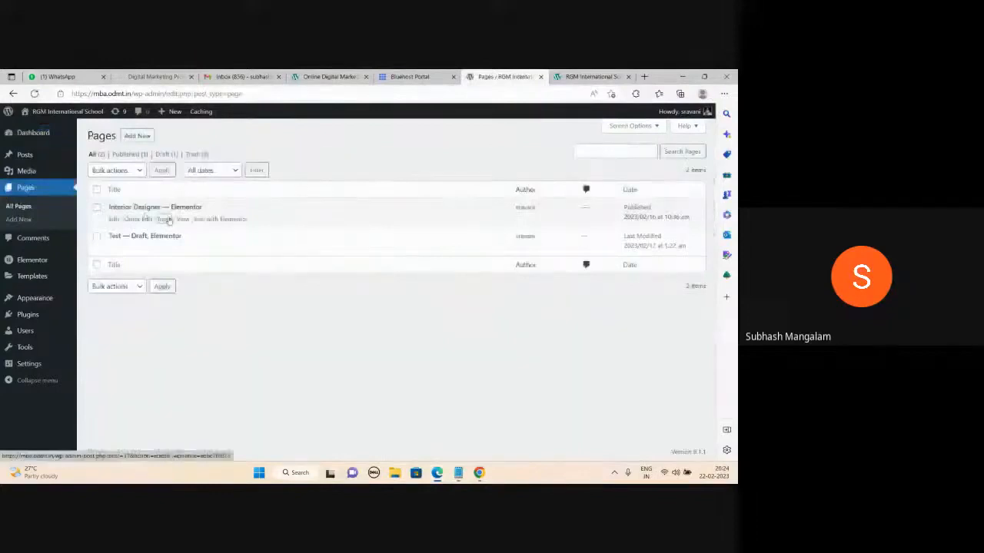
click(166, 220)
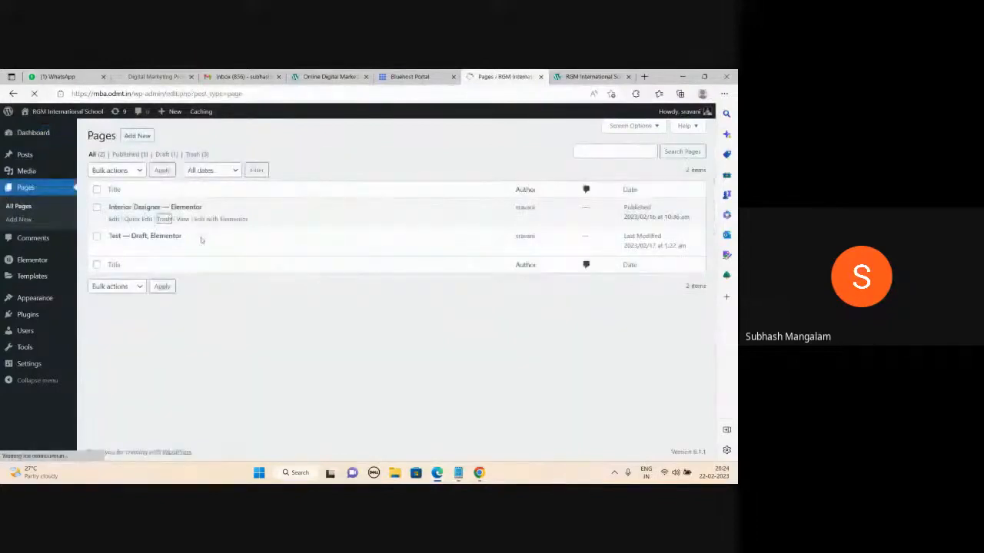
click(164, 248)
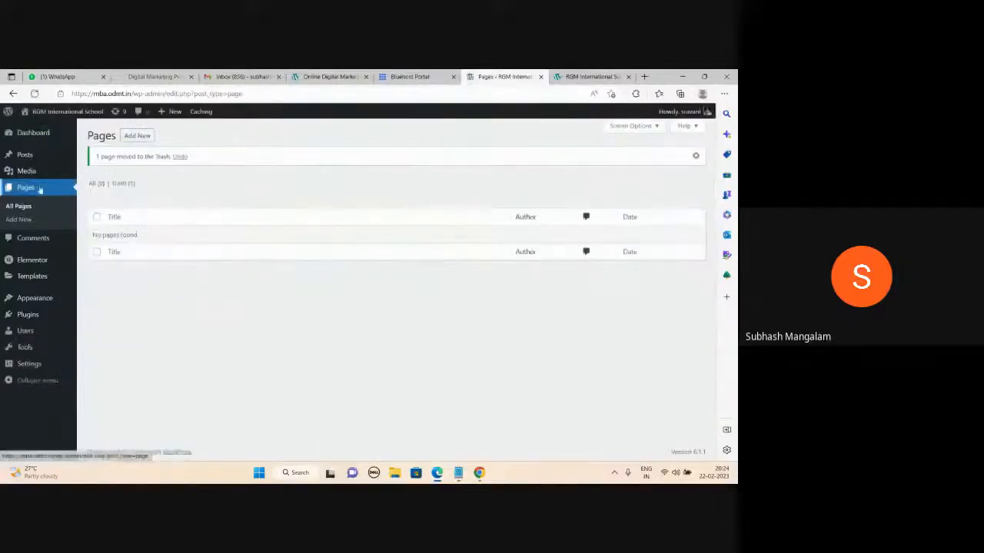
click(137, 136)
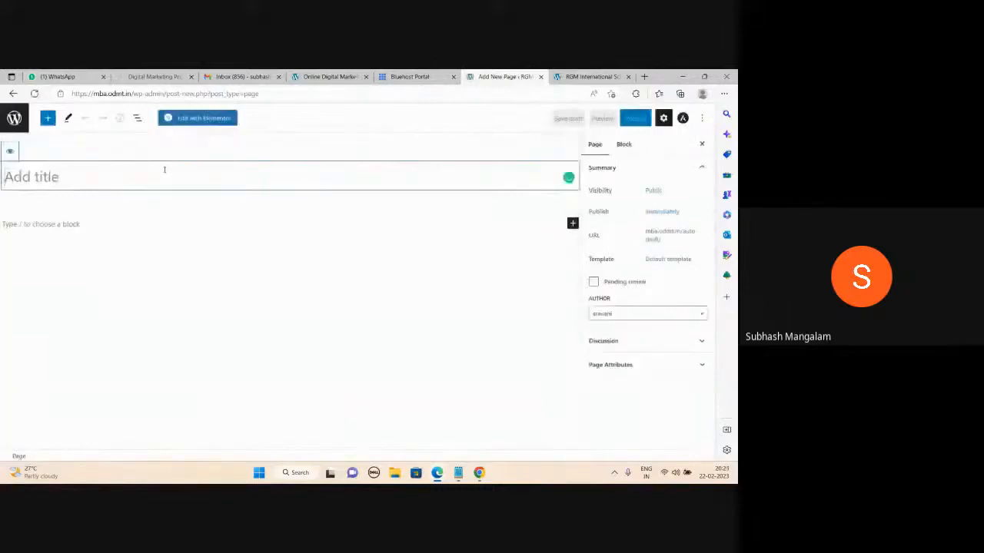
- Title the new page 'Home' and publish it
text(Home)
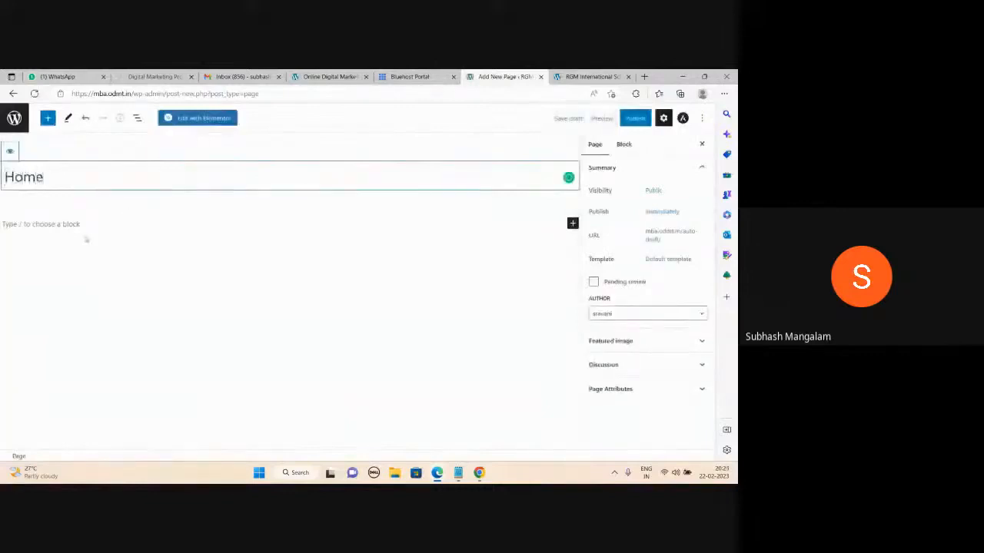
click(84, 238)
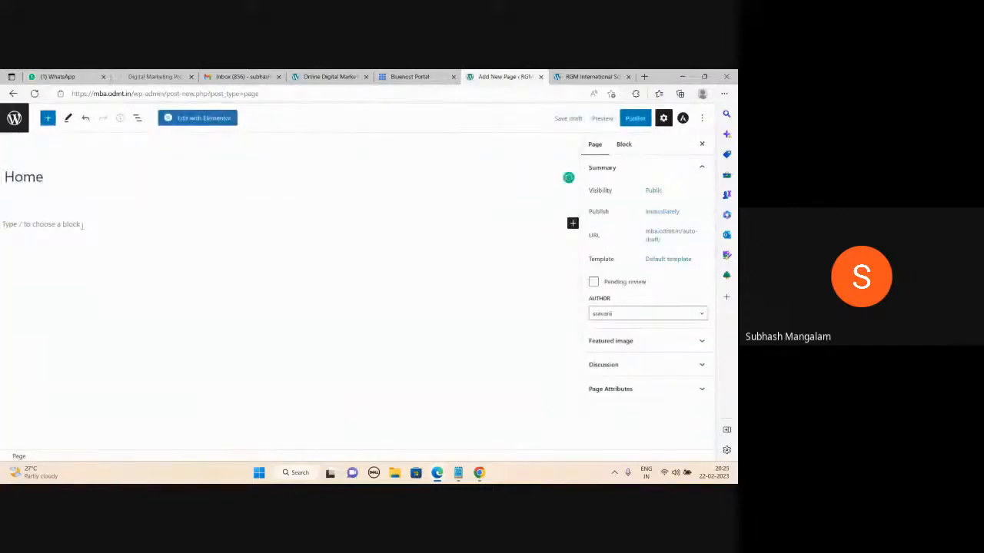
click(82, 186)
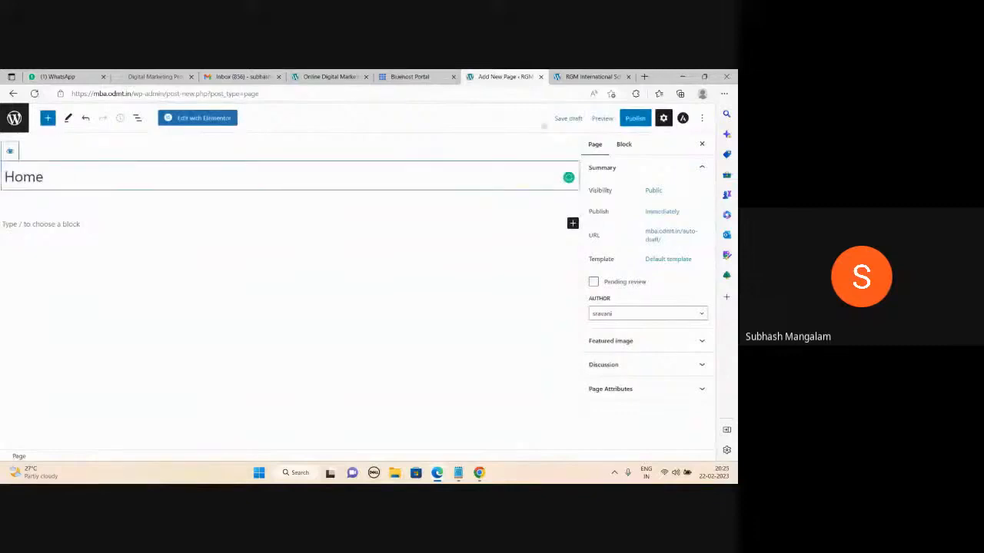
click(632, 121)
click(617, 123)
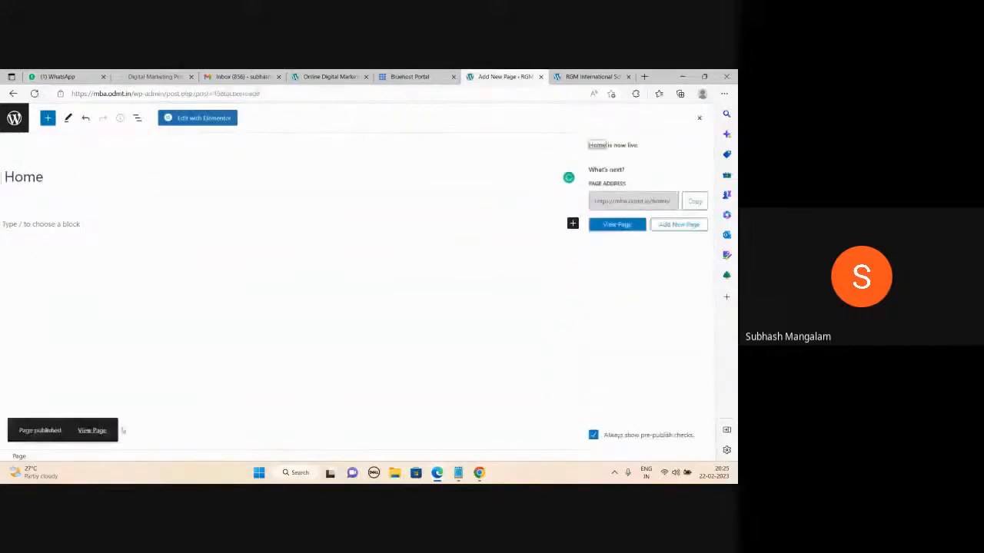
- Open the published Home page in a new tab and view it
right_click(97, 434)
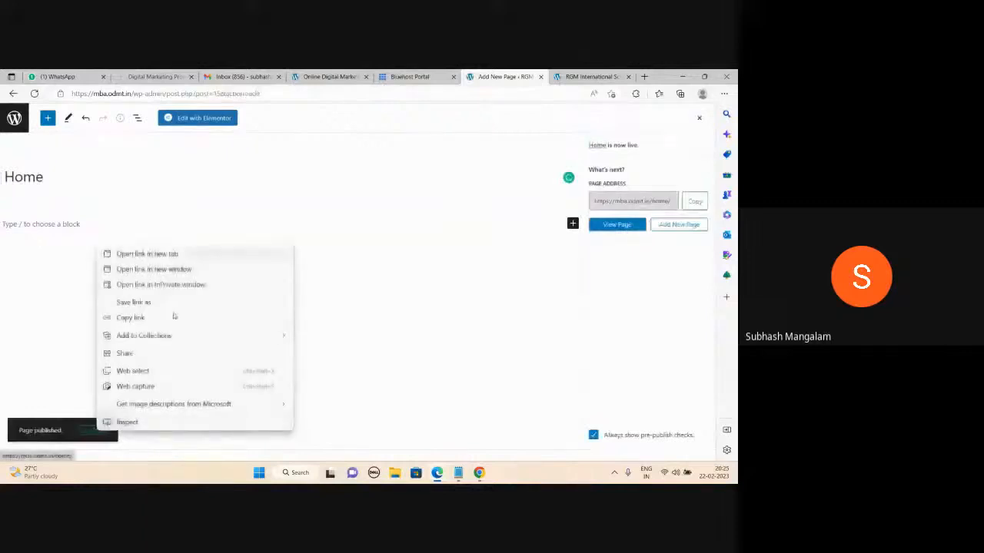
click(134, 254)
click(523, 76)
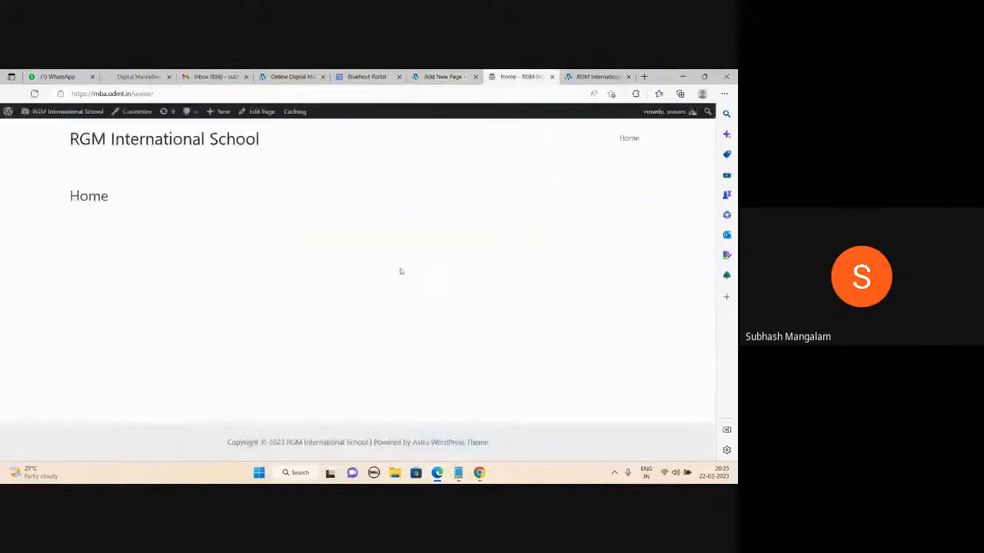
- Inspect the live Home page's HTML source, close it, and leave the editor for the pages list
right_click(303, 233)
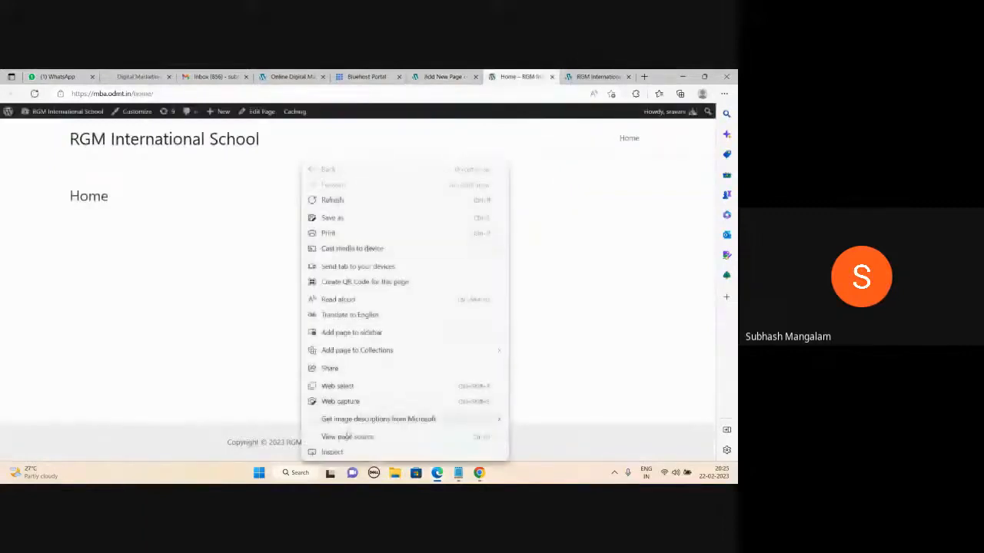
click(345, 436)
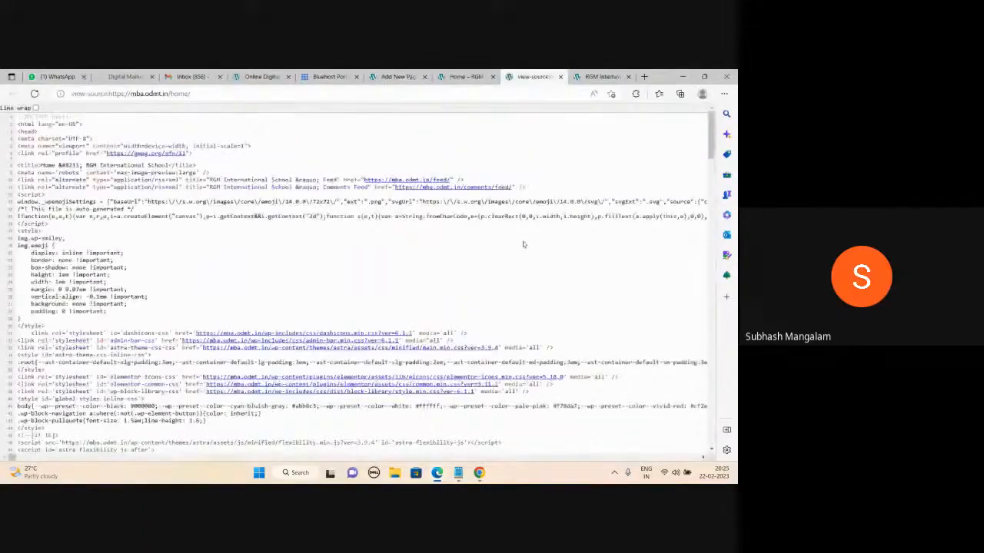
scroll(523, 244, down, 15)
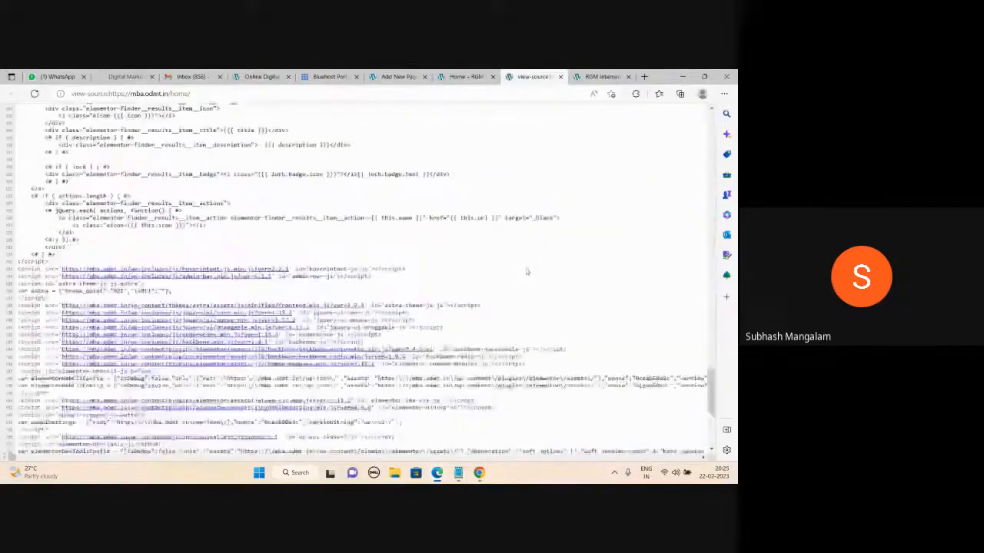
scroll(528, 283, up, 20)
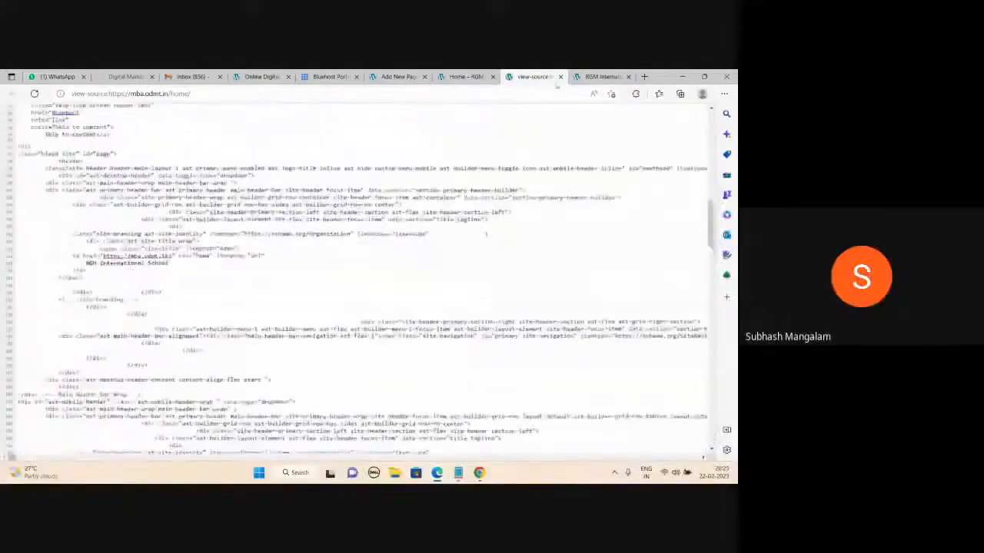
click(561, 76)
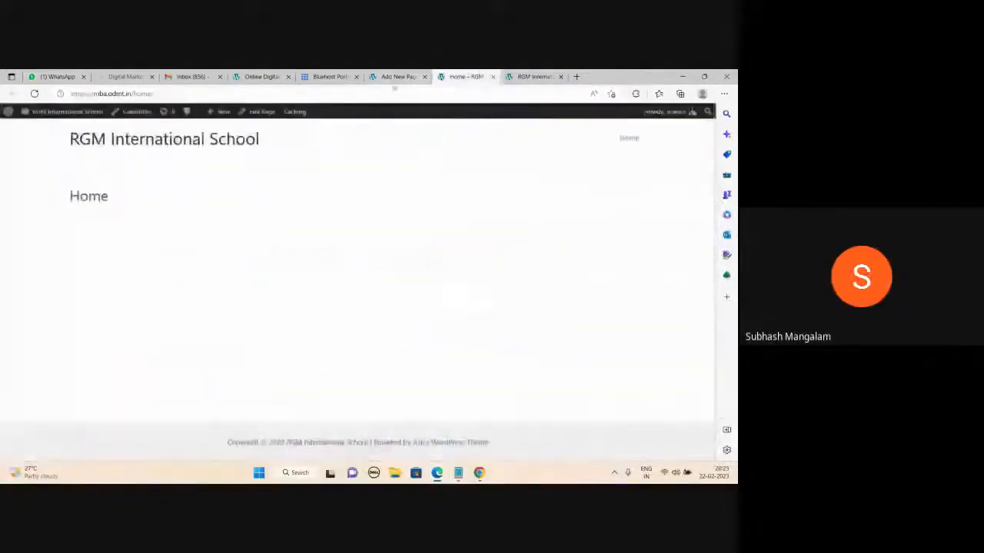
click(396, 77)
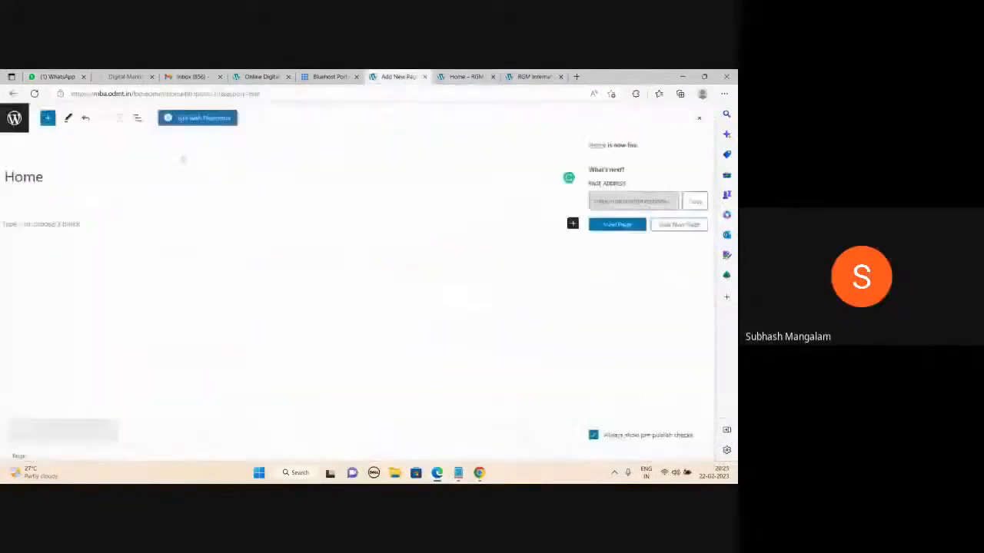
click(13, 121)
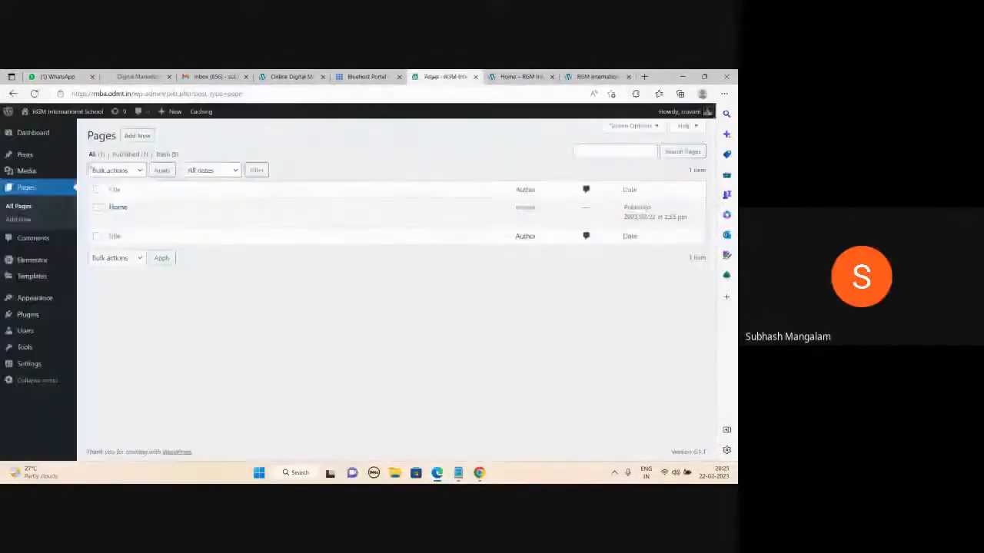
- Create and publish the About Us and Contact Us pages
click(137, 138)
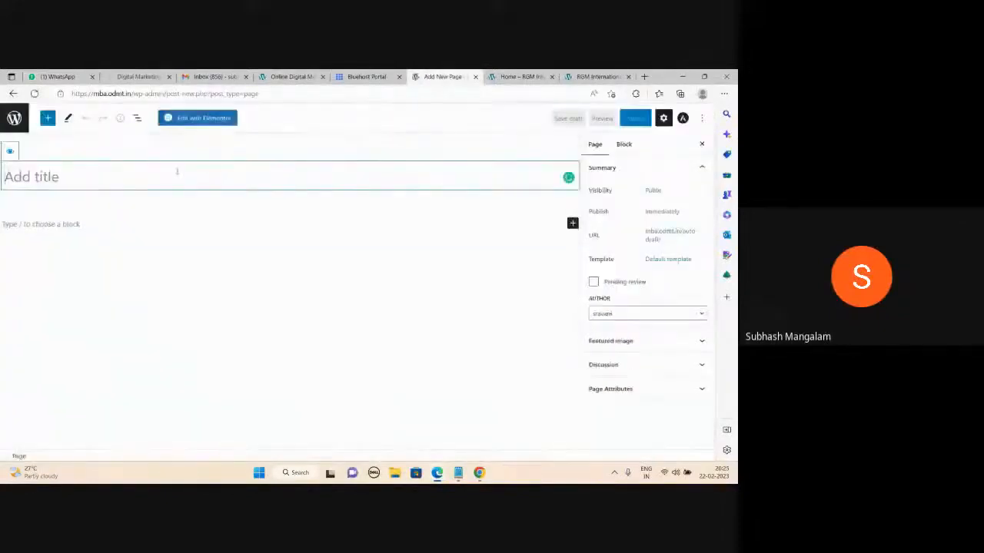
text(About Us)
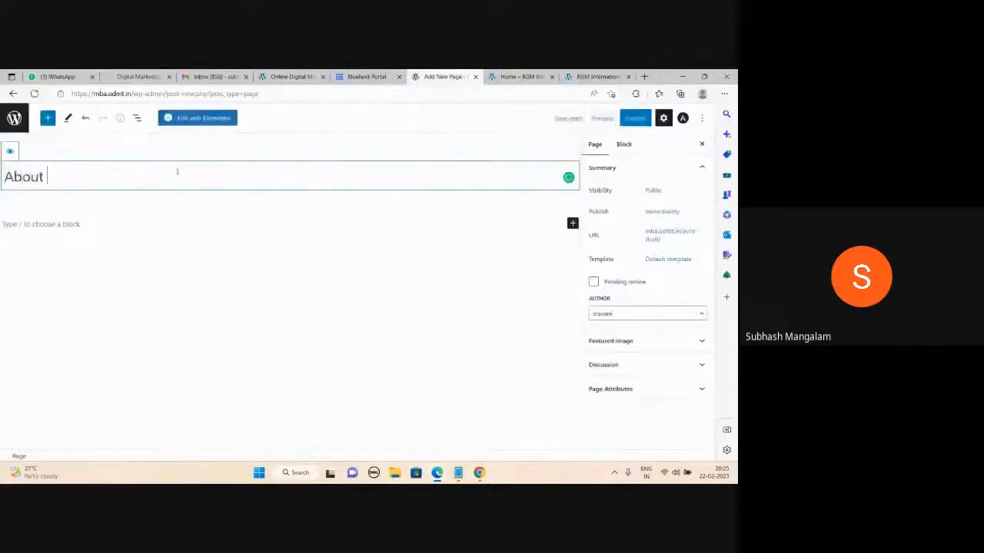
click(635, 118)
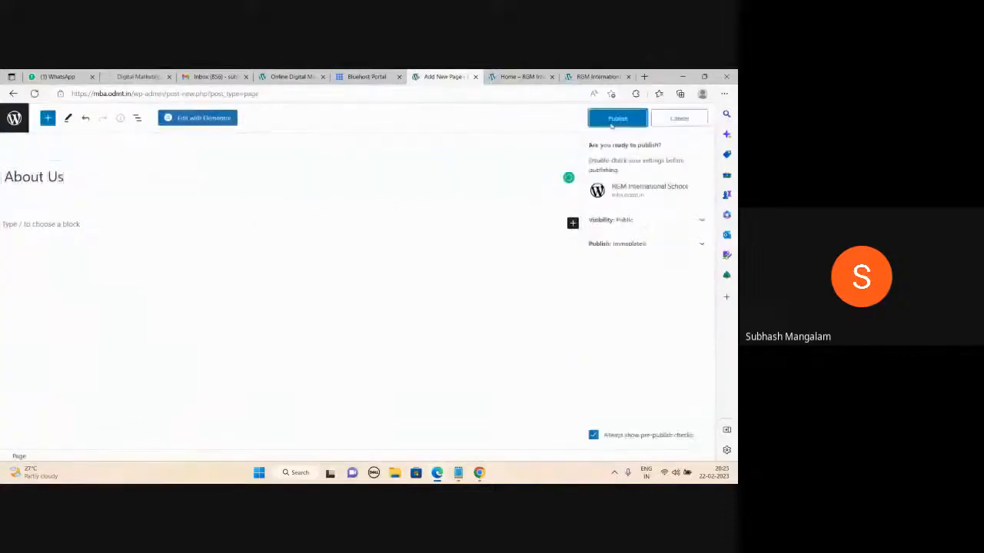
click(620, 117)
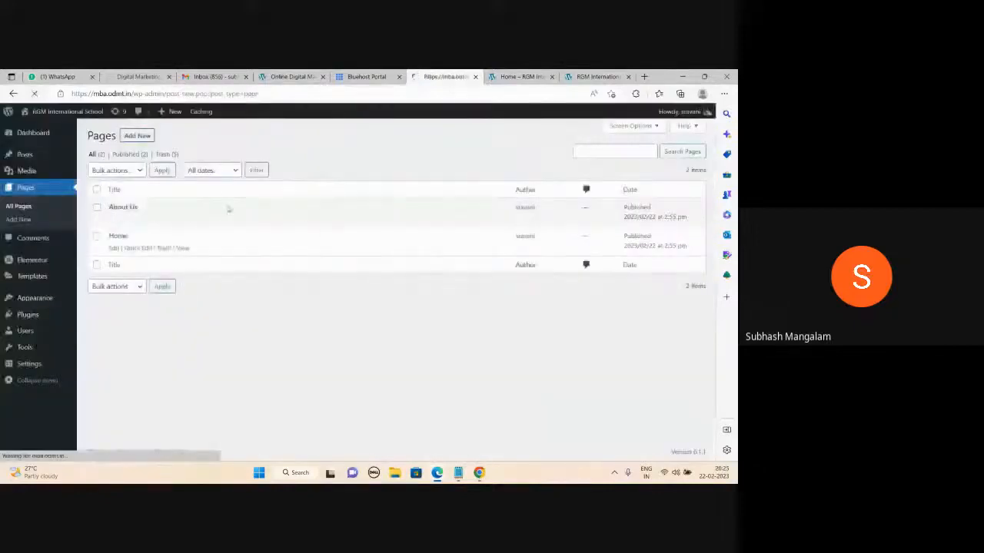
text(C)
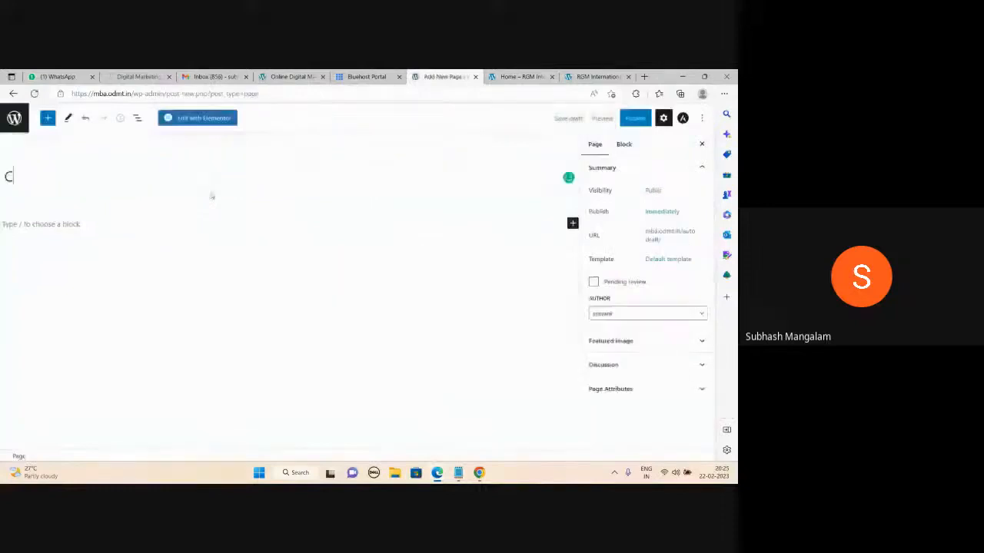
text(ontact Us)
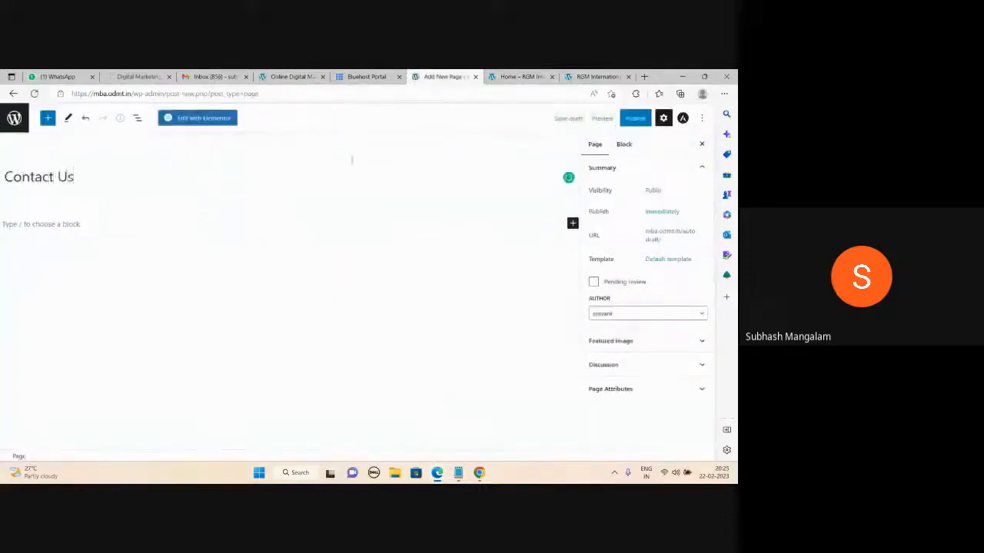
click(632, 120)
click(627, 118)
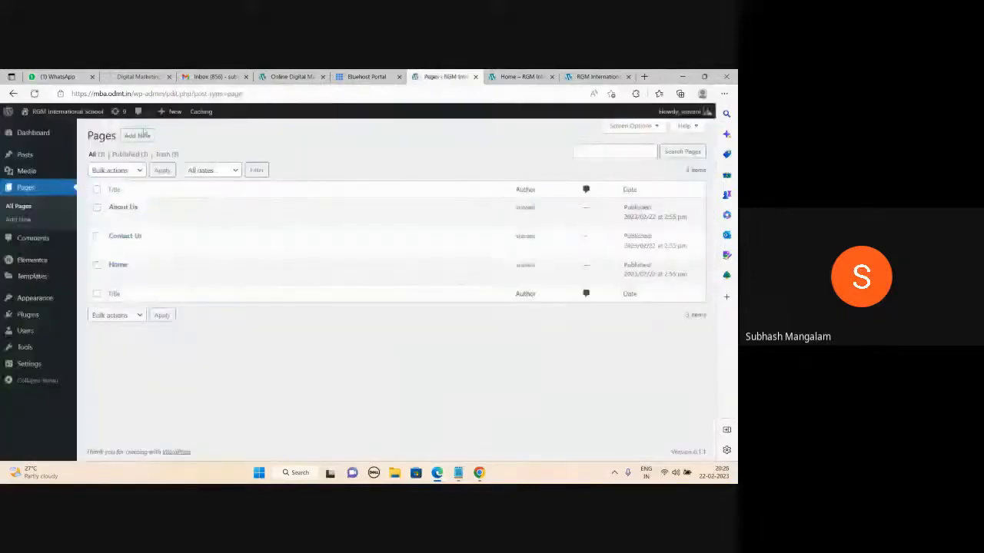
- Create and publish a Services page, then return to All Pages
click(139, 136)
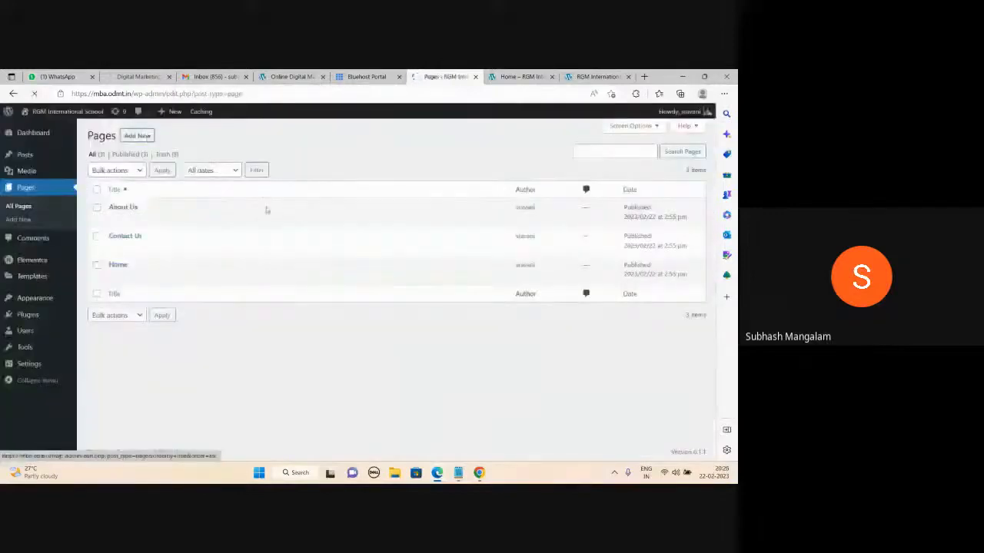
text(Se)
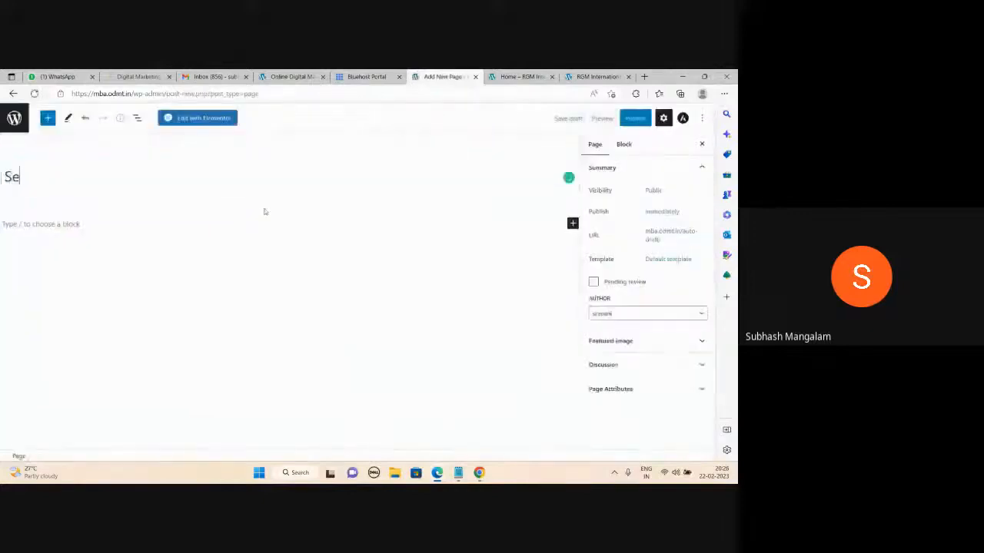
text(rvices)
click(634, 120)
click(619, 119)
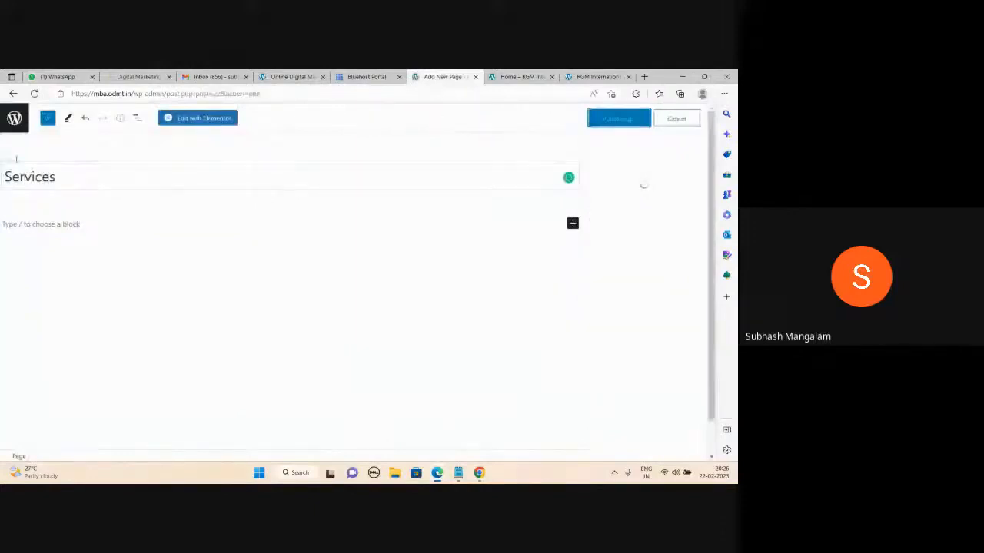
click(14, 125)
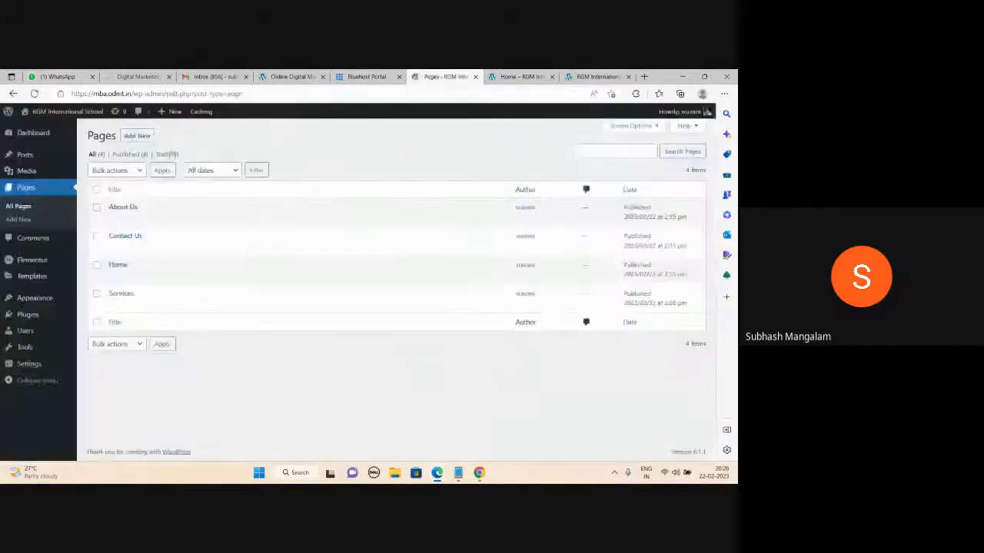
click(137, 136)
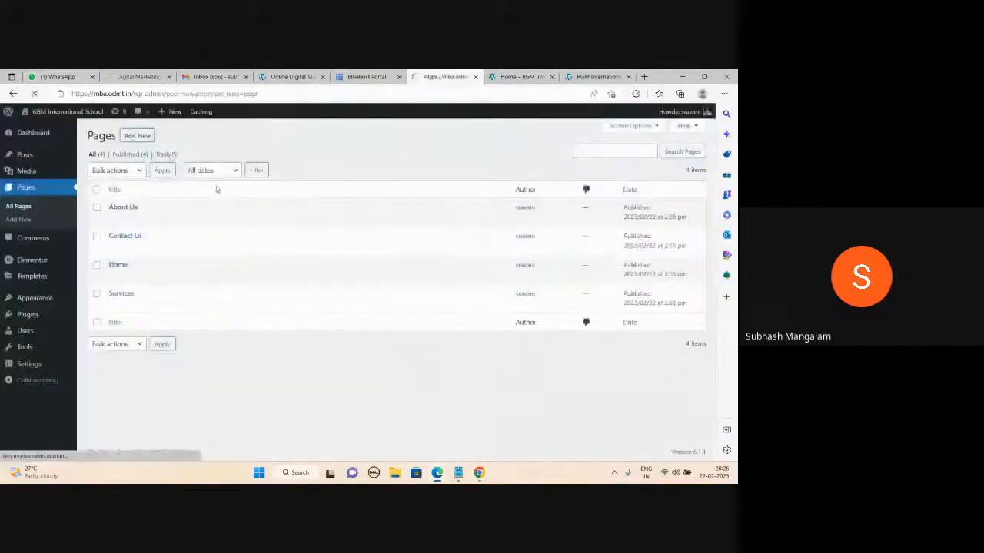
- Publish three new pages titled Cardiology, Gynaecology and Pediatrics, then bring the notes forward
text(Car)
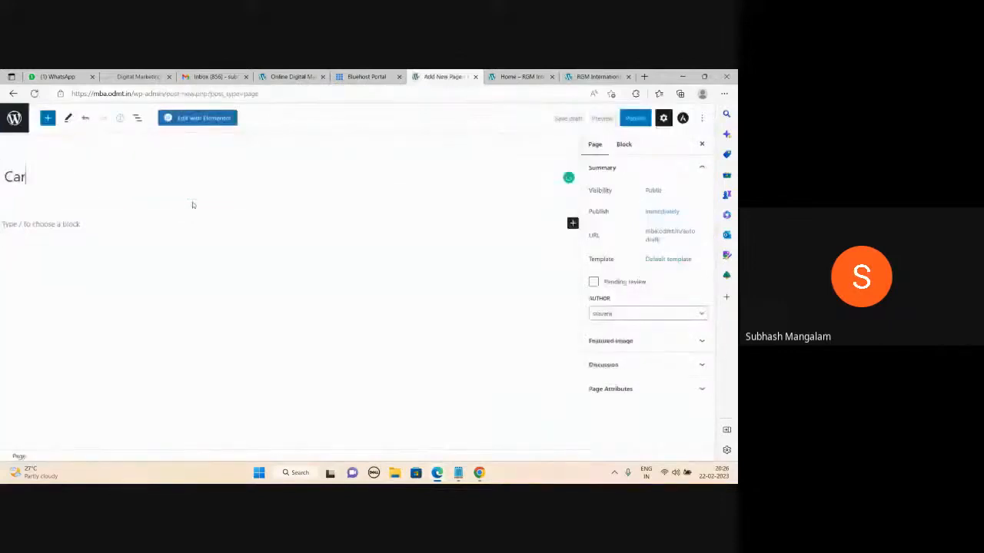
text(diology)
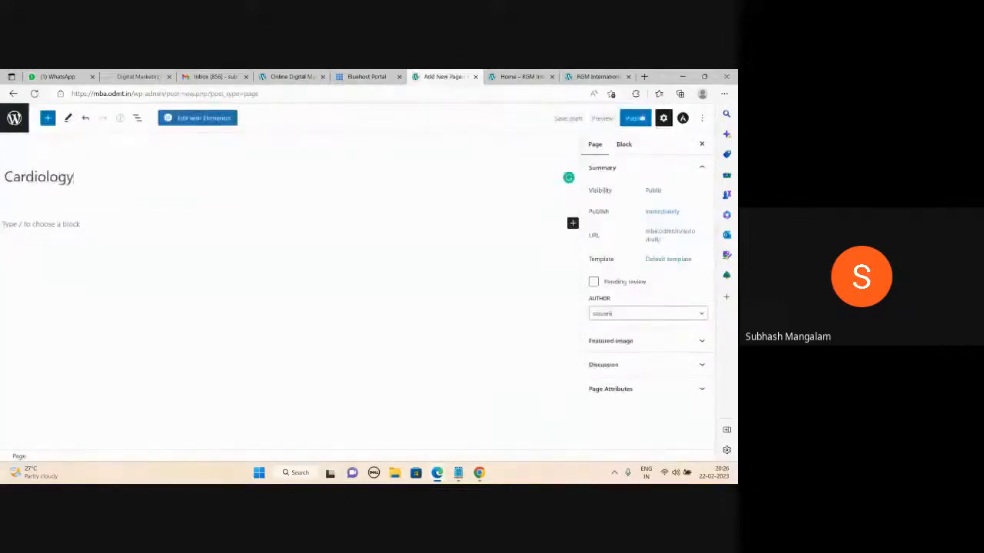
click(638, 119)
click(635, 118)
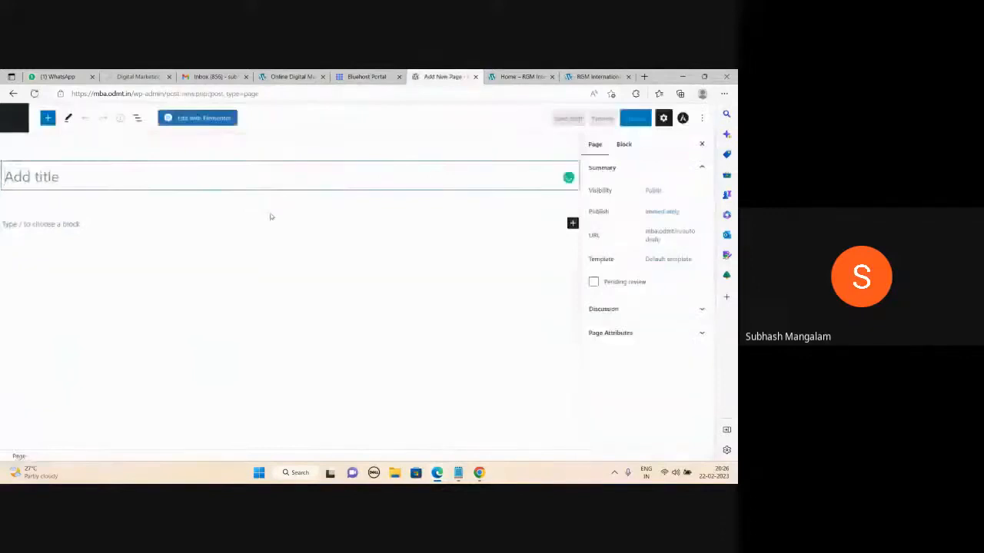
text(Gynae)
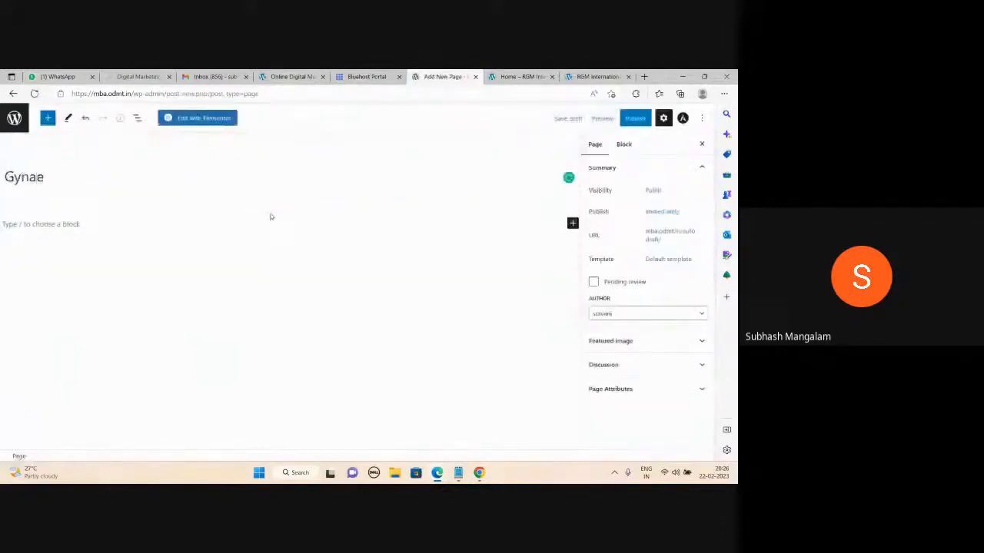
text(cology)
click(640, 118)
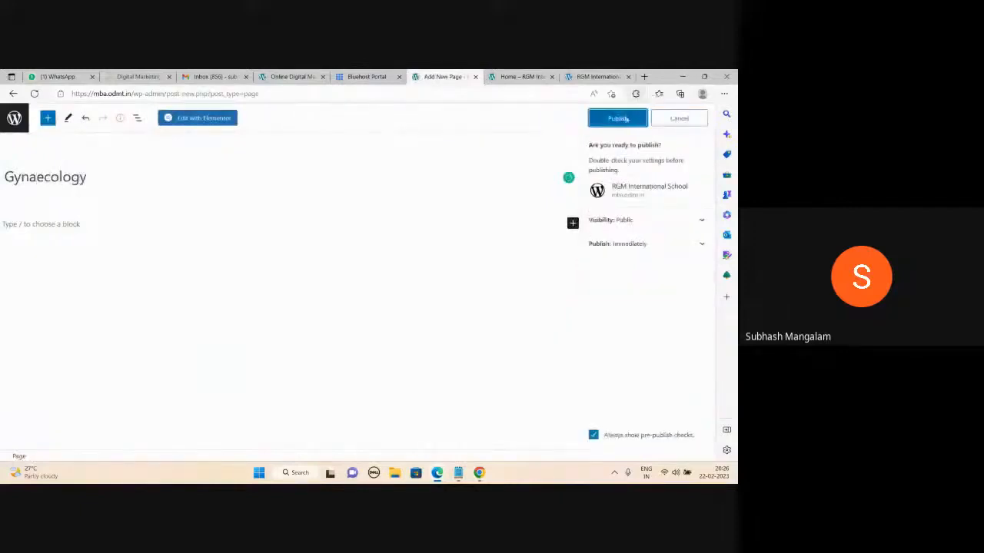
click(626, 119)
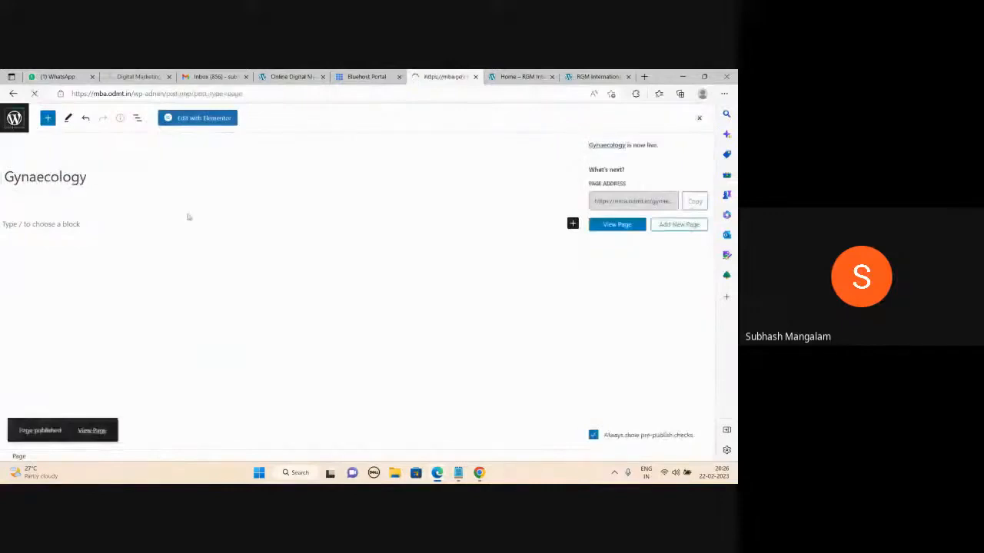
click(136, 137)
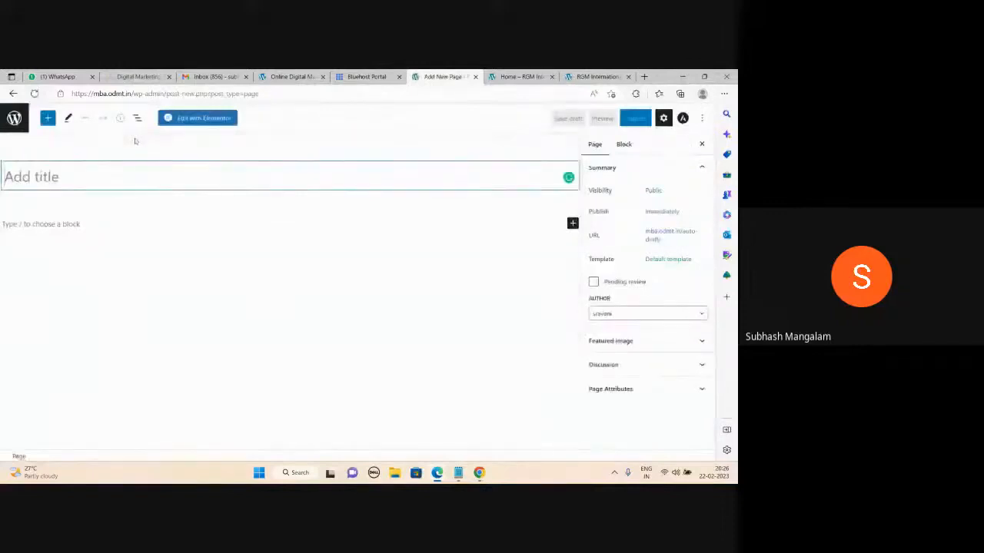
text(Pediat)
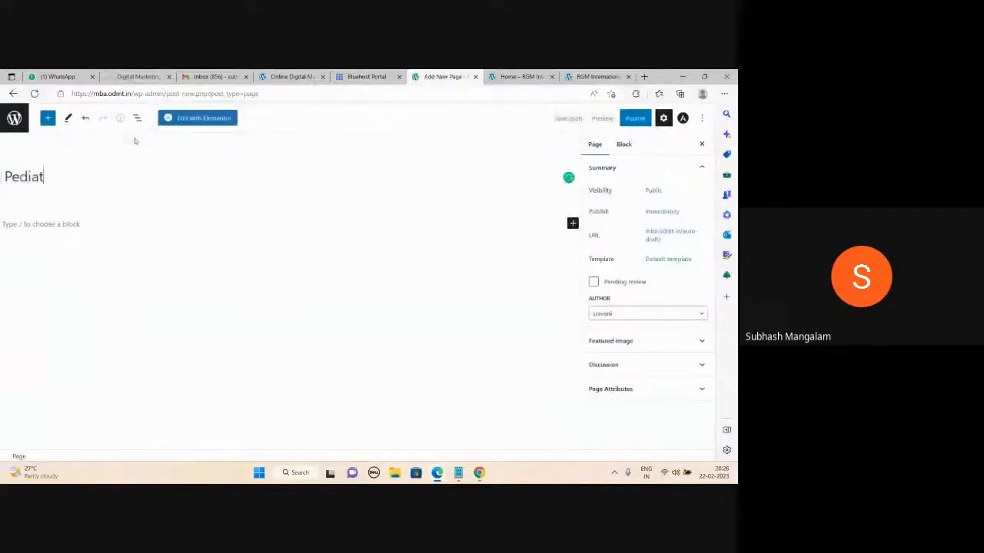
text(rics)
click(630, 121)
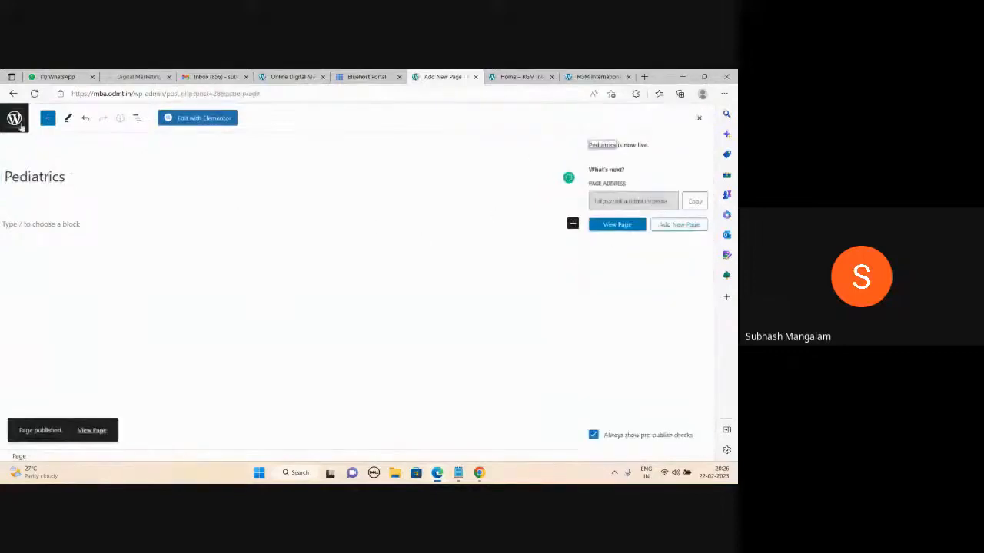
click(449, 419)
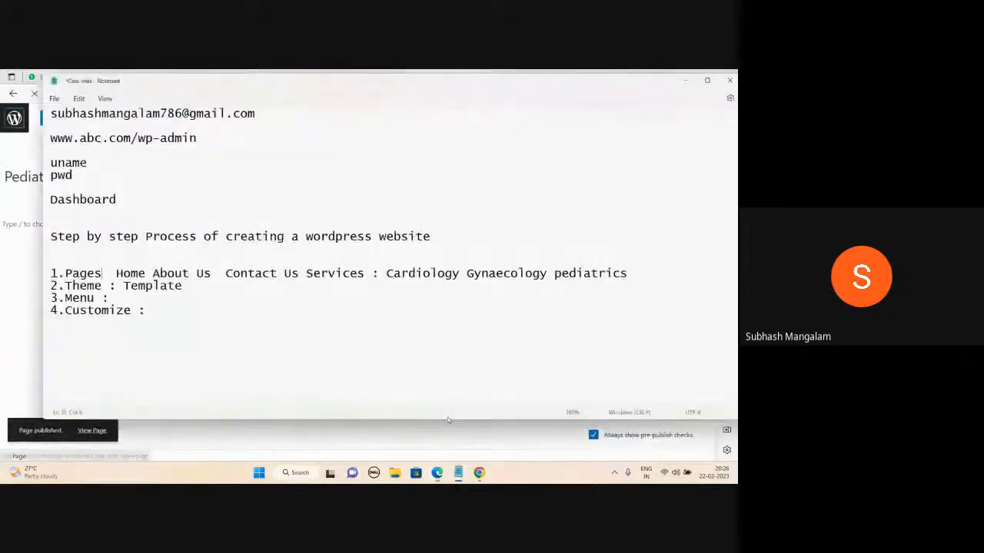
- Check the notes and minimize Notepad to reveal the seven published pages
click(685, 80)
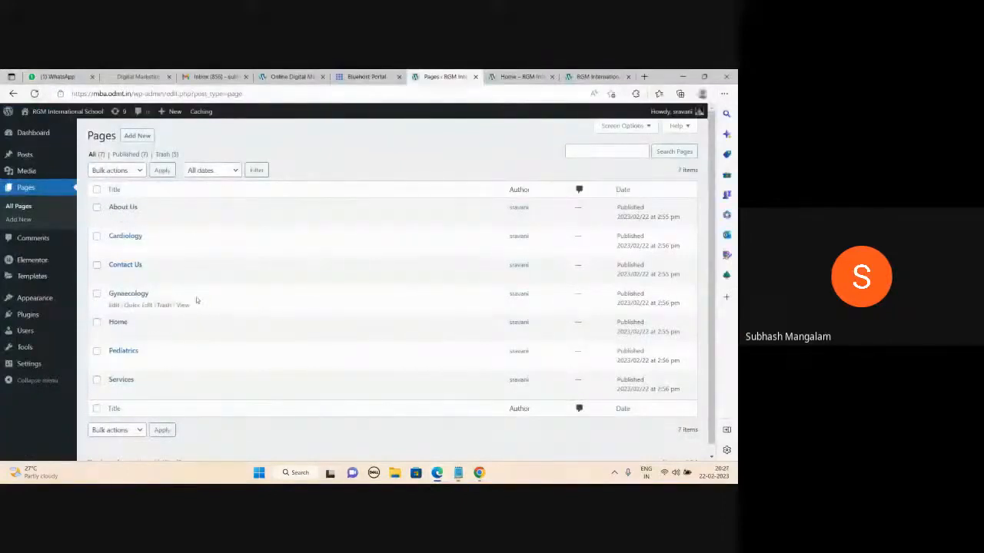
key(alt+Tab)
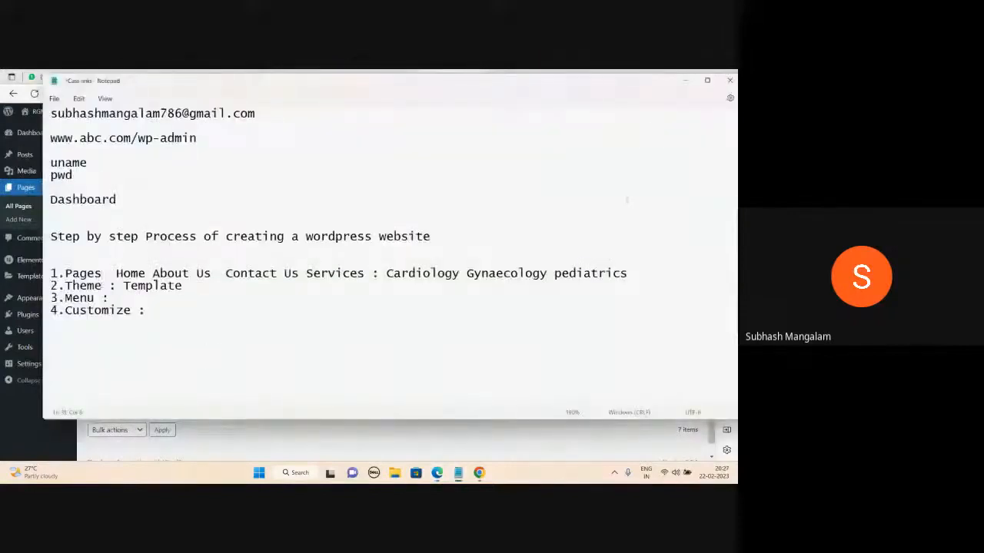
click(682, 81)
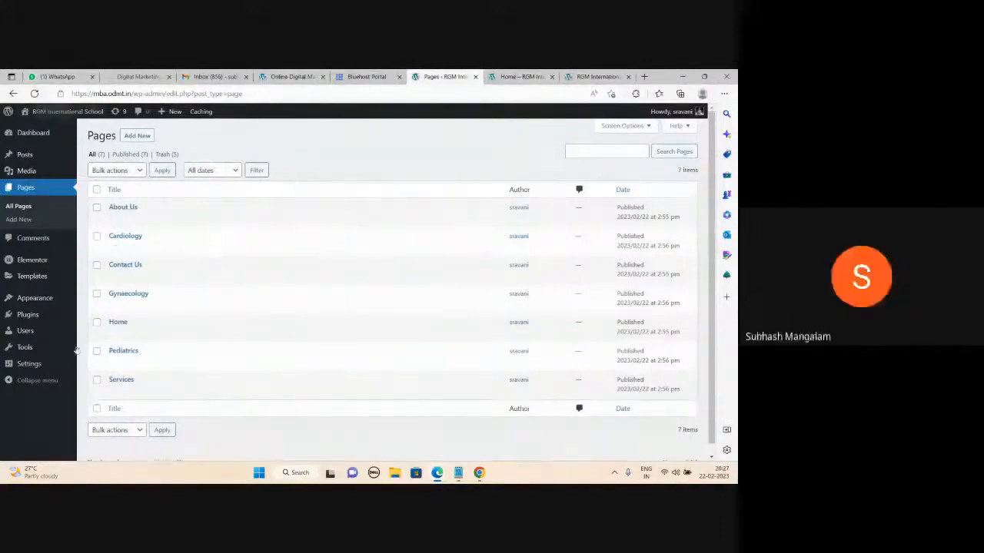
- Open Appearance > Themes and browse the 42 installed themes, Astra active, ending near the top
mouse_move(33, 153)
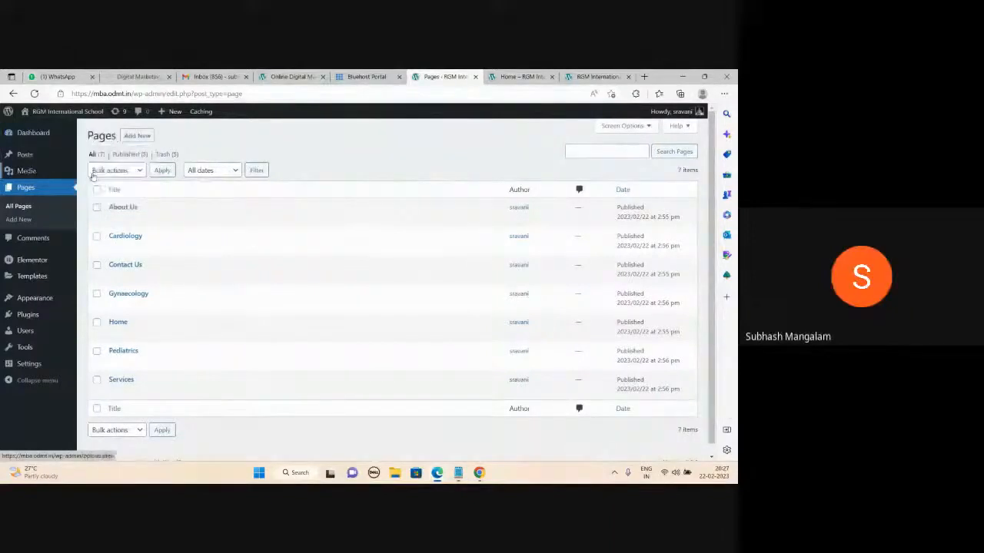
mouse_move(38, 276)
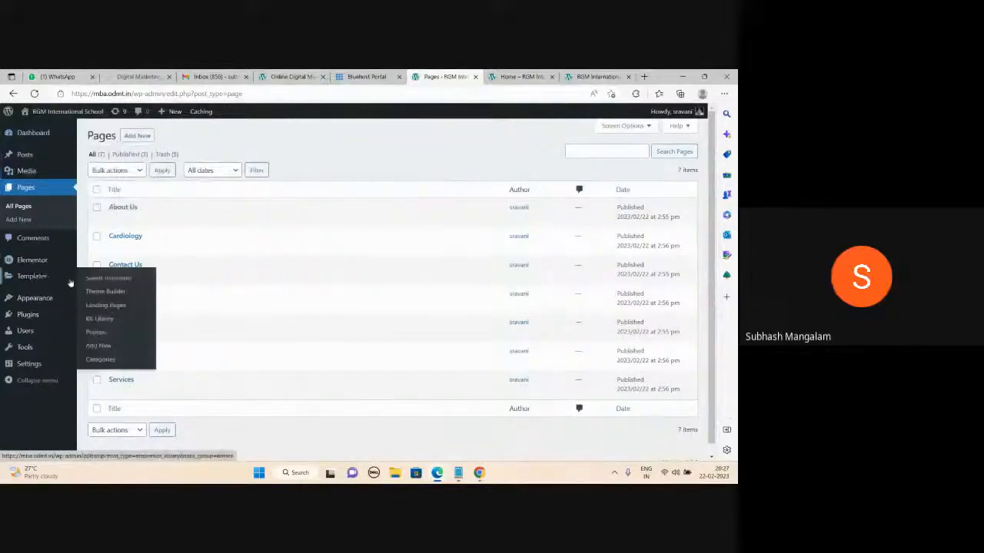
mouse_move(39, 302)
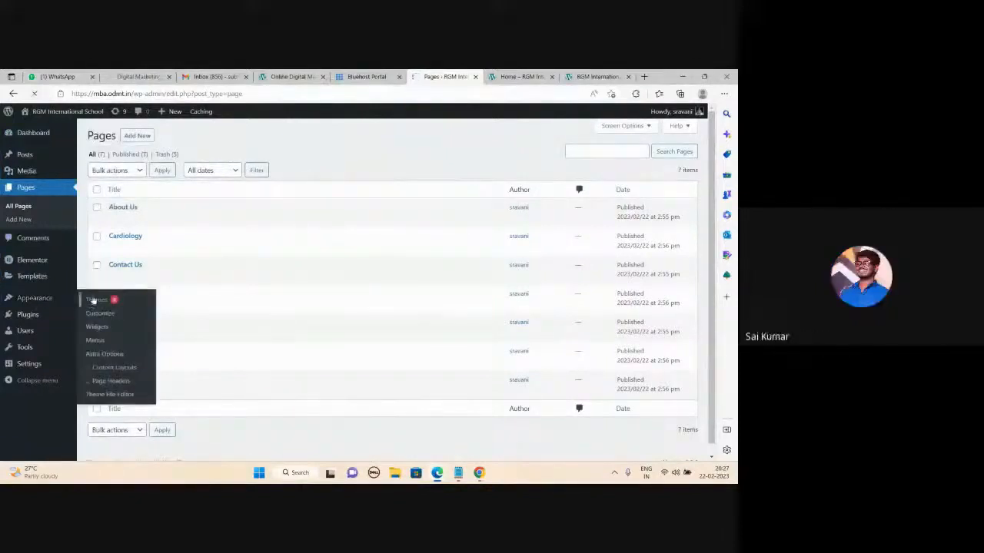
click(95, 300)
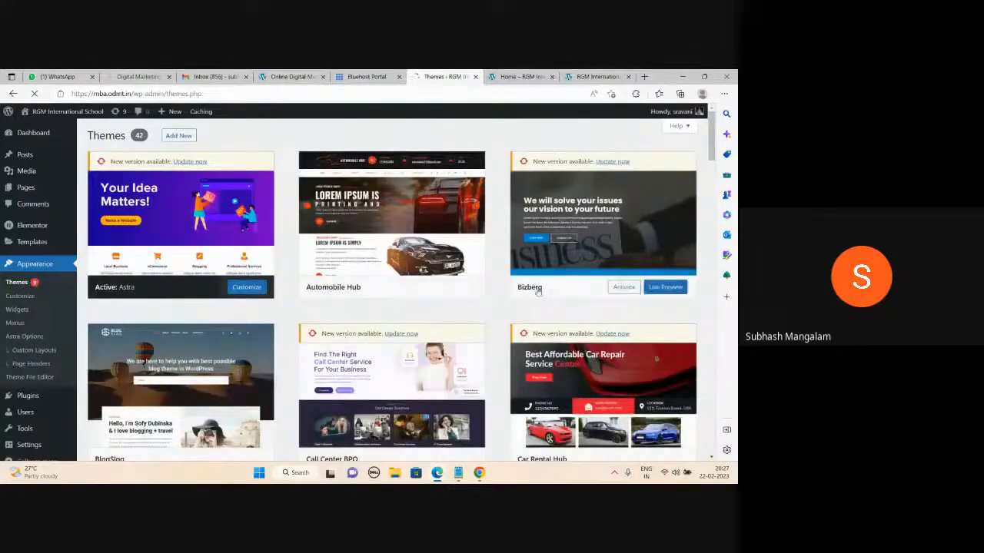
scroll(270, 366, down, 2)
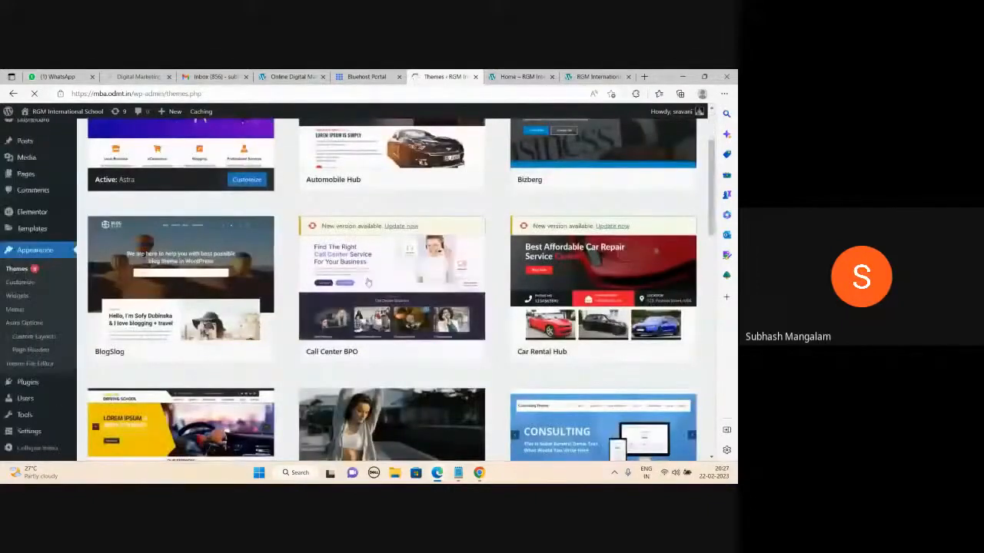
scroll(582, 227, down, 2)
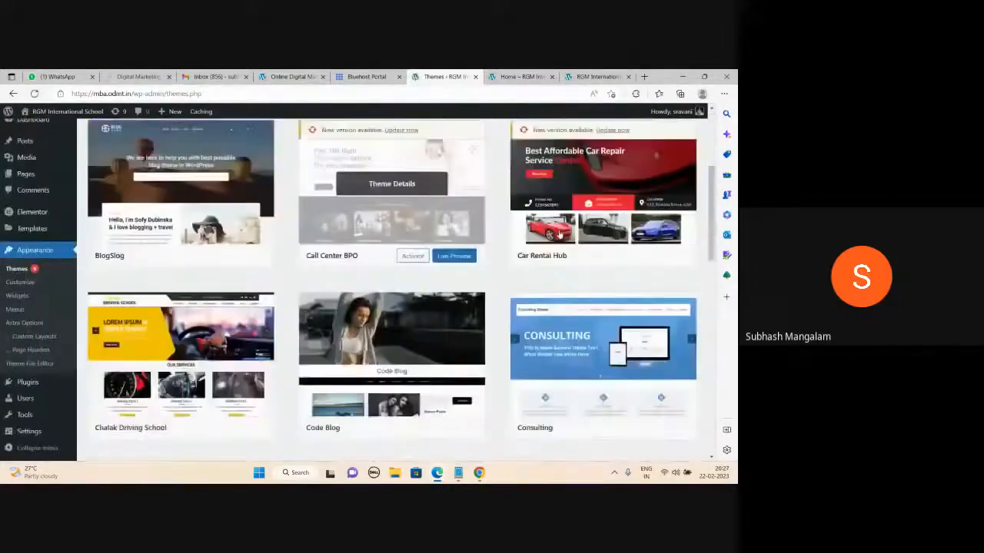
scroll(584, 231, down, 2)
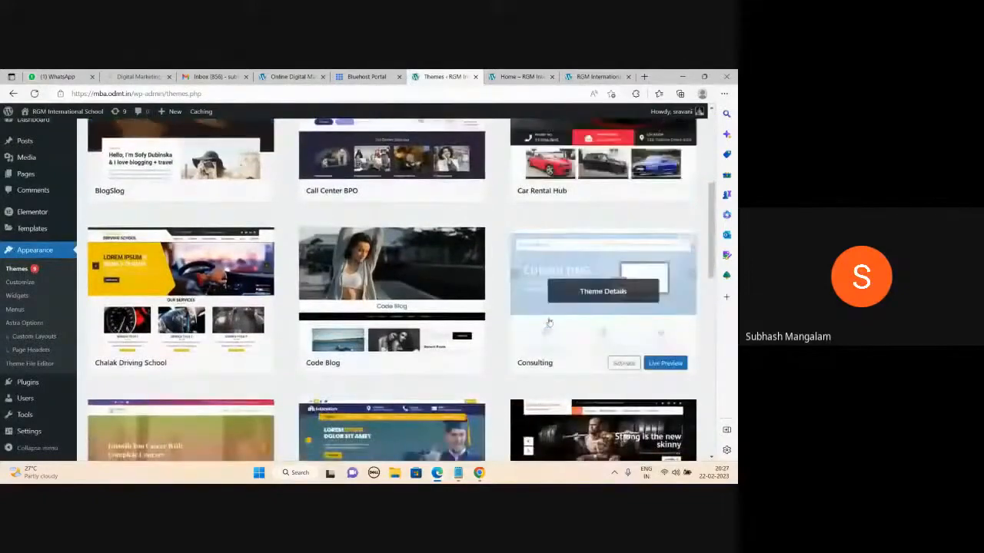
scroll(551, 324, down, 2)
scroll(192, 322, down, 2)
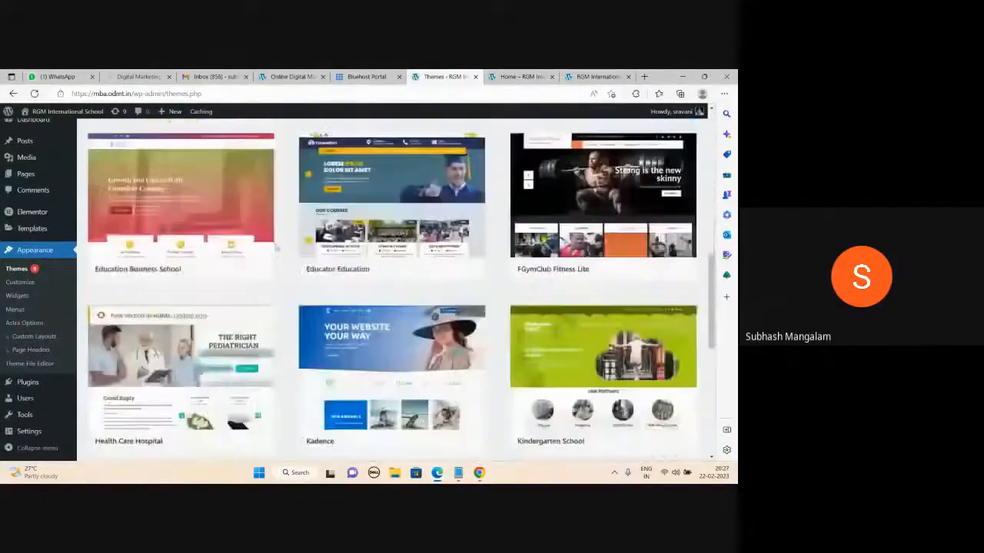
scroll(420, 261, down, 5)
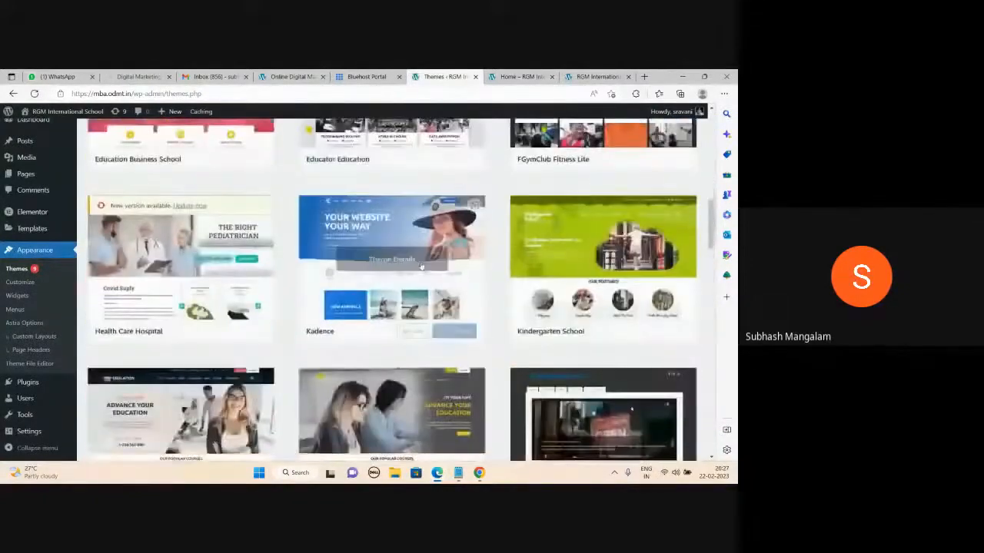
scroll(490, 277, down, 7)
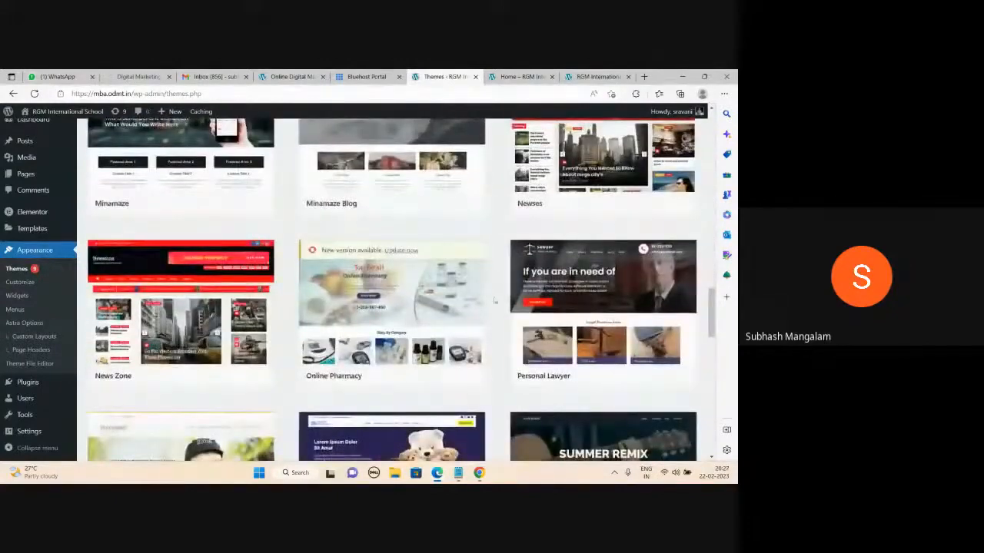
scroll(495, 297, up, 15)
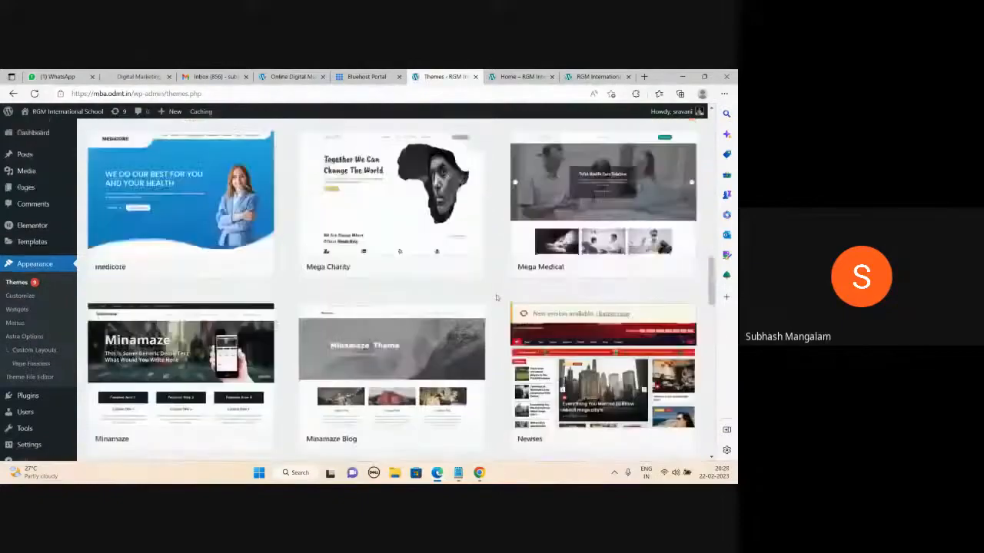
scroll(496, 298, up, 5)
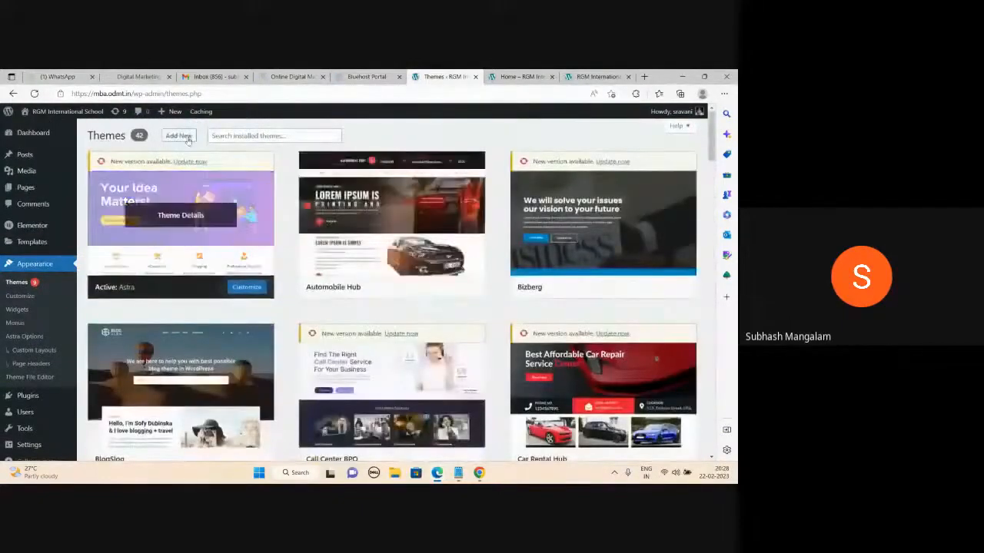
- Search the theme directory under Add New and activate Minamaze in place of Astra
click(193, 136)
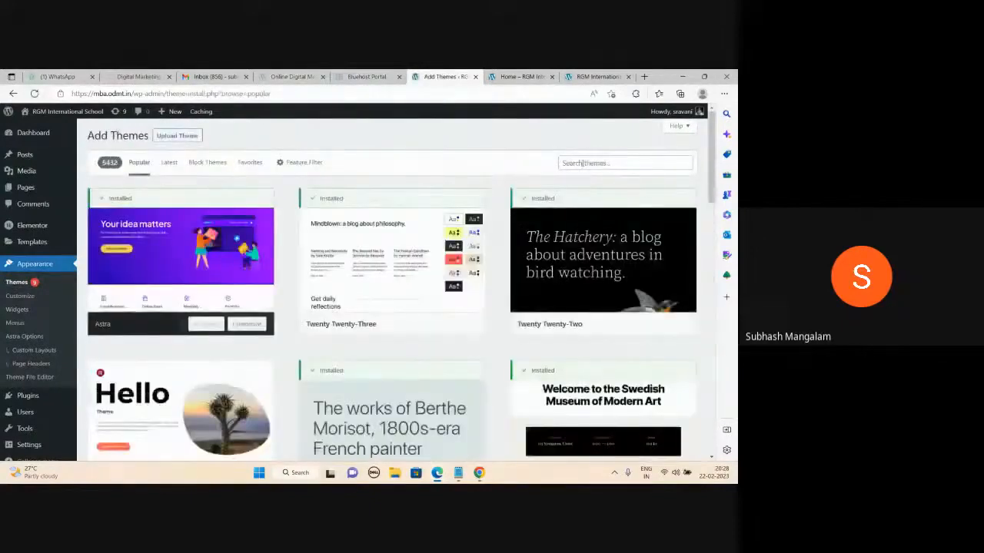
click(582, 163)
text(i)
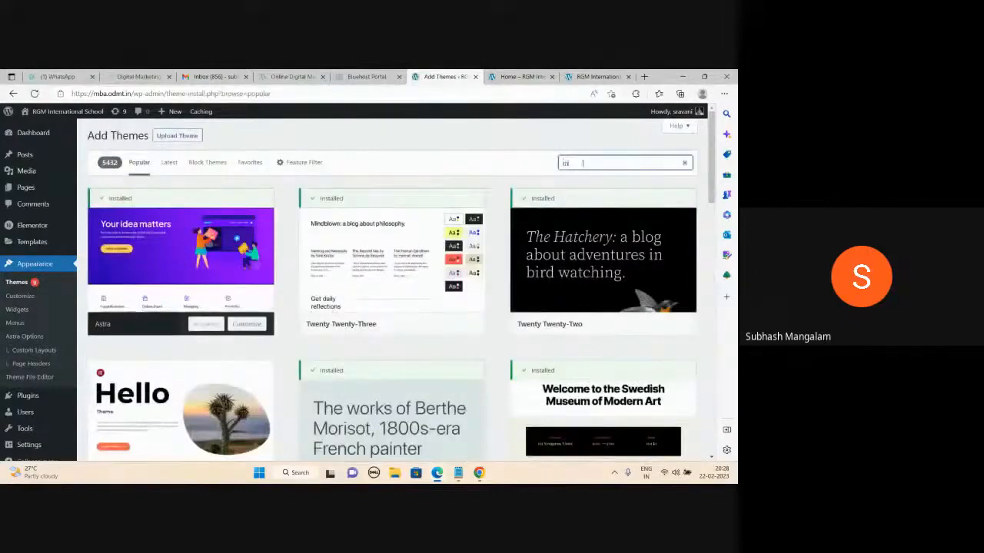
text(nnimalist)
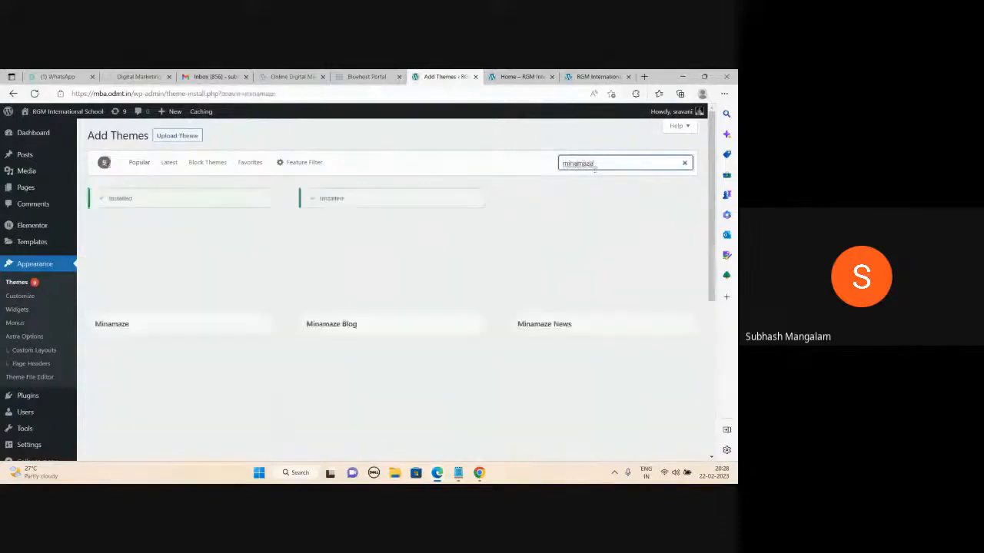
mouse_move(217, 262)
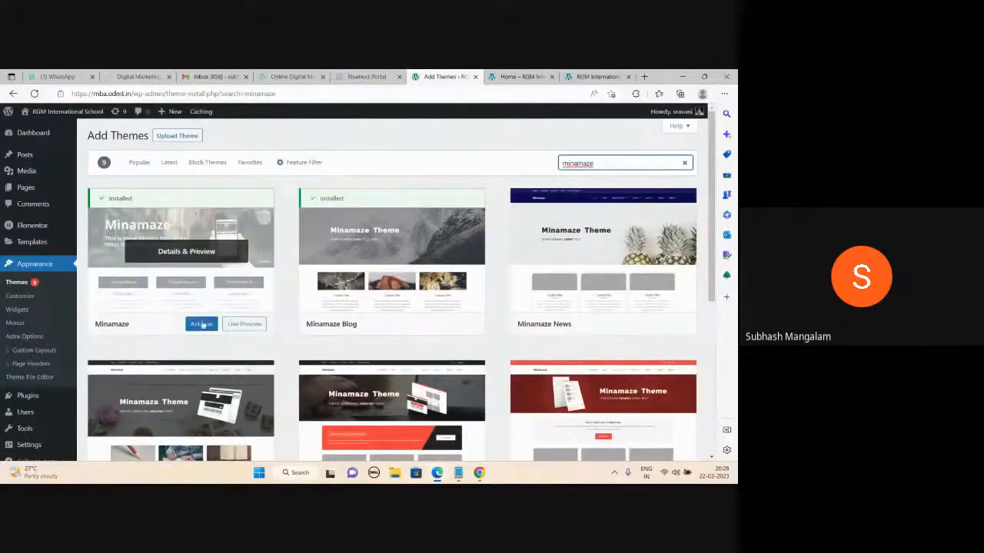
click(202, 326)
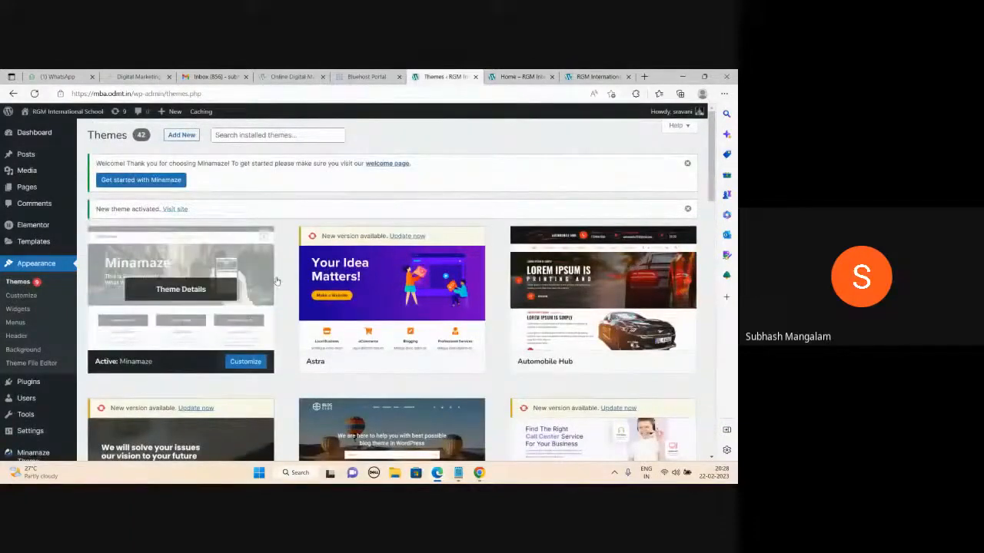
- Reload the live site's front page to view the Minamaze design, then reopen the notes
key(ctrl+Tab)
key(ctrl+Tab)
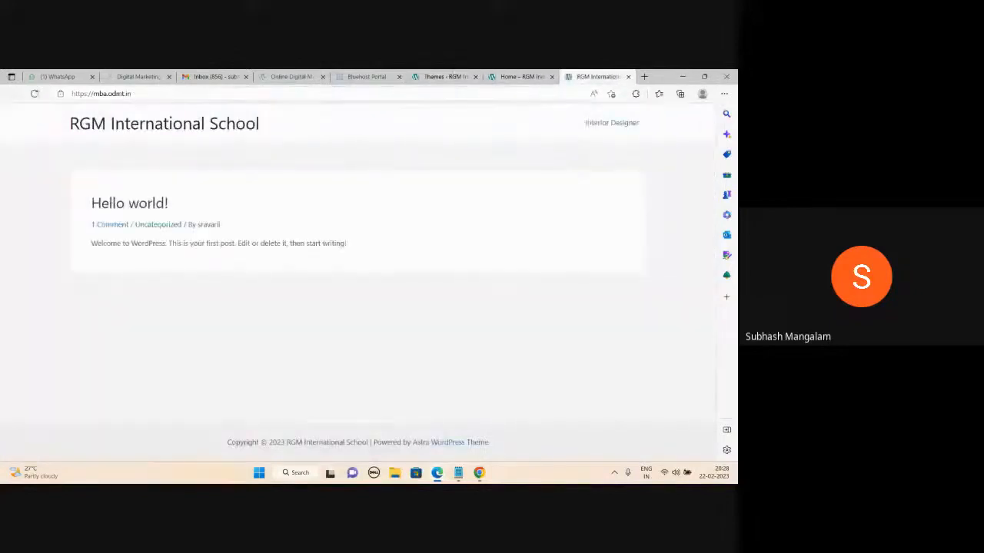
click(445, 76)
click(579, 77)
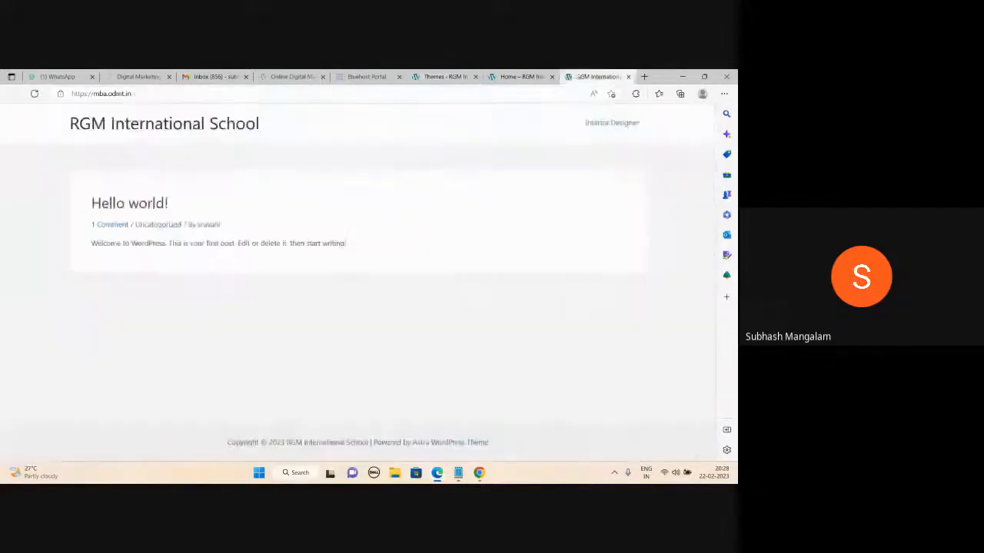
click(34, 94)
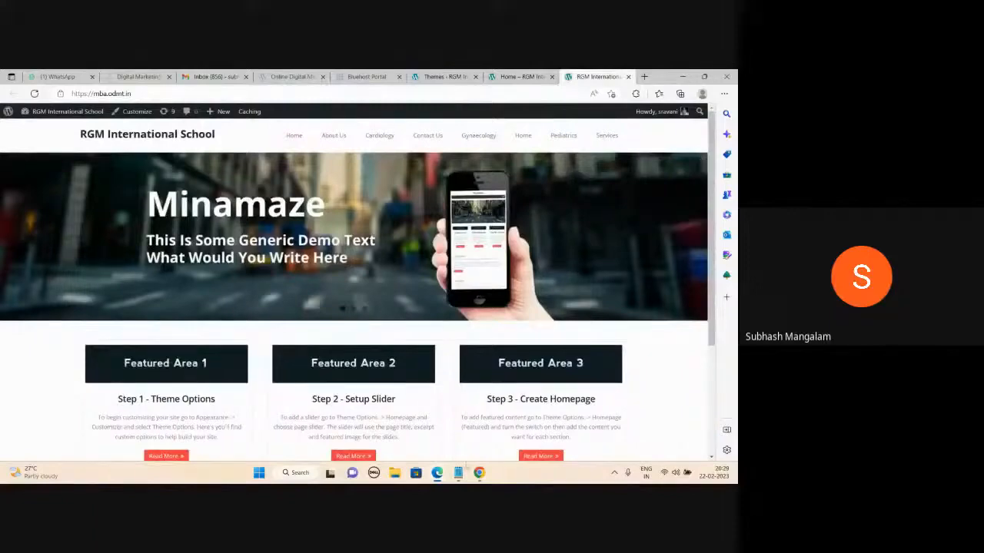
click(458, 471)
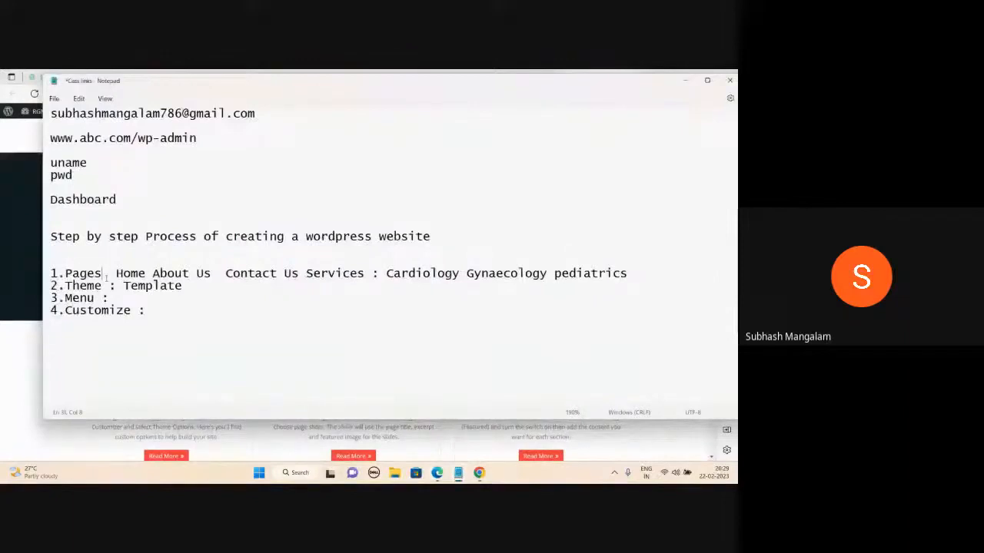
click(106, 295)
click(131, 310)
click(103, 298)
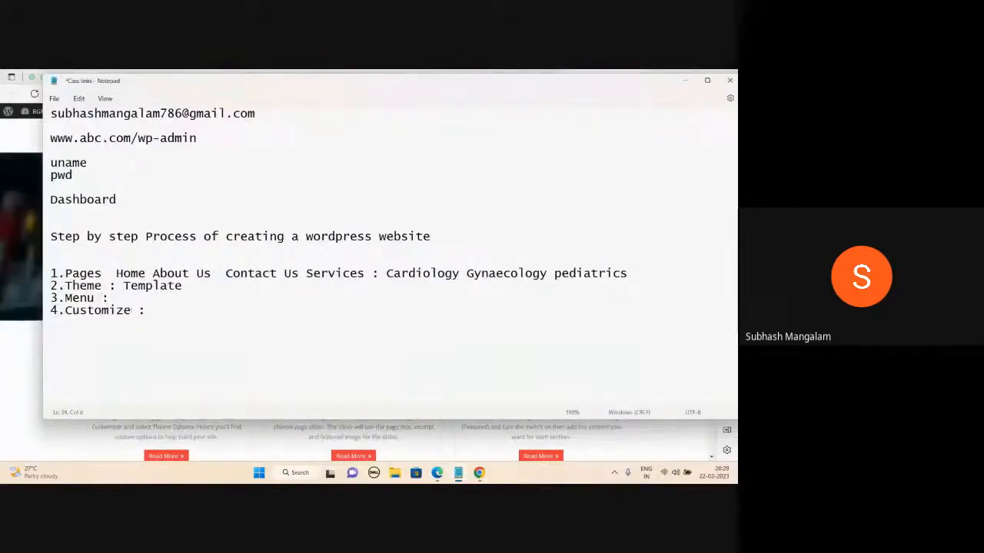
- Minimize the notes and go from the Themes admin page to Appearance > Menus
click(685, 80)
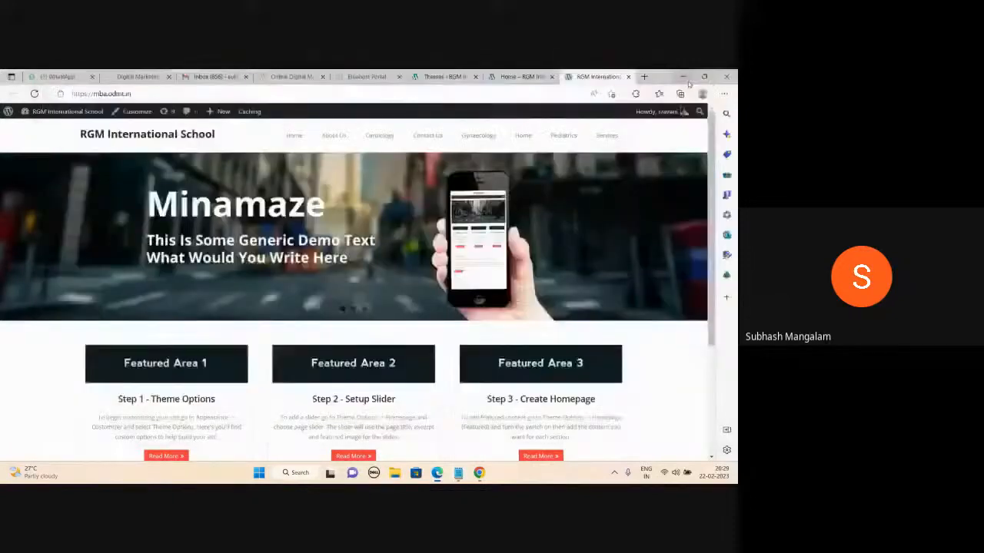
click(512, 77)
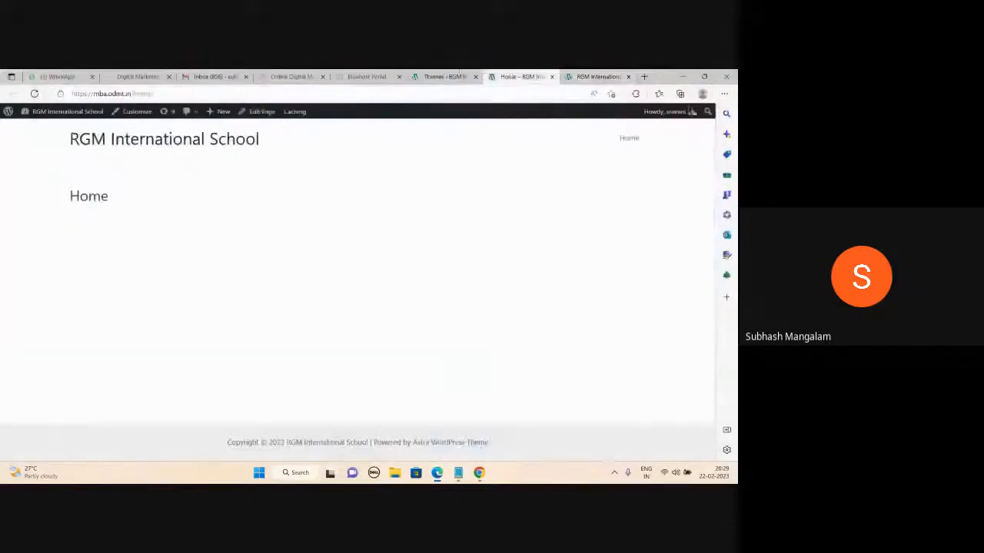
click(446, 76)
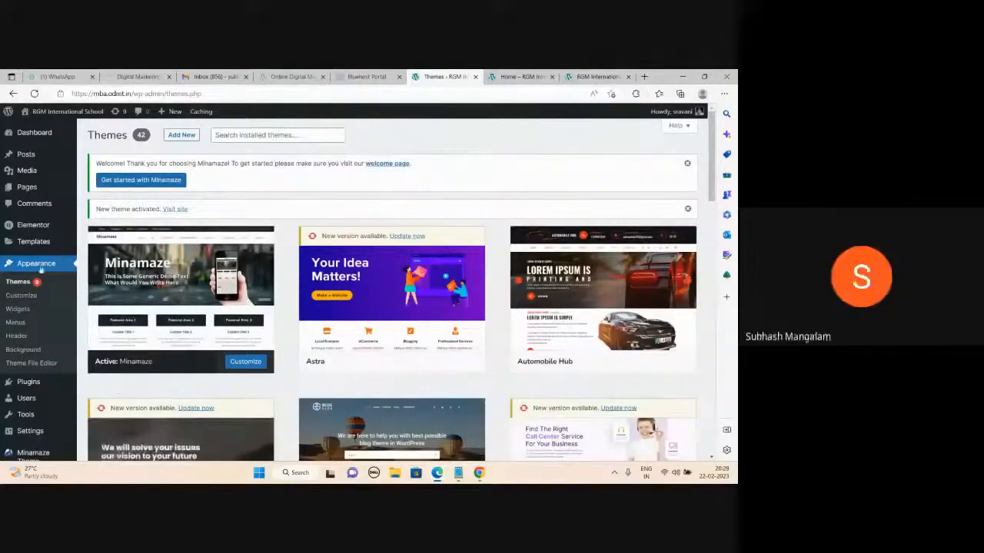
click(18, 324)
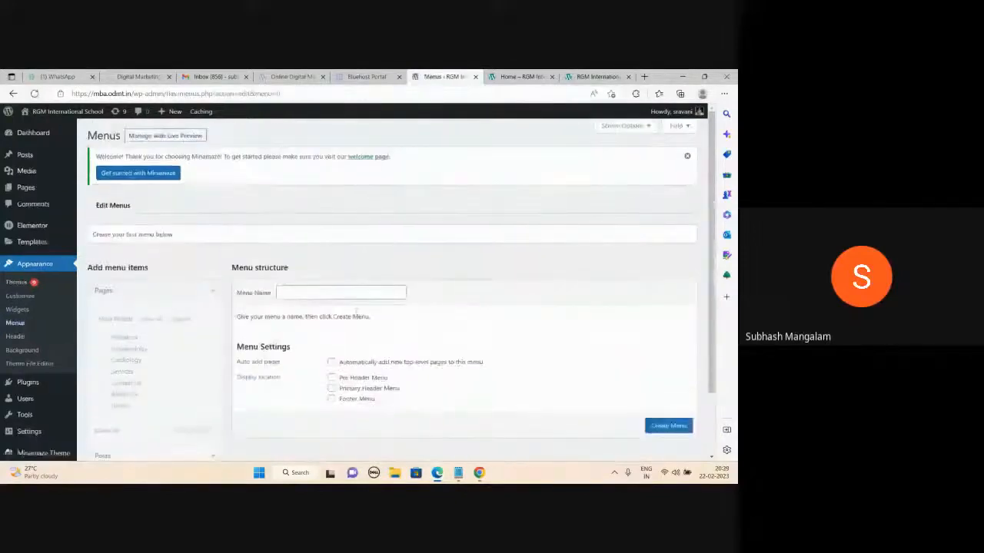
- Create a new menu named 'abc'
click(305, 292)
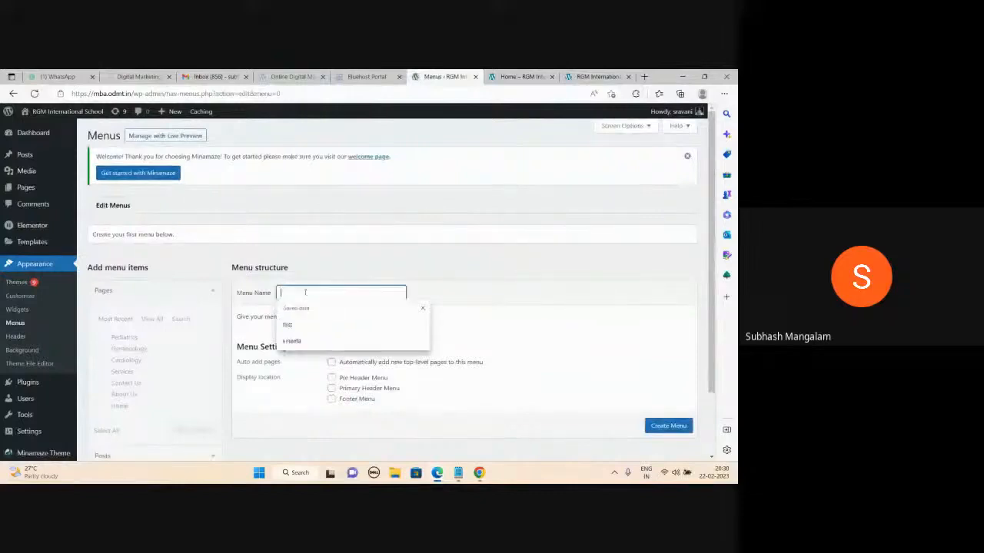
text(abc)
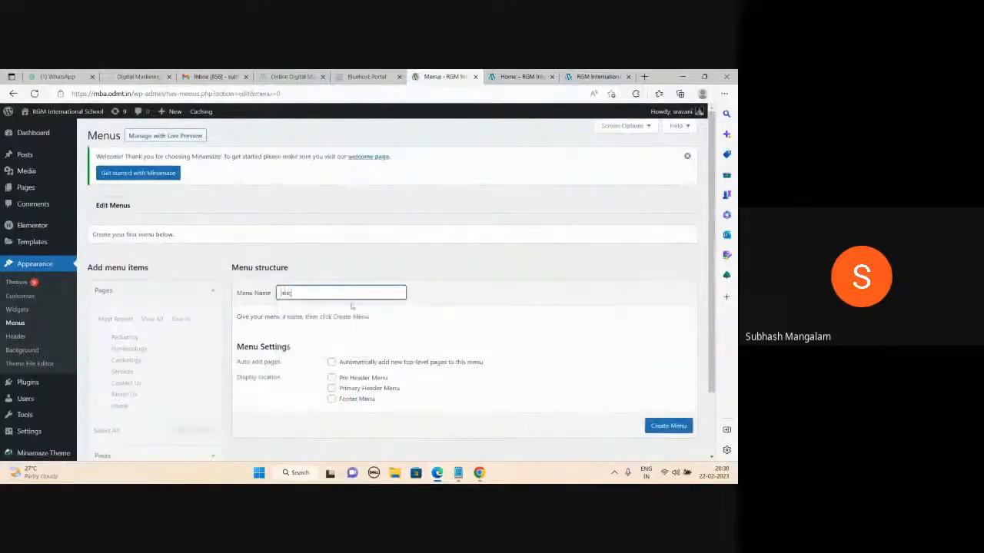
click(661, 428)
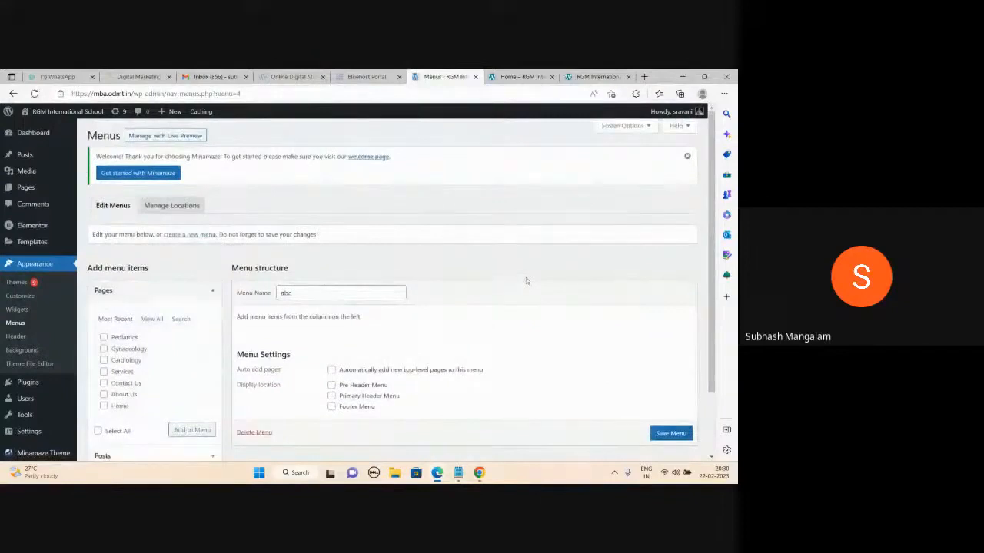
- Select all seven pages and add them to the abc menu
scroll(389, 252, down, 2)
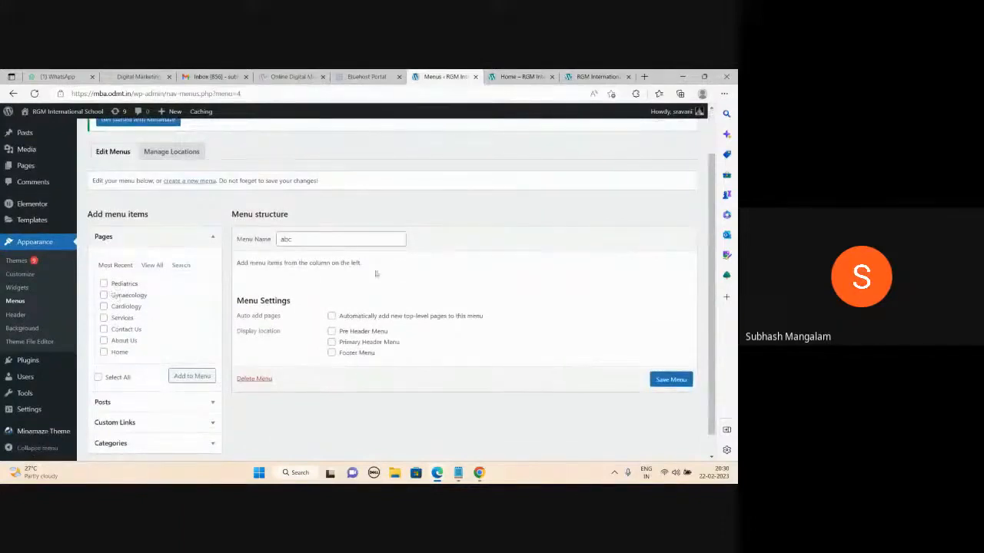
click(103, 352)
click(105, 343)
click(98, 378)
click(189, 377)
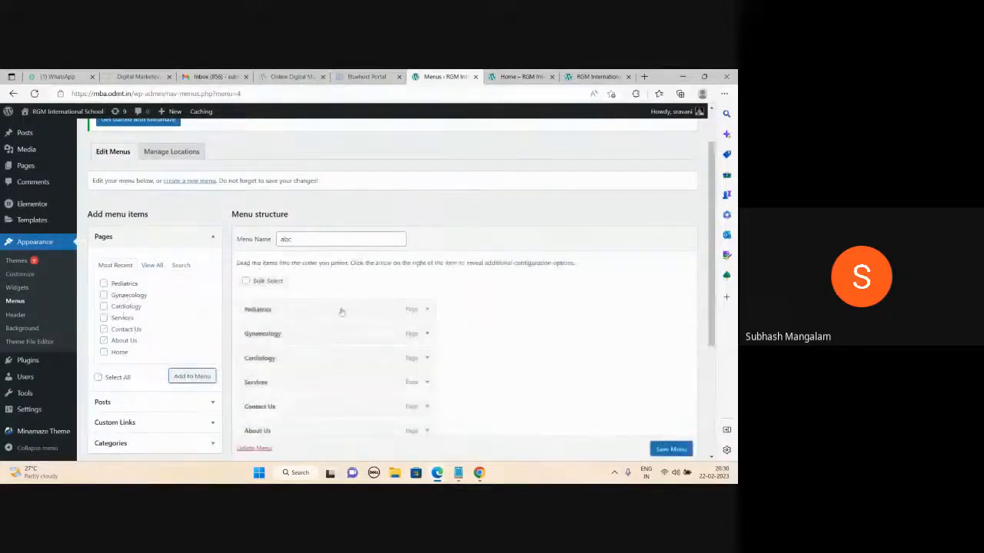
scroll(374, 311, down, 3)
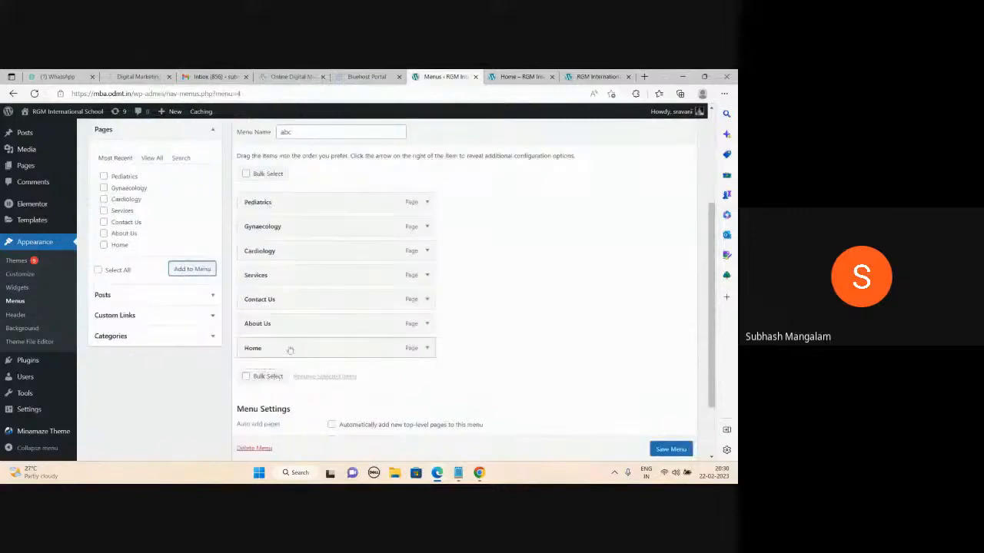
- Reorder abc as Home, About Us, Services, Contact Us, nesting Cardiology, Gynaecology, Pediatrics under Services
drag(290, 350, 288, 219)
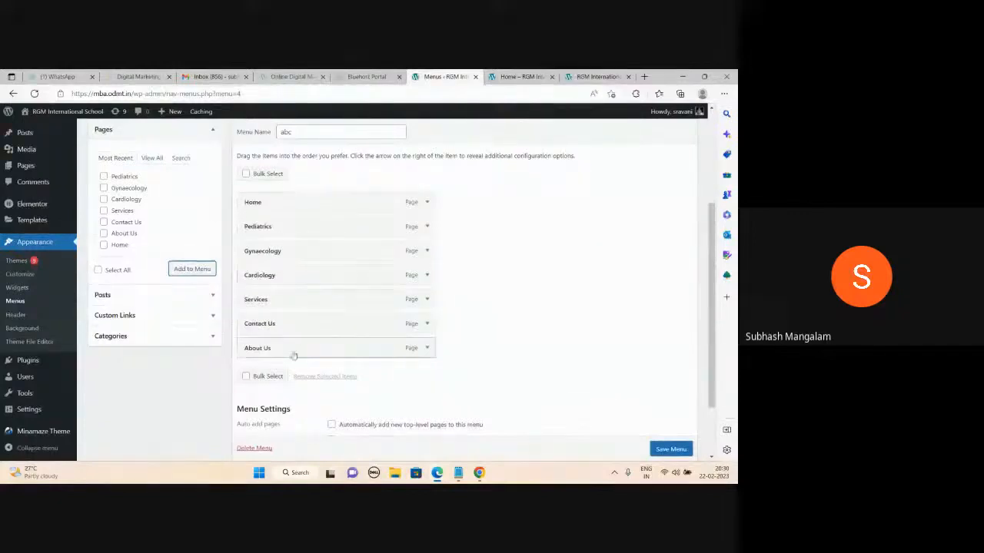
drag(325, 345, 294, 226)
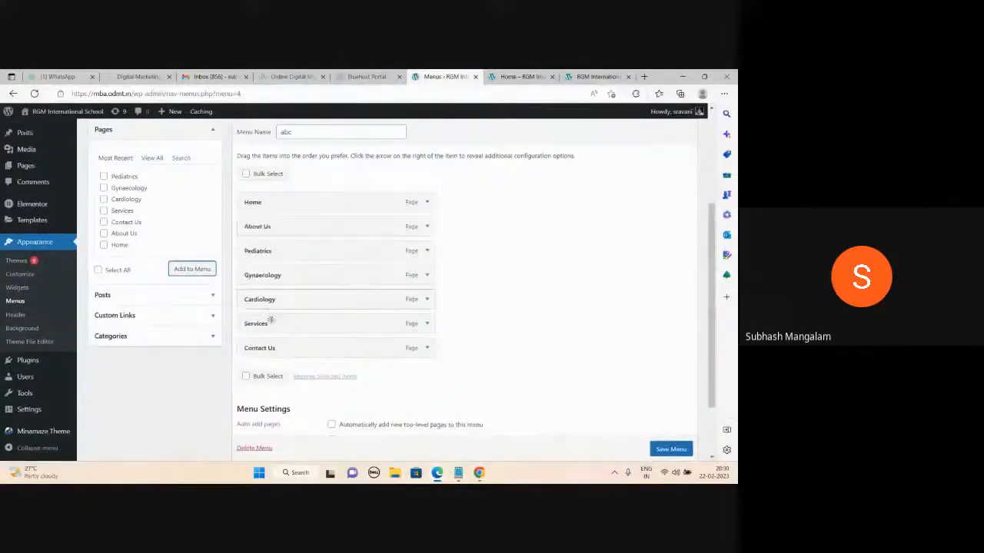
drag(269, 323, 274, 254)
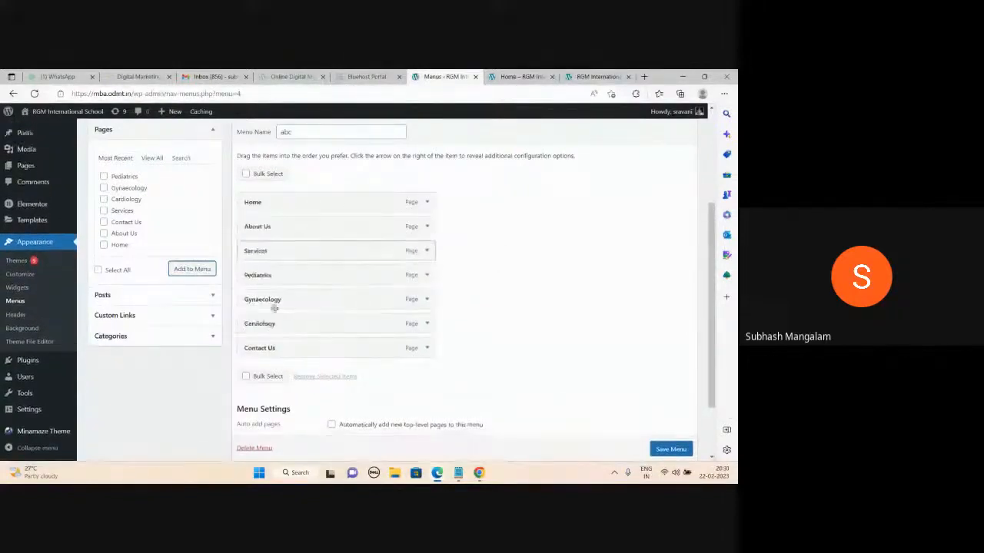
drag(274, 324, 274, 275)
drag(323, 324, 275, 302)
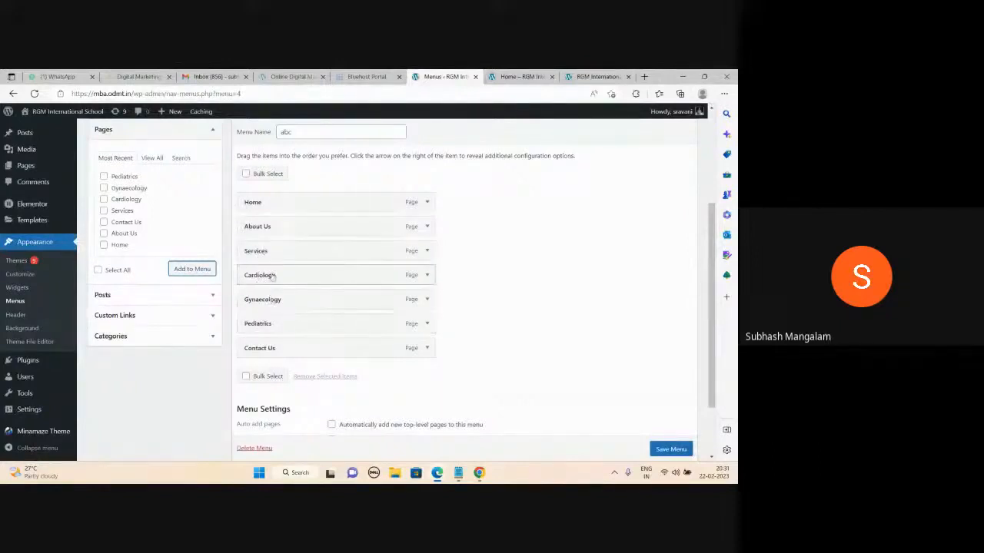
drag(274, 276, 292, 277)
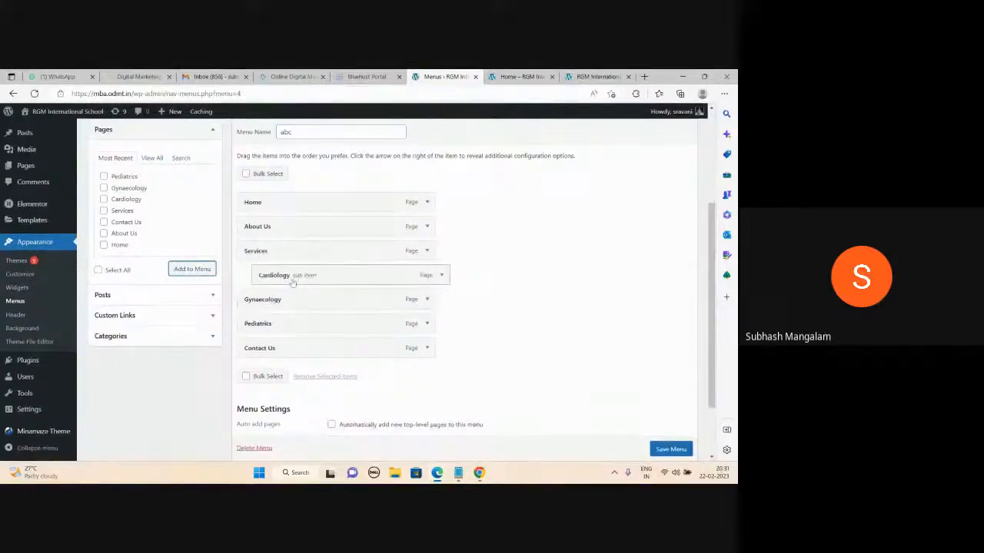
drag(292, 283, 291, 323)
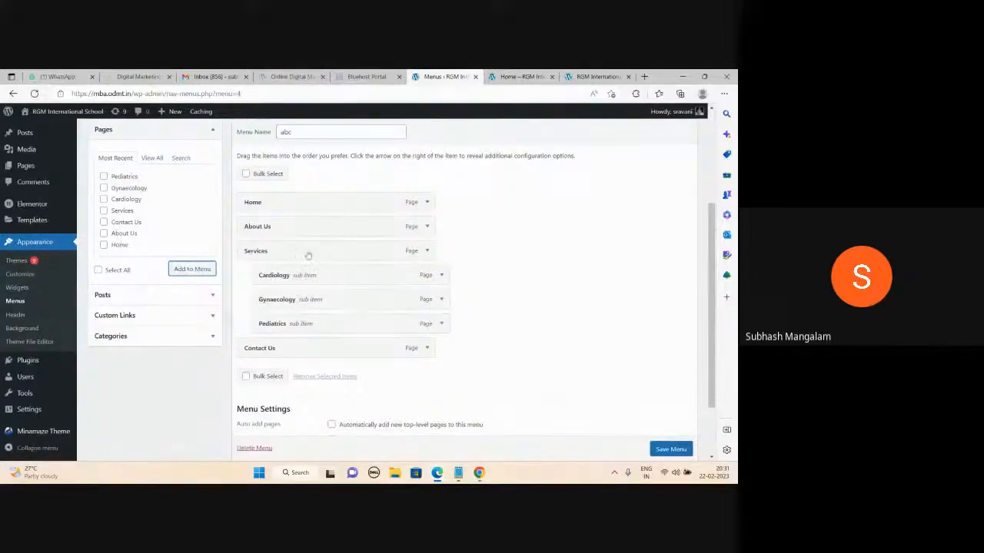
drag(267, 352, 313, 351)
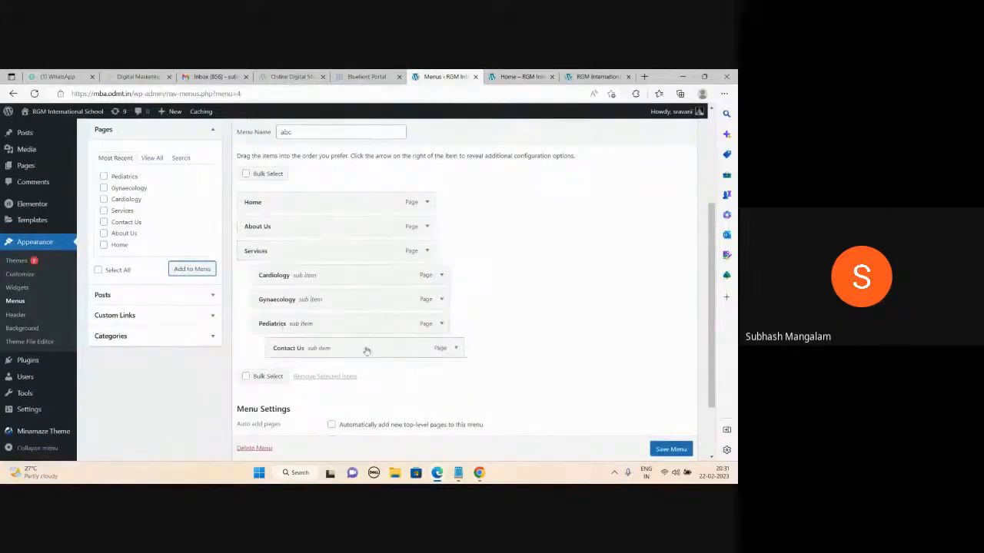
drag(367, 351, 341, 347)
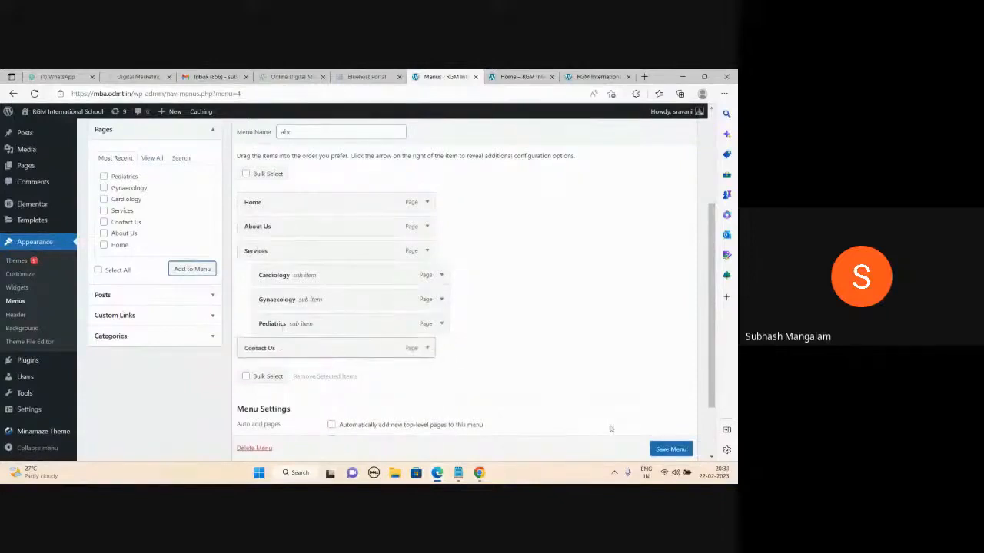
click(657, 450)
click(657, 450)
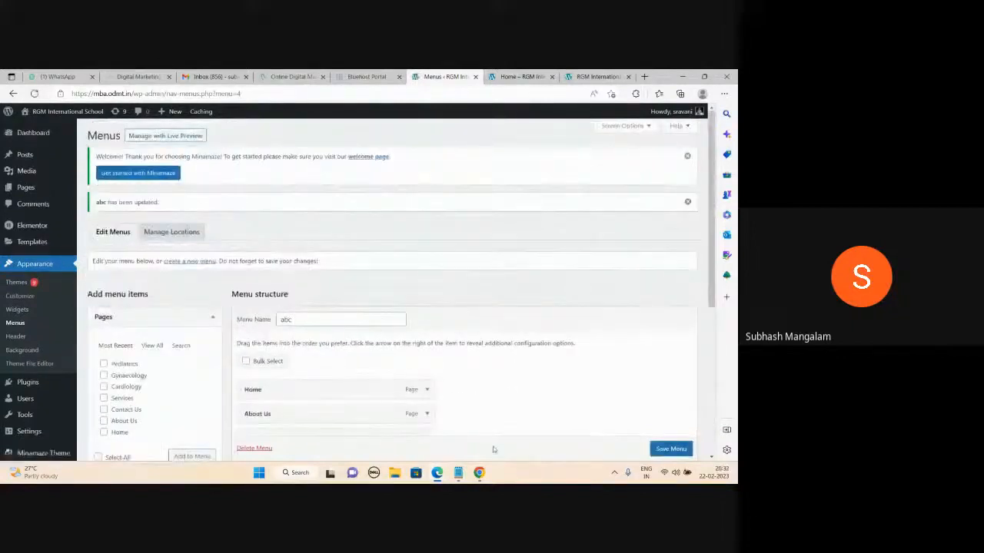
click(458, 473)
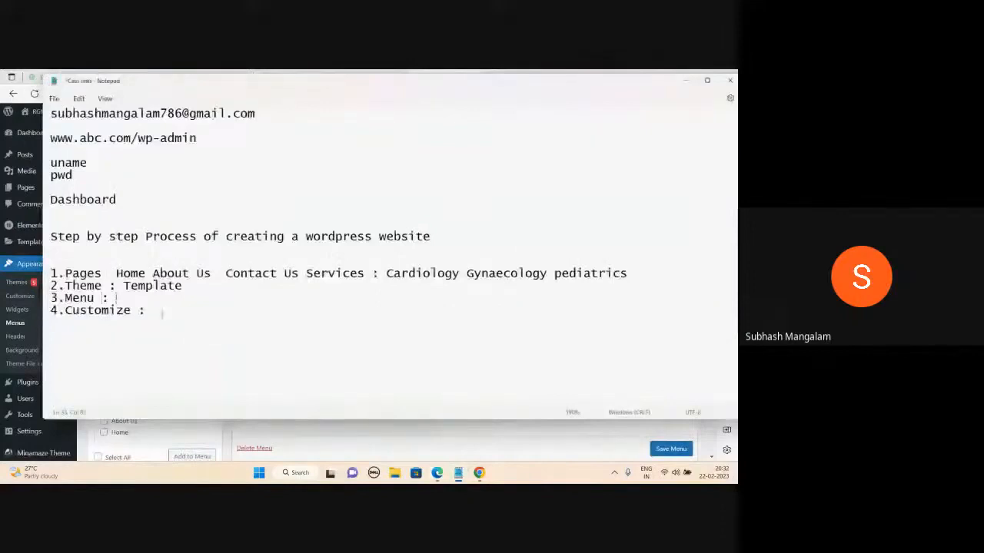
click(686, 80)
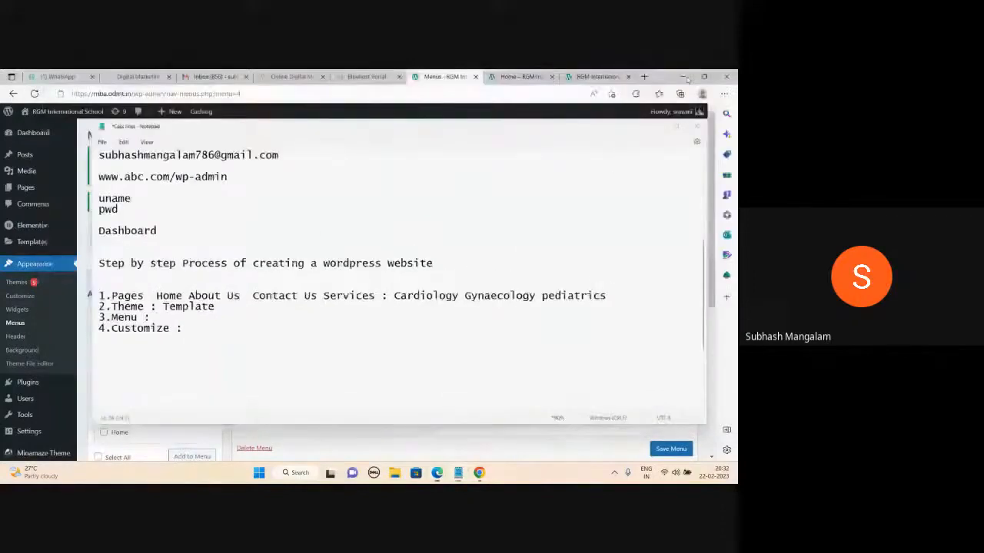
click(521, 76)
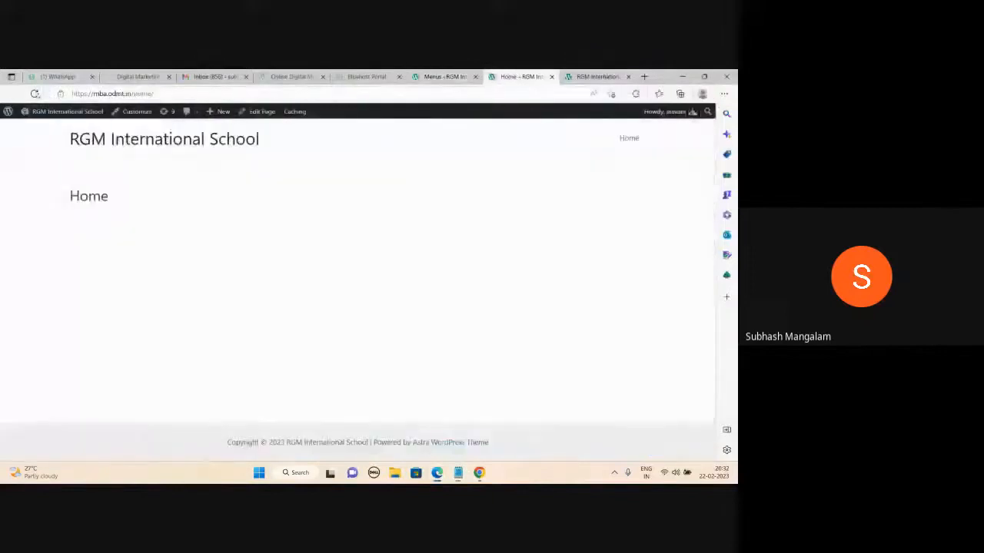
click(35, 93)
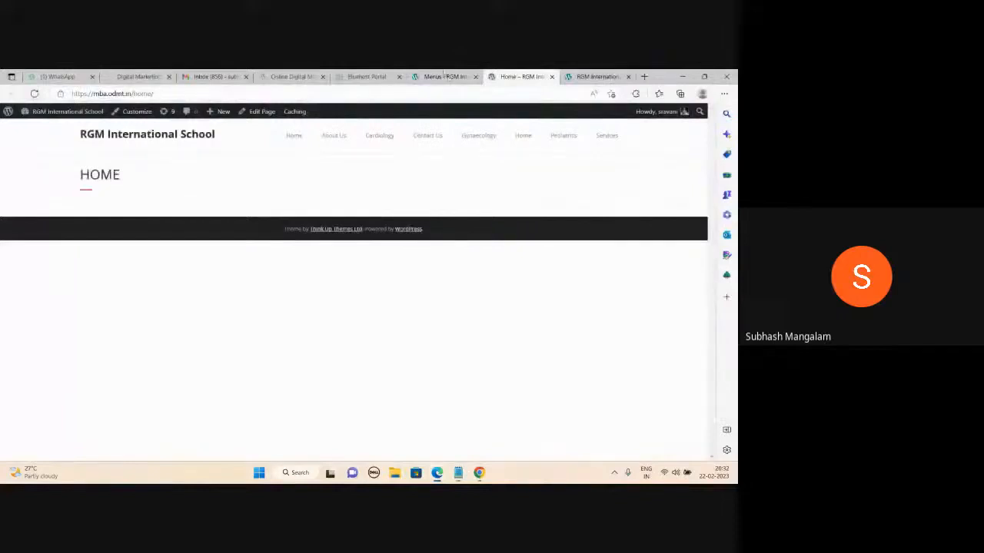
click(446, 76)
click(520, 76)
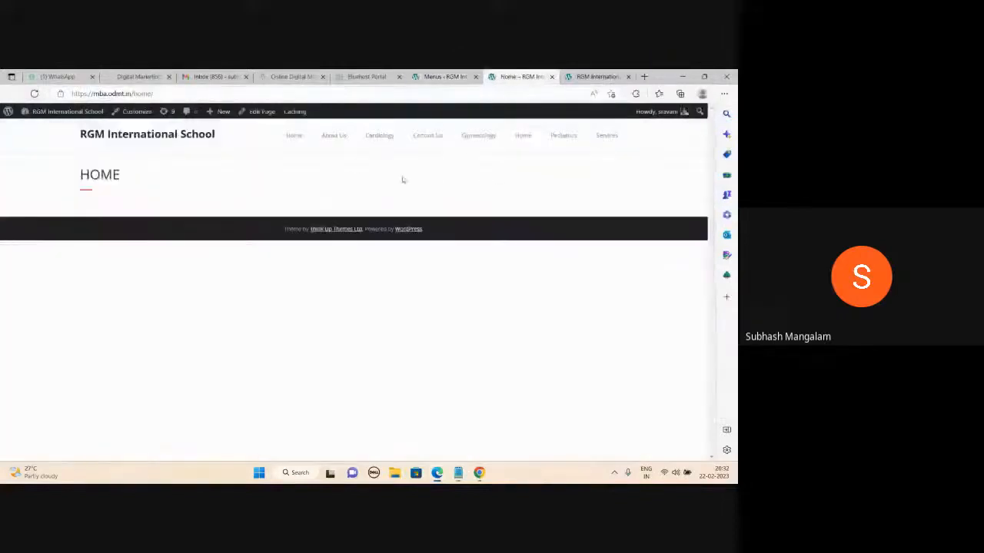
click(141, 134)
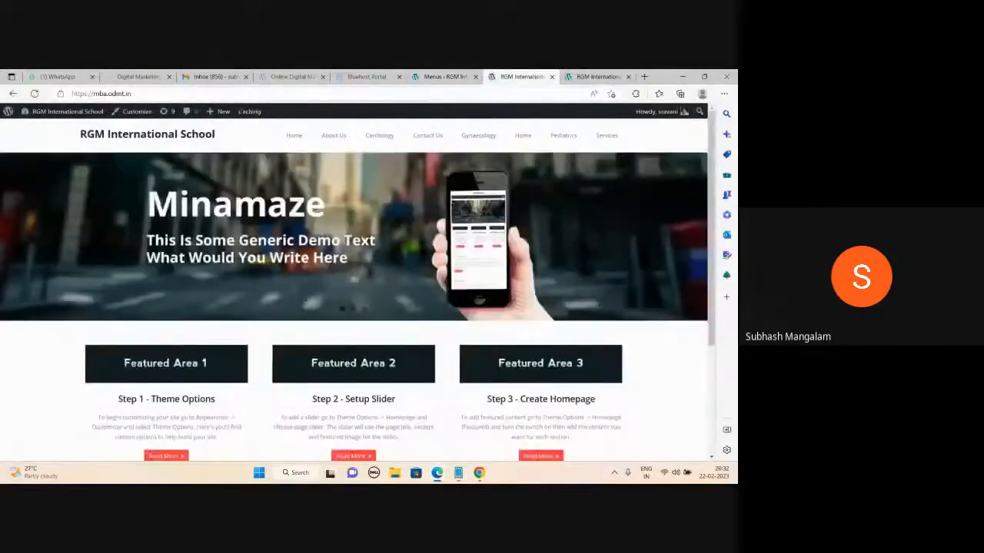
click(444, 76)
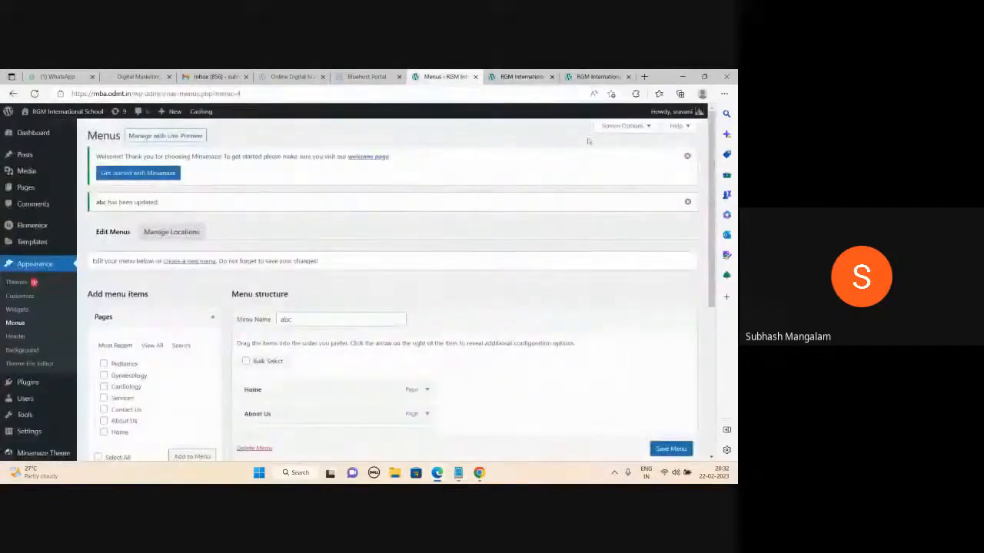
click(547, 80)
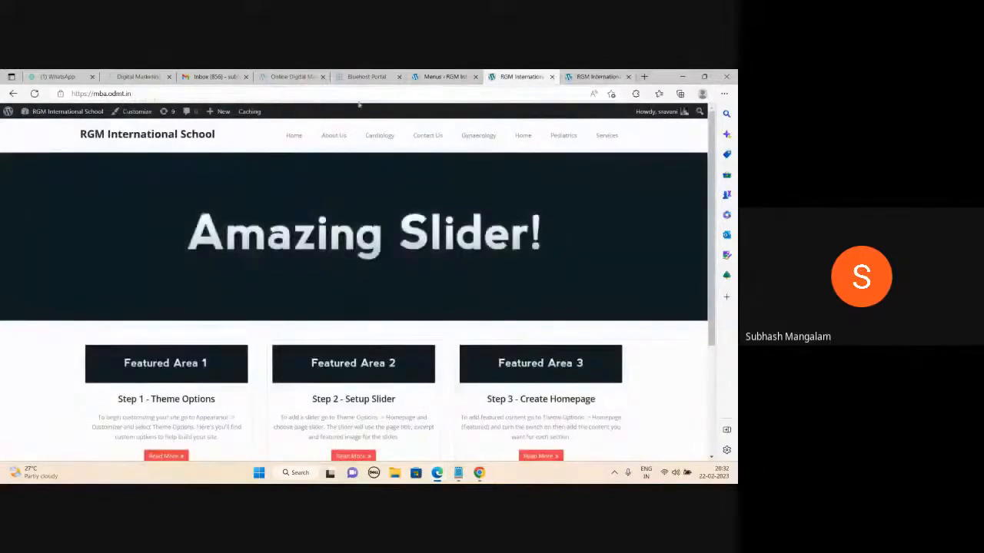
click(443, 77)
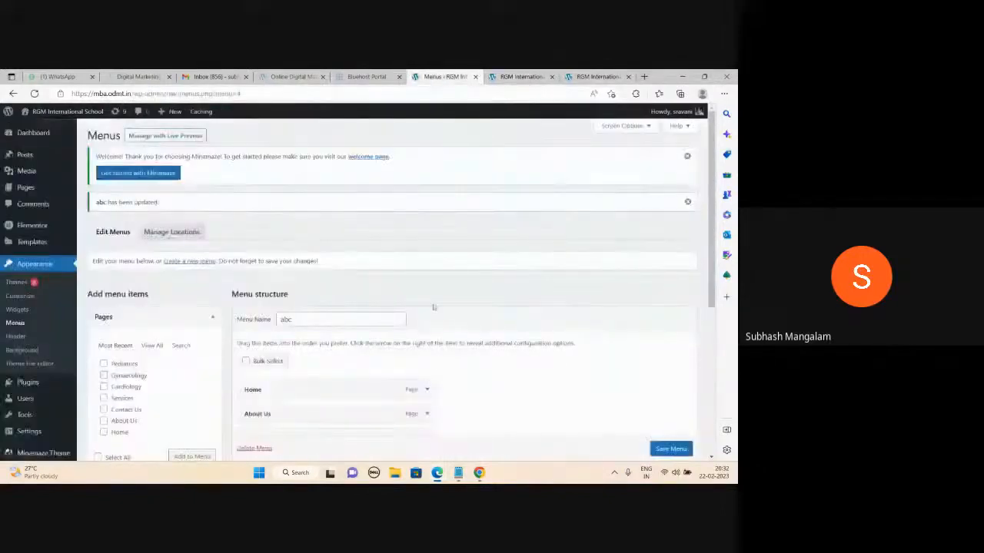
key(alt+Tab)
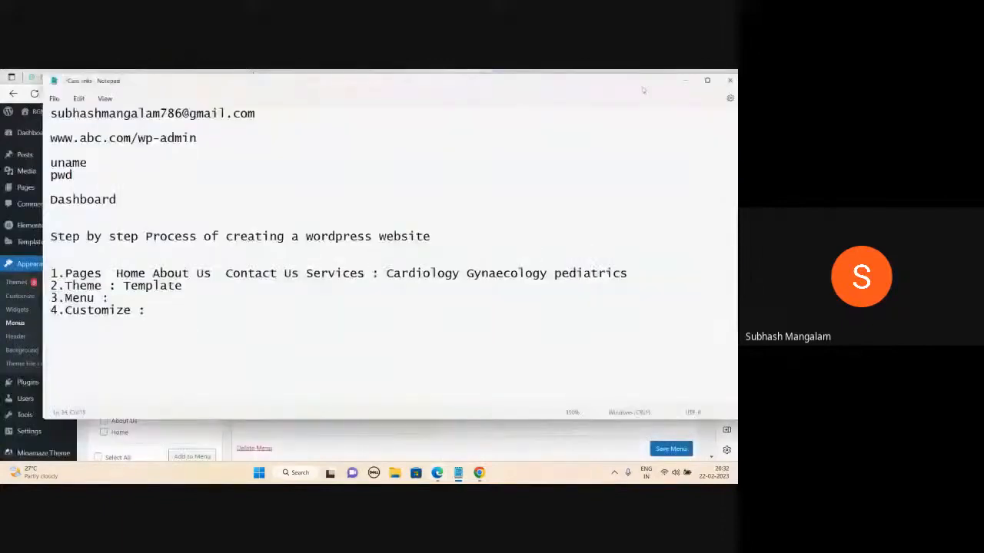
click(685, 80)
click(519, 77)
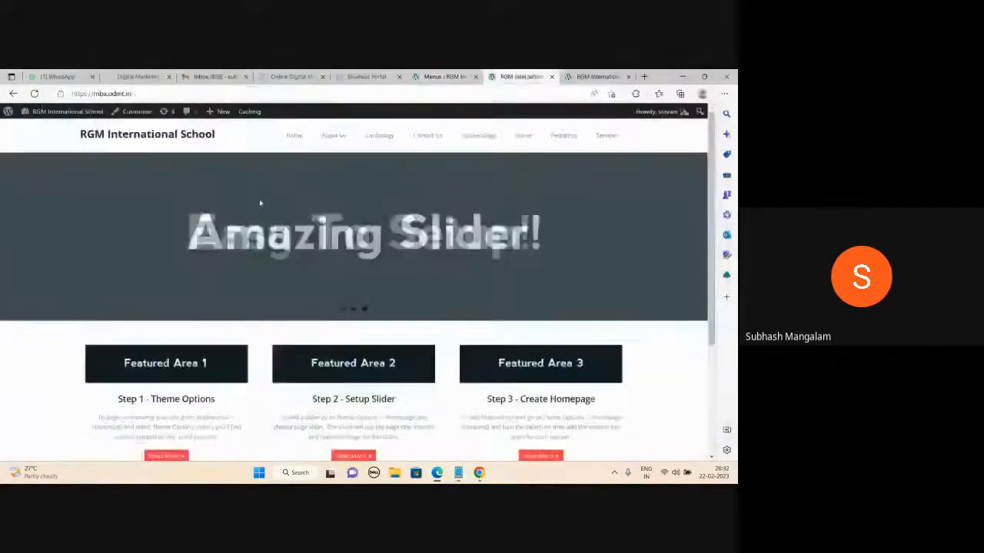
click(691, 238)
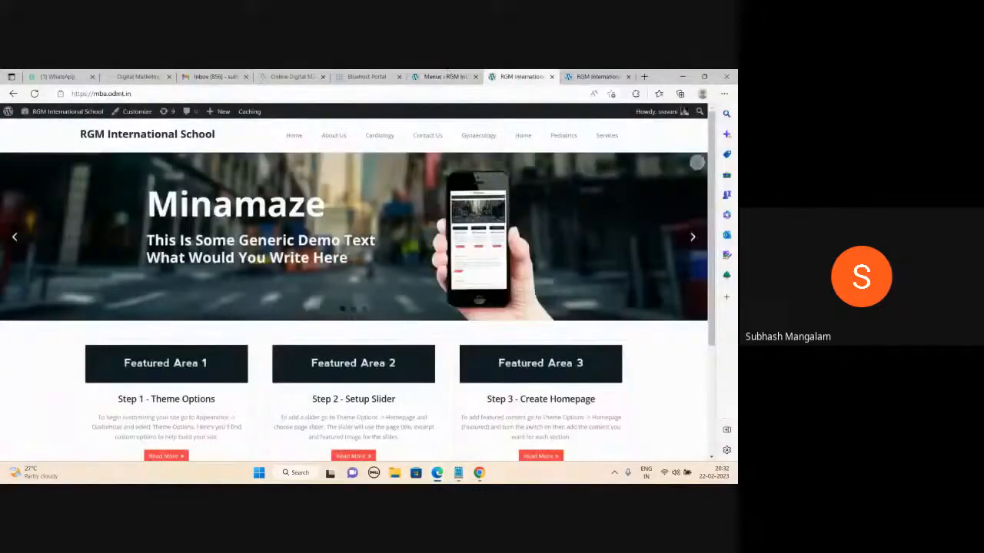
click(452, 77)
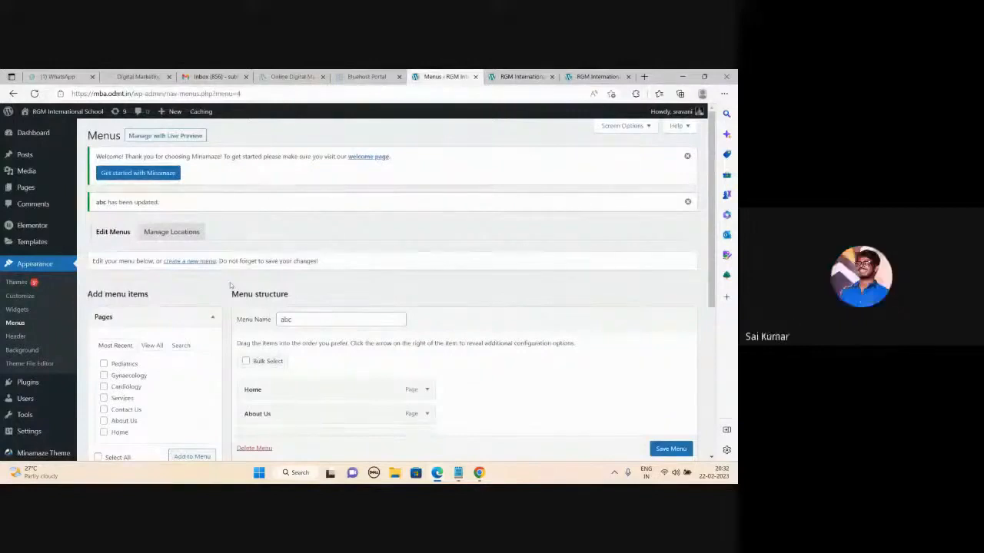
- In the Customizer's Site Identity, change the site title to 'Apollo Hospital'
click(27, 300)
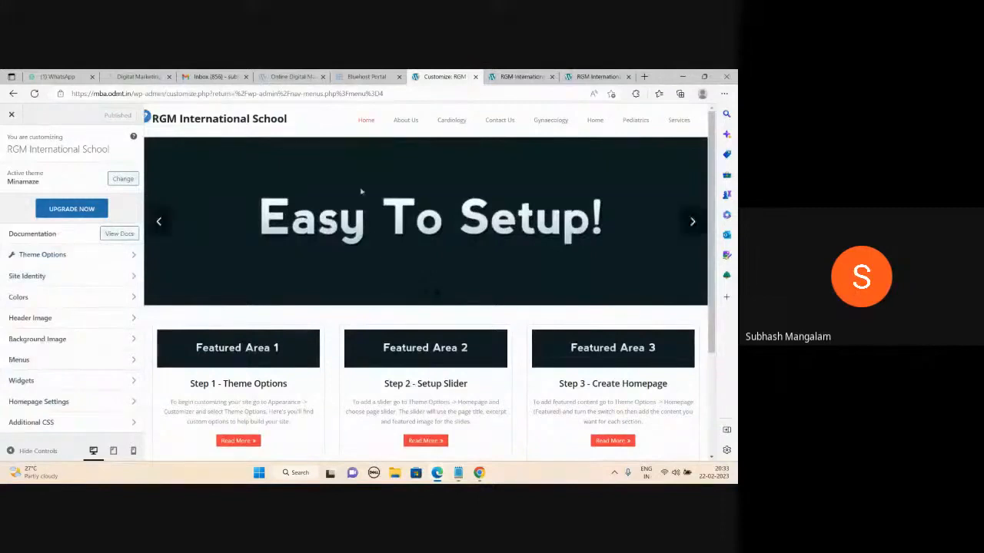
click(68, 280)
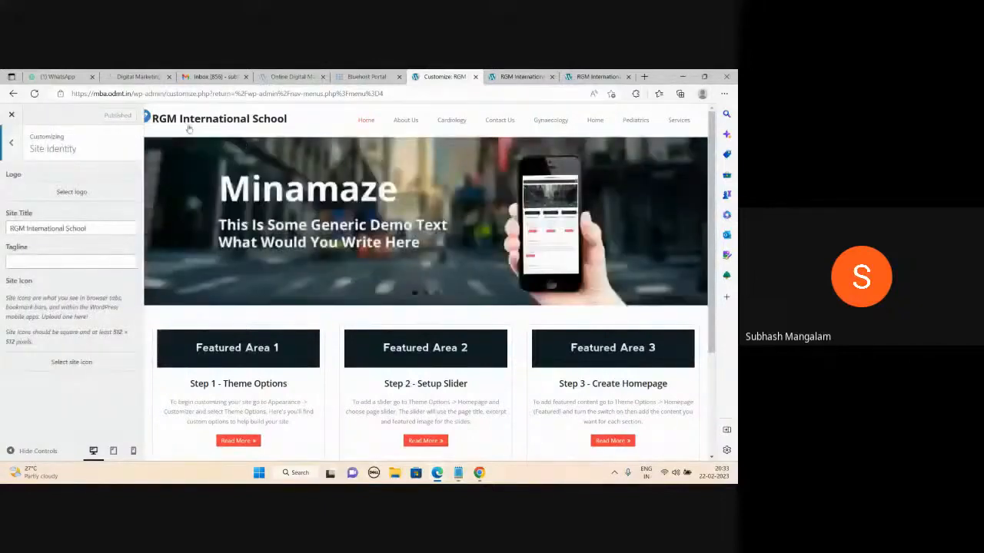
click(98, 228)
key(ctrl+a)
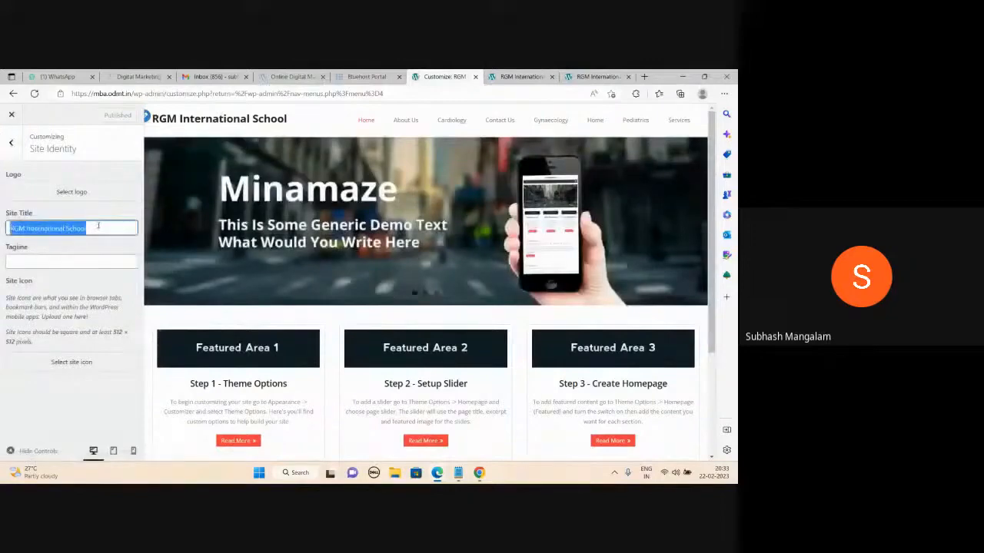
text(Apollo)
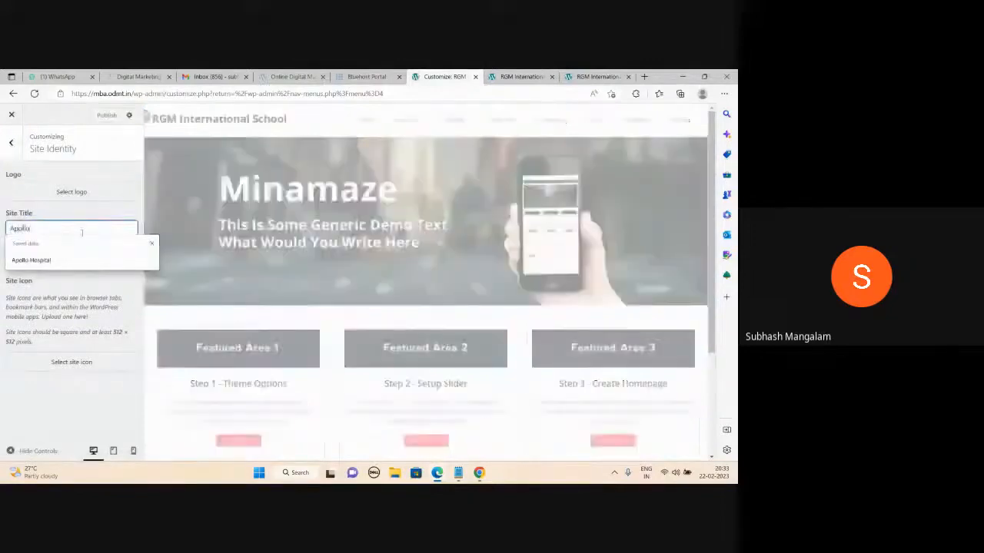
key(Down)
key(Return)
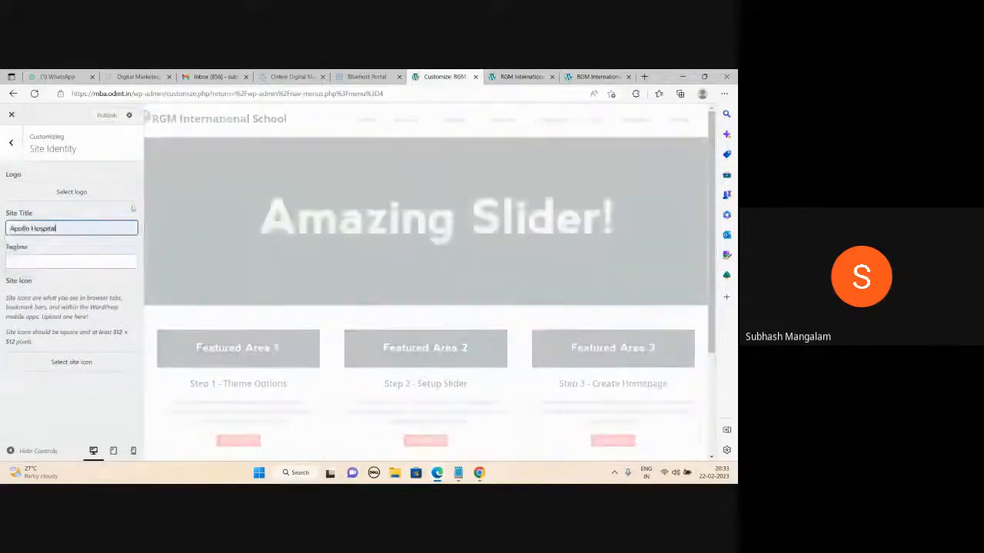
- Set the tagline to 'Best Hospital in HYD' and publish the changes
click(60, 262)
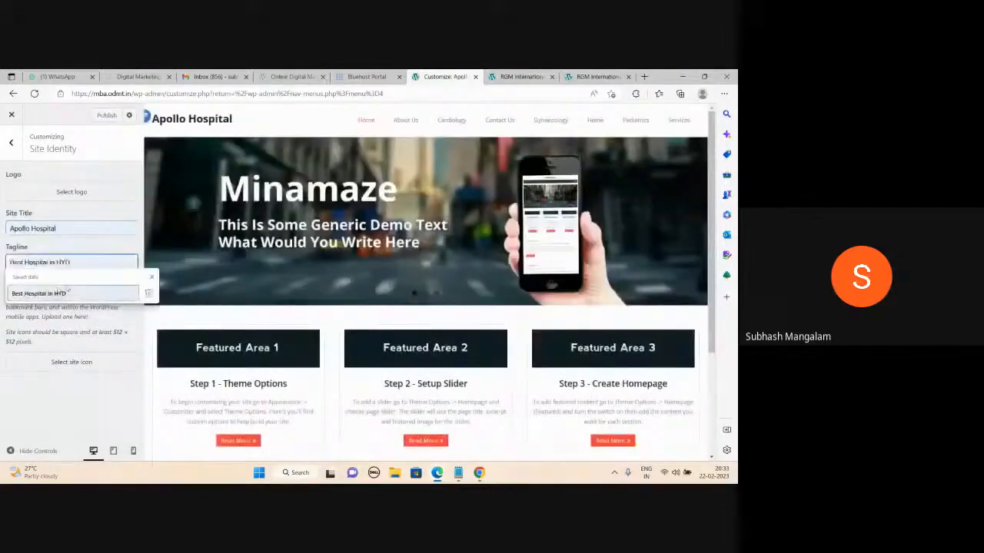
click(67, 290)
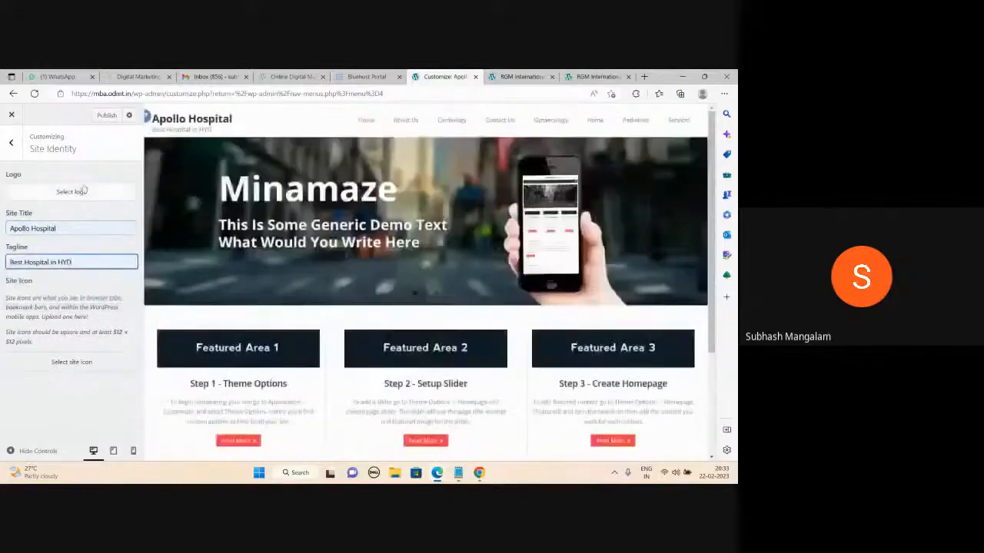
click(108, 117)
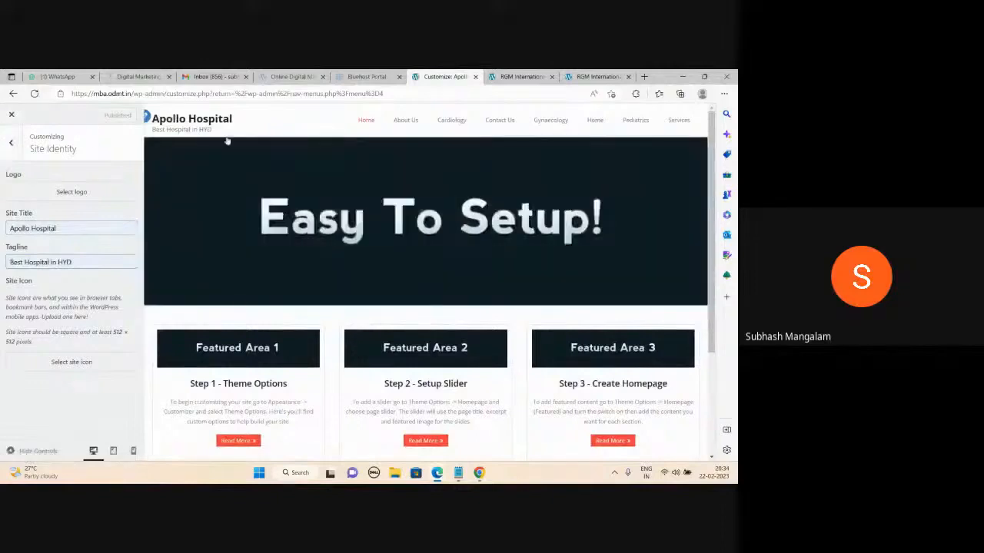
click(9, 144)
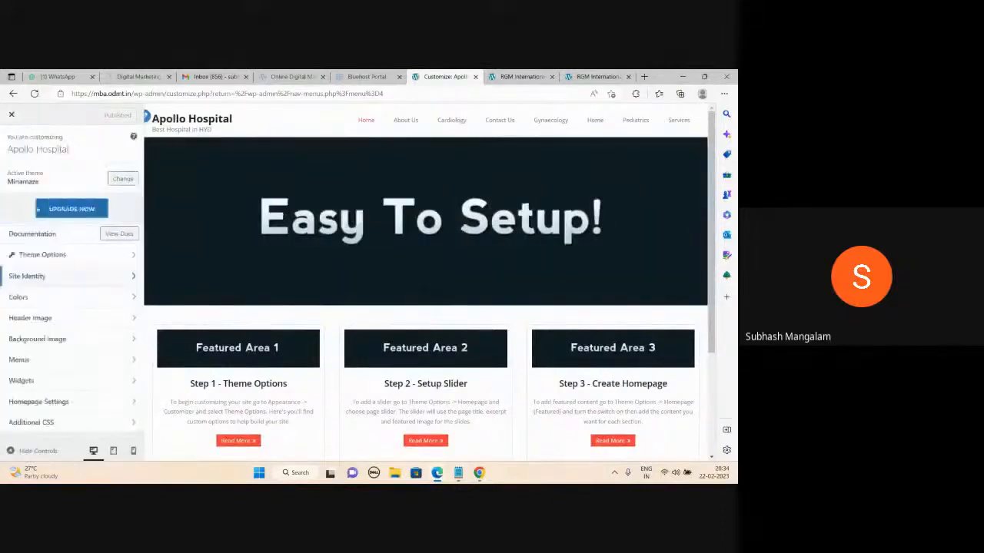
- Pick the blue swatch as the background colour under Colors and publish it
click(23, 297)
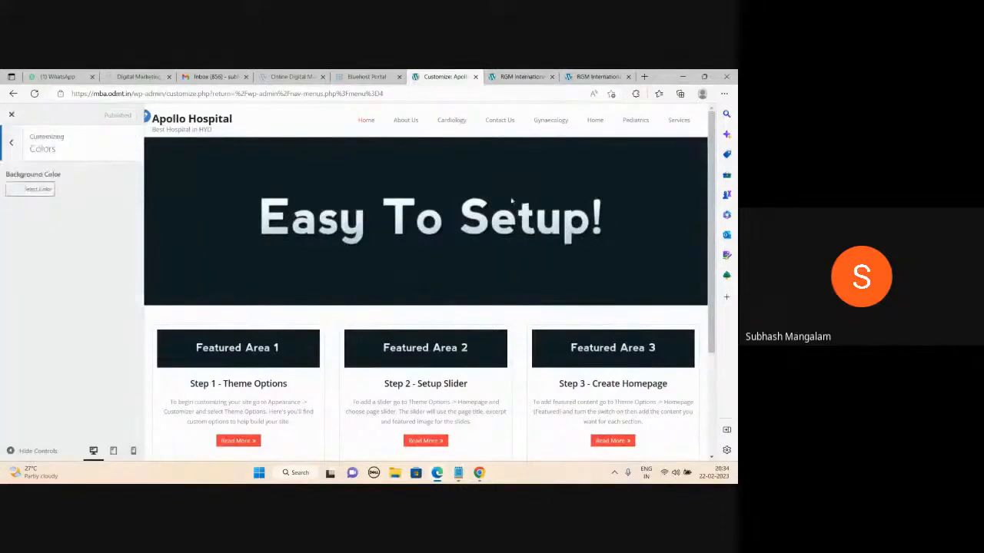
click(19, 192)
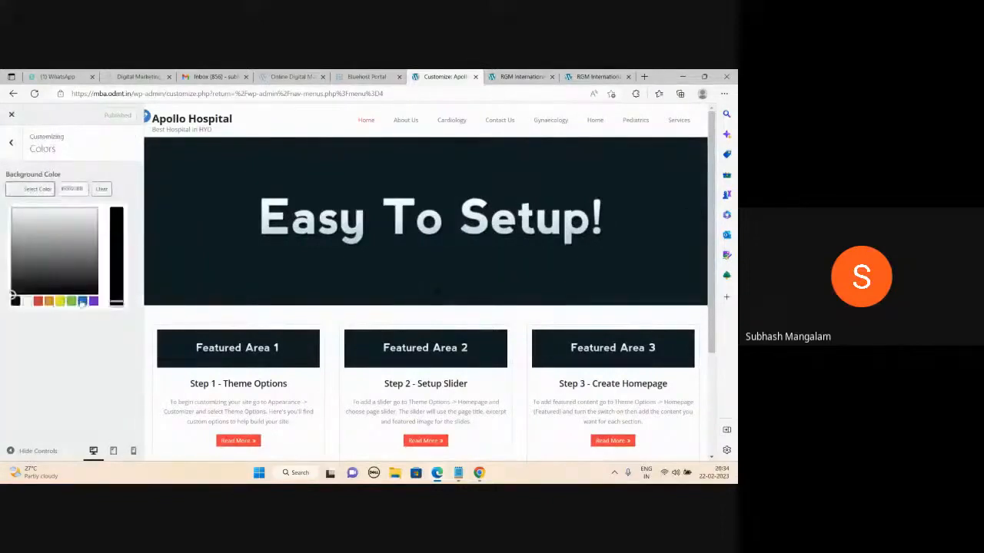
click(83, 302)
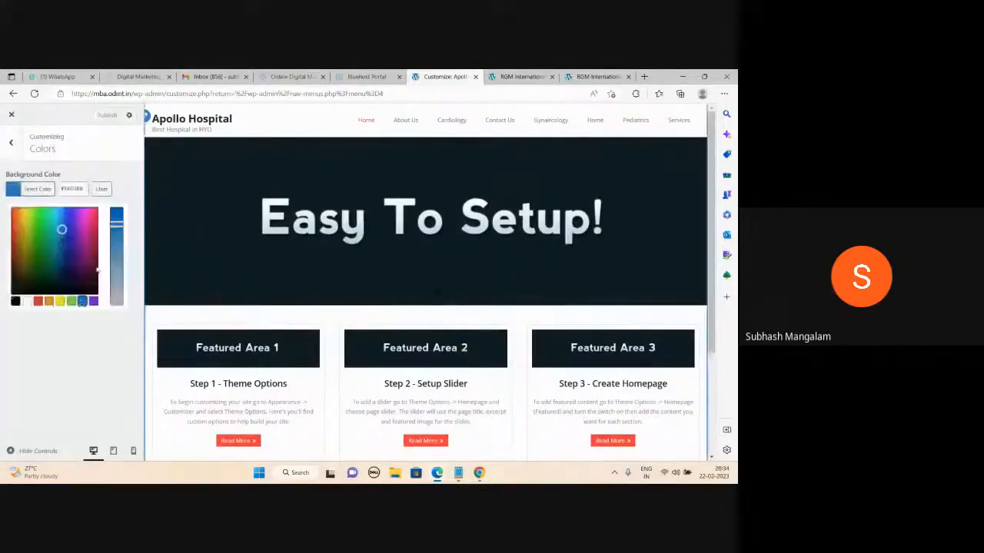
click(108, 116)
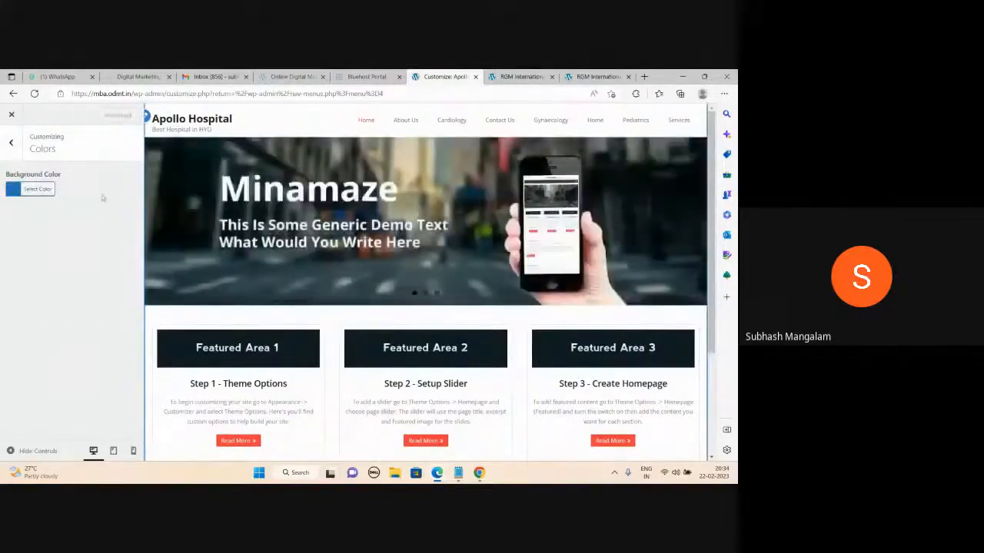
click(12, 148)
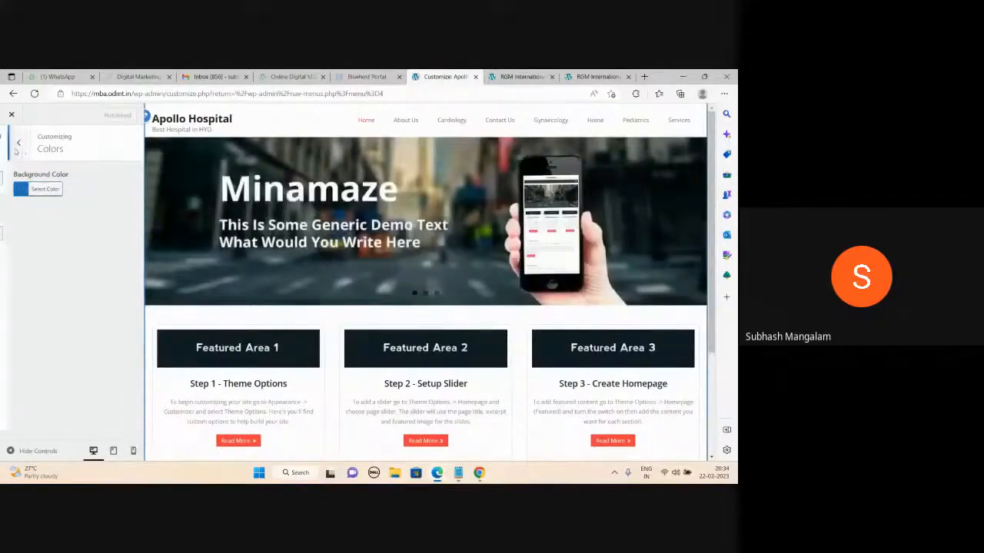
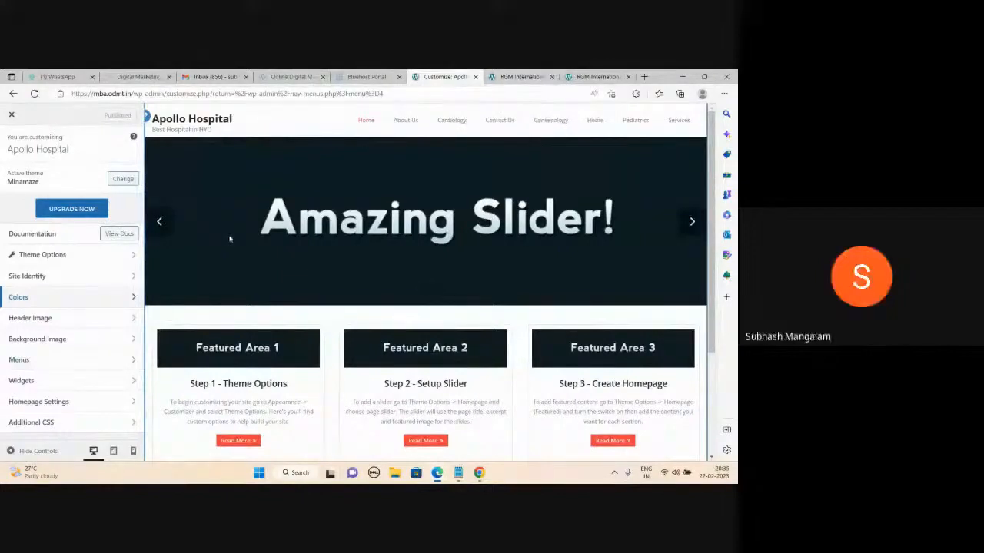
- Under Menus > View All Locations, pick abc for Pre Header, Primary Header and Footer, then publish
click(40, 364)
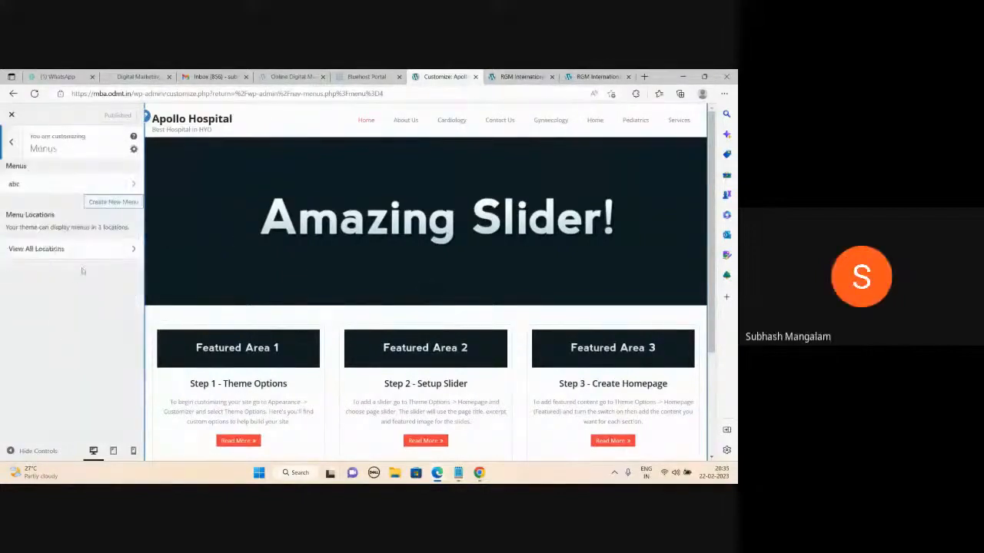
click(100, 249)
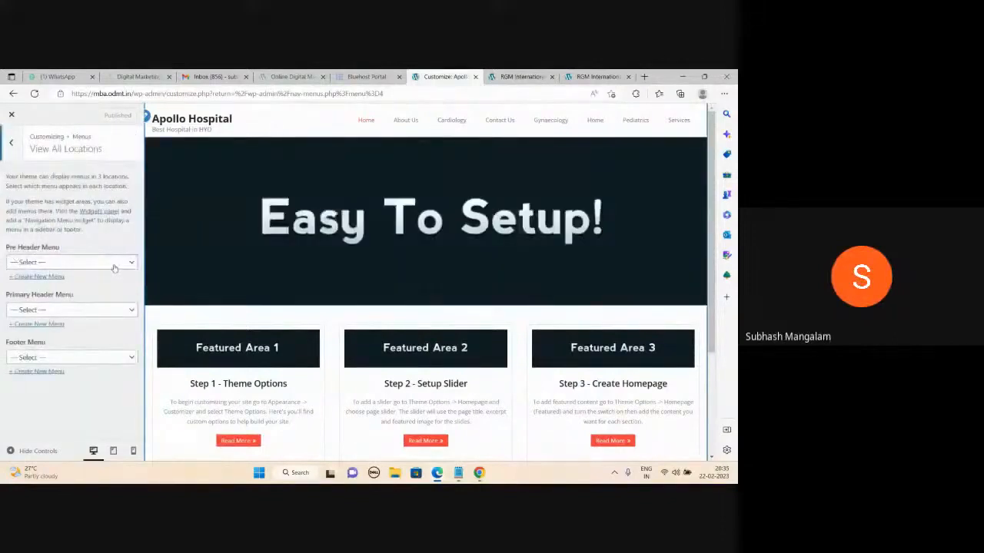
click(114, 262)
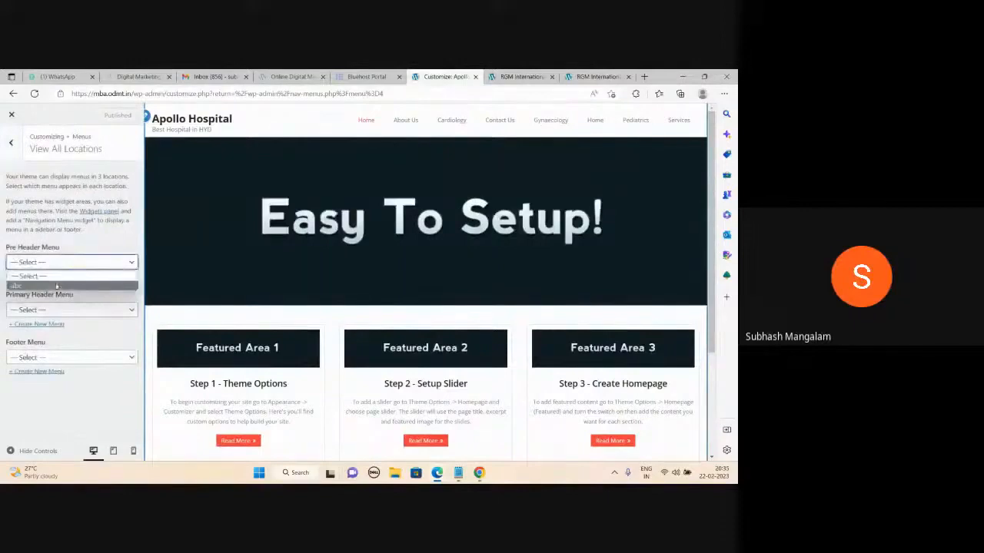
click(84, 282)
click(92, 310)
click(39, 329)
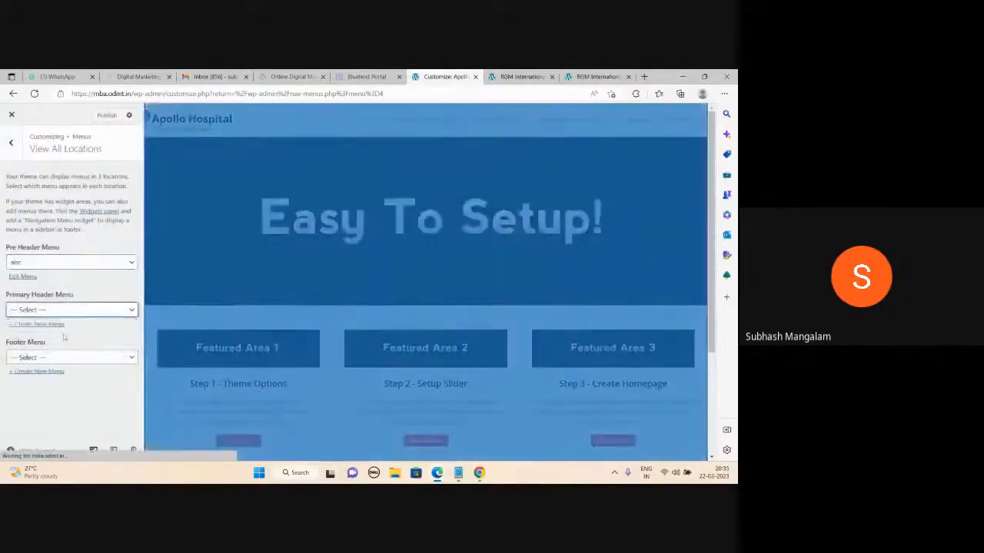
click(69, 357)
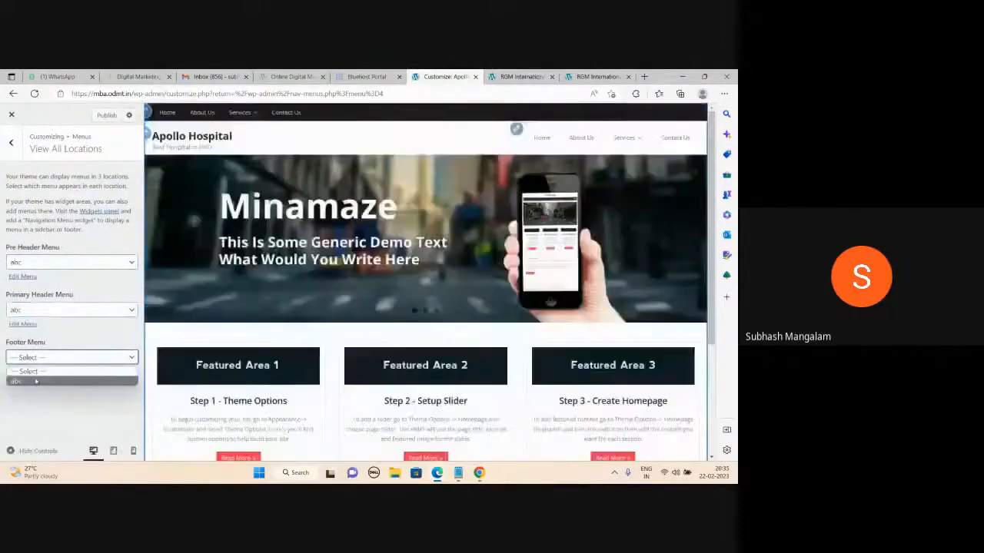
click(31, 377)
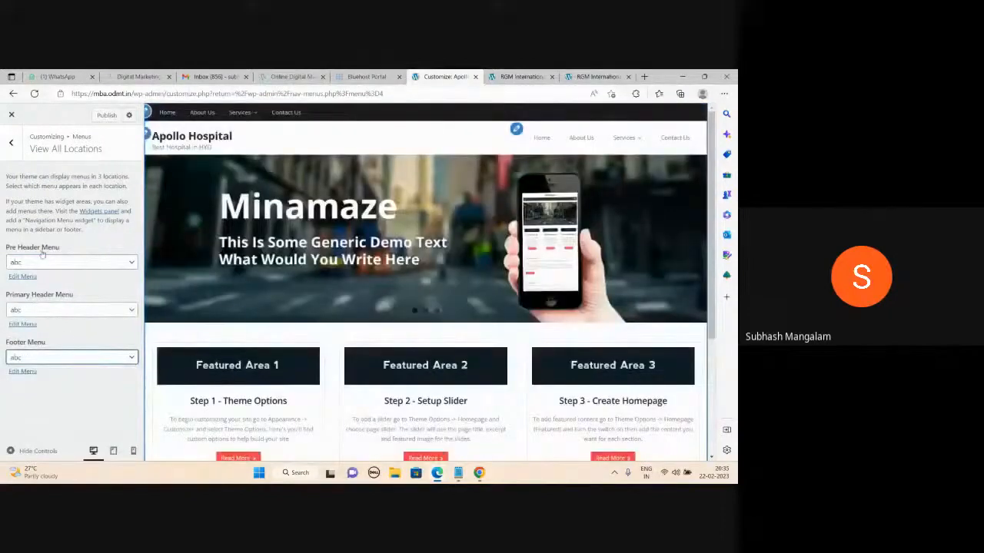
click(106, 116)
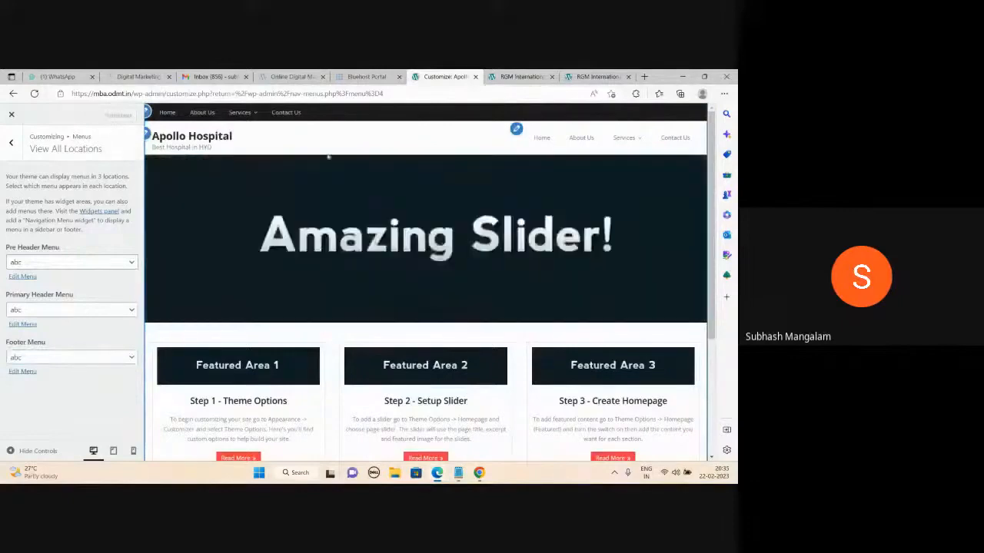
- Reload the live site tab and step its slider through Minamaze, Amazing Slider! and Easy To Setup!
click(596, 76)
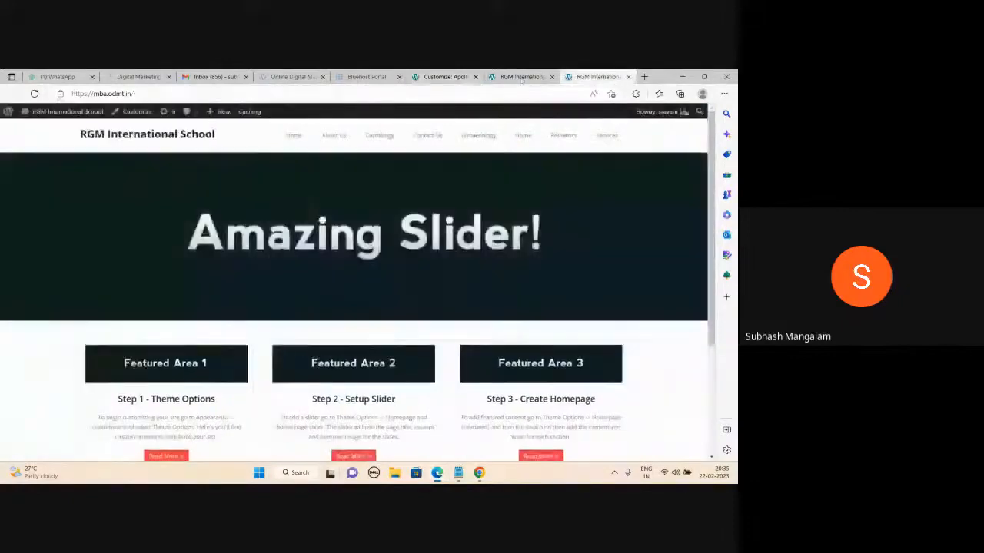
key(F5)
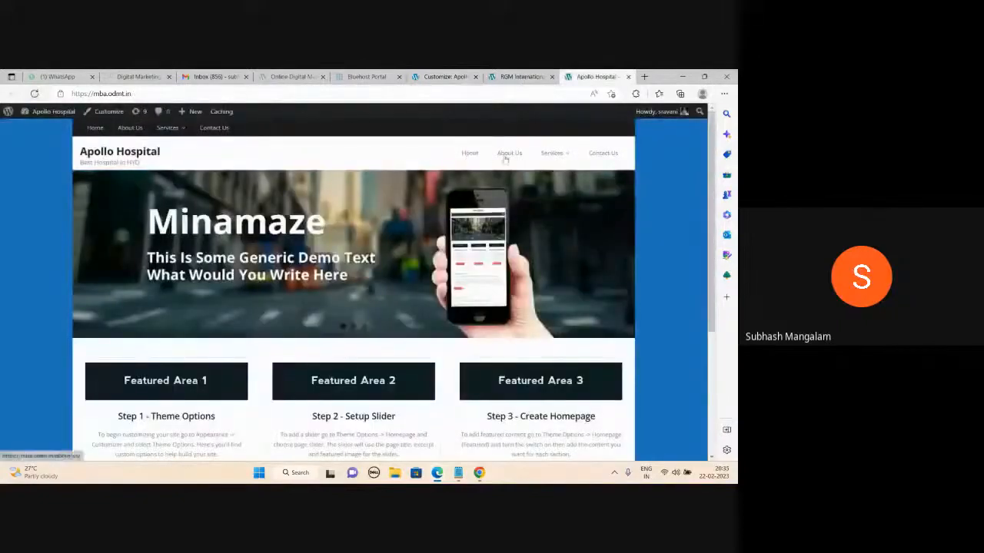
mouse_move(561, 157)
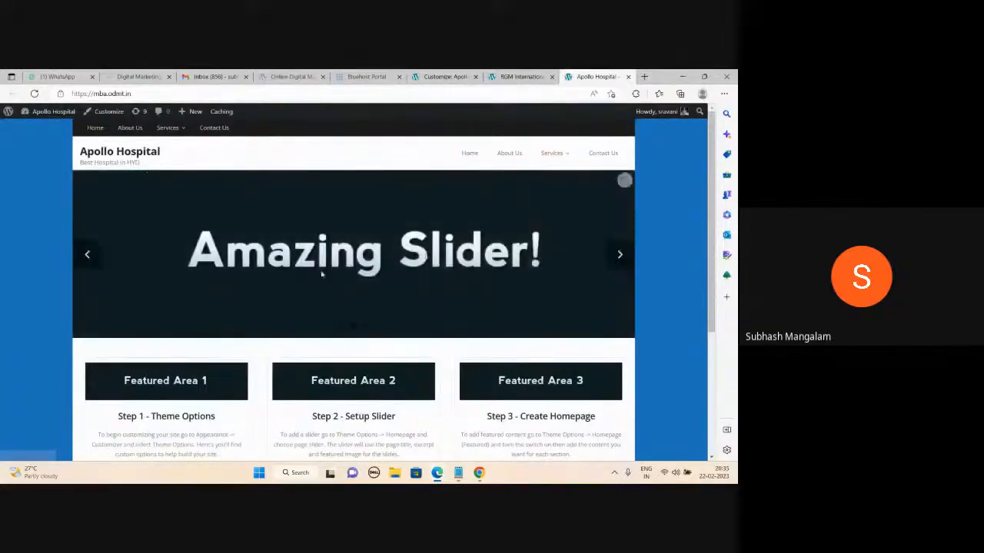
click(621, 256)
click(620, 255)
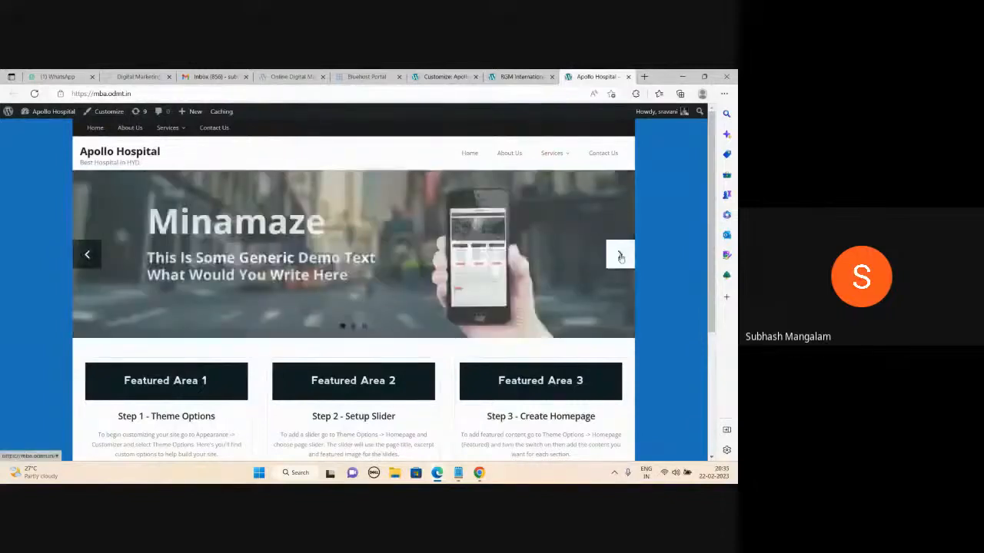
click(620, 255)
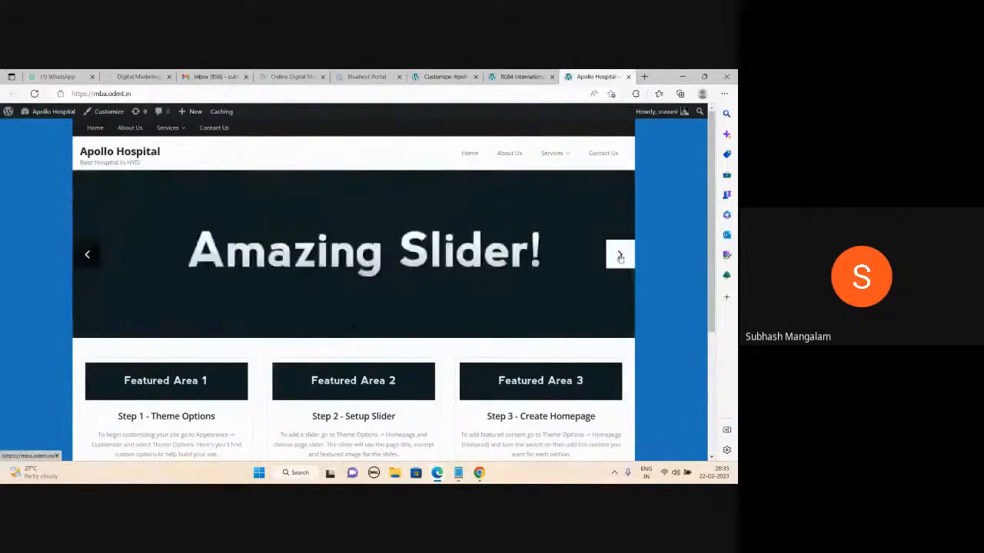
click(621, 258)
click(445, 77)
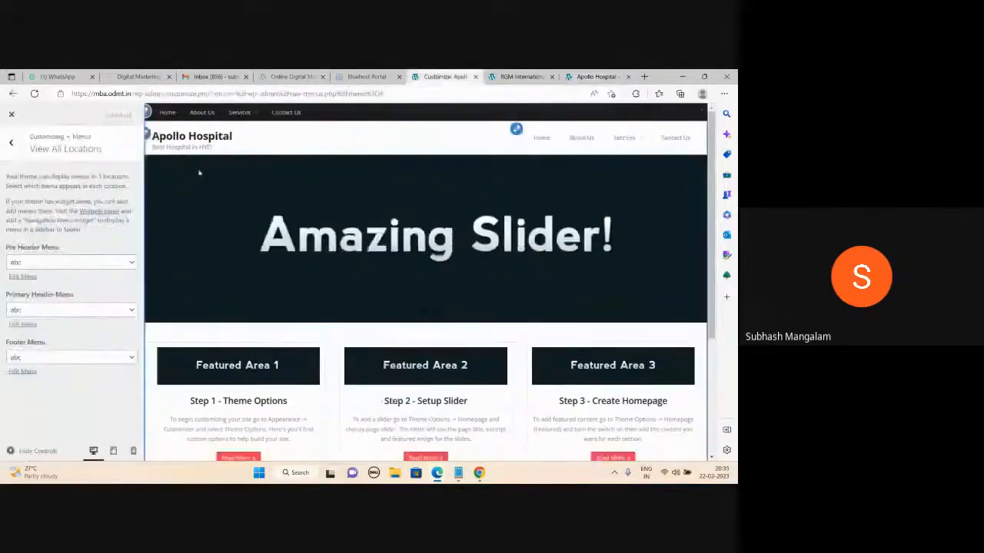
- In Theme Options > Homepage, turn on the Image Slider for the homepage
click(10, 143)
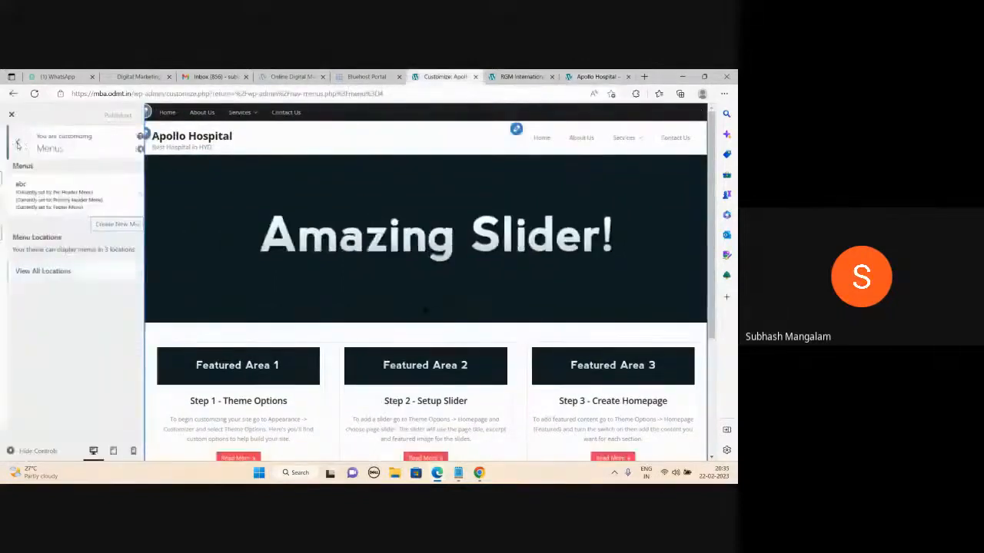
click(16, 143)
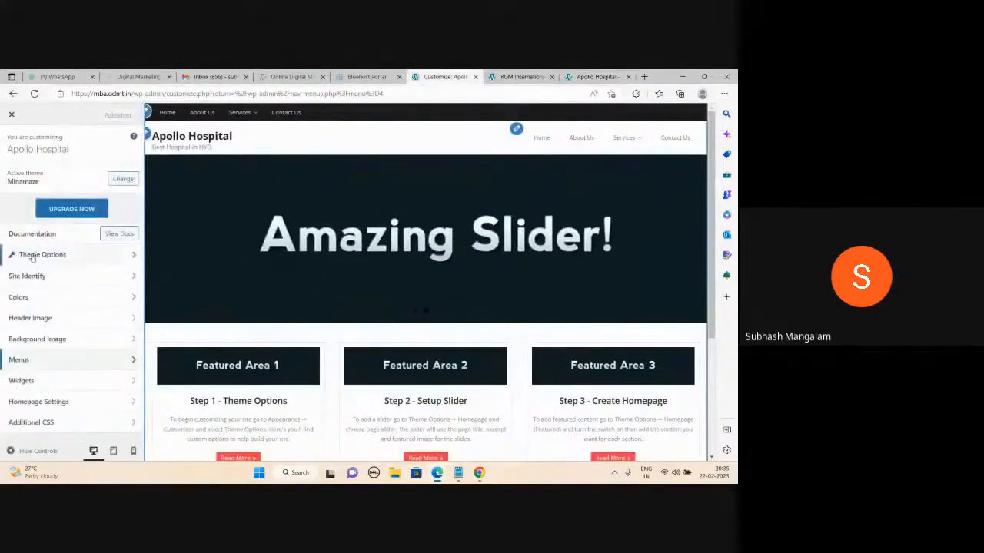
click(45, 258)
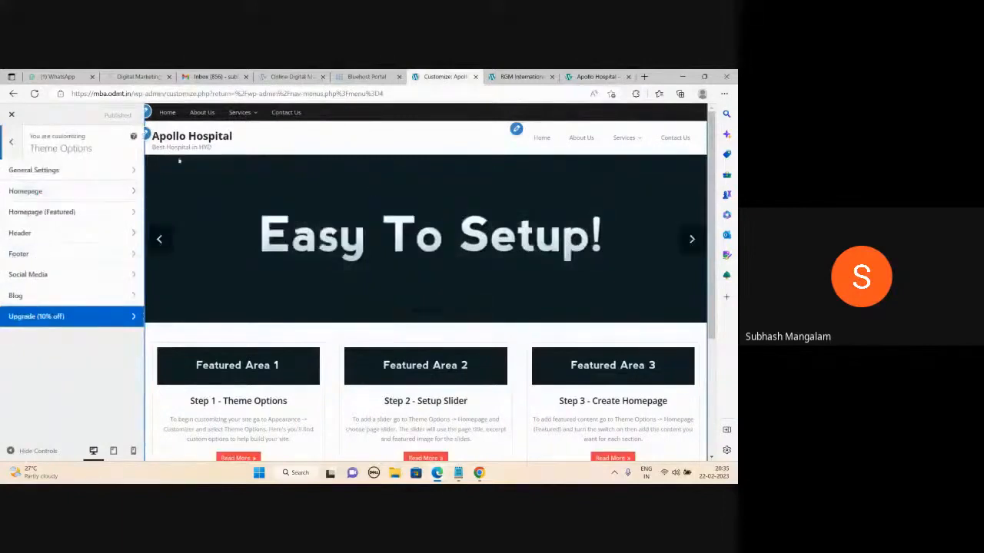
click(73, 195)
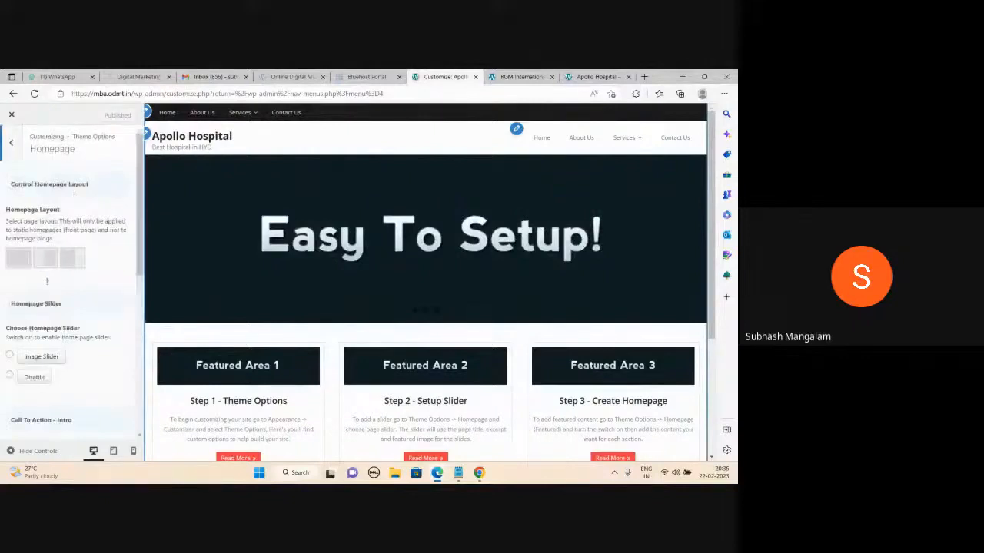
scroll(51, 281, down, 1)
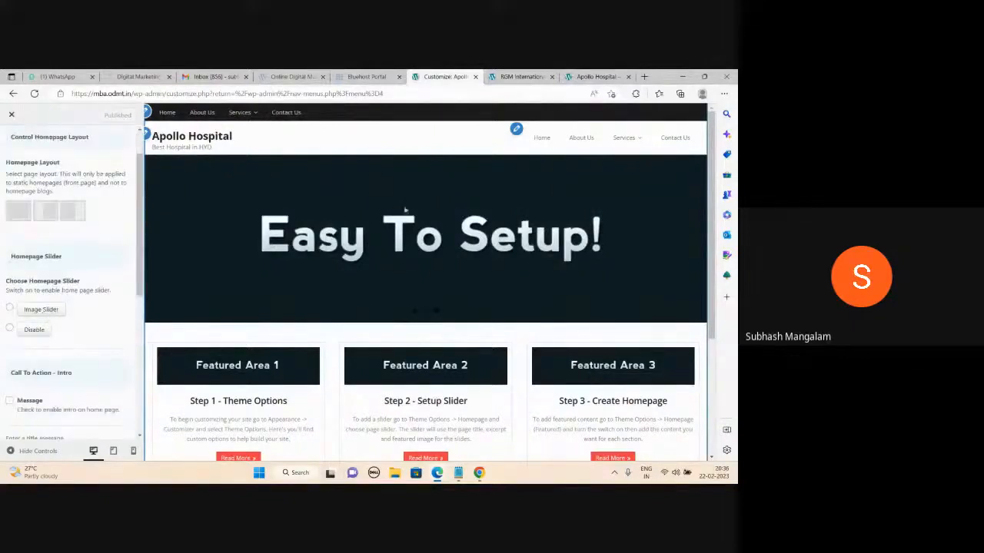
click(10, 308)
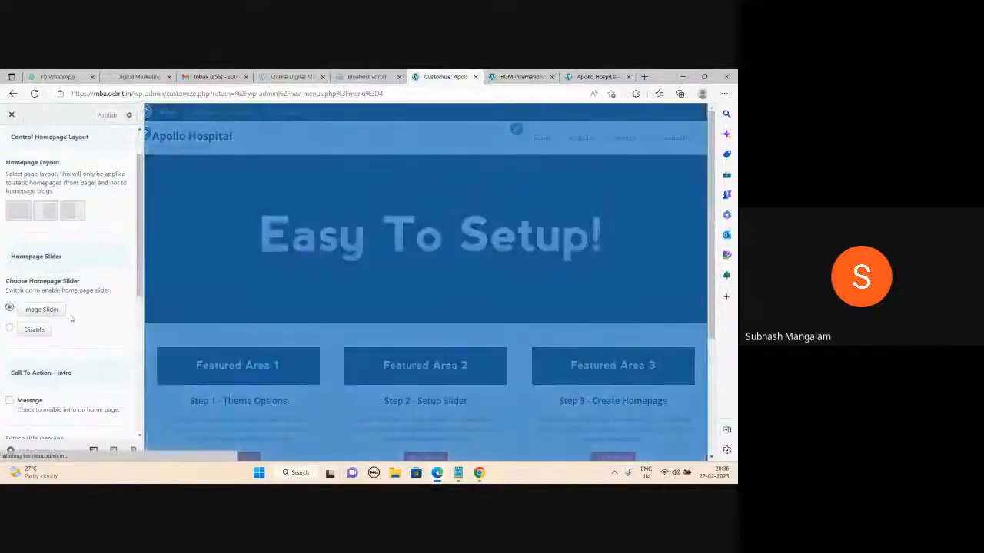
- Check the live Apollo Hospital tab and advance the Customizer preview slider
scroll(70, 319, down, 3)
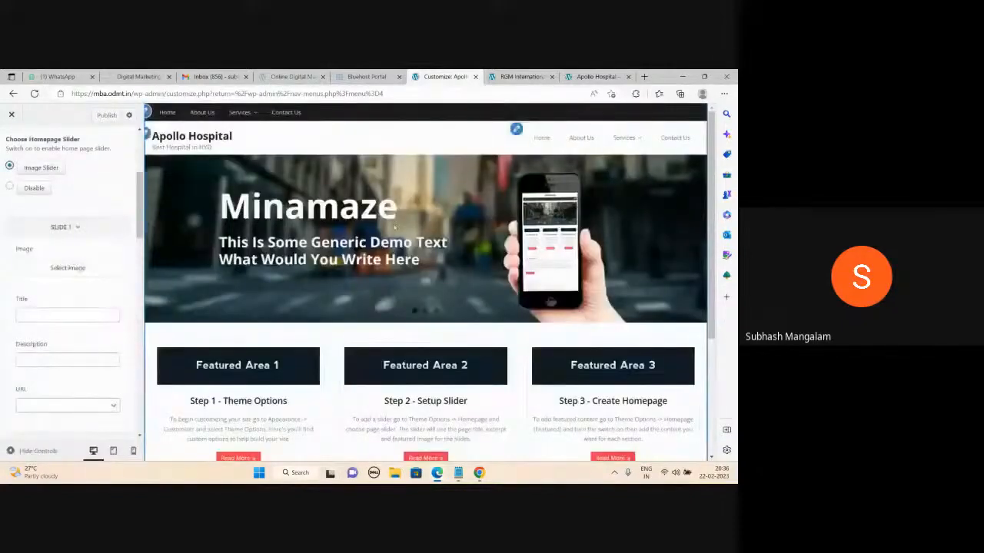
click(616, 77)
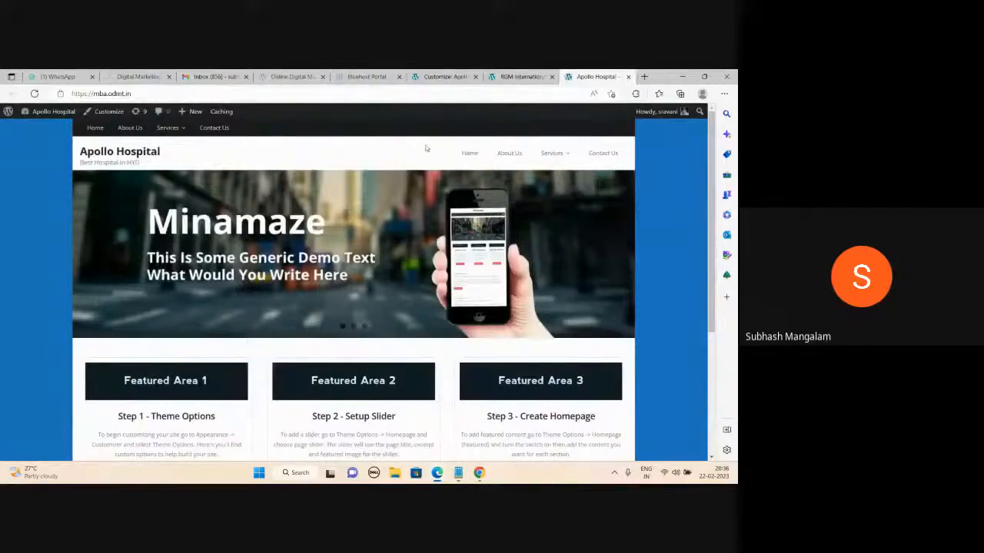
click(421, 78)
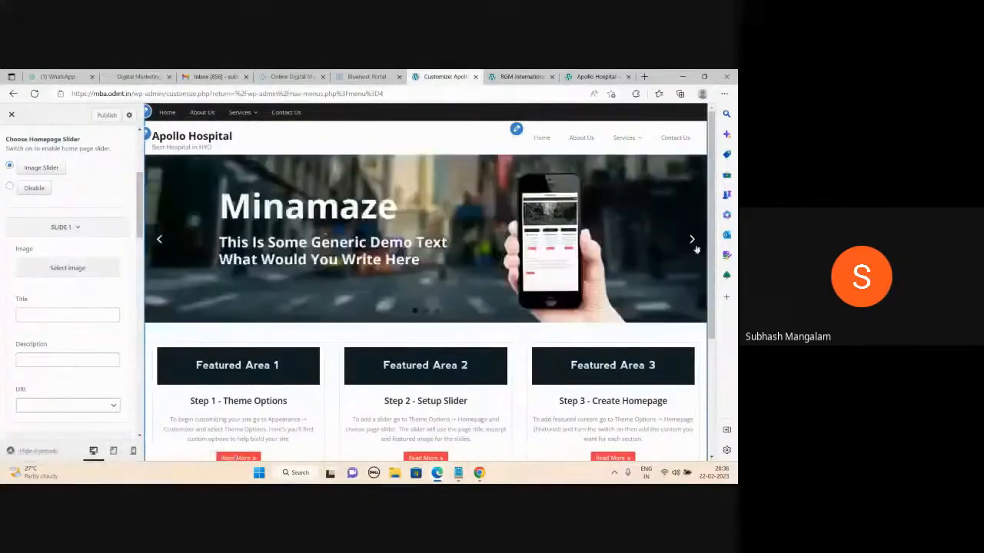
click(690, 240)
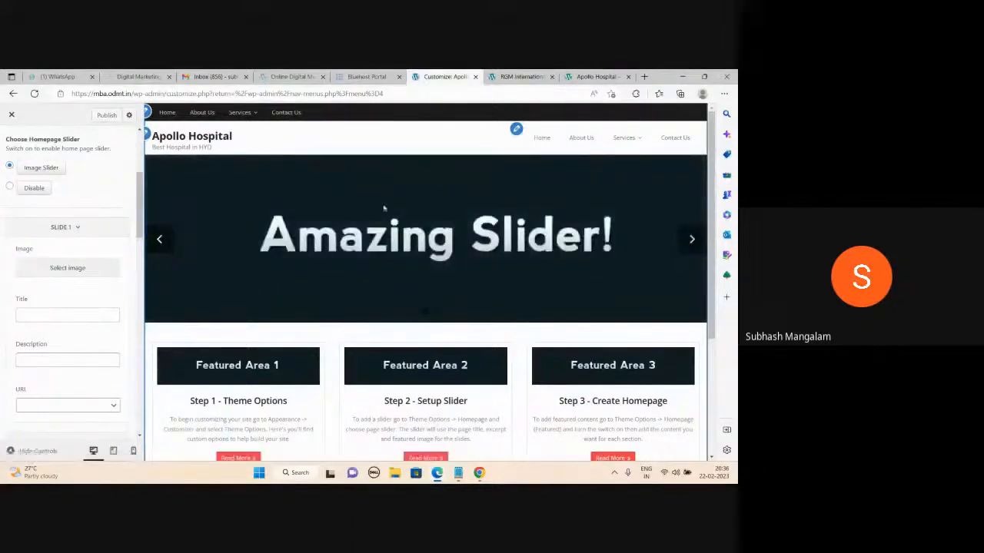
- Open a new browser tab and load the Google homepage by entering 'goog'
click(645, 77)
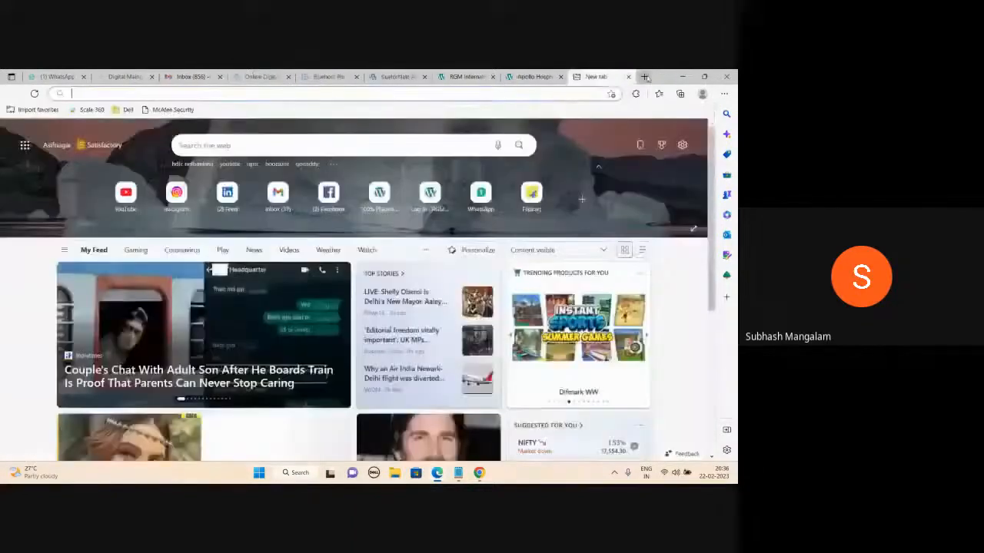
text(goog)
key(Return)
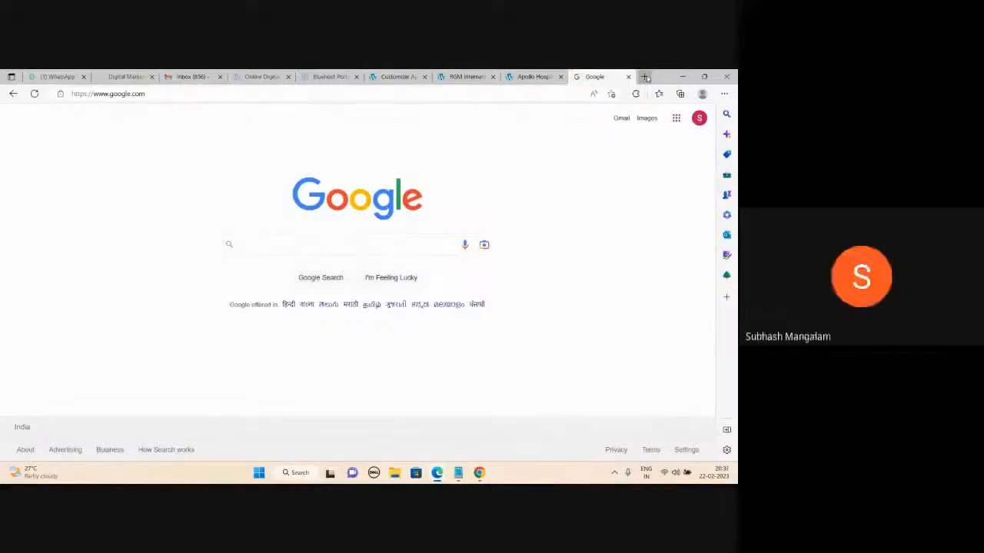
key(alt+Tab)
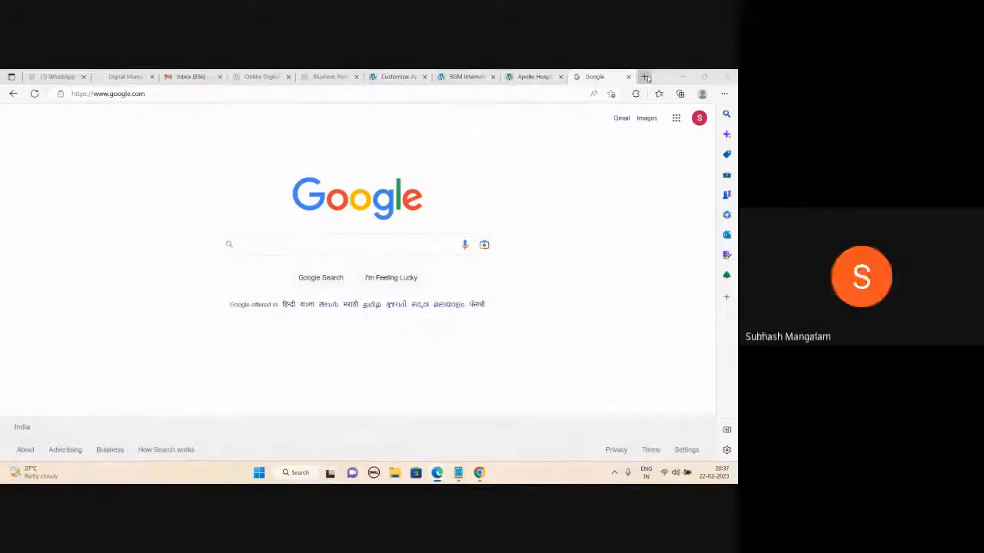
click(533, 76)
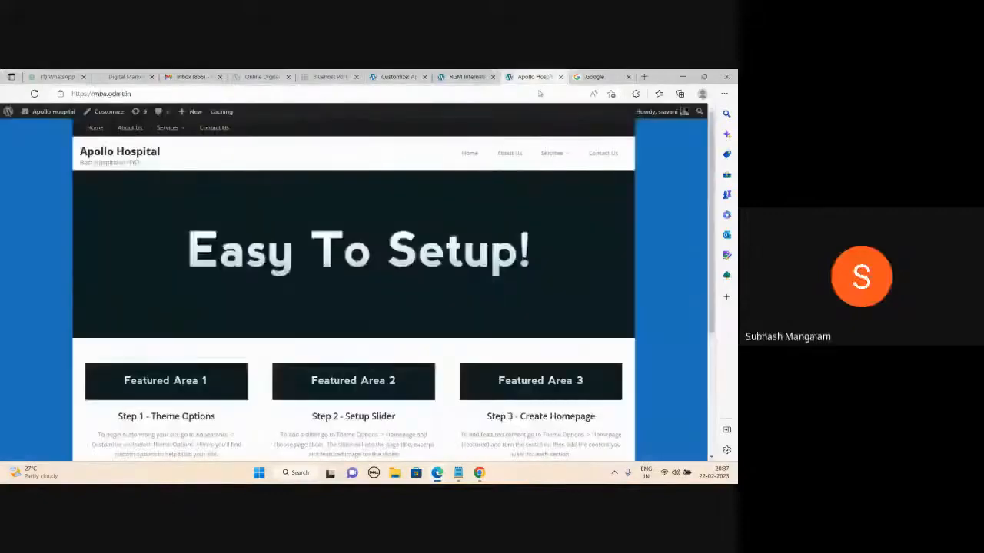
click(618, 257)
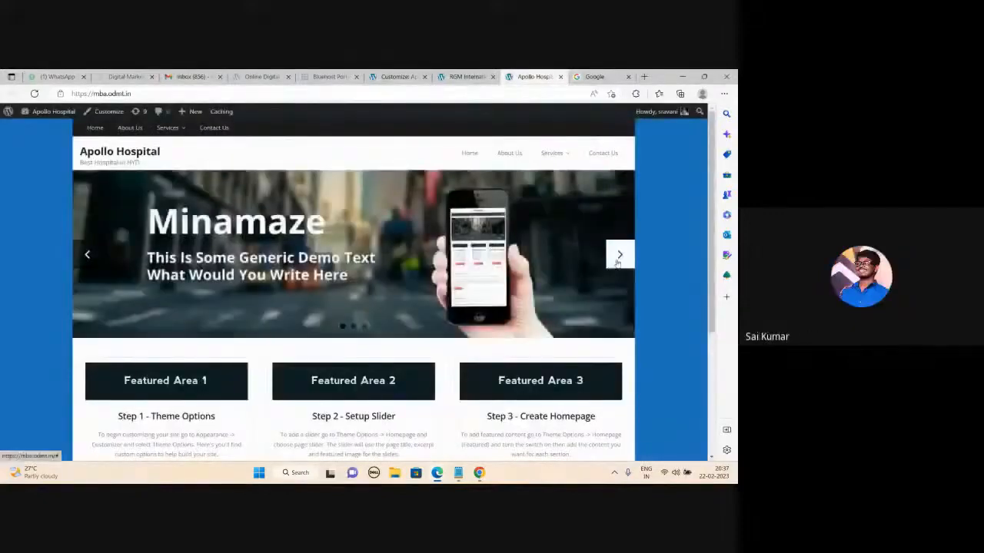
click(618, 258)
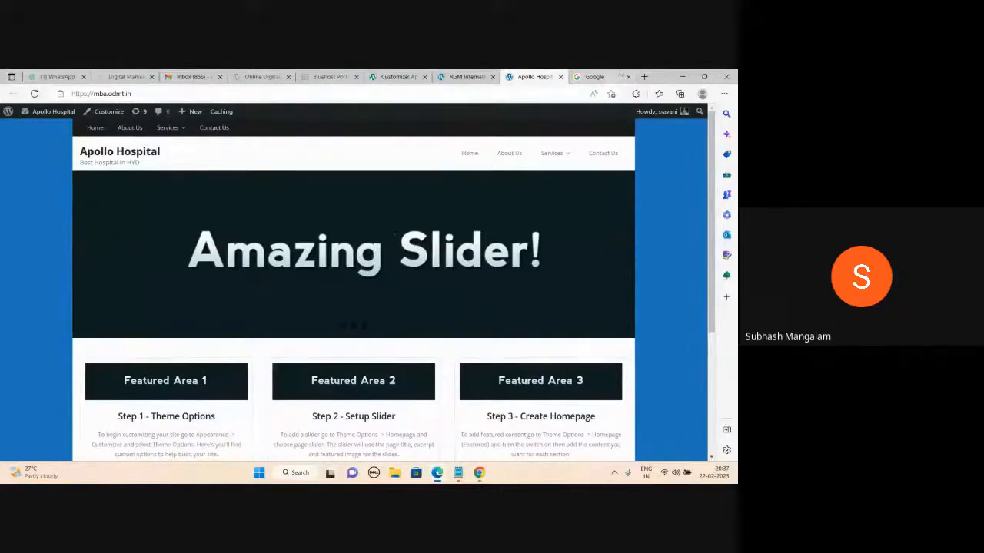
key(ctrl+Tab)
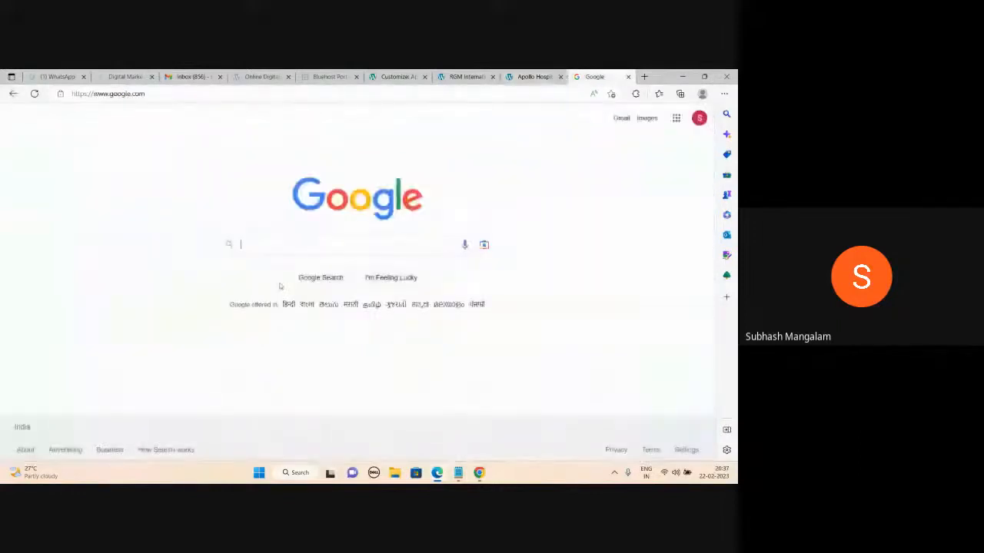
- Search Google for 'doctors' and show the Images results
text(do)
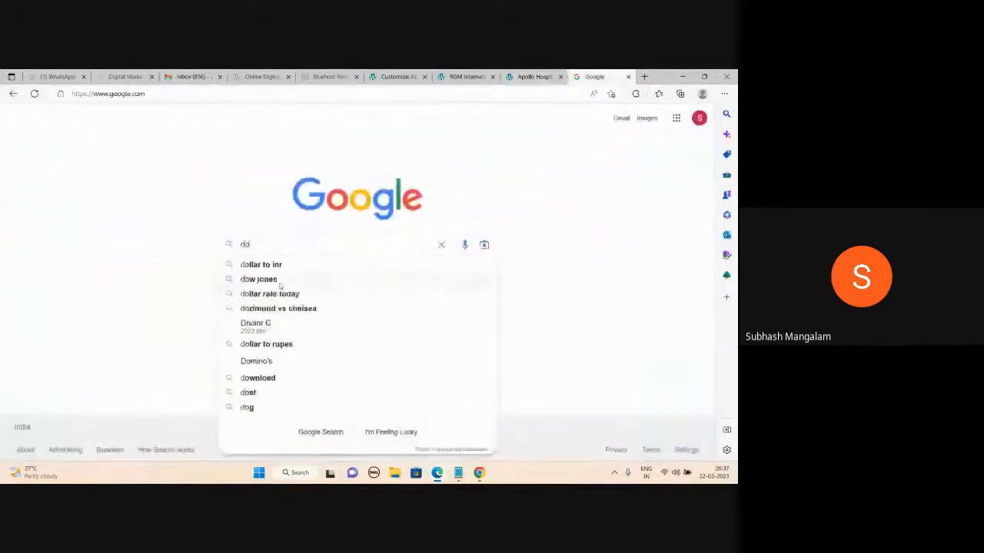
text(ctors)
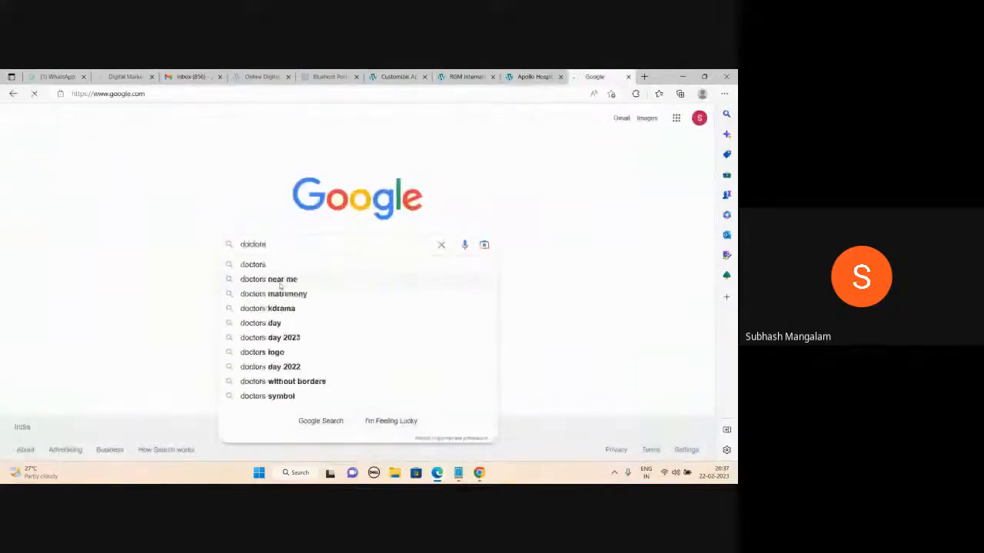
key(Return)
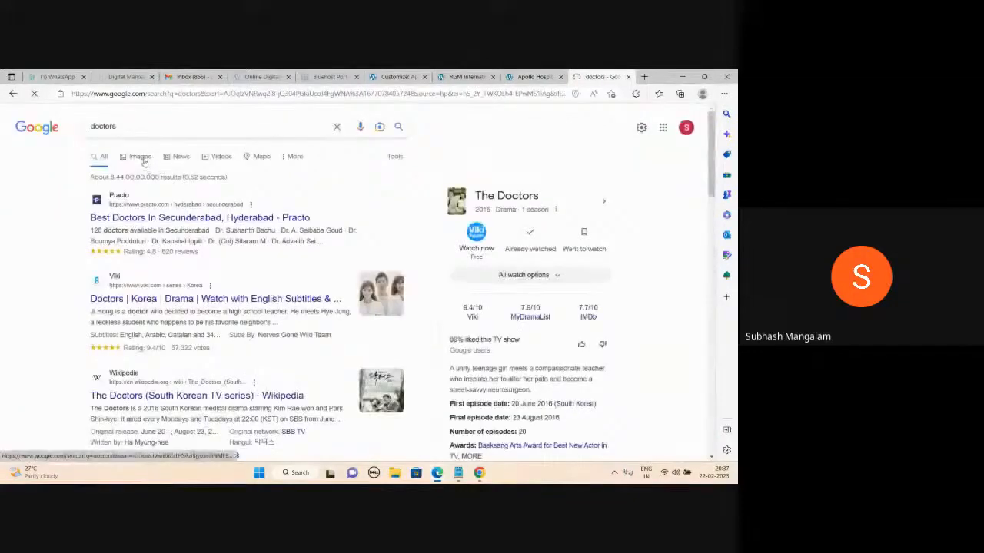
click(142, 158)
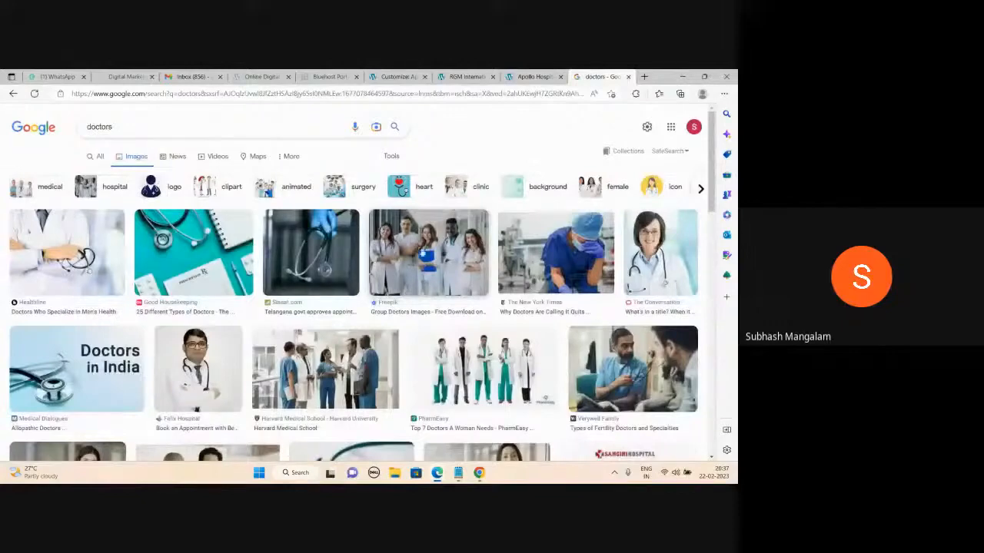
- Glance at the RGM International School and Apollo Hospital tabs, then return to doctors images
click(467, 77)
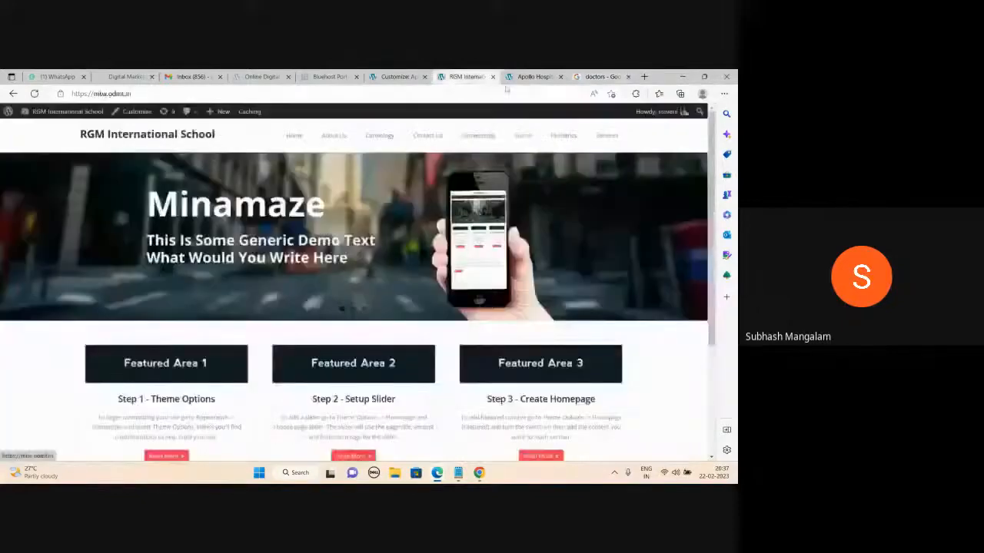
click(530, 77)
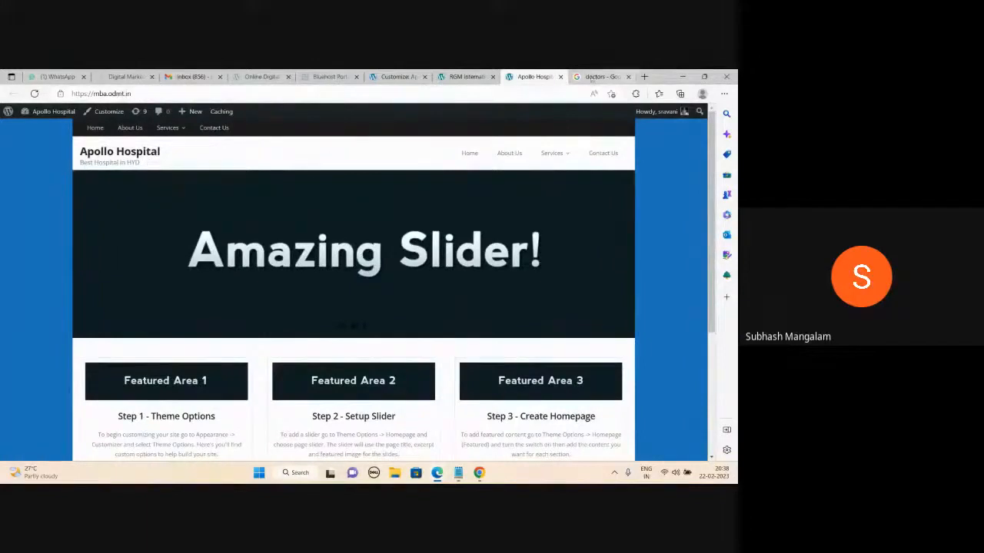
click(600, 77)
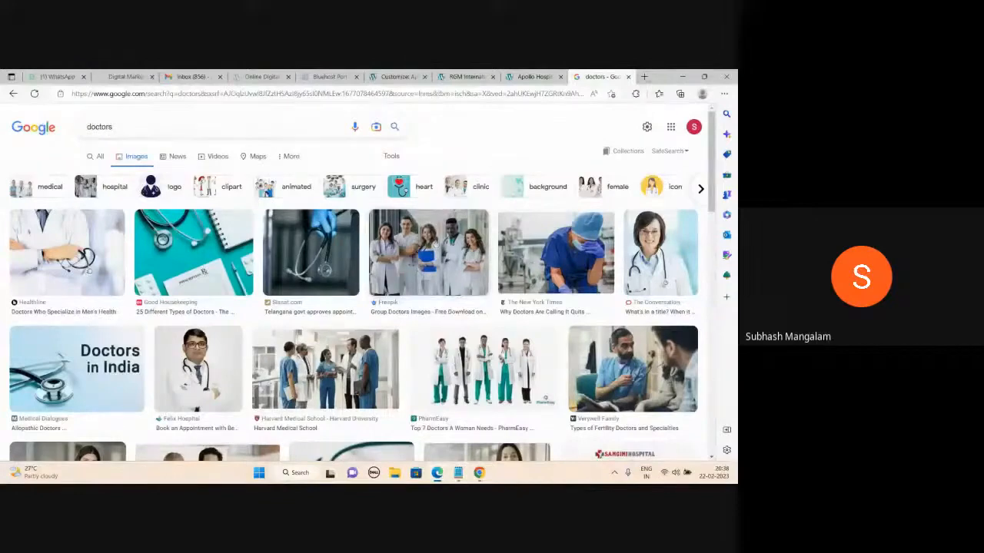
- Open Pexels in a new tab via a 'pixels' search, dismiss the Google sign-in, then return to doctors images
click(644, 76)
text(pixe)
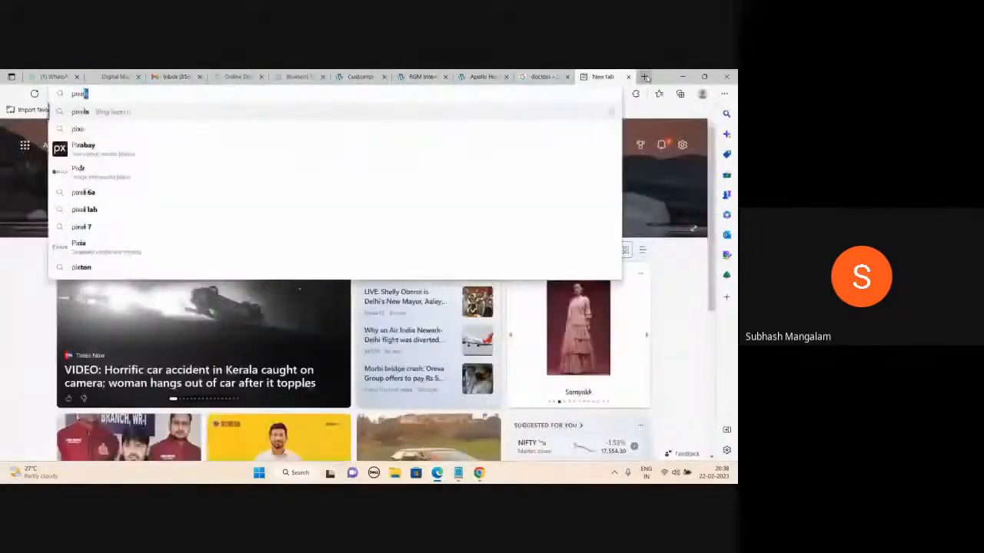
text(ls)
key(Return)
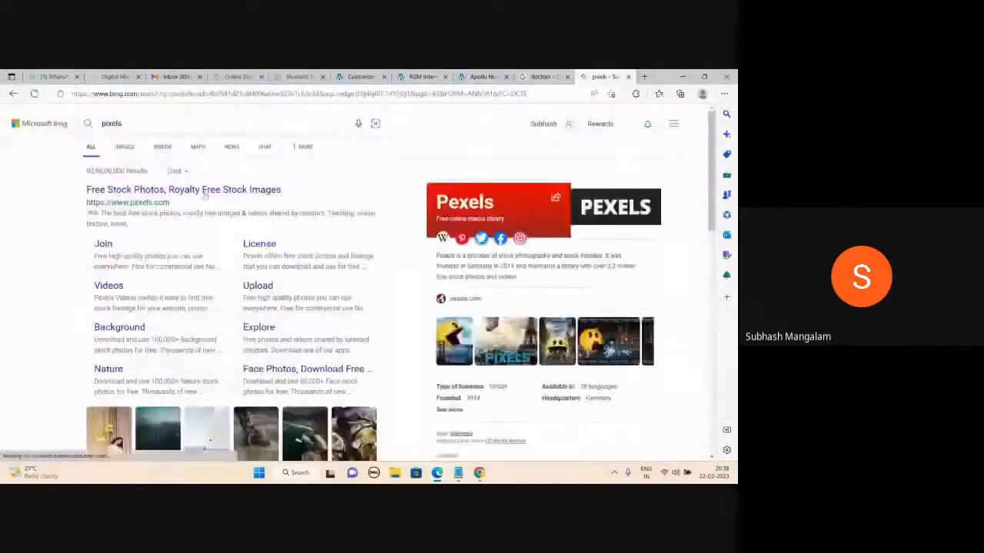
click(205, 194)
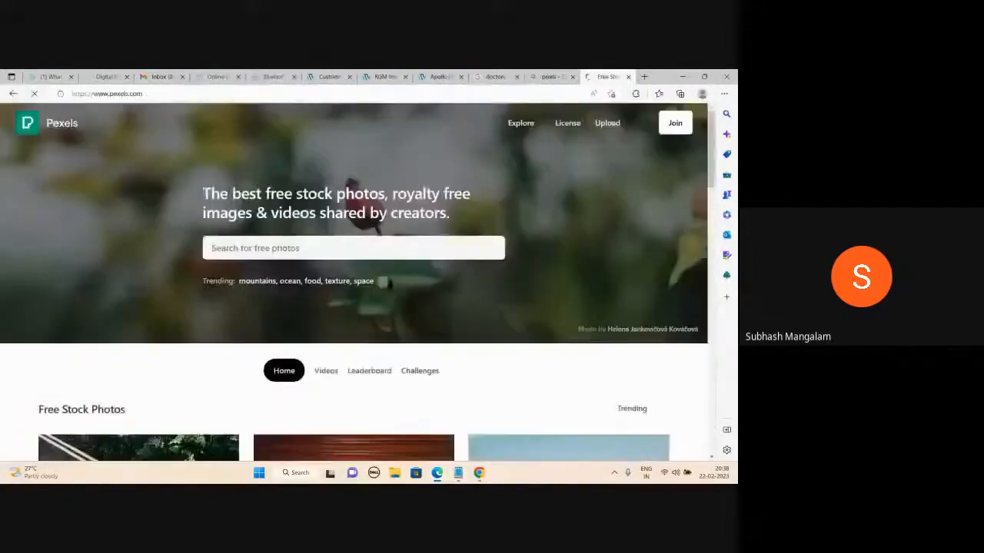
scroll(319, 302, down, 5)
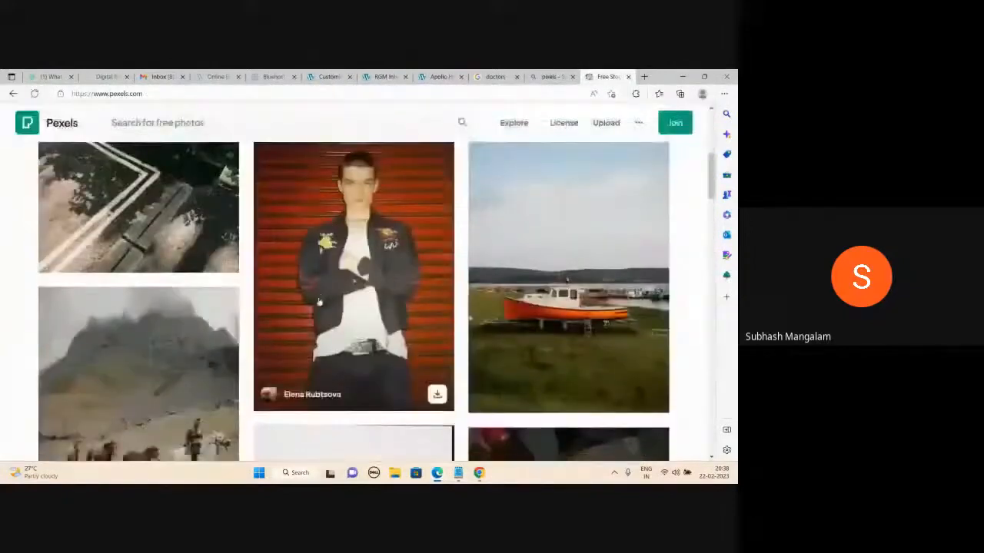
scroll(318, 301, down, 10)
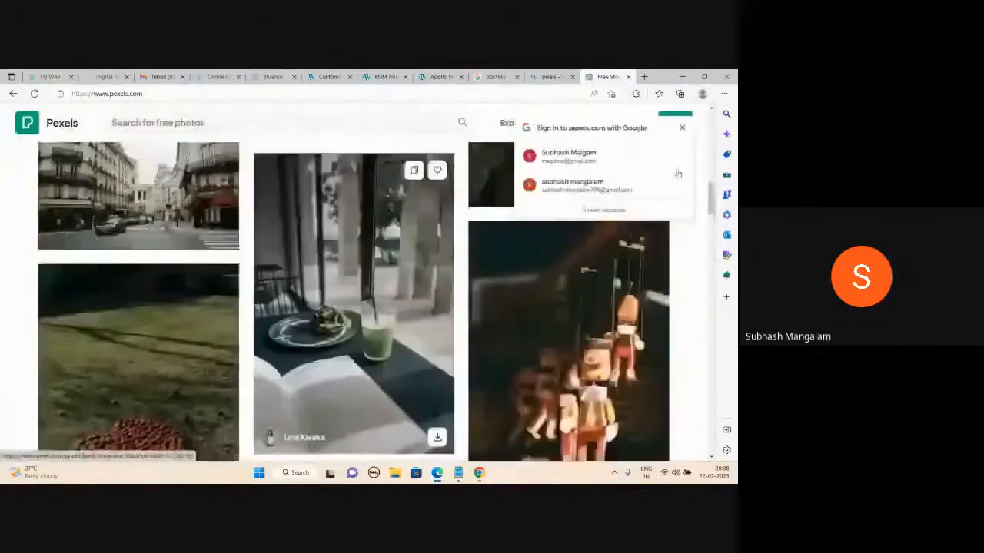
click(682, 127)
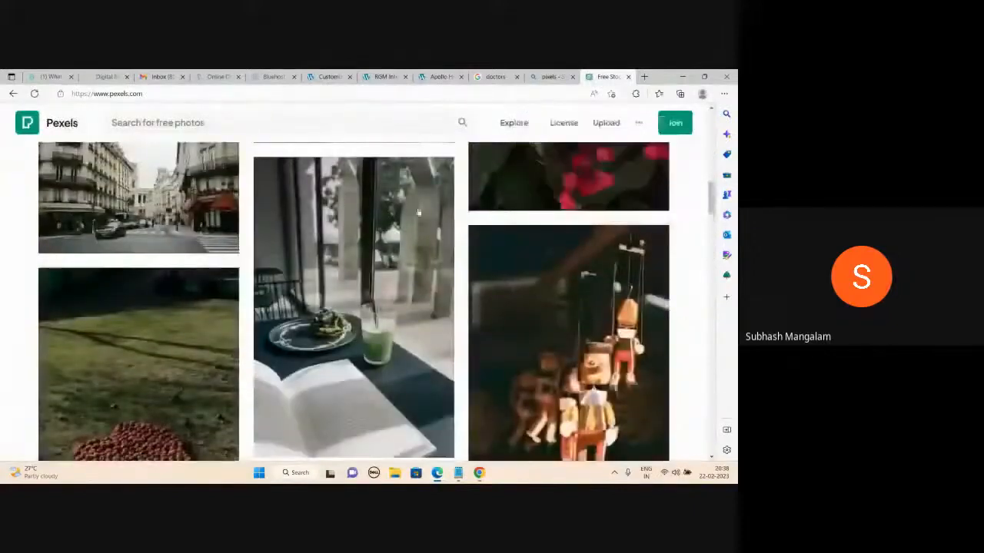
mouse_move(411, 217)
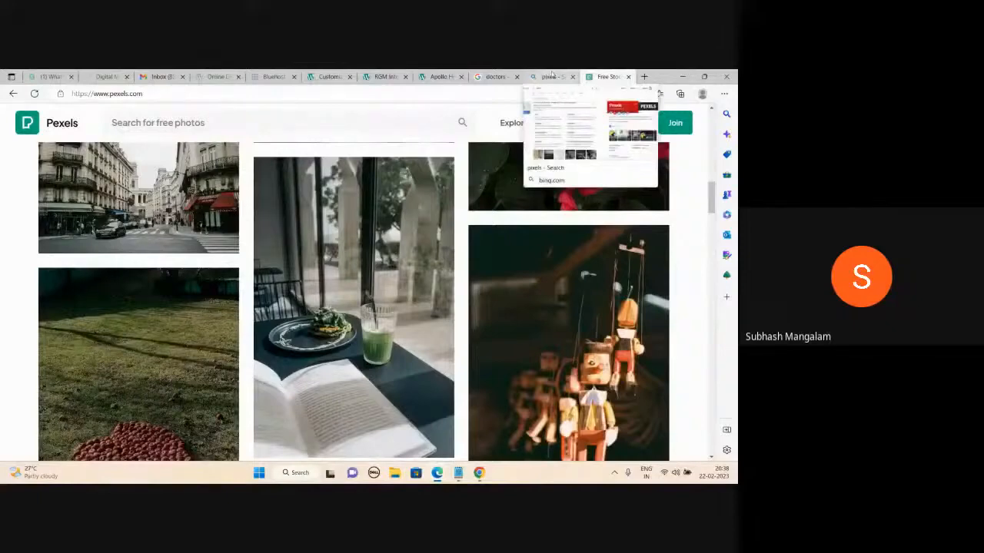
click(496, 76)
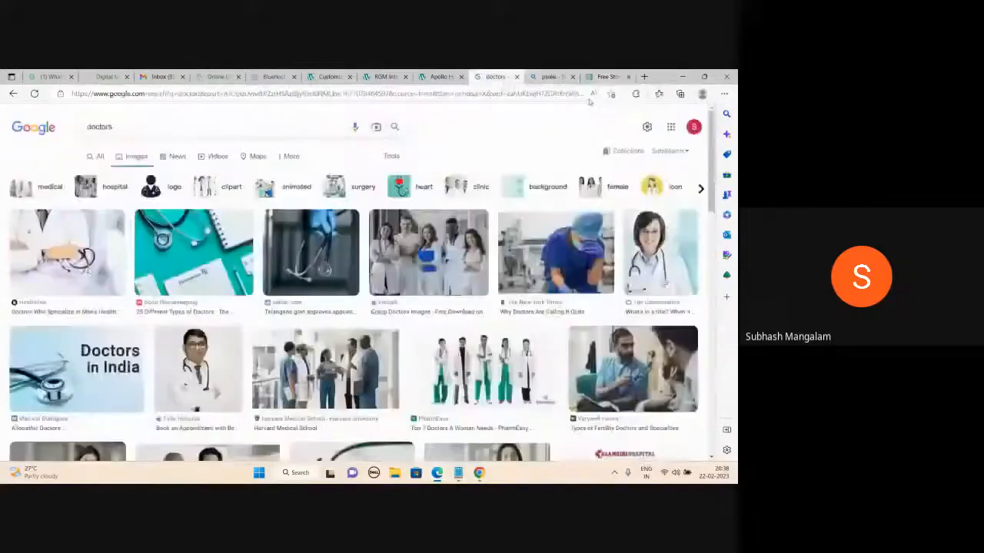
- Open propertylosssolutionllc.com in a new tab, scroll through its homepage, then go back to Pexels
click(644, 76)
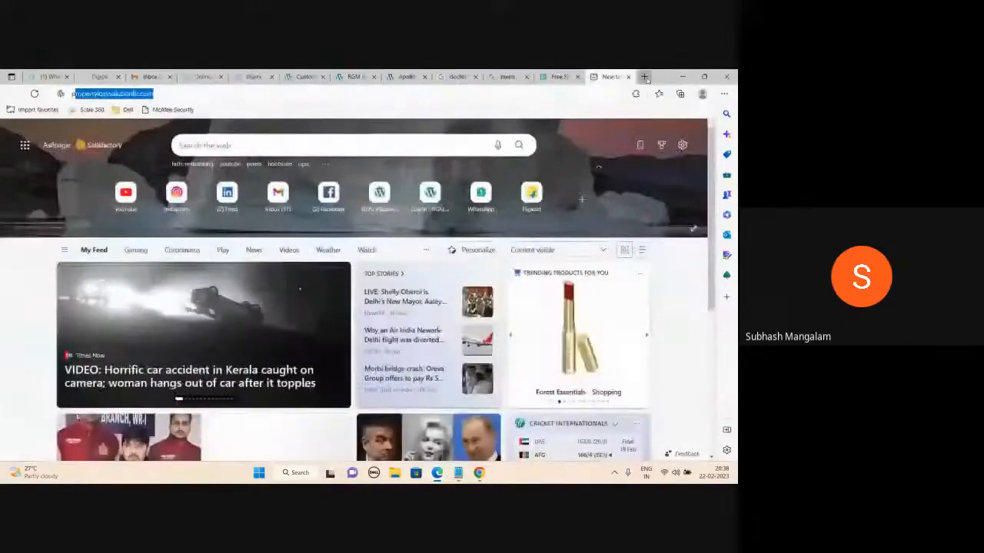
key(Return)
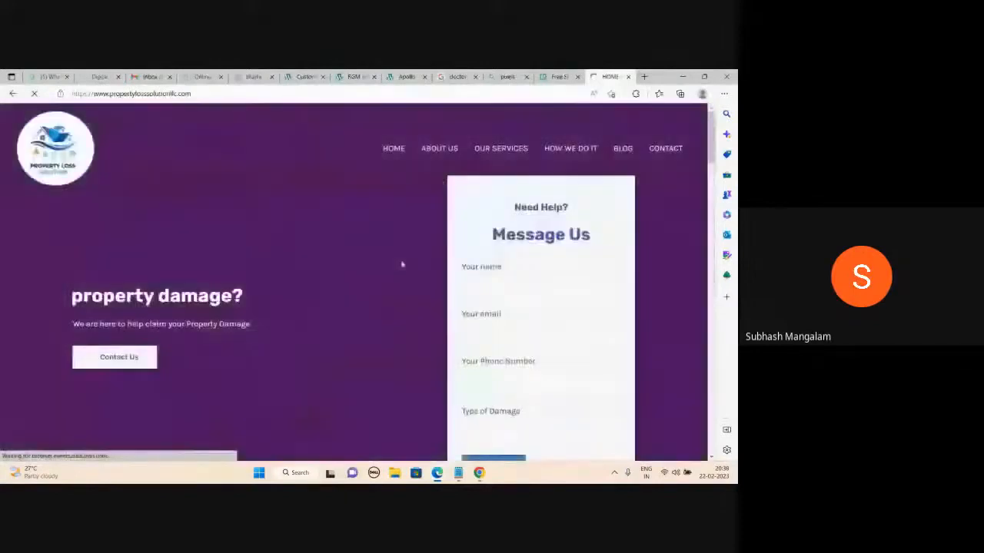
scroll(401, 264, down, 2)
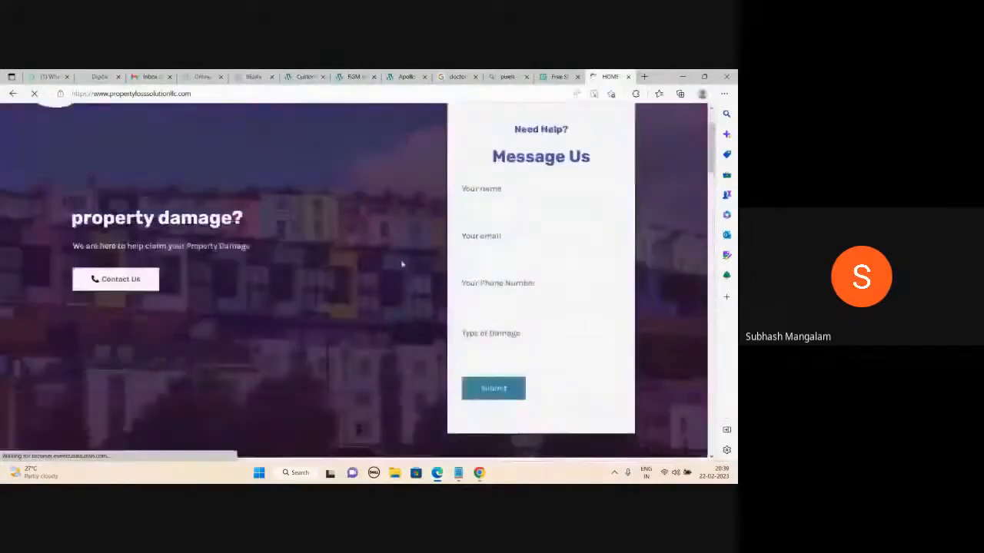
scroll(402, 264, down, 3)
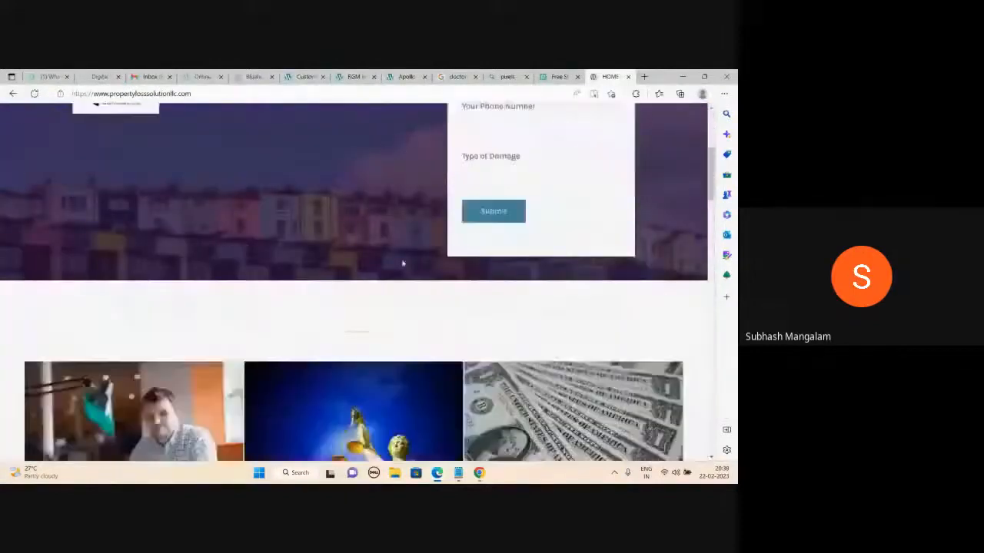
scroll(402, 263, down, 3)
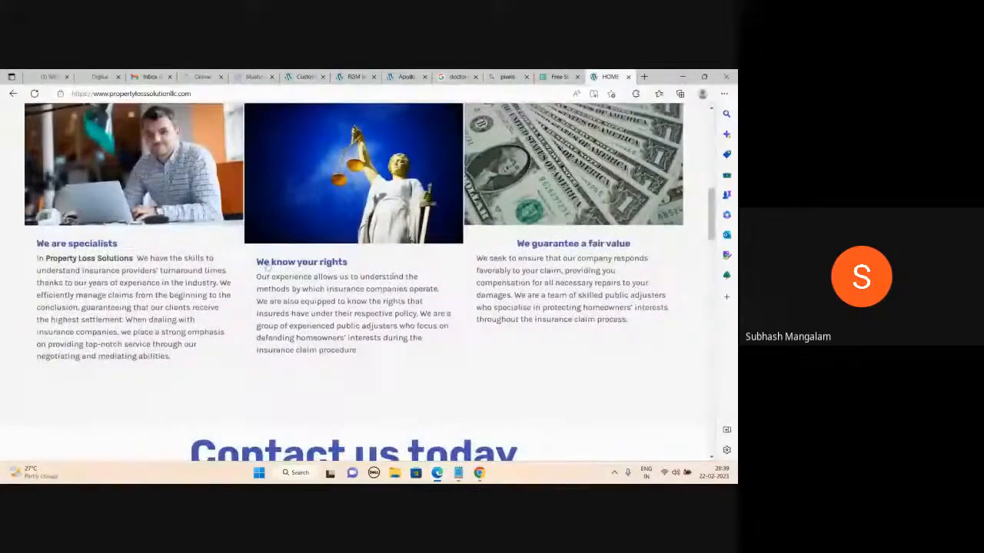
scroll(262, 266, down, 4)
scroll(262, 265, up, 2)
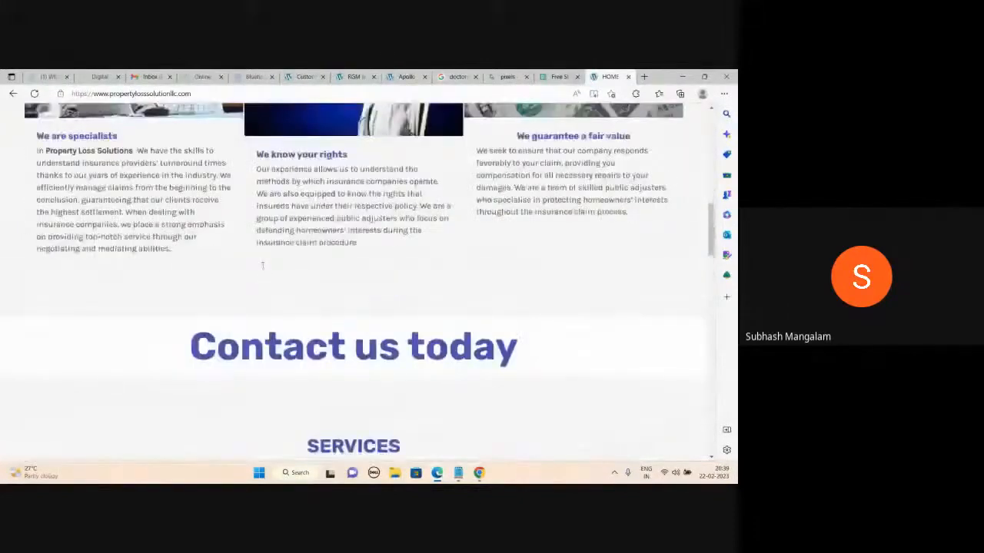
scroll(262, 266, up, 2)
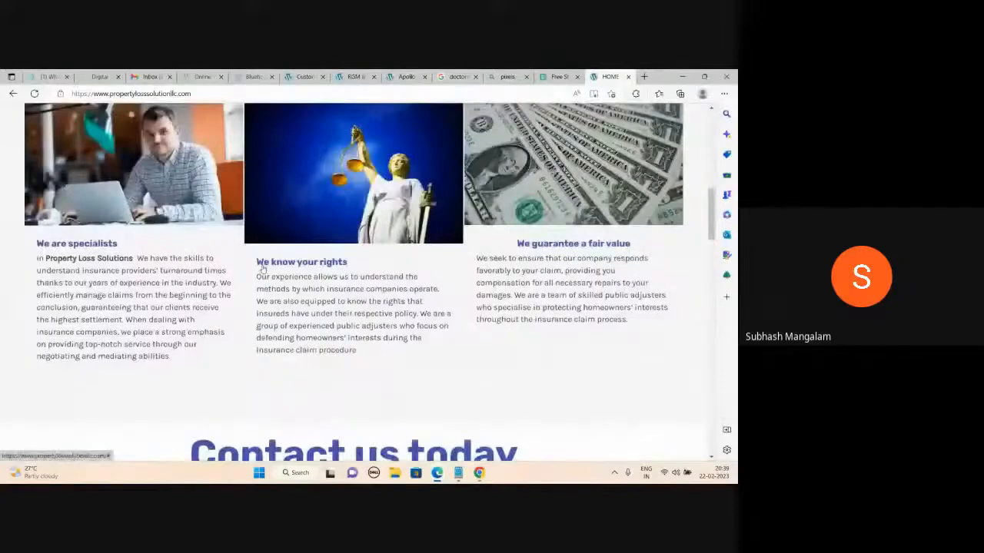
scroll(262, 266, up, 3)
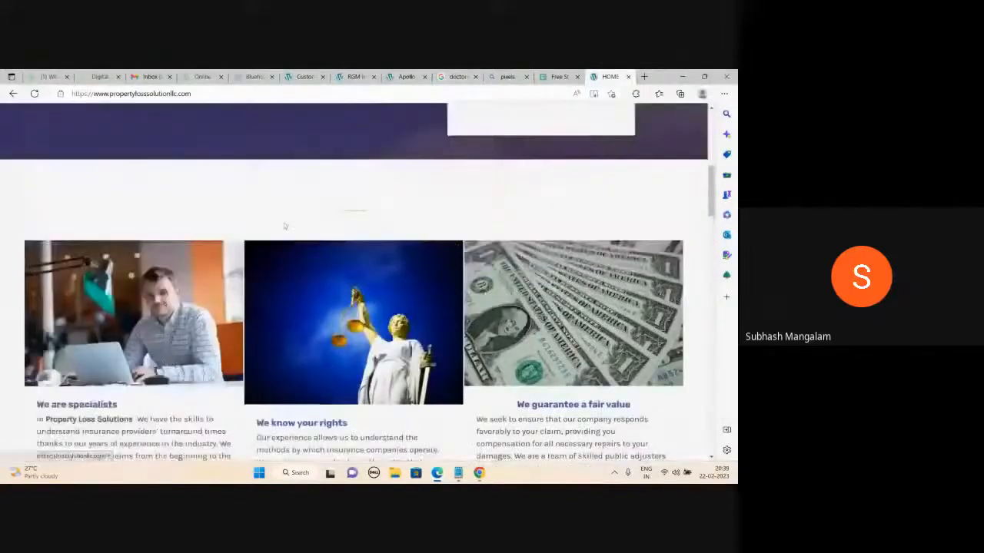
scroll(284, 226, down, 8)
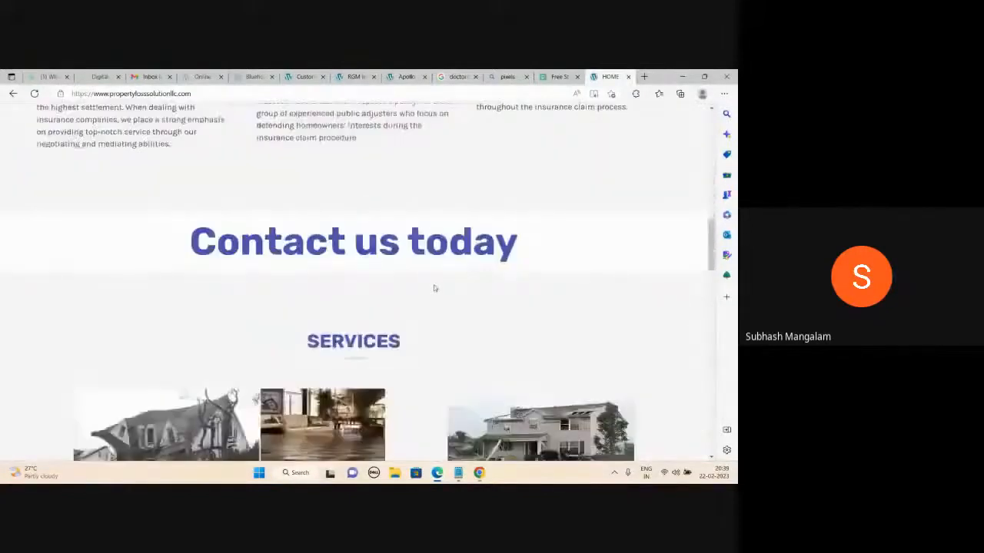
scroll(433, 288, down, 10)
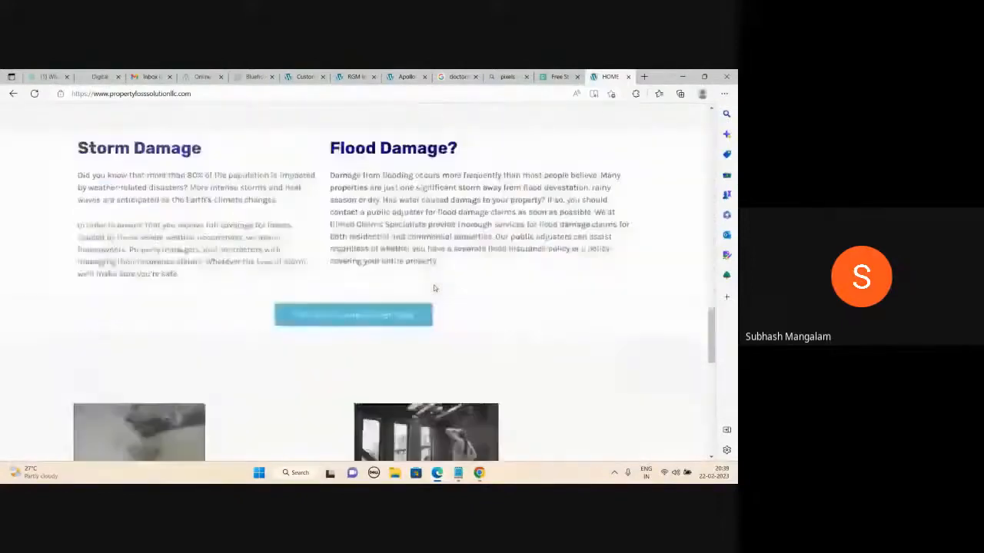
scroll(433, 289, up, 15)
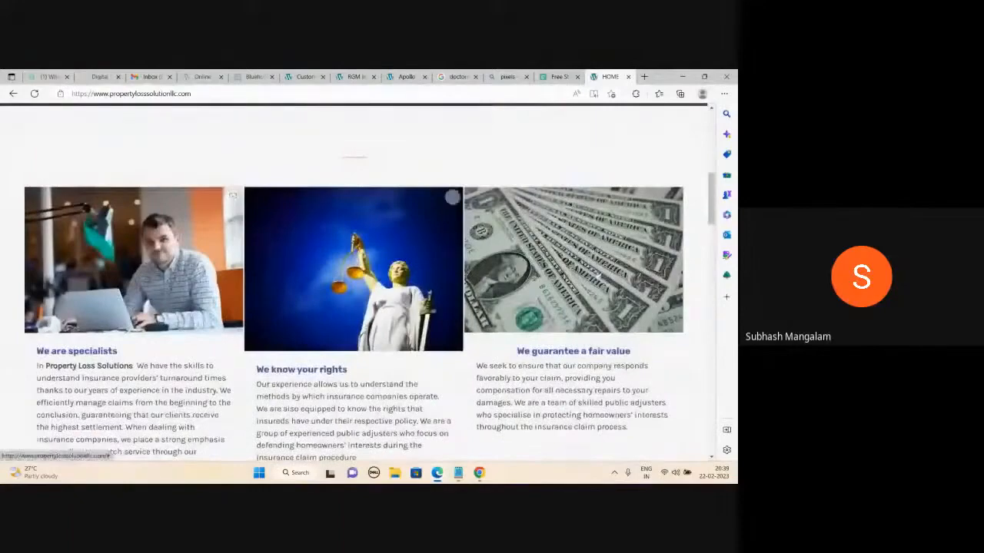
scroll(598, 273, down, 15)
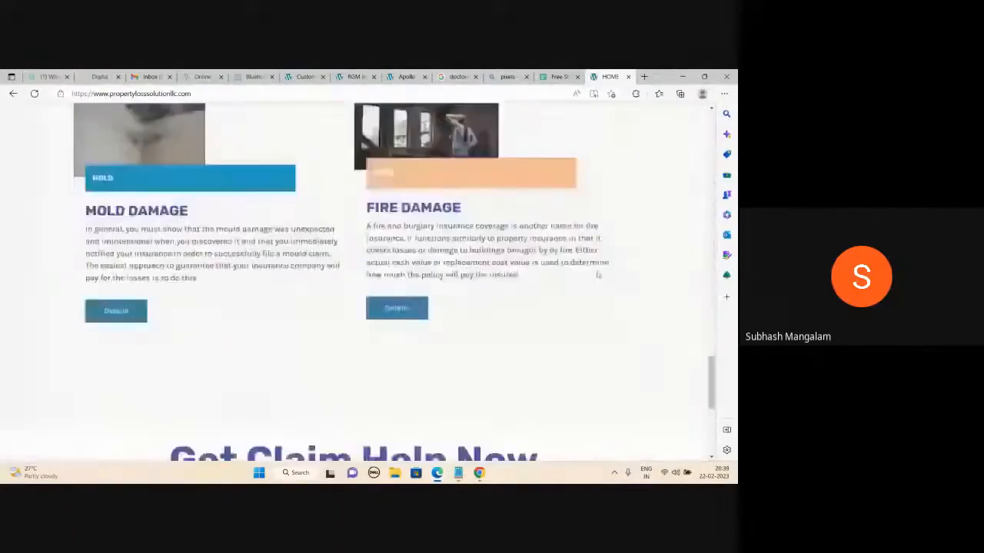
scroll(598, 273, up, 15)
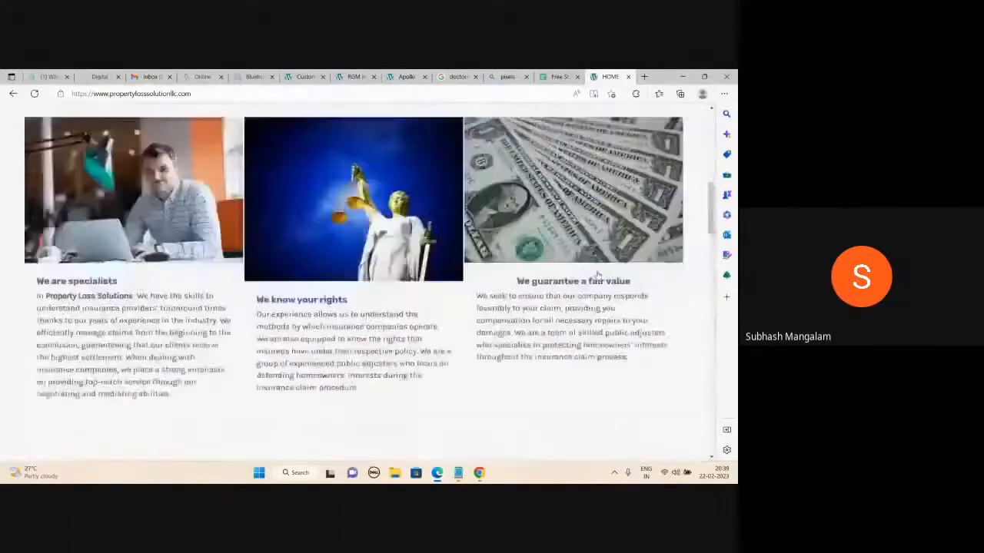
scroll(598, 274, up, 6)
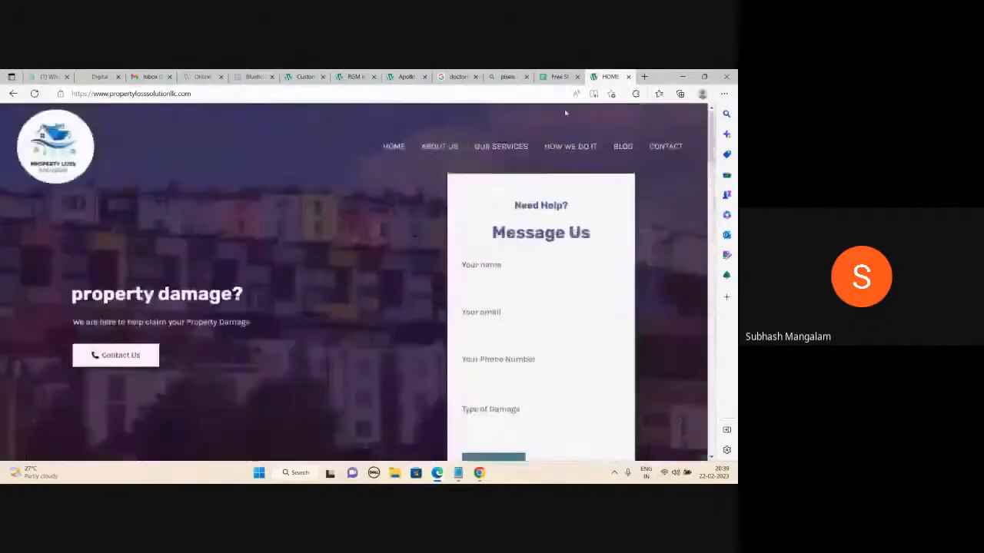
click(557, 77)
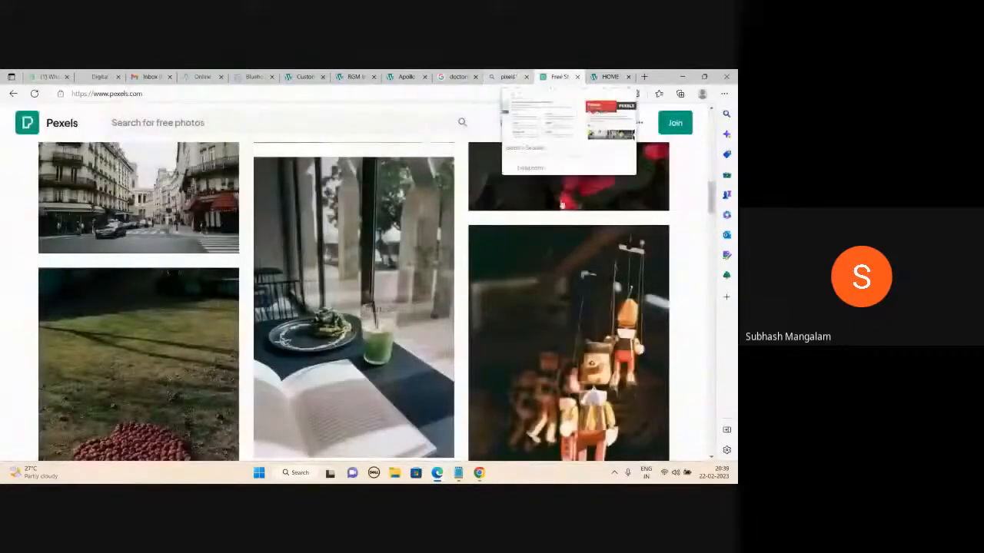
- Save the AAMC photo of three smiling doctors from Google Images to the Desktop
click(459, 76)
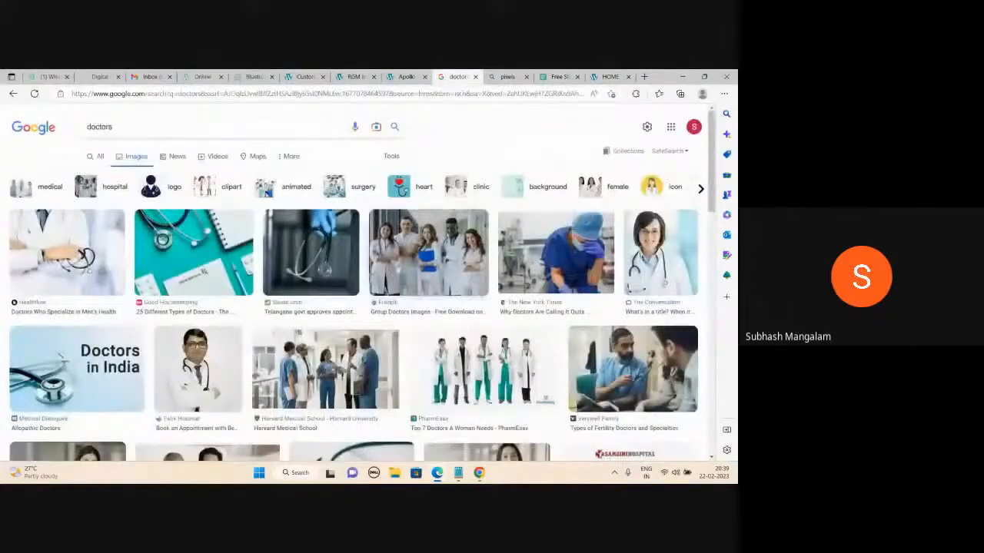
scroll(409, 265, down, 3)
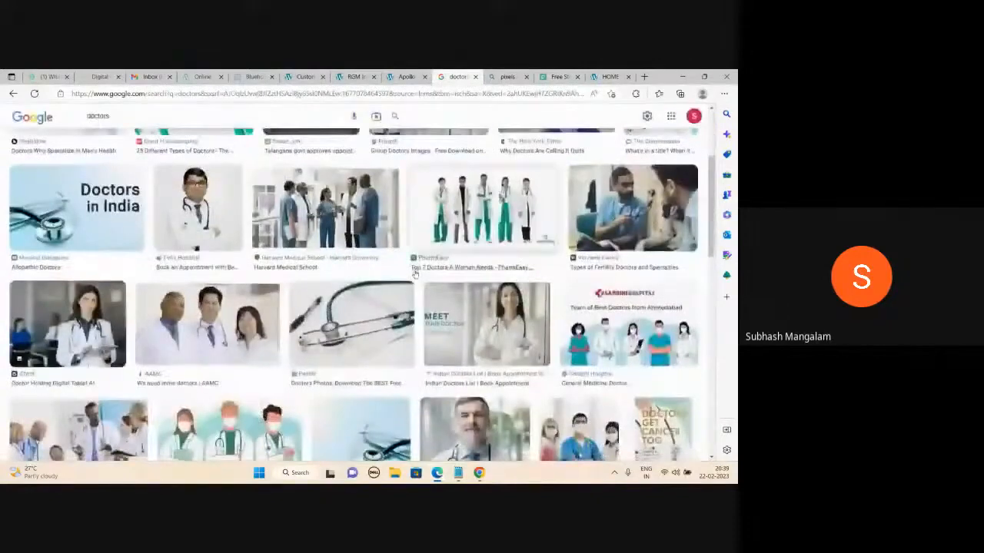
scroll(414, 274, up, 3)
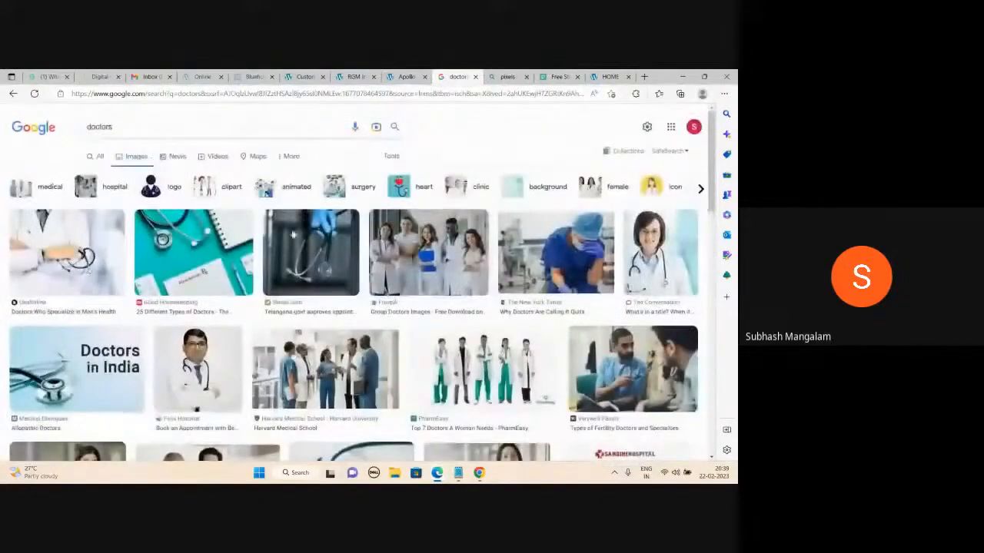
right_click(415, 246)
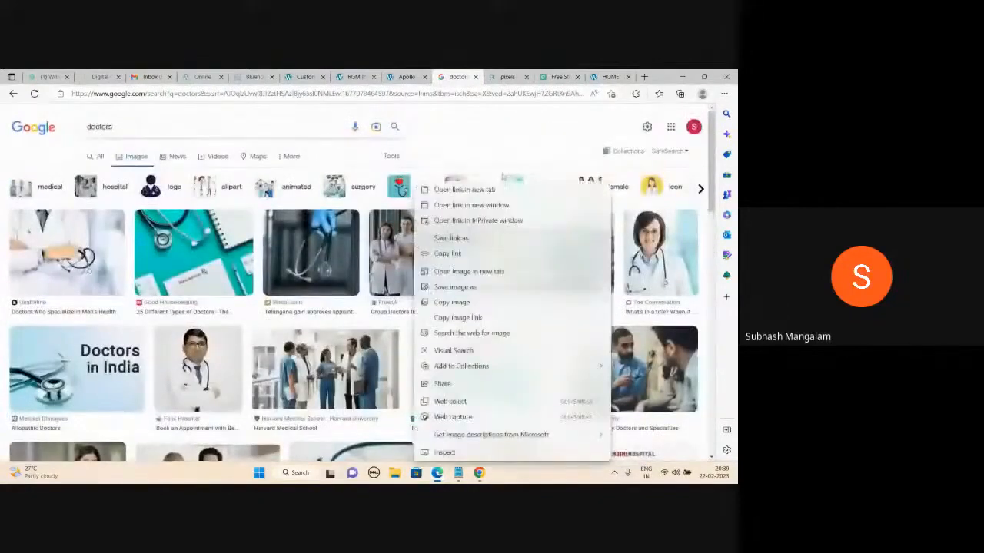
click(498, 129)
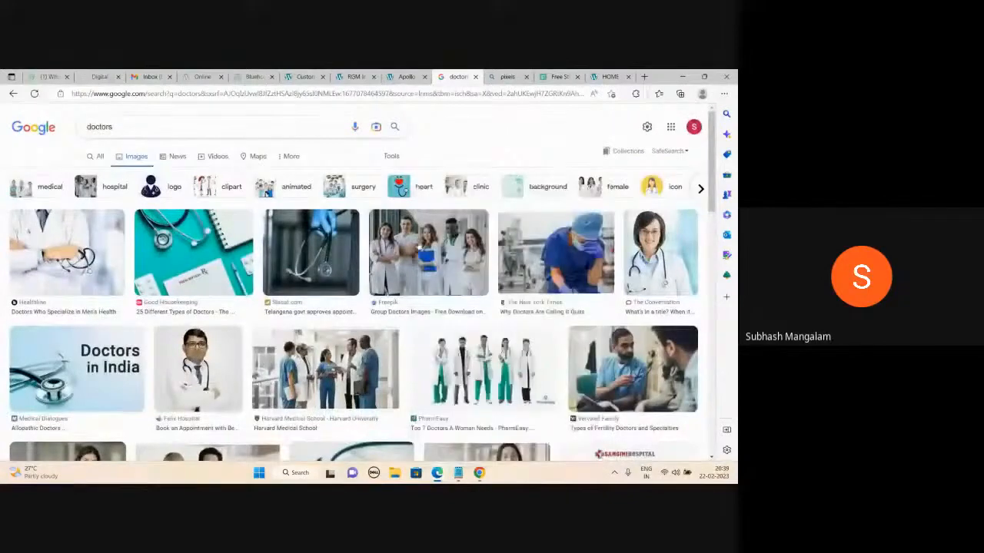
scroll(419, 246, down, 3)
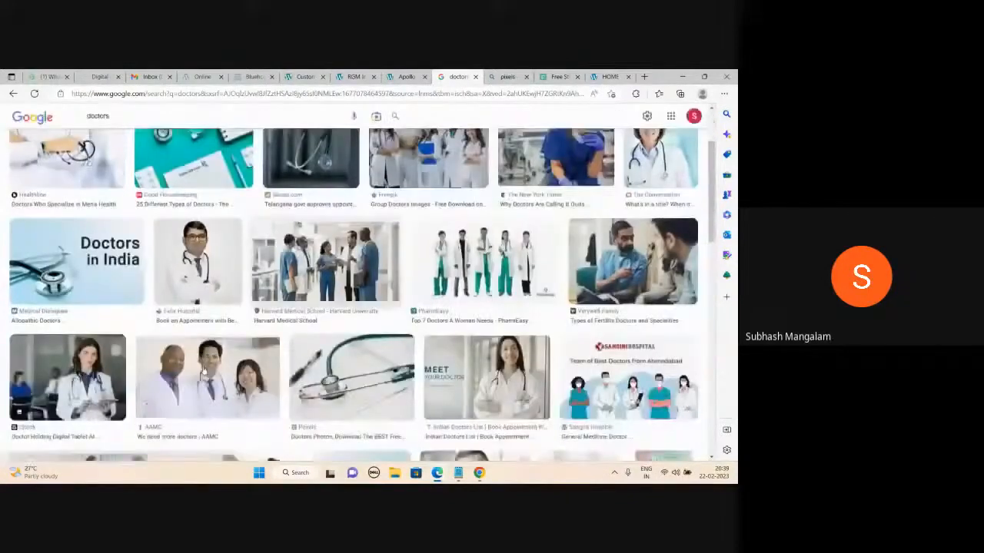
click(203, 374)
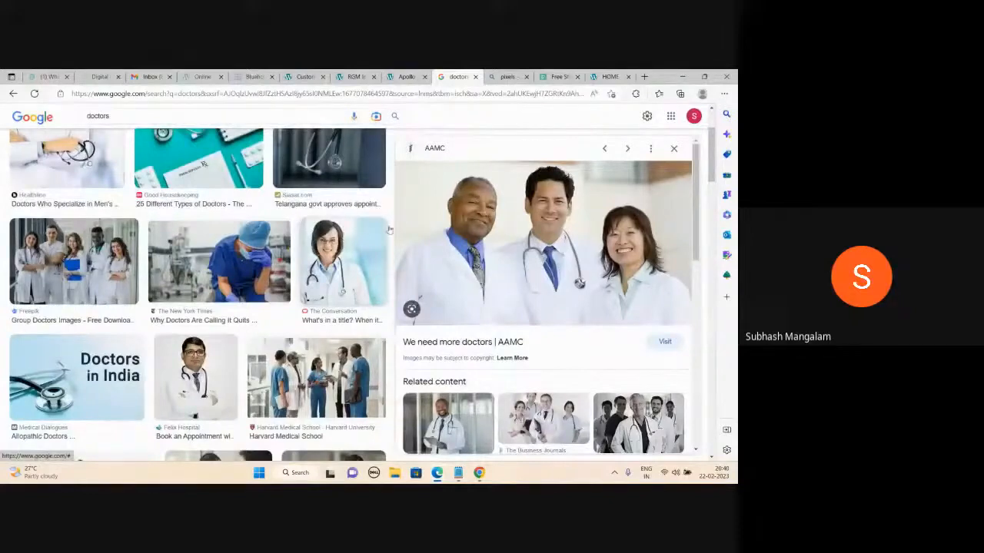
right_click(509, 197)
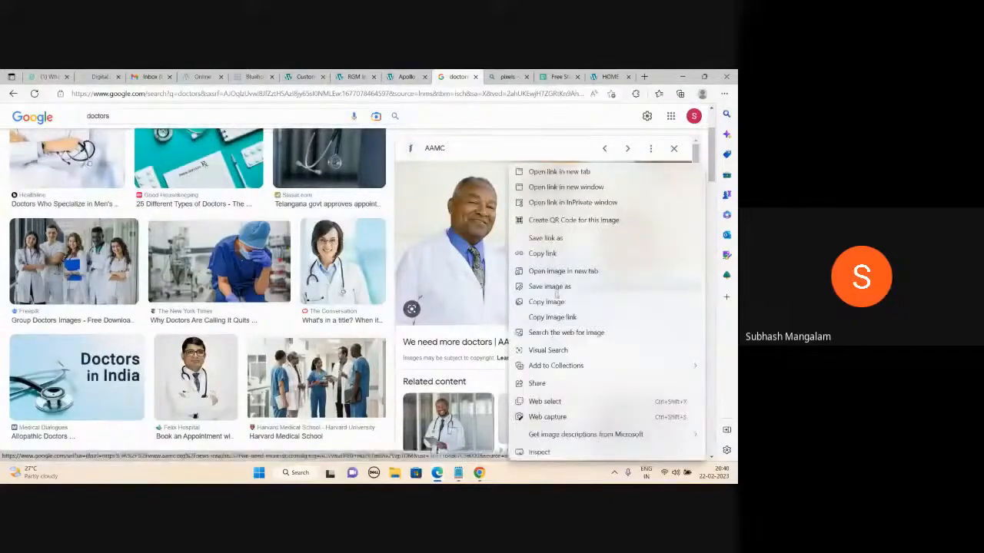
click(549, 286)
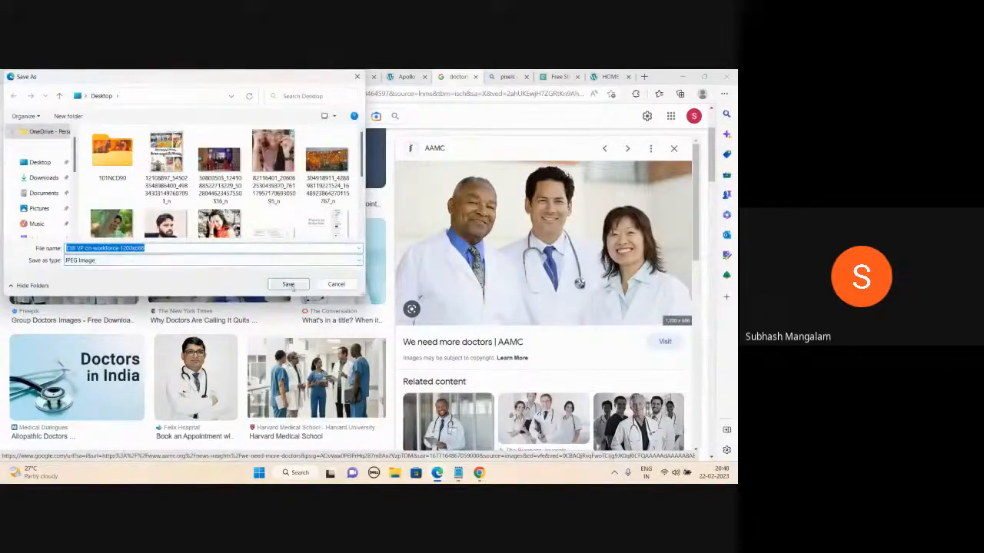
click(288, 285)
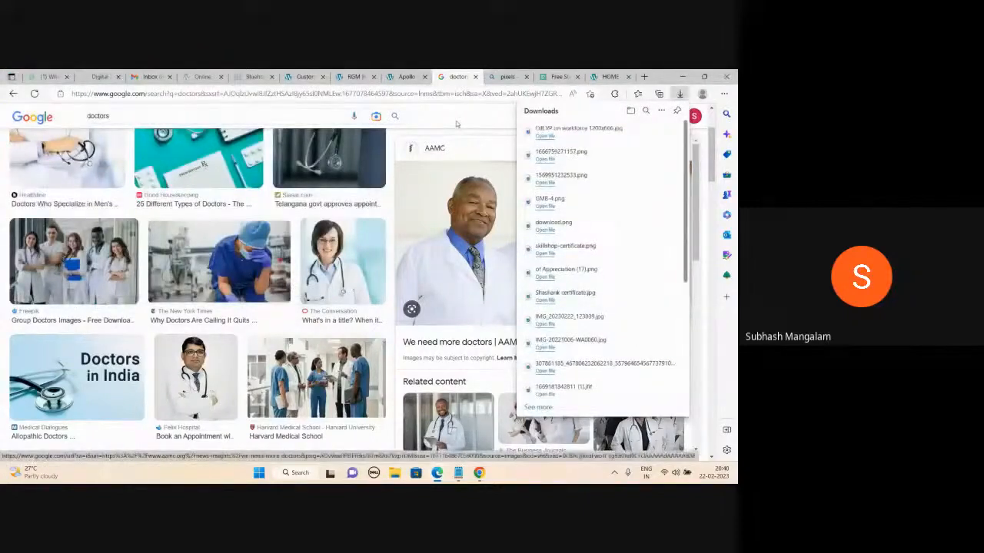
- Save the USNews.com doctors photo to the Desktop
scroll(492, 198, down, 2)
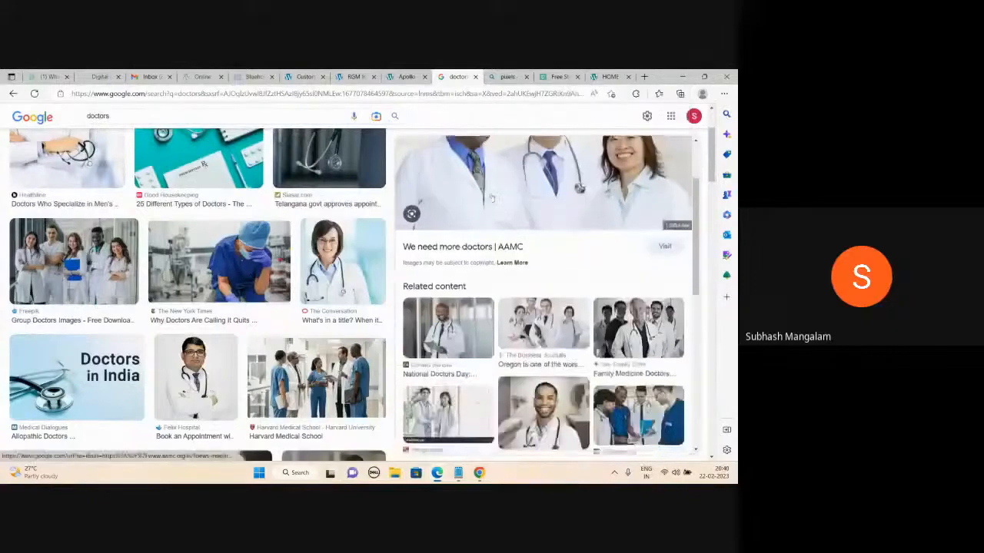
scroll(492, 199, down, 1)
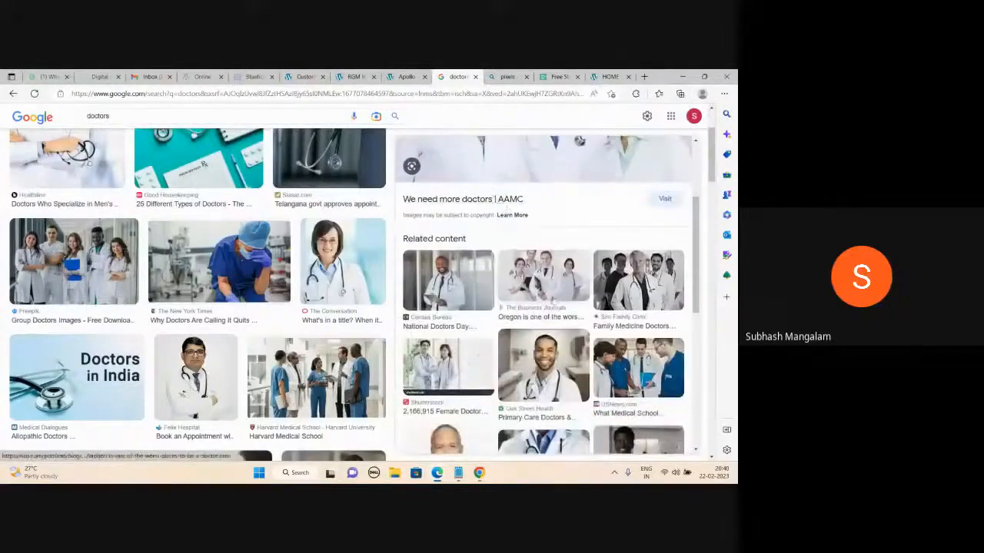
scroll(496, 198, up, 3)
scroll(496, 198, down, 2)
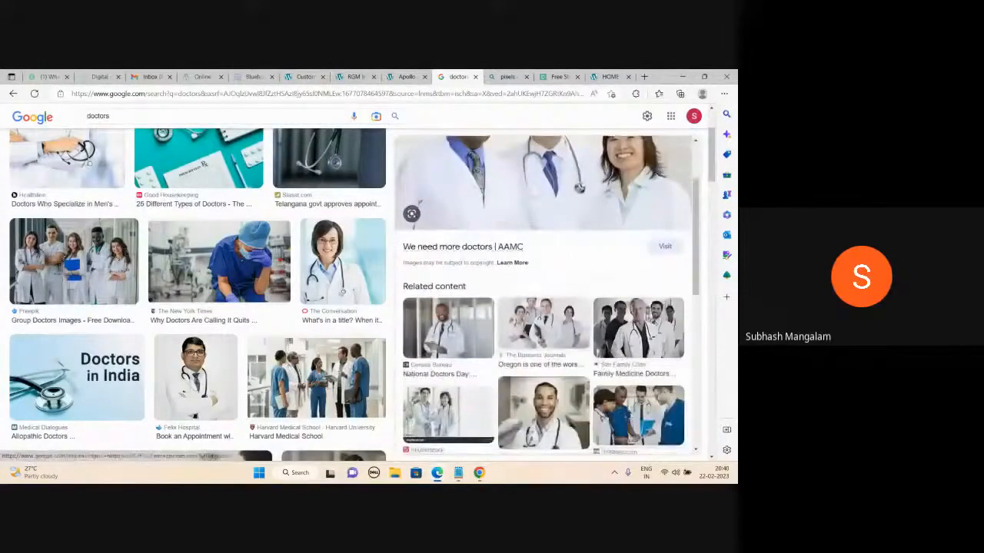
click(635, 417)
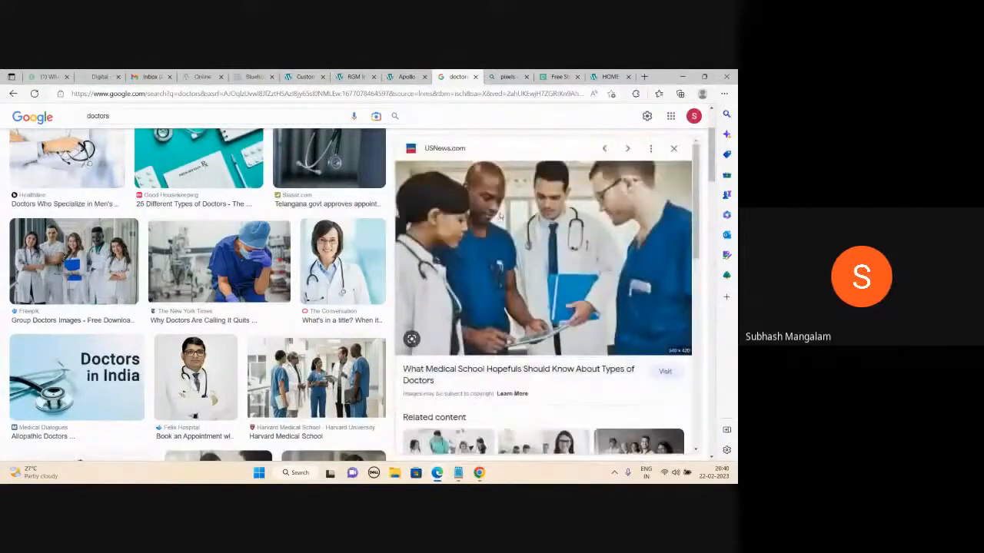
right_click(500, 216)
click(537, 286)
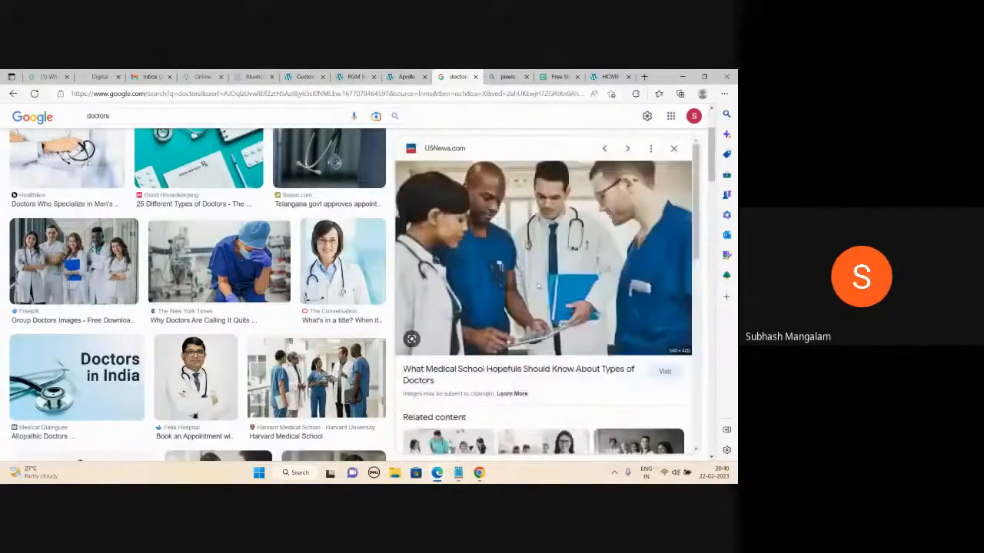
click(288, 284)
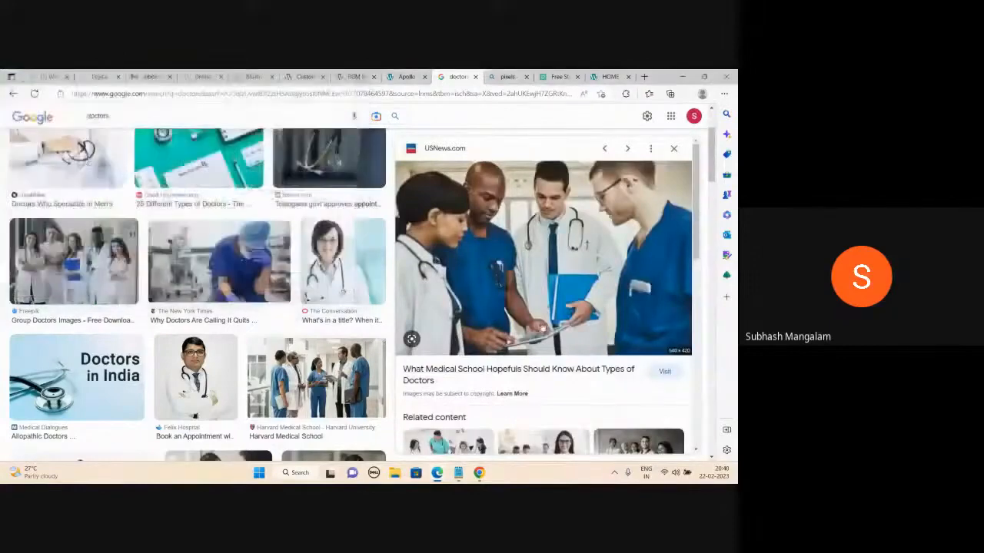
- Save the Dr. Olivier Clinic doctors lineup photo as different-doctors.jpg
click(318, 361)
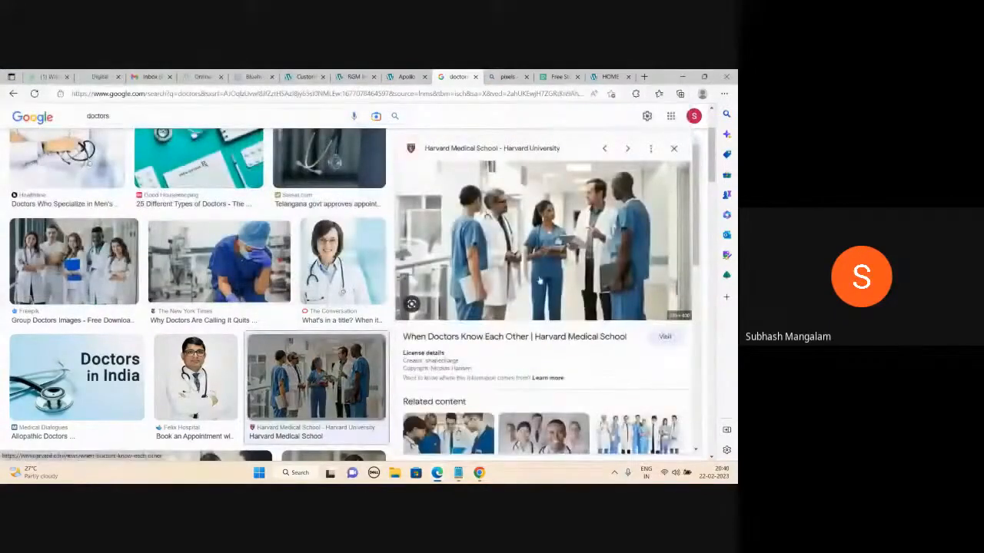
scroll(547, 295, down, 1)
click(637, 392)
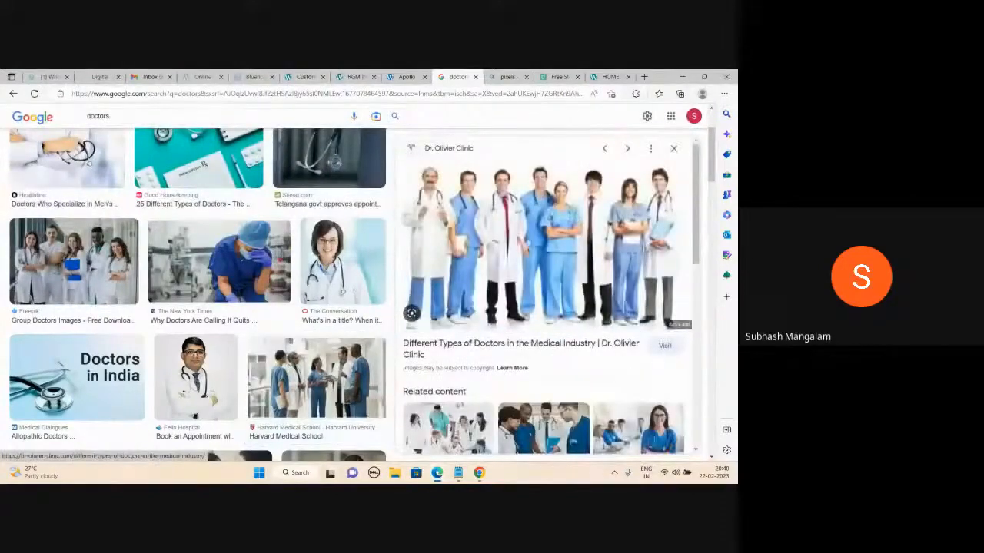
right_click(514, 165)
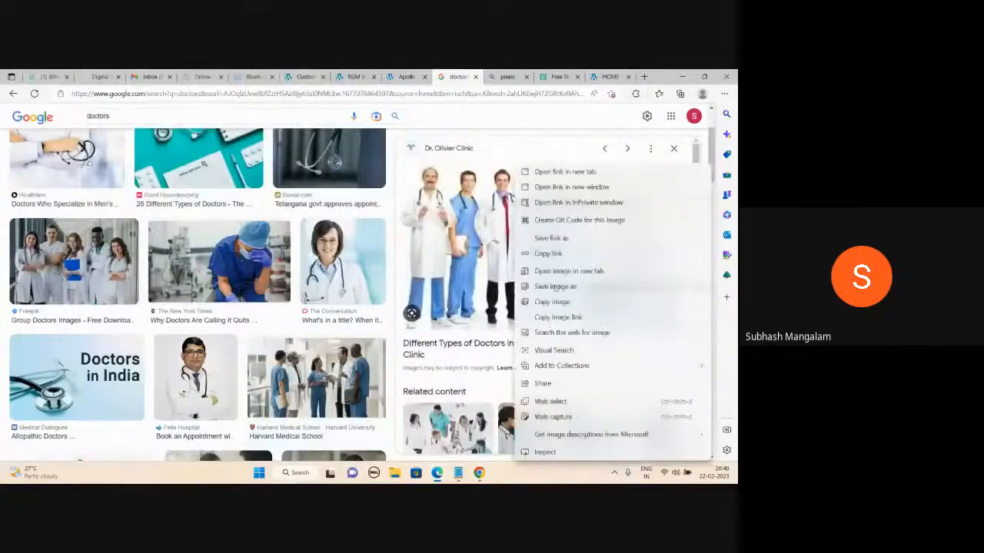
click(554, 287)
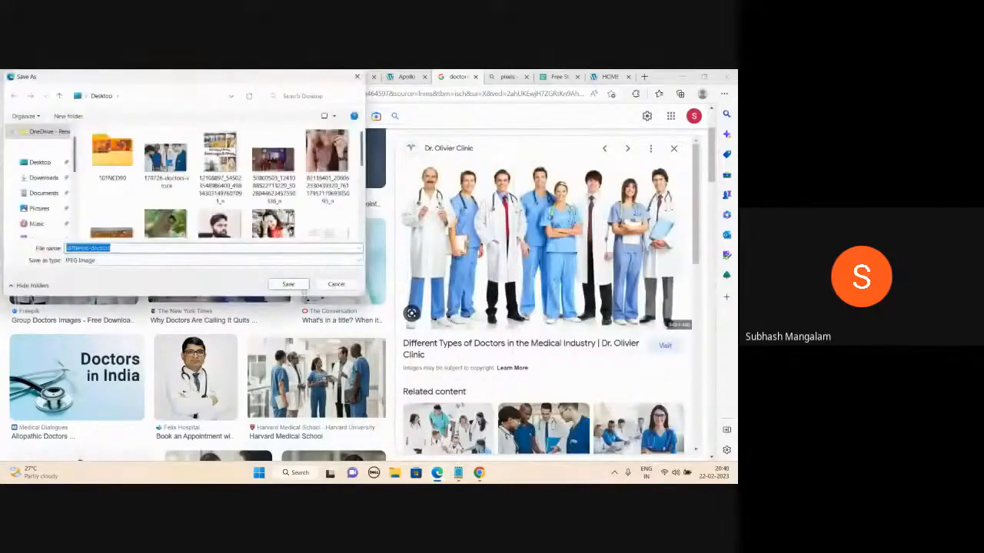
click(287, 284)
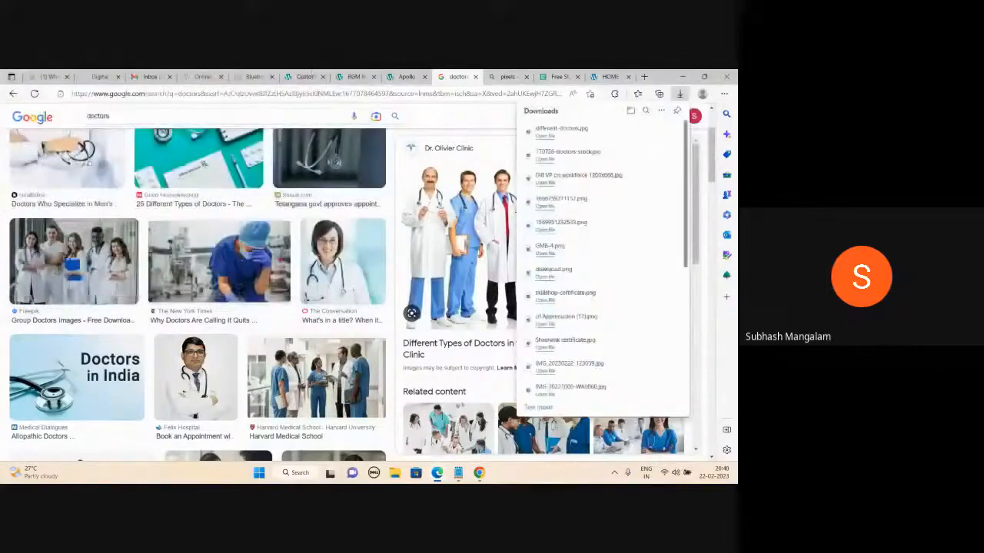
click(305, 76)
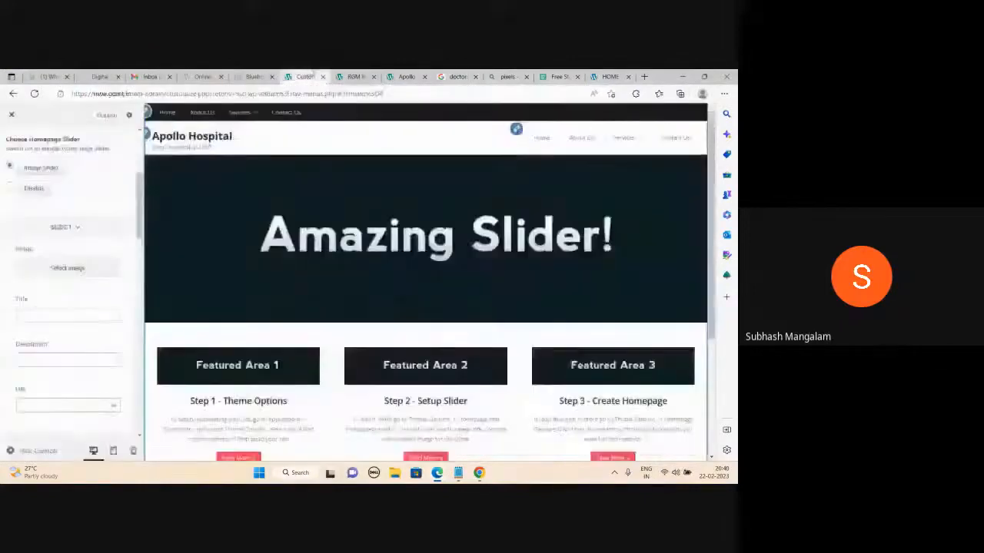
- Upload the 170726-doctors-stock photo and set it as Slide 1's image
click(61, 269)
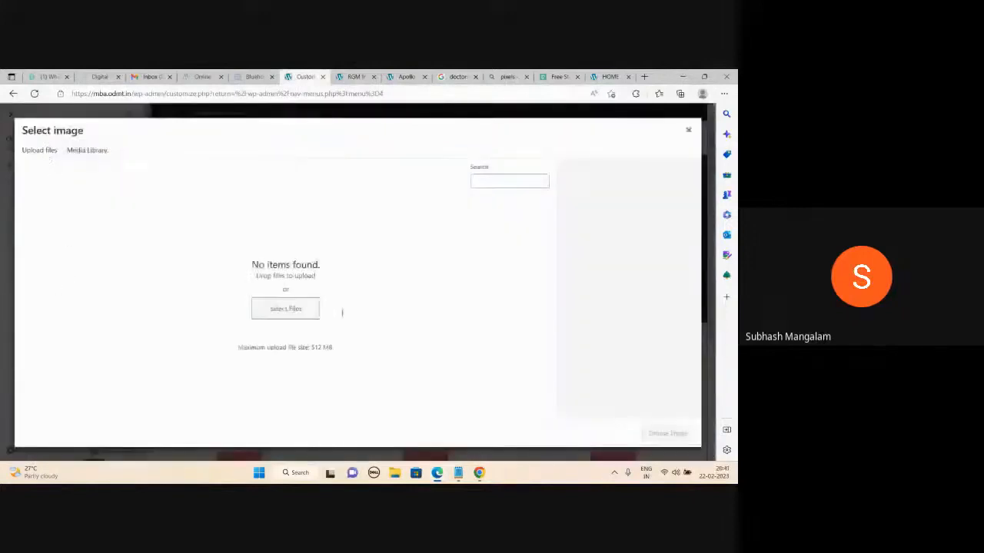
click(376, 289)
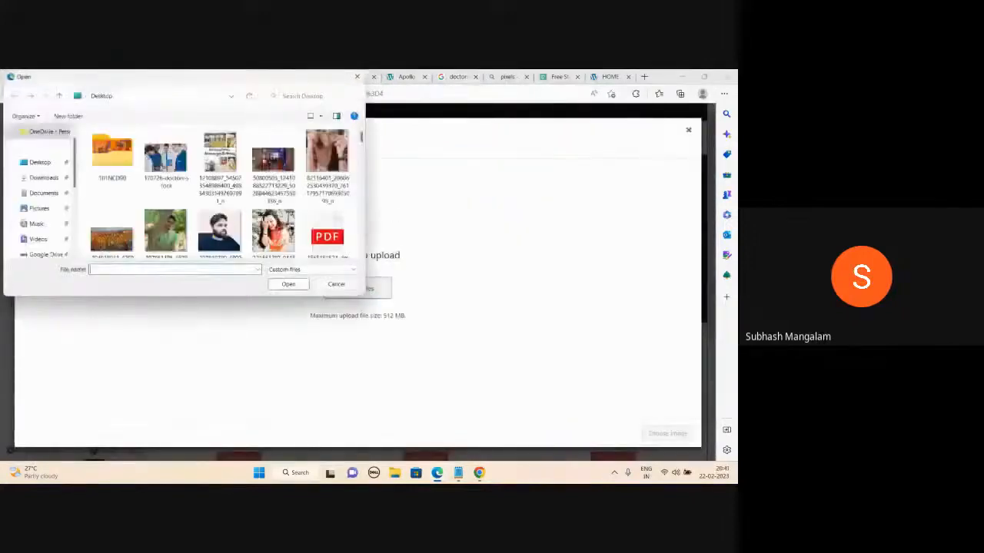
double_click(165, 157)
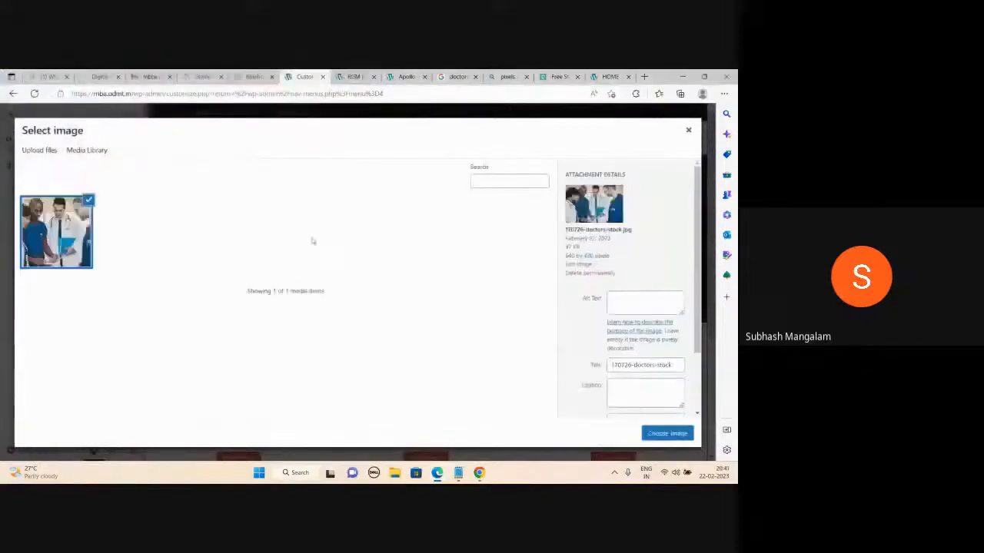
click(665, 435)
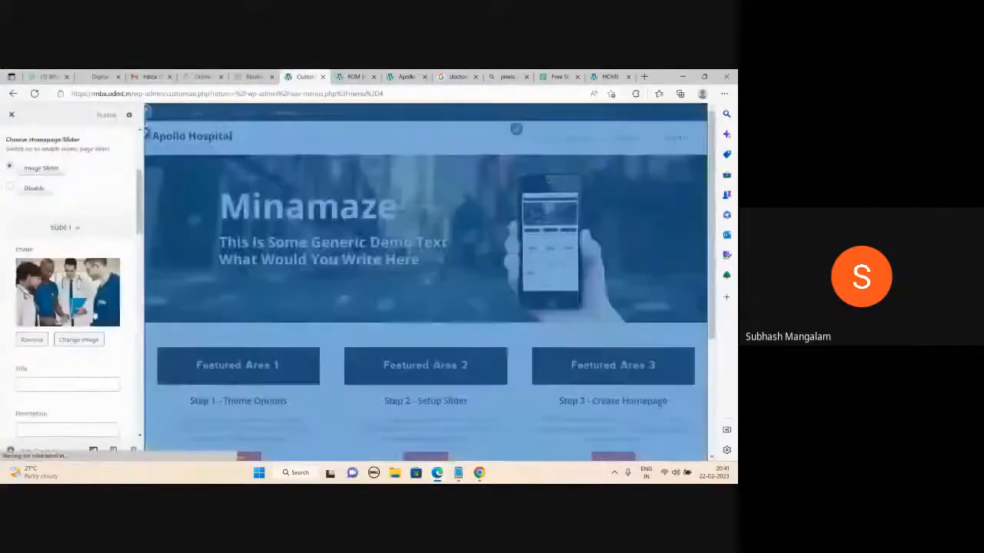
- Upload the different-doctors photo and set it as Slide 2's image
scroll(95, 328, down, 3)
click(104, 352)
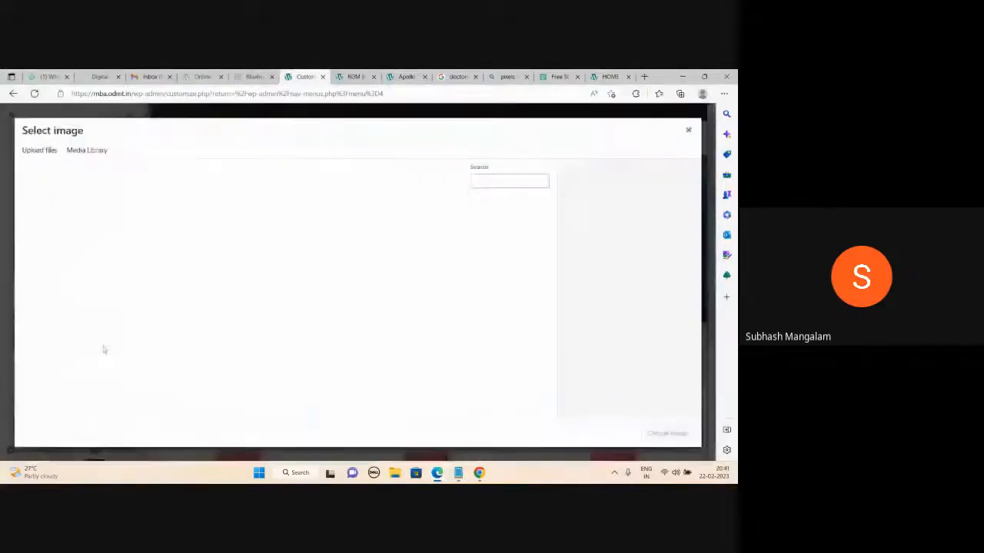
click(39, 150)
click(357, 288)
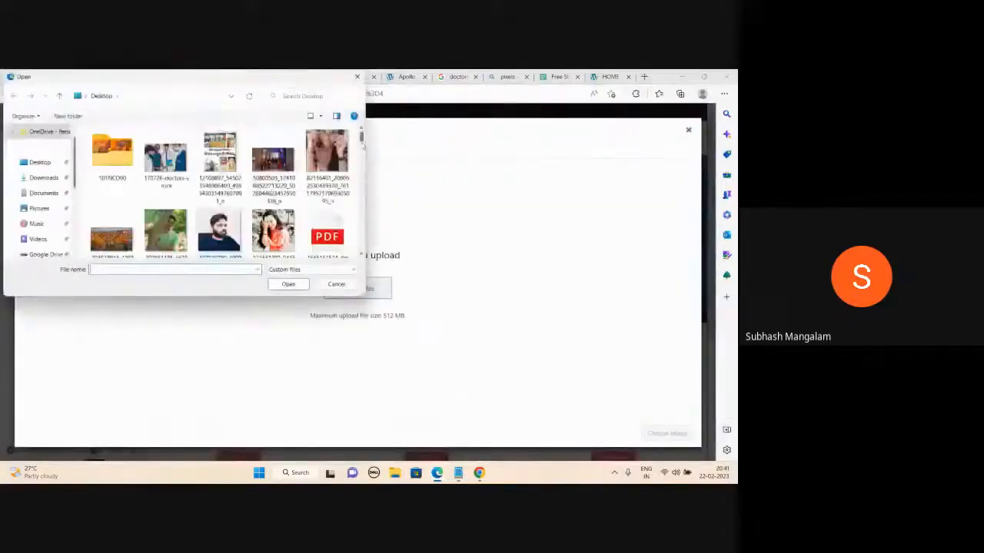
scroll(361, 144, down, 5)
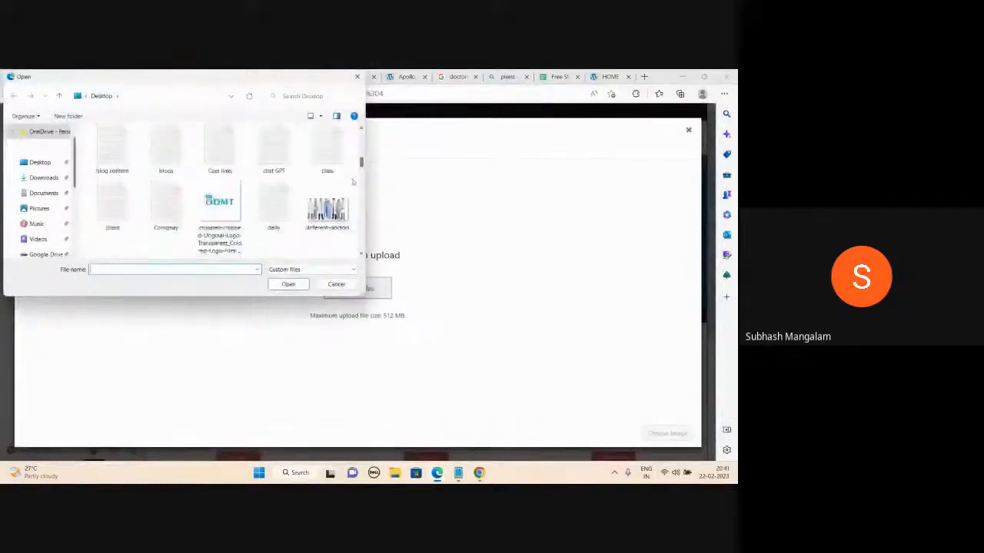
double_click(328, 209)
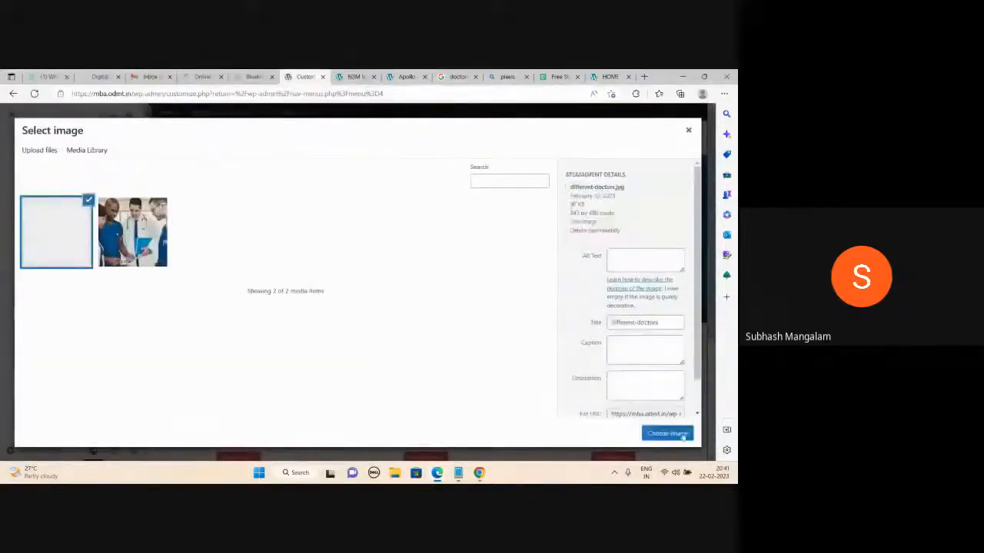
click(681, 436)
- Set the uploaded Dil VP on workforce three-doctors photo as Slide 3's image and publish
scroll(87, 304, down, 3)
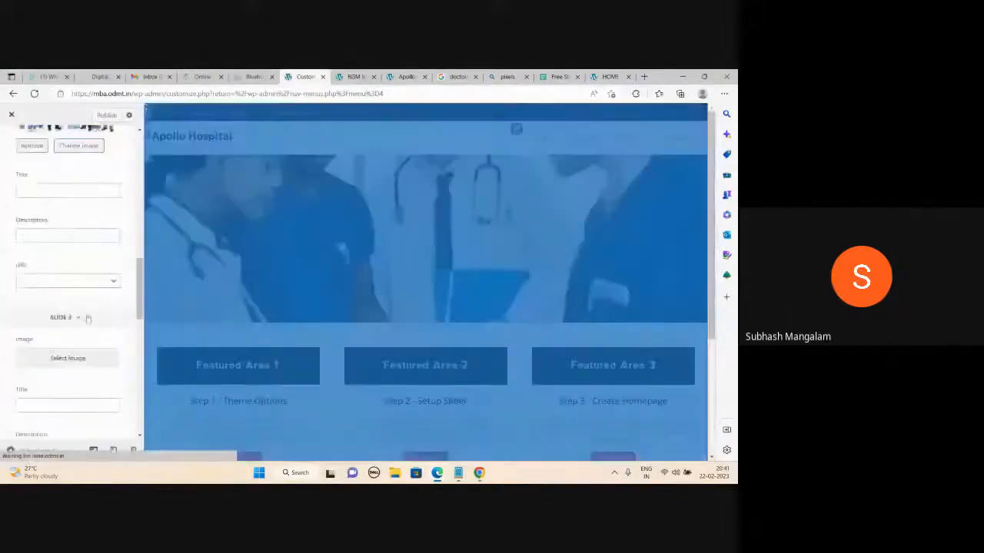
click(77, 351)
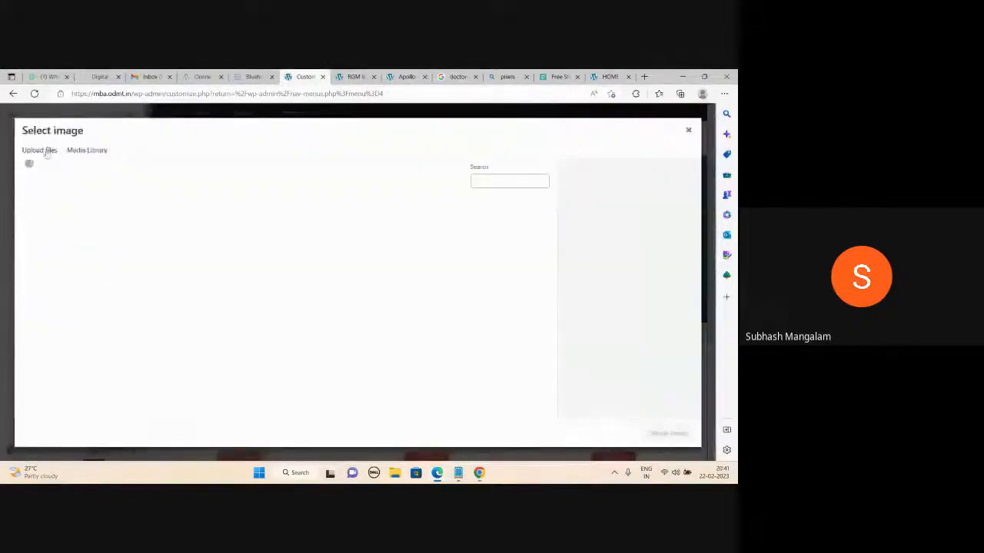
click(40, 150)
click(353, 290)
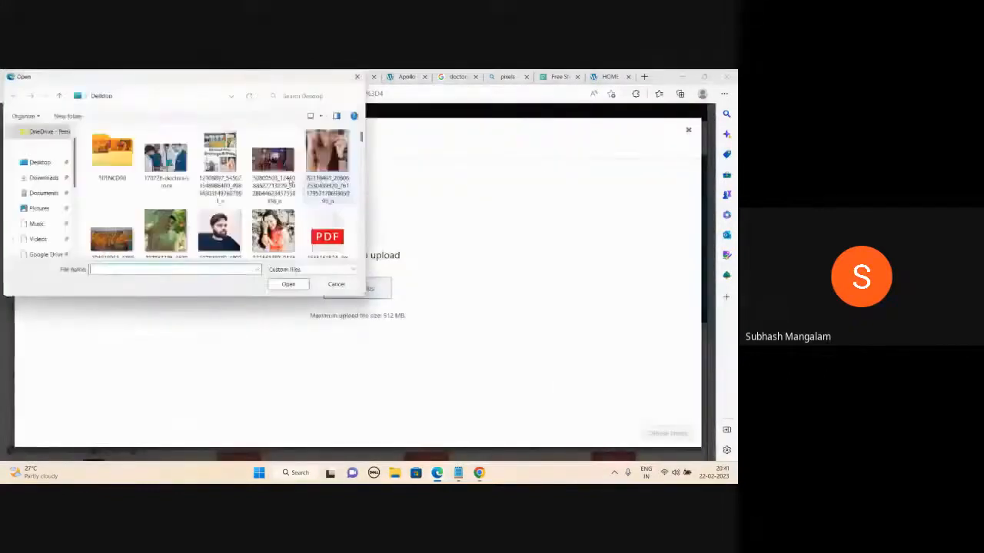
scroll(292, 189, down, 5)
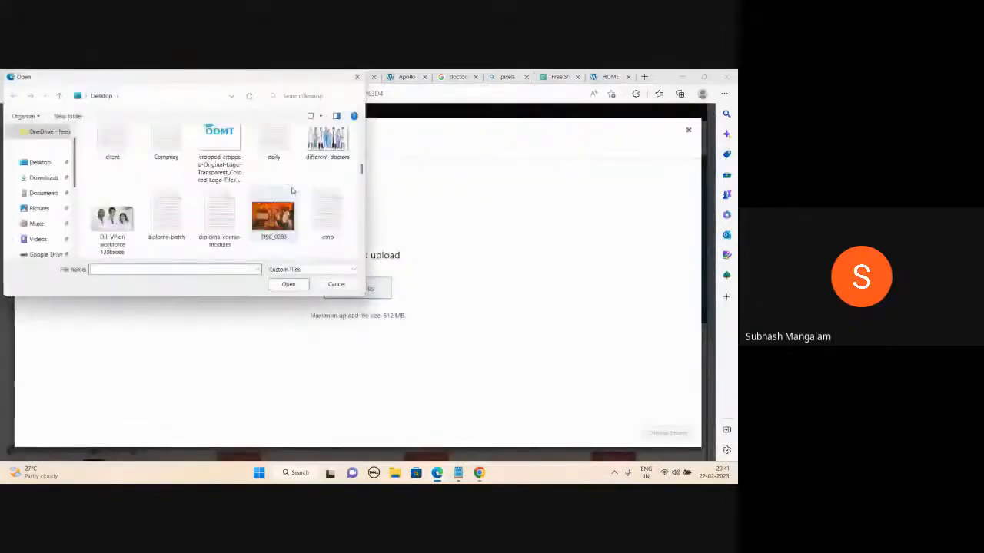
double_click(112, 219)
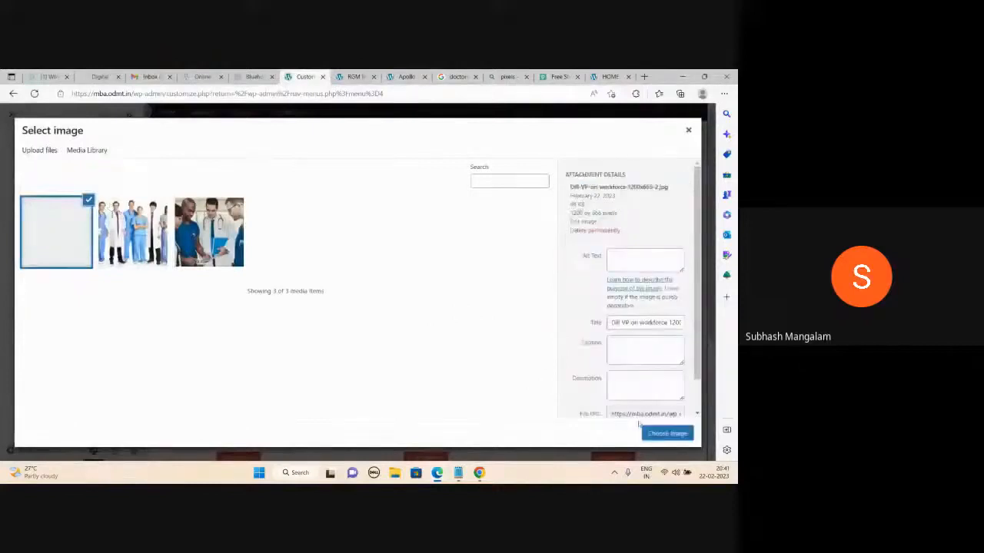
click(649, 432)
click(106, 115)
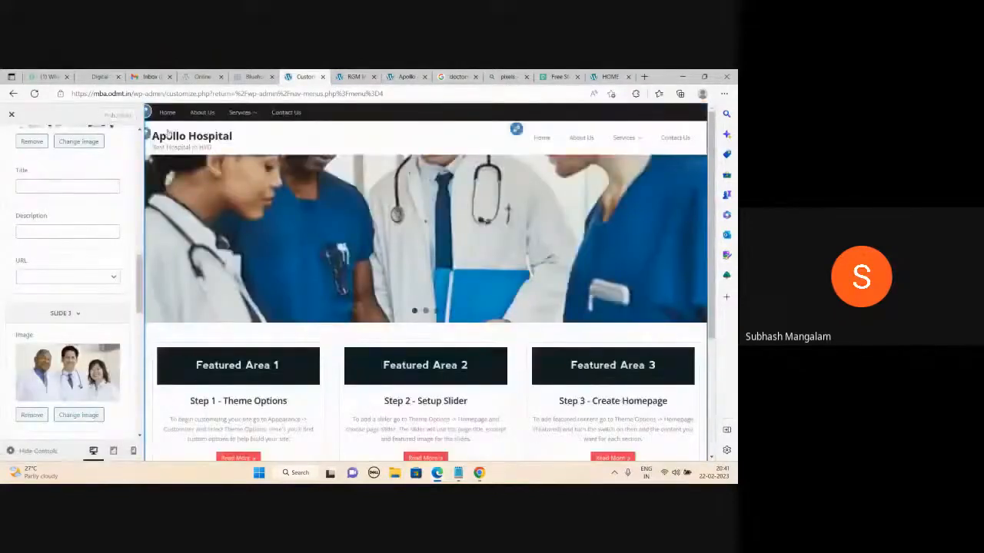
- Load the live Apollo Hospital homepage by entering mba in the address bar
click(353, 77)
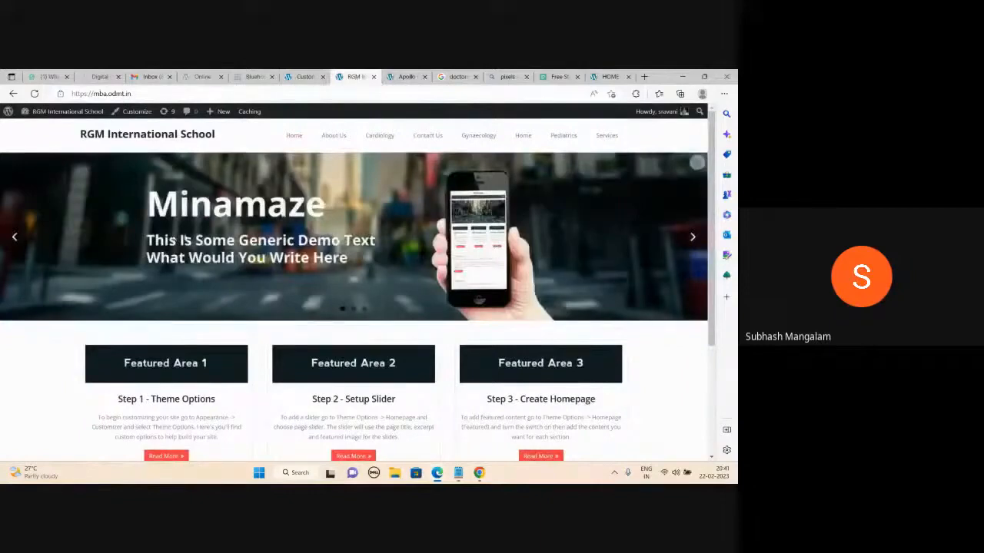
click(405, 77)
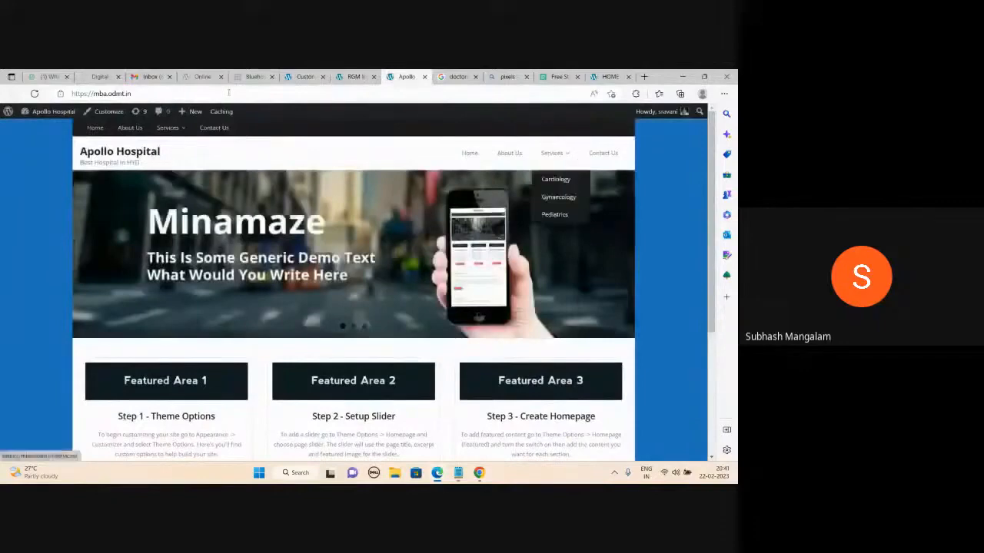
click(458, 77)
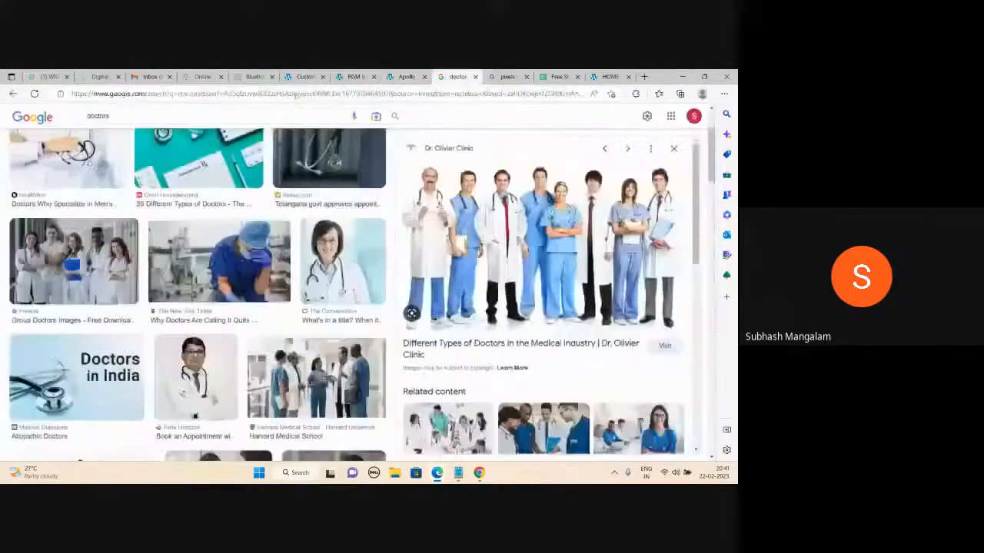
click(295, 96)
text(mba)
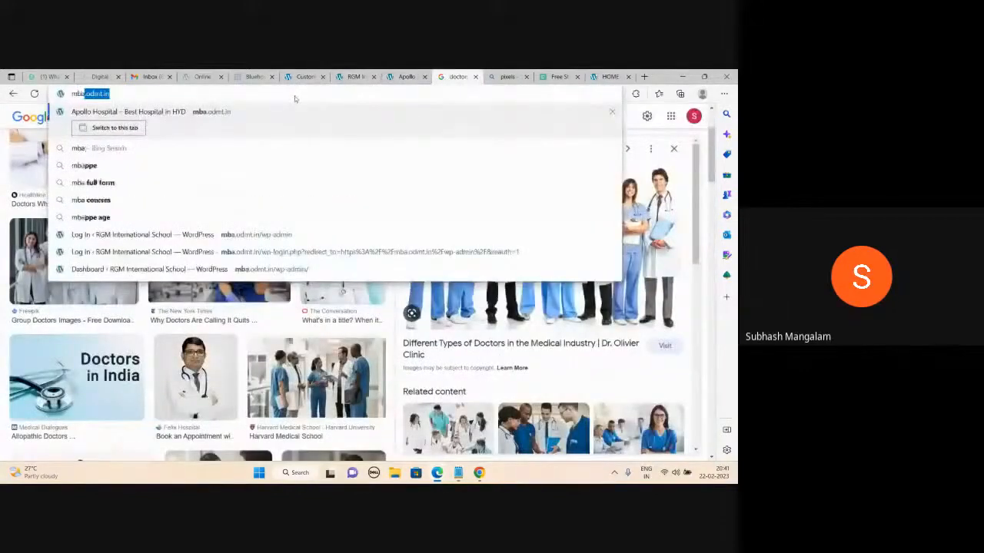
key(Return)
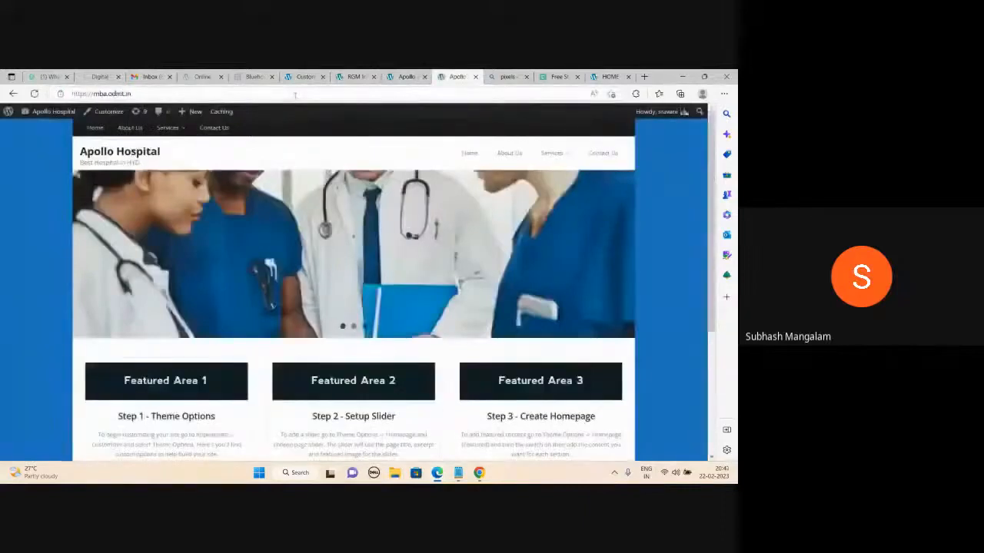
- Step the homepage slider forward and back through the new doctor photos
mouse_move(405, 248)
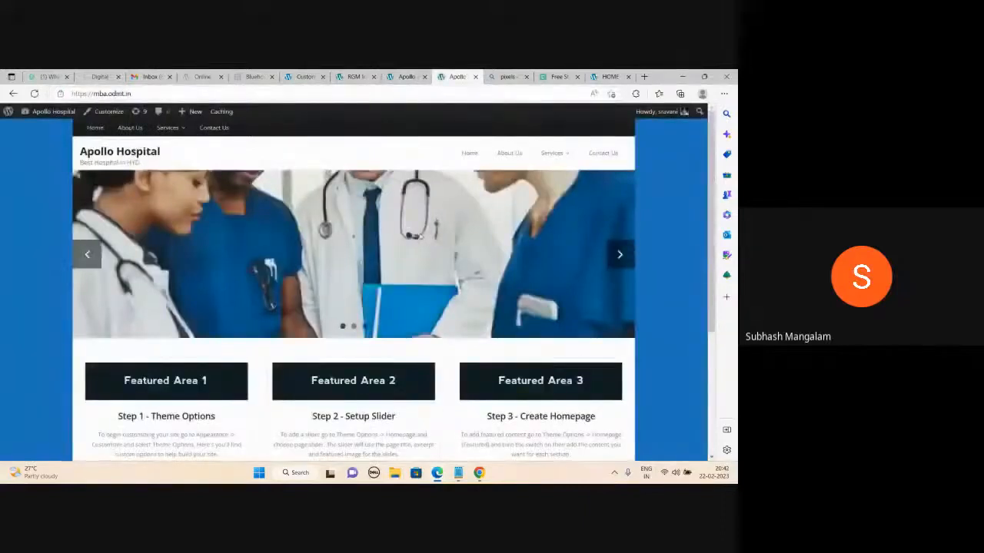
click(620, 254)
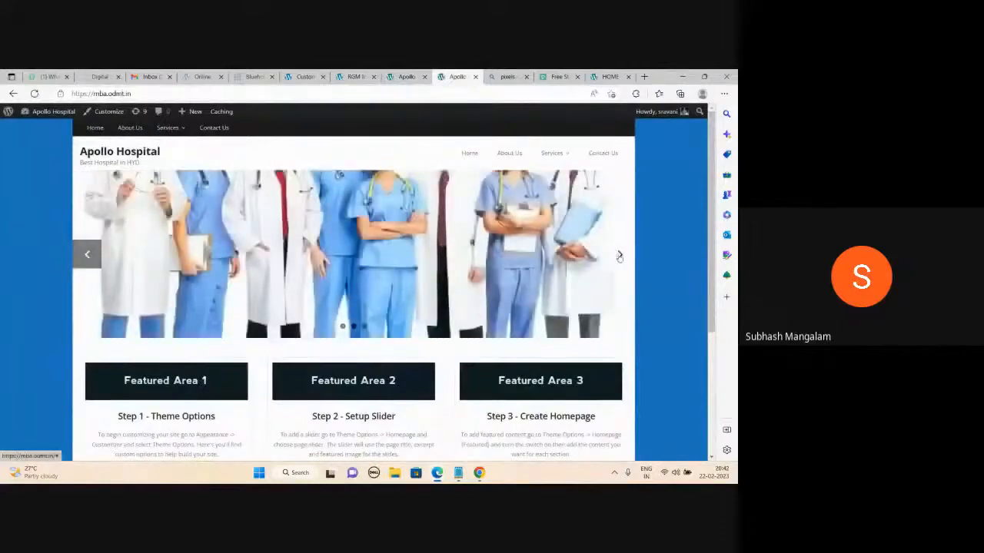
click(620, 255)
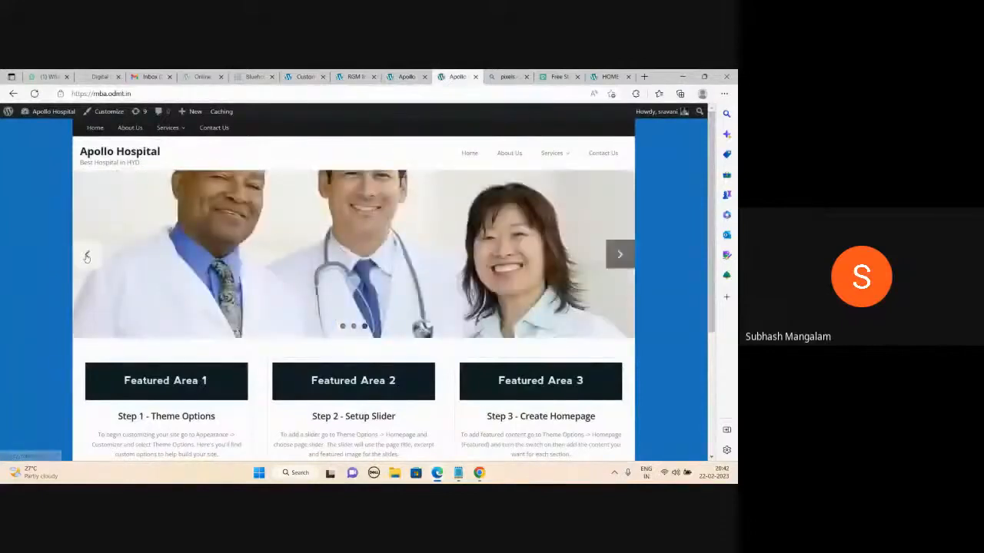
click(87, 255)
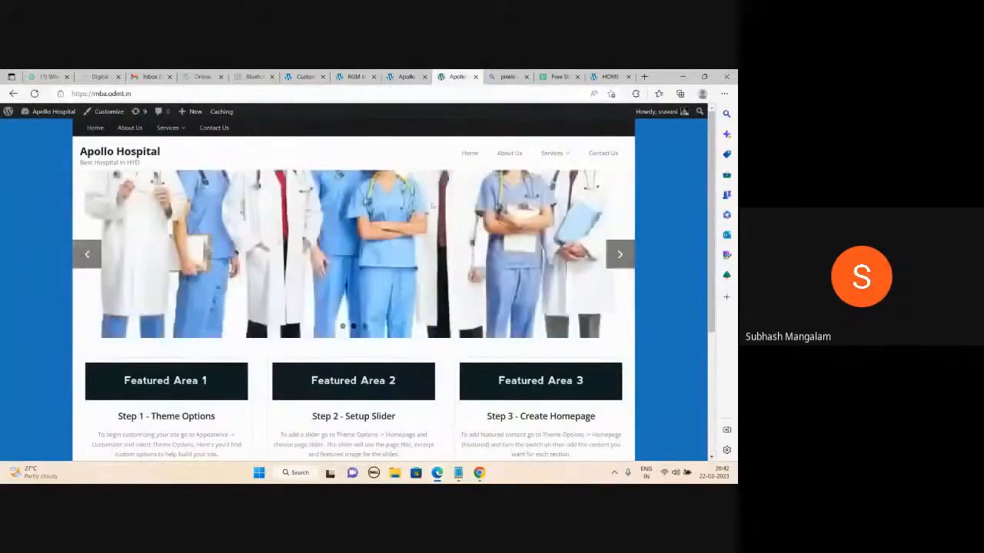
click(305, 77)
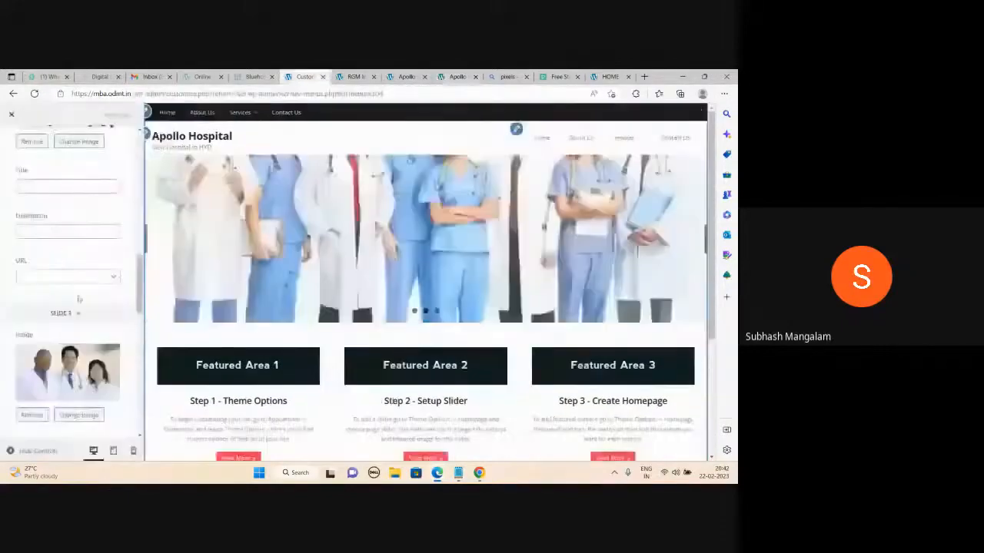
- Set the slider's Slider Height (Max) to 600 in the Customizer
scroll(78, 299, down, 3)
scroll(77, 299, down, 3)
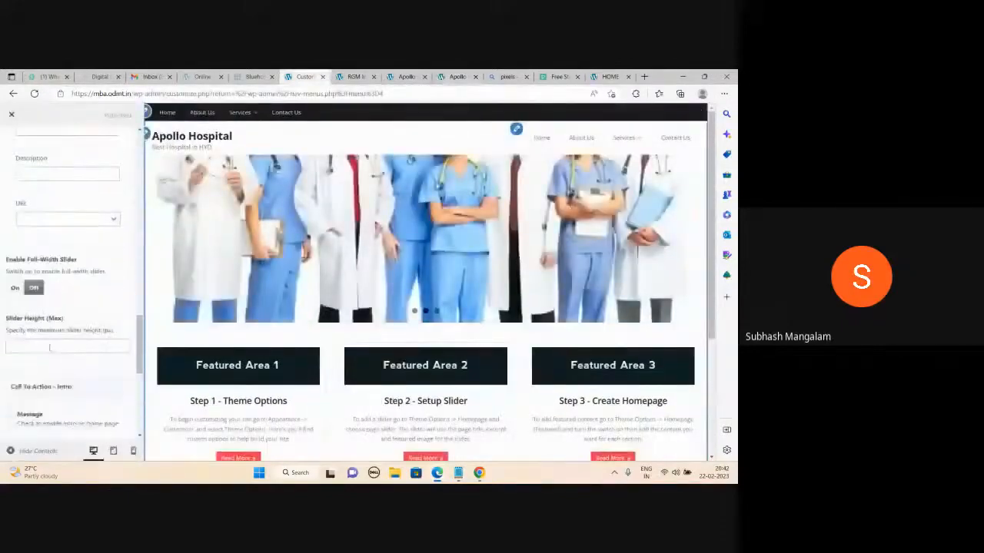
click(48, 348)
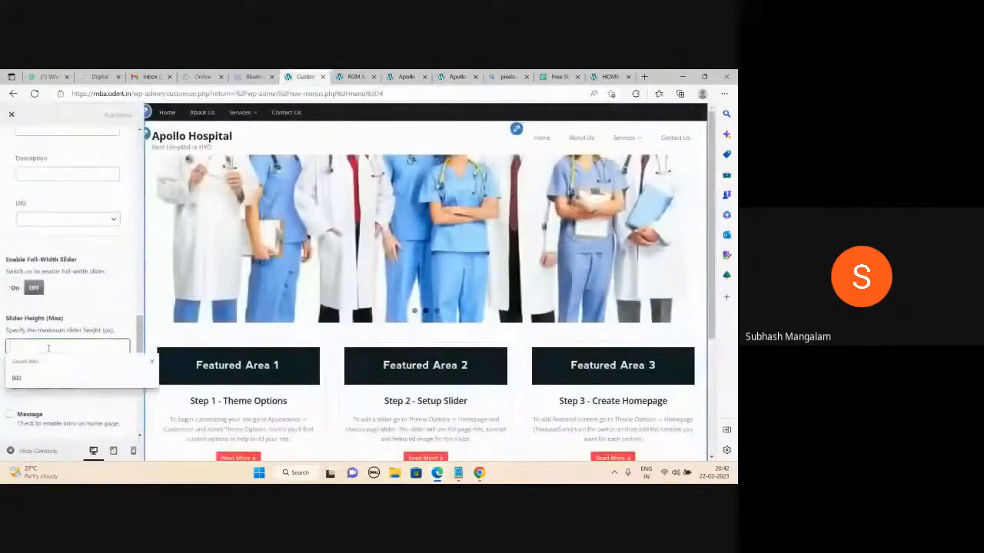
text(600)
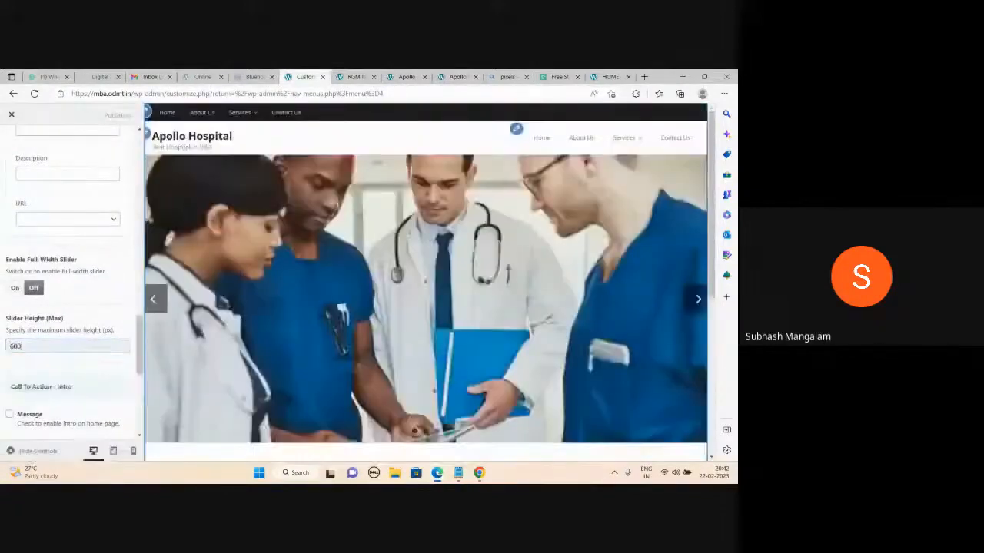
- Reload the live Apollo Hospital homepage to show the taller 600 px slider
click(457, 77)
click(35, 94)
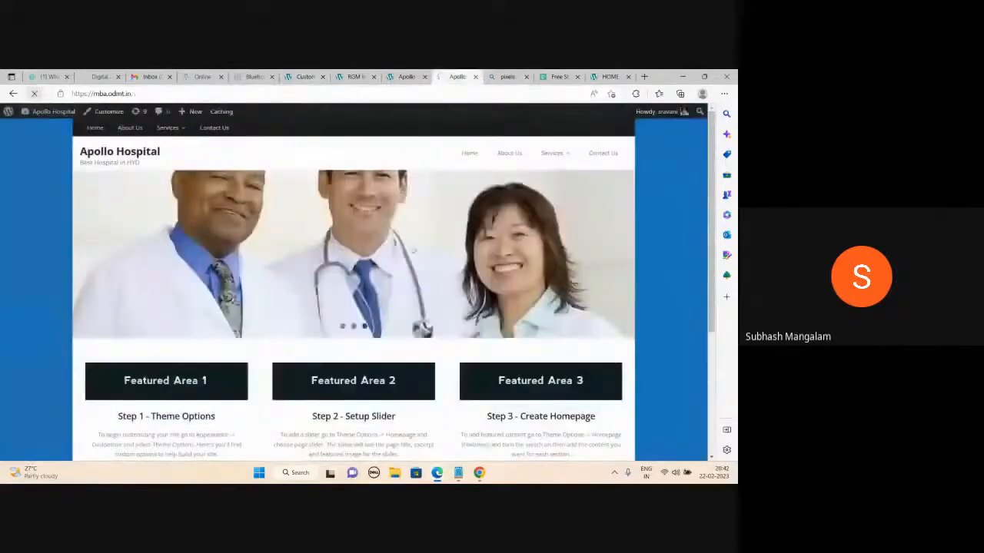
scroll(334, 281, down, 3)
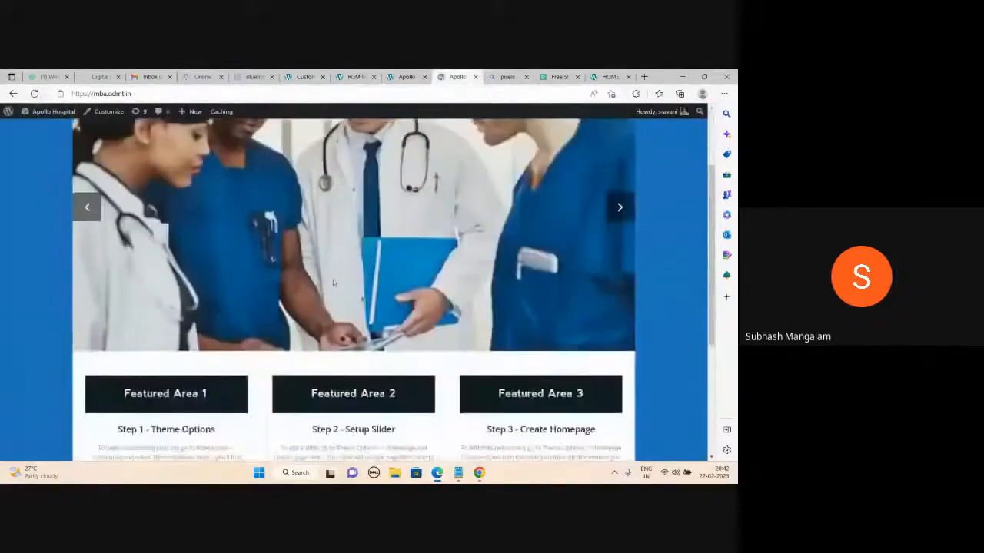
scroll(334, 281, up, 3)
scroll(587, 297, down, 2)
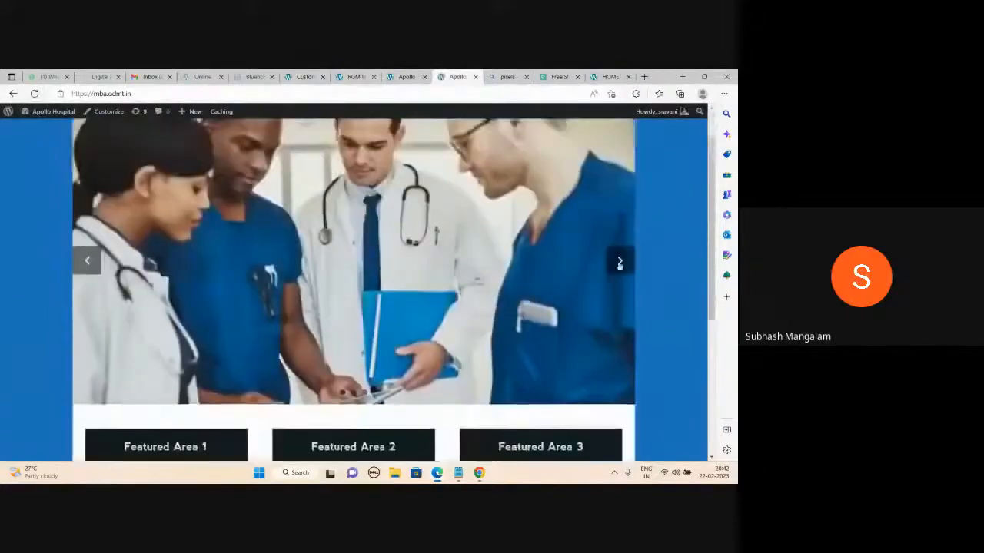
- Advance the slider through the standing doctors, three-doctors and lineup photos
click(620, 262)
scroll(620, 265, up, 1)
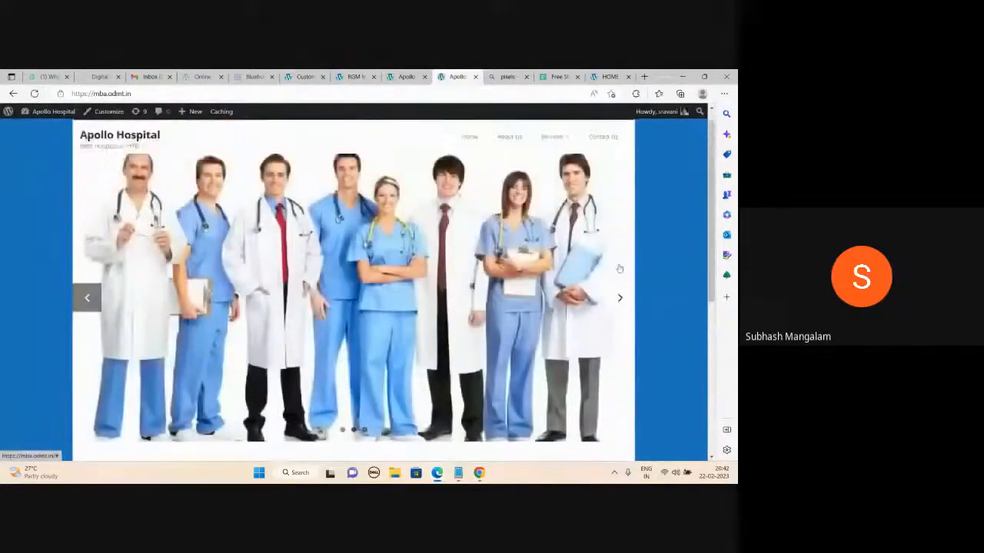
click(618, 317)
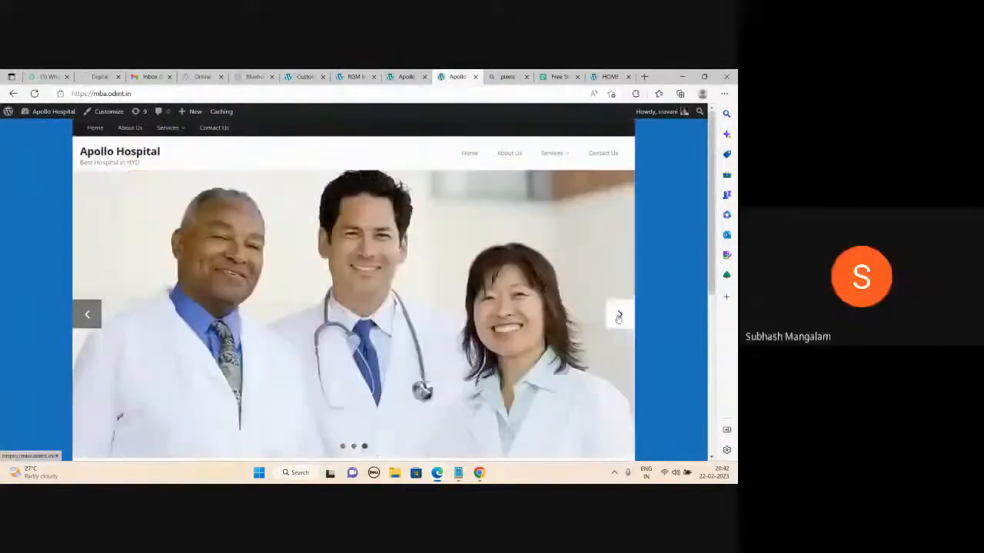
scroll(354, 289, down, 2)
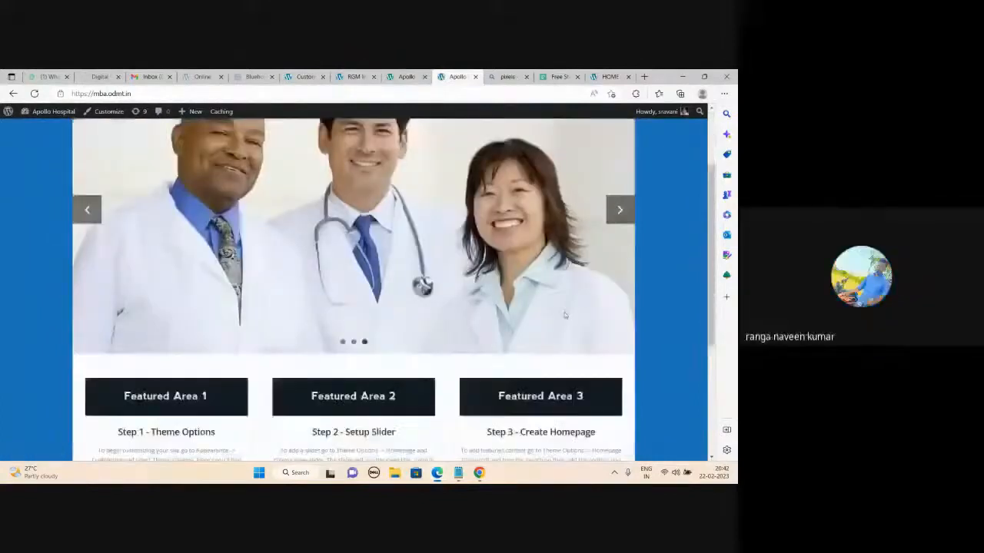
scroll(353, 289, up, 2)
scroll(565, 315, down, 2)
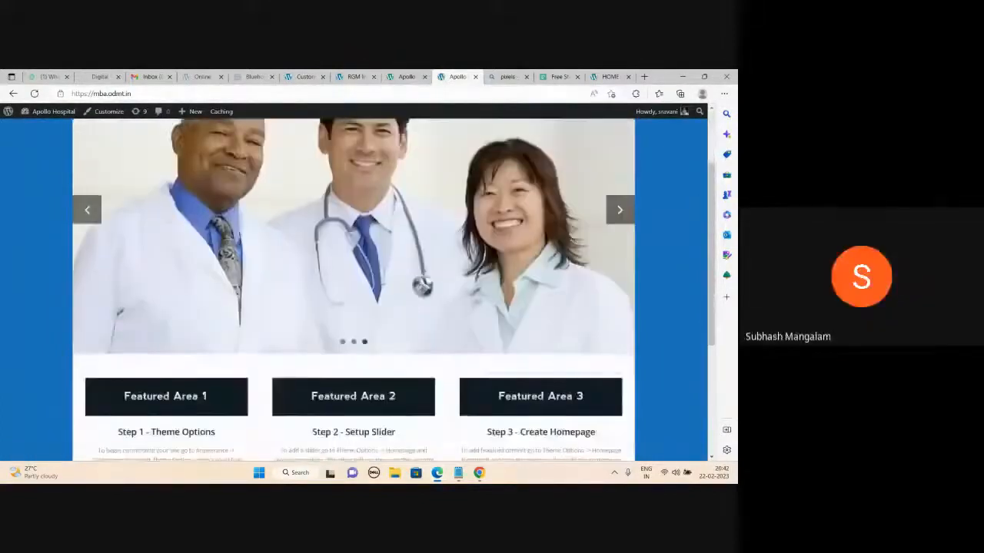
scroll(607, 262, up, 1)
click(618, 261)
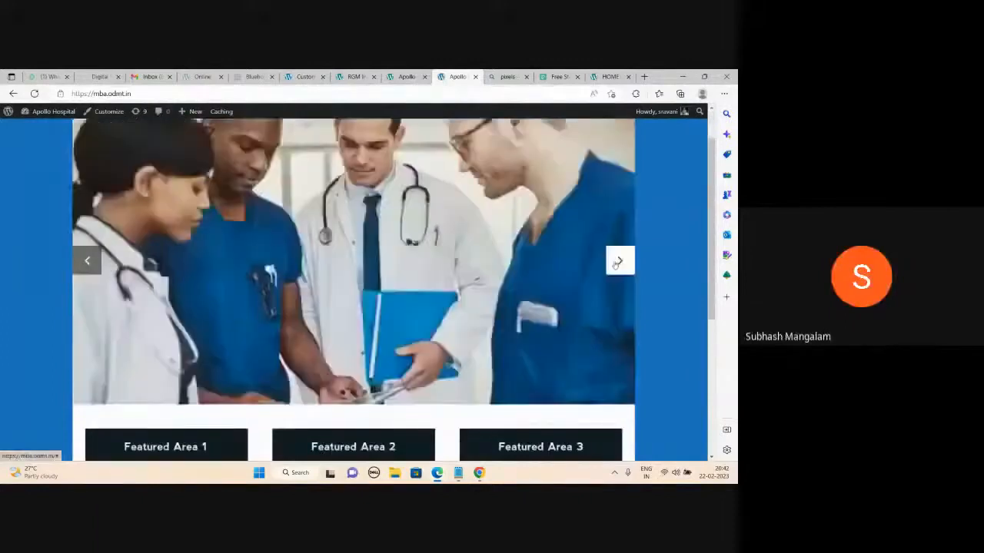
click(618, 261)
scroll(498, 299, up, 1)
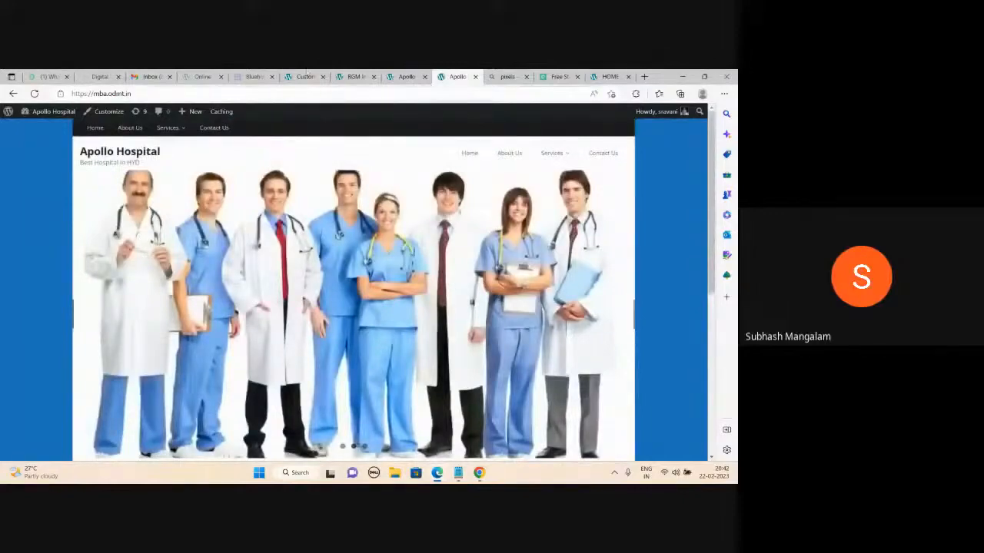
click(303, 77)
- Give Slide 1 the title 'Welcome to Apollo Hospital', description 'Best Hospital in Hyd' and a page link
scroll(69, 307, down, 1)
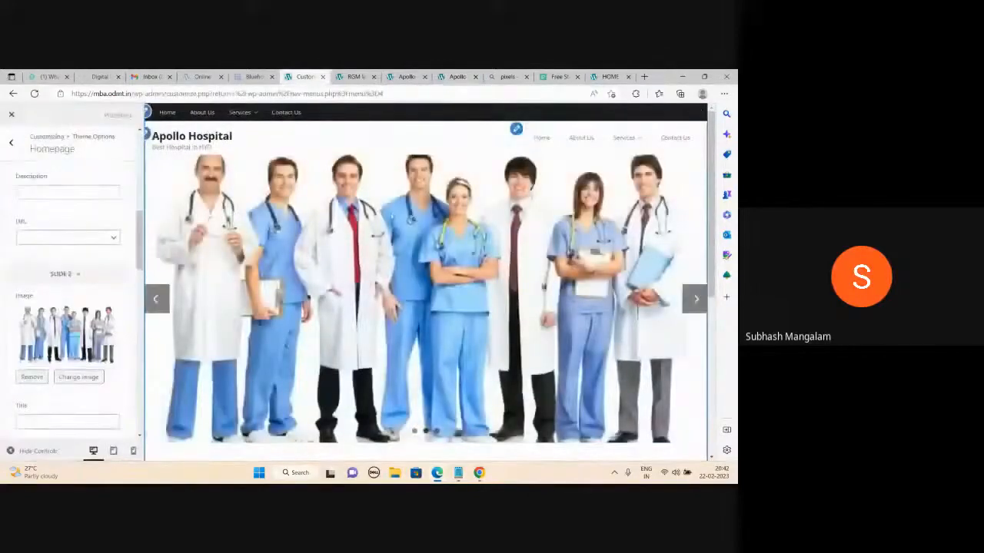
scroll(69, 307, down, 1)
scroll(55, 266, up, 3)
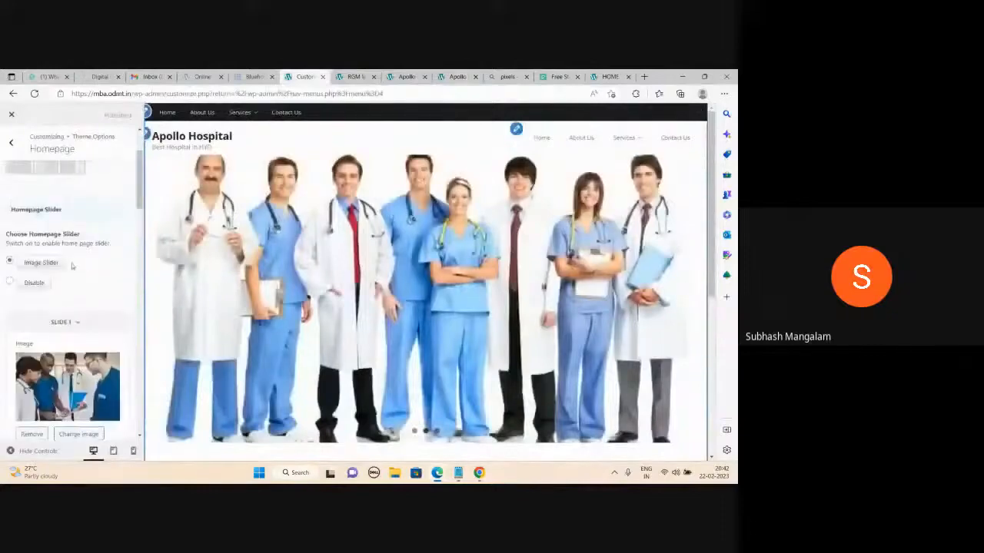
scroll(55, 266, down, 4)
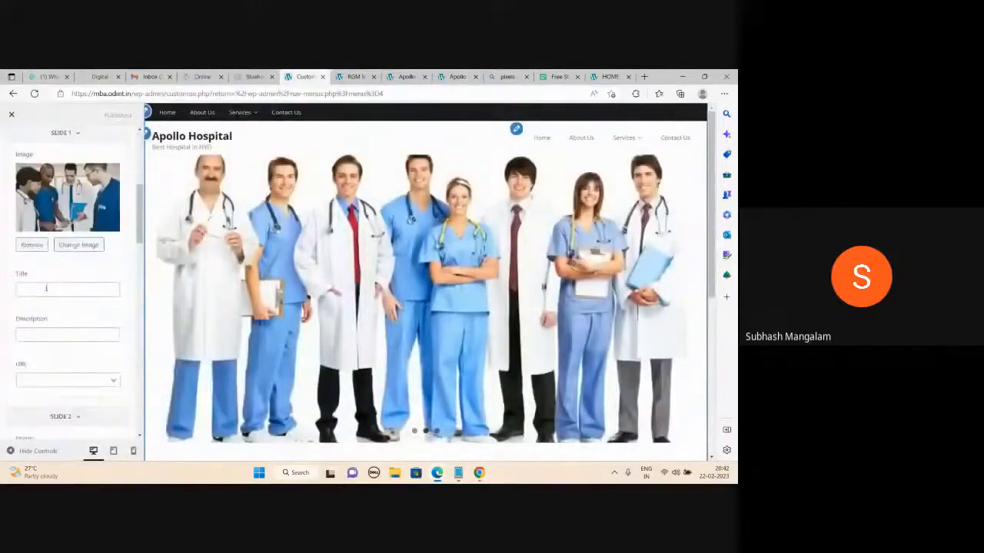
click(46, 288)
click(49, 321)
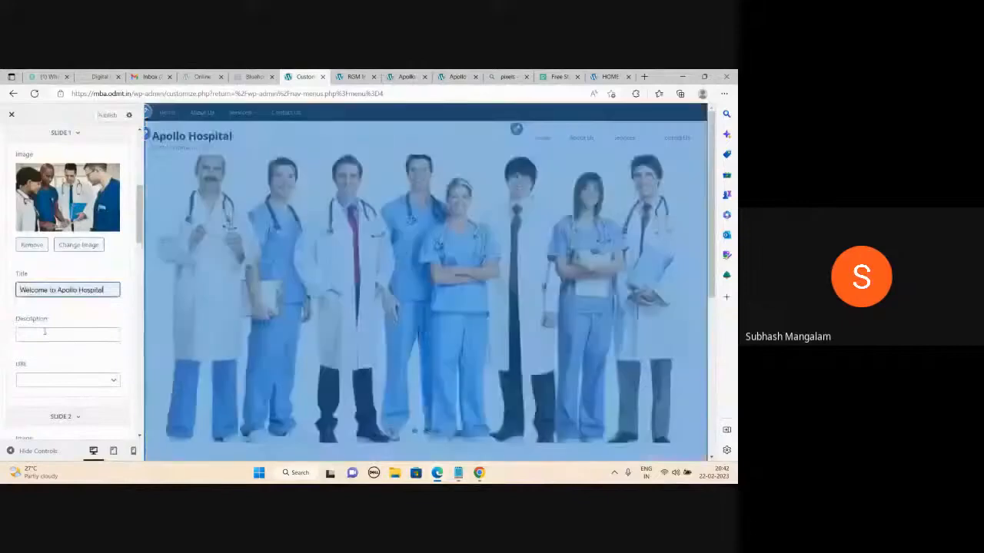
click(44, 336)
click(44, 368)
scroll(74, 353, down, 1)
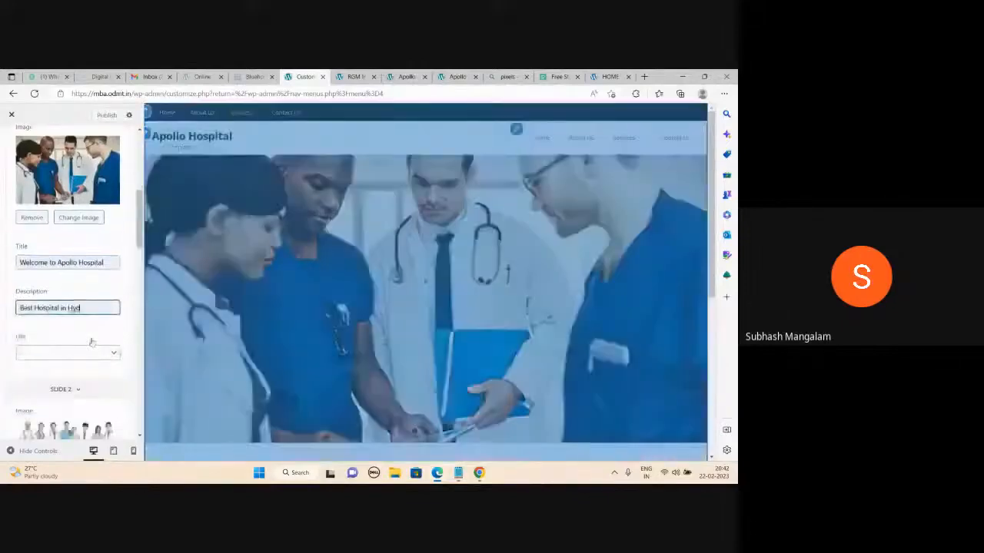
click(74, 332)
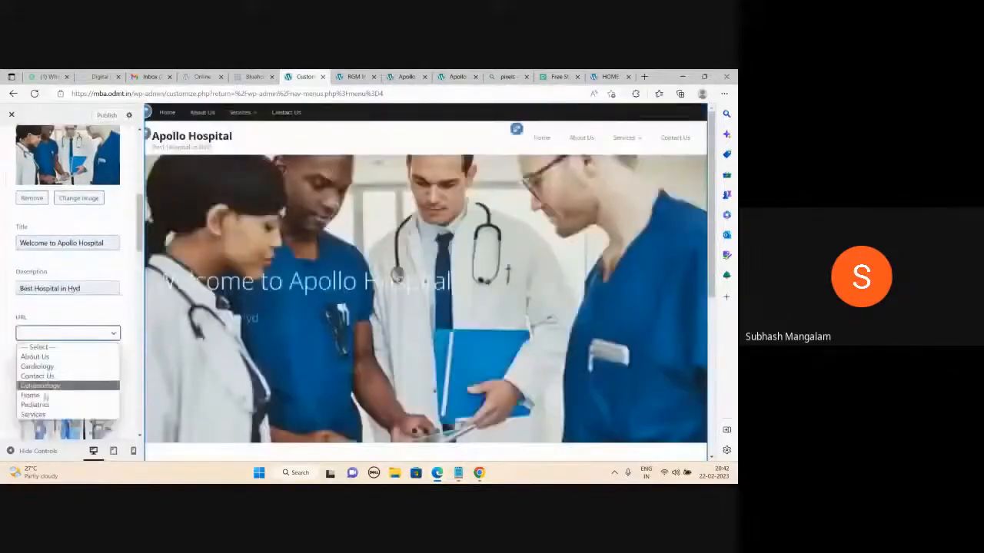
click(35, 395)
- Title Slide 2 'Best Cardiologists in Hyderabad' with 'Book an Appointment' description, linked to Cardiology
scroll(67, 350, down, 1)
scroll(67, 350, down, 3)
click(66, 282)
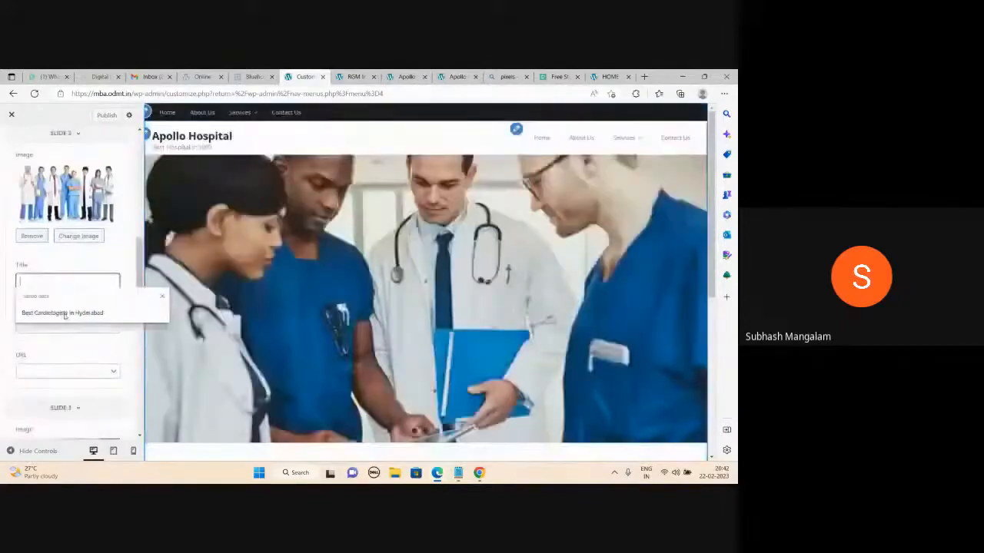
click(66, 314)
click(69, 329)
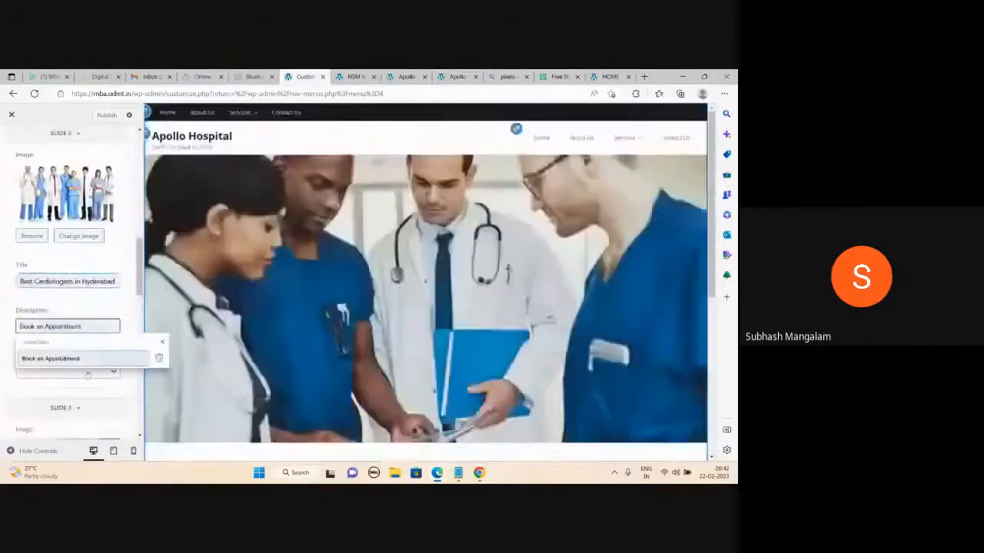
click(58, 357)
click(68, 372)
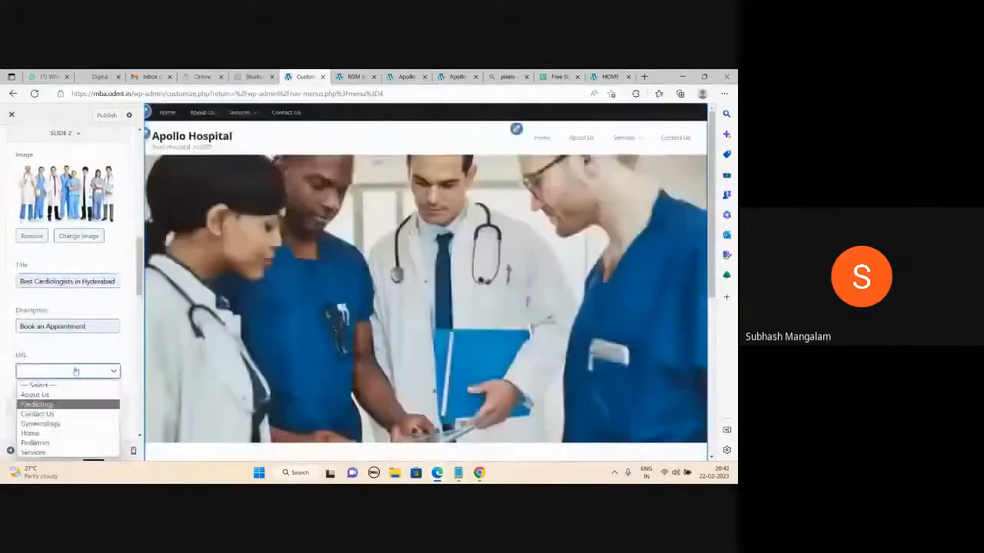
click(37, 404)
- Title Slide 3 'Best Children Doctors in Hyd' with 'Book an Appointment' description, linked to Pediatrics
scroll(67, 361, down, 2)
click(66, 412)
scroll(67, 423, down, 2)
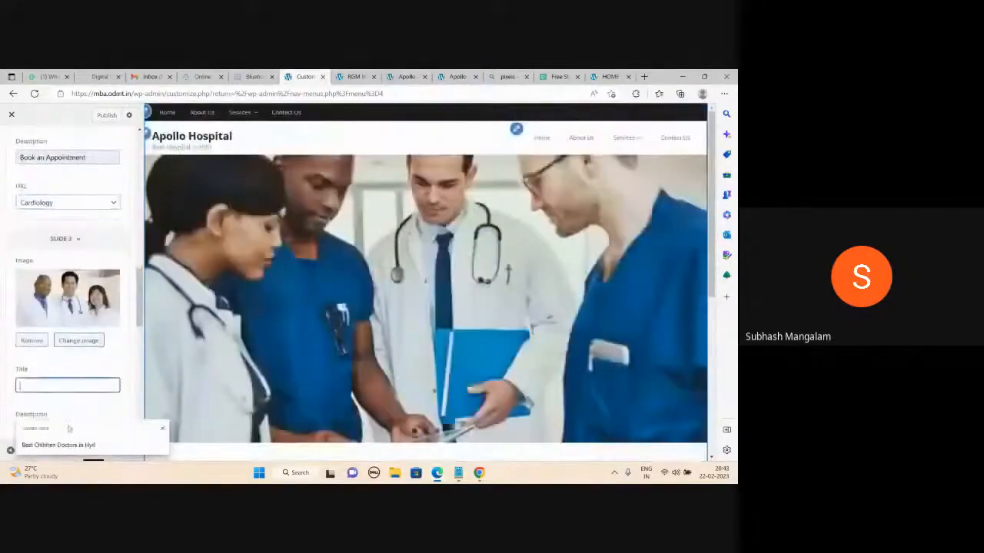
click(66, 444)
click(67, 363)
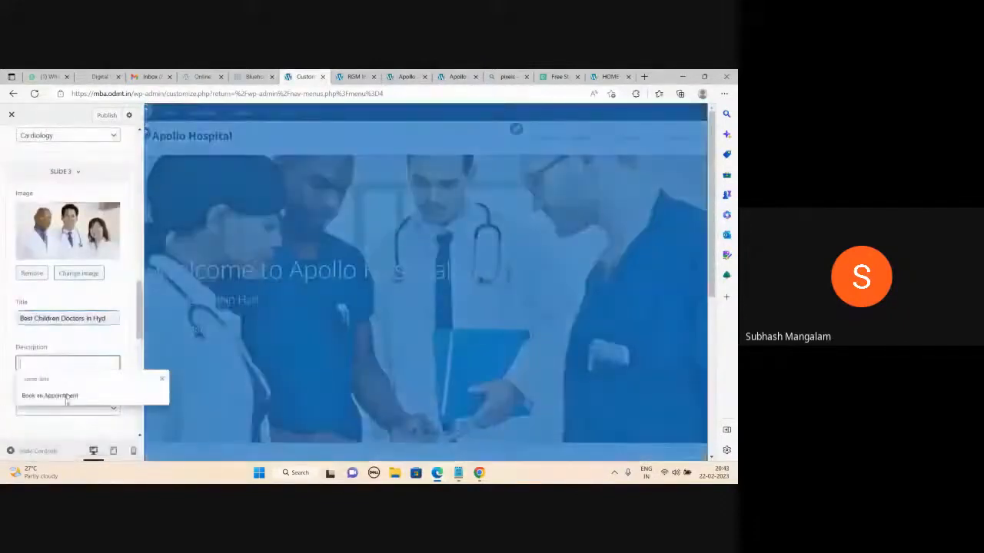
click(61, 395)
click(101, 415)
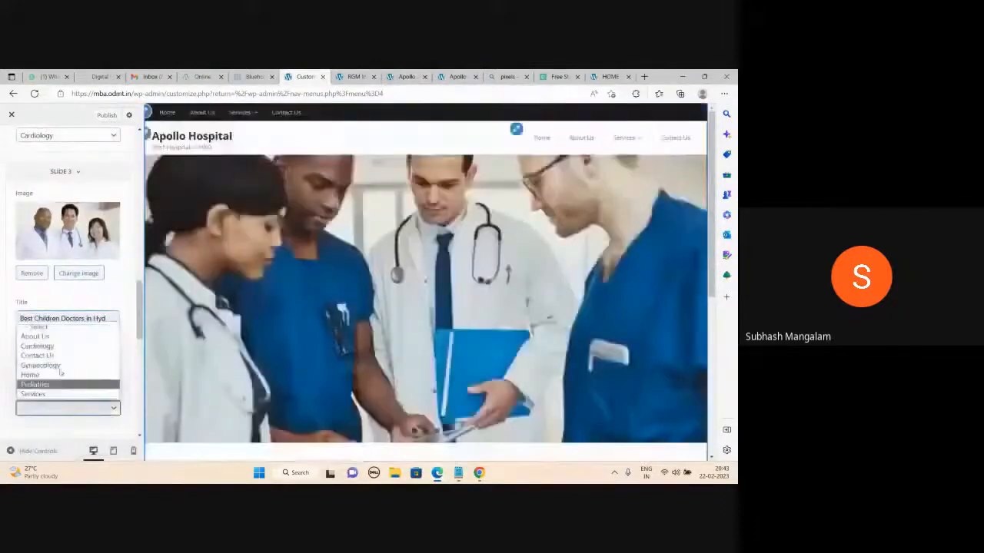
click(64, 386)
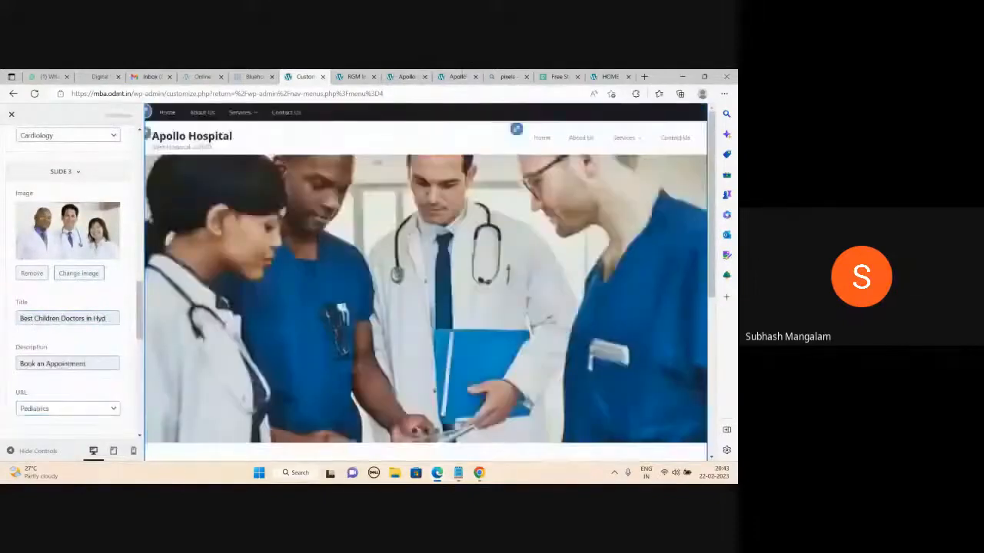
- Follow the children's slide Read More to the Pediatrics page, then return to the Apollo Hospital homepage
click(457, 76)
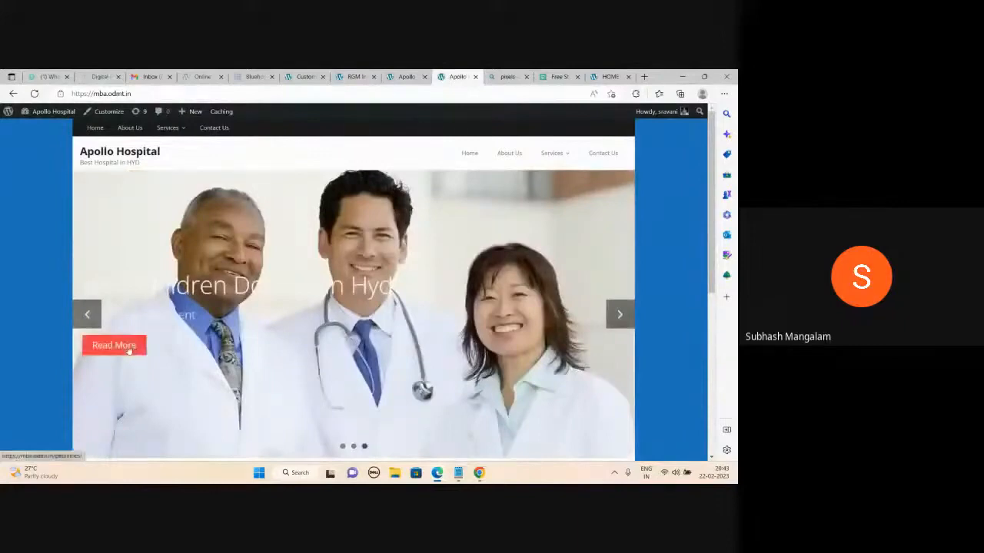
click(129, 350)
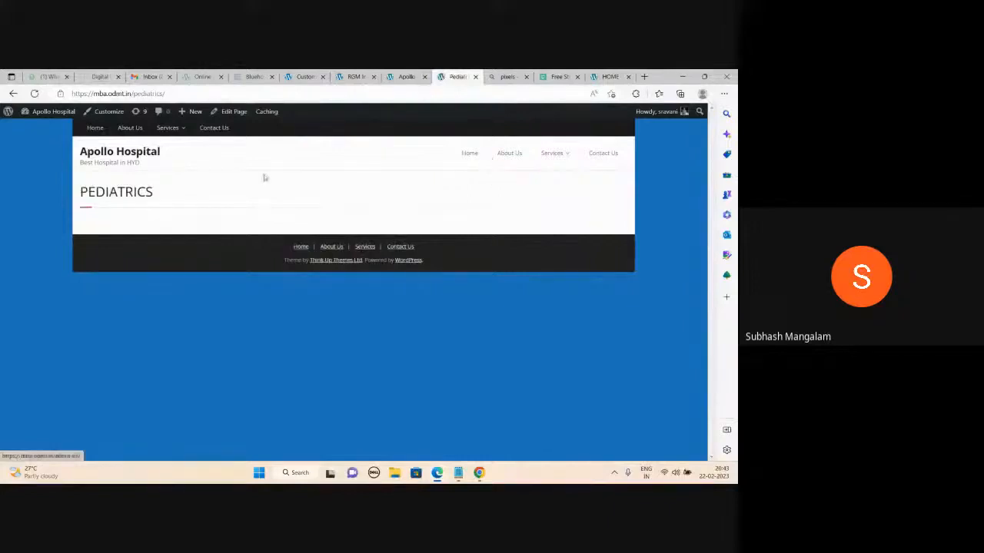
click(146, 153)
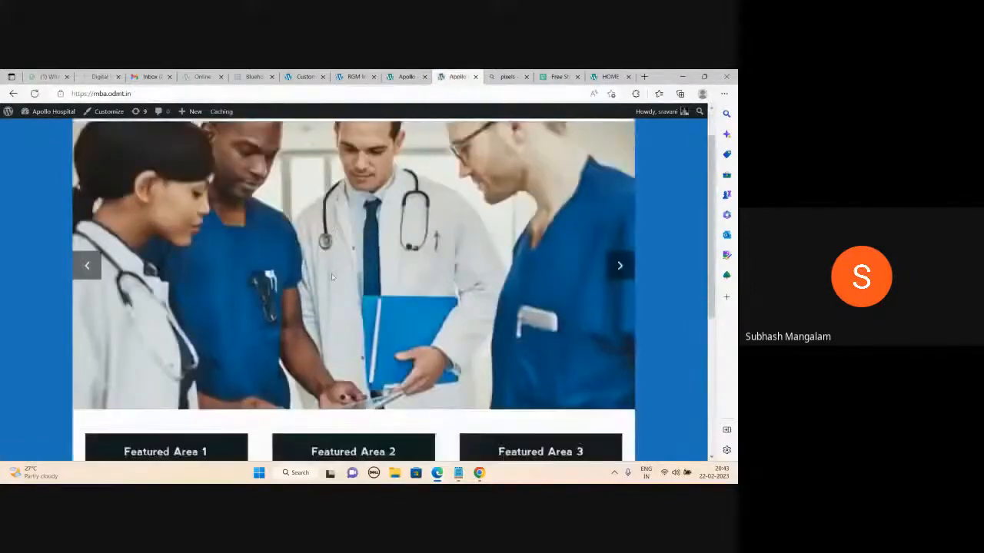
scroll(332, 277, down, 3)
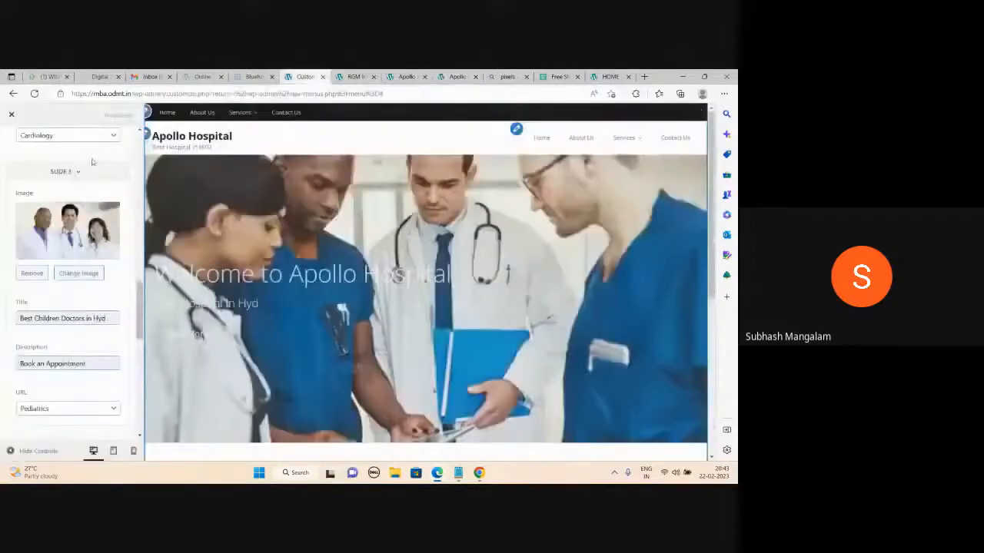
- Compare the Customizer's theme options with the live site's featured areas
click(305, 76)
scroll(55, 223, down, 1)
scroll(56, 223, up, 8)
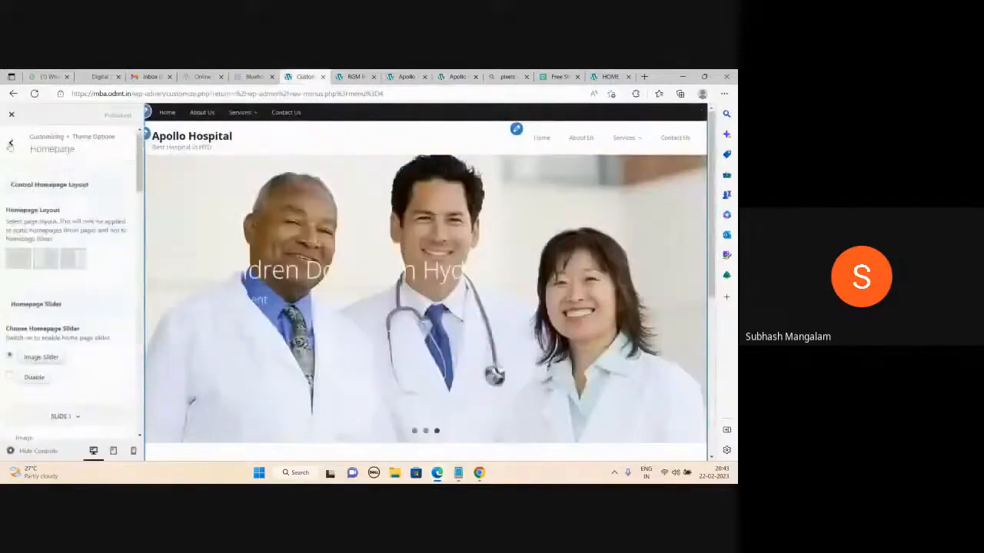
click(11, 143)
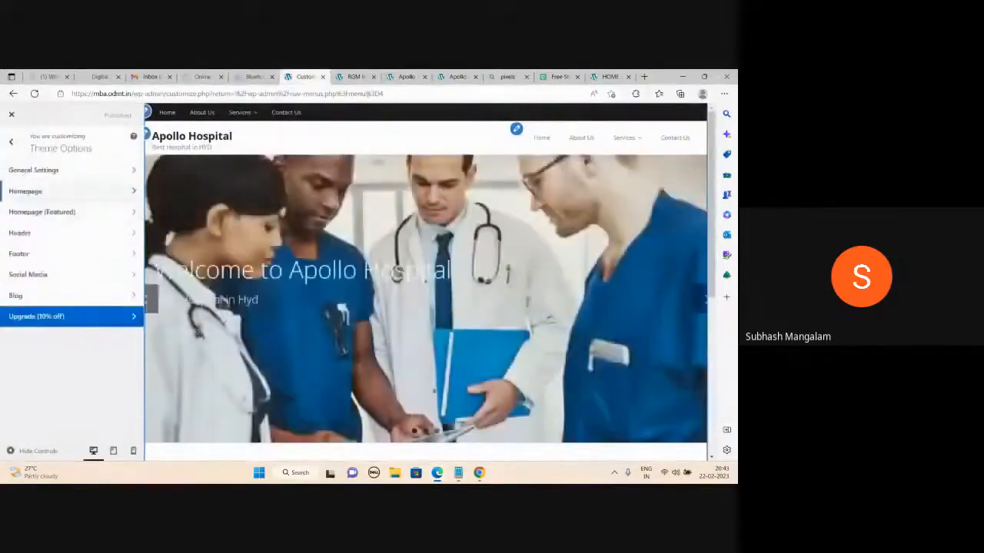
click(457, 76)
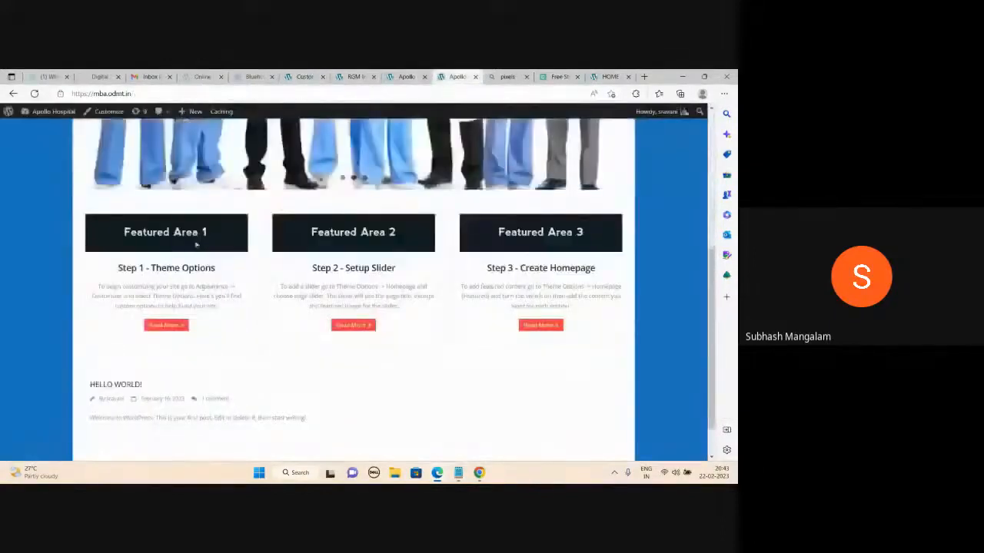
click(314, 74)
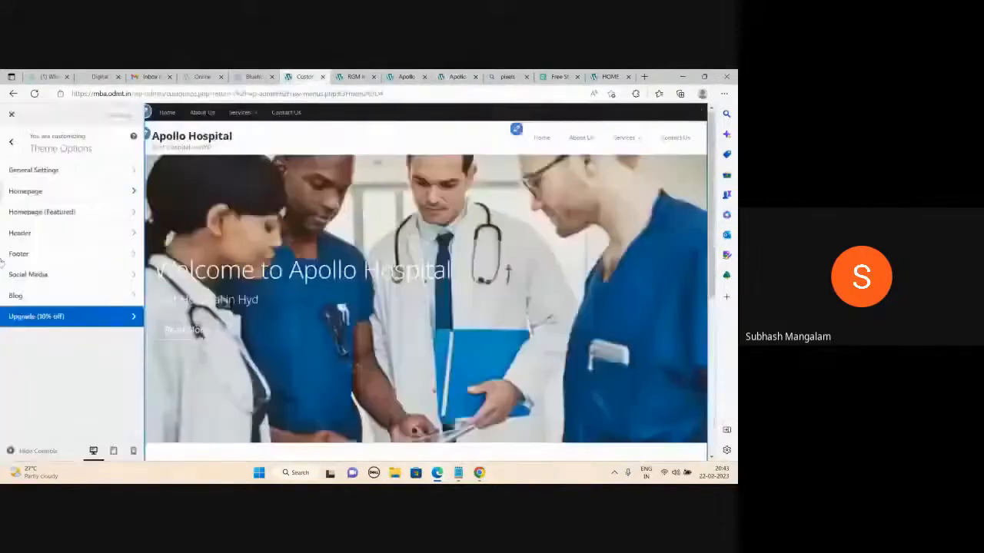
- Review the Homepage (Featured) content areas without changes and close the Customizer
click(59, 217)
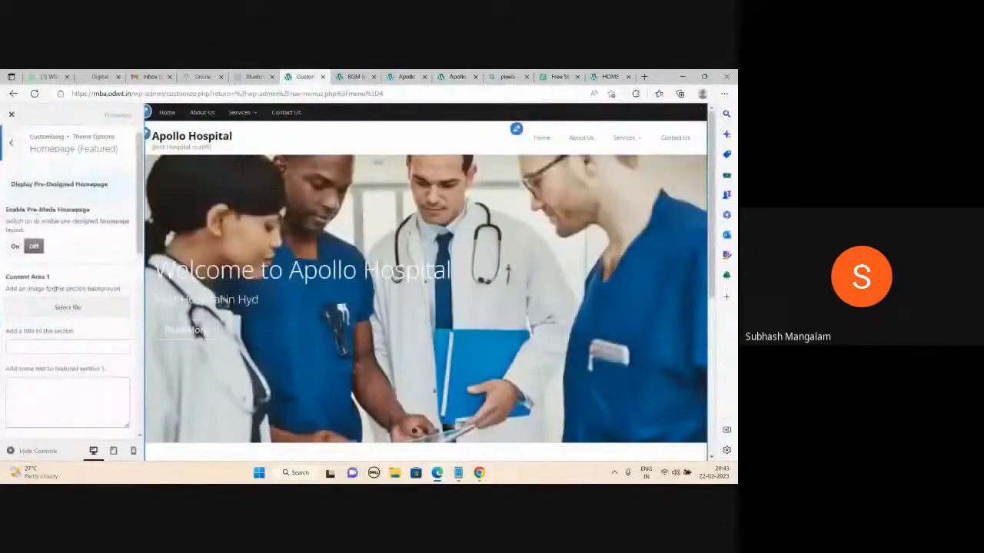
scroll(66, 371, down, 2)
scroll(66, 371, down, 5)
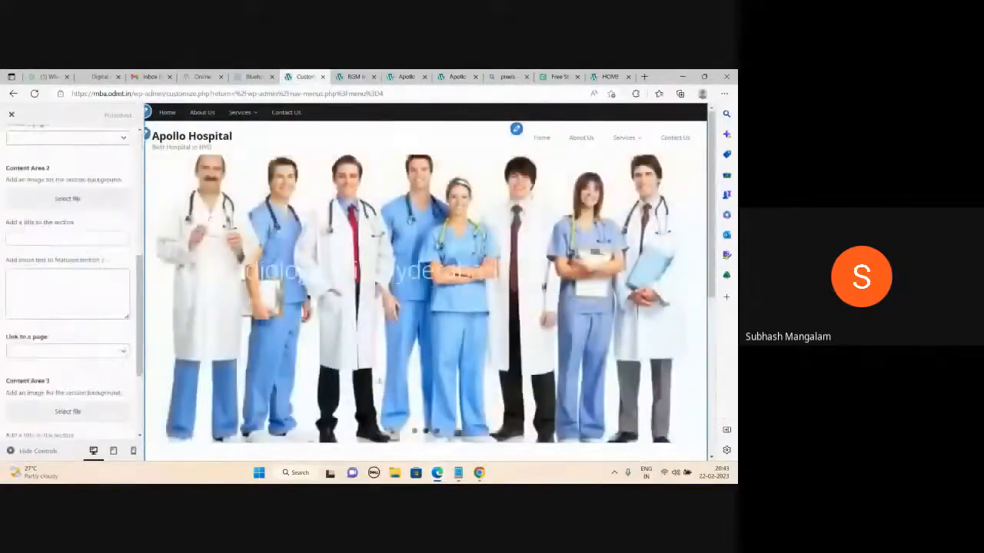
scroll(336, 387, down, 4)
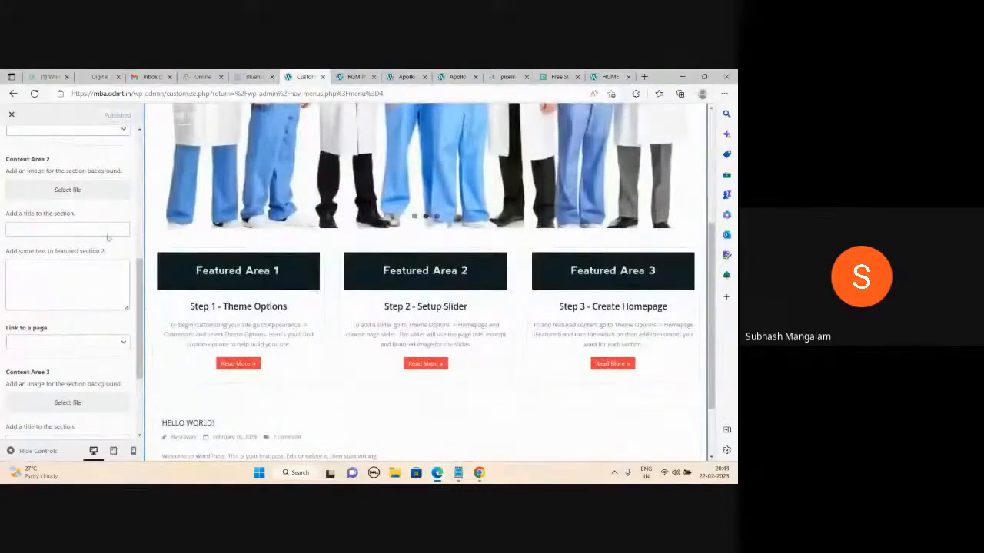
scroll(109, 237, up, 5)
click(14, 145)
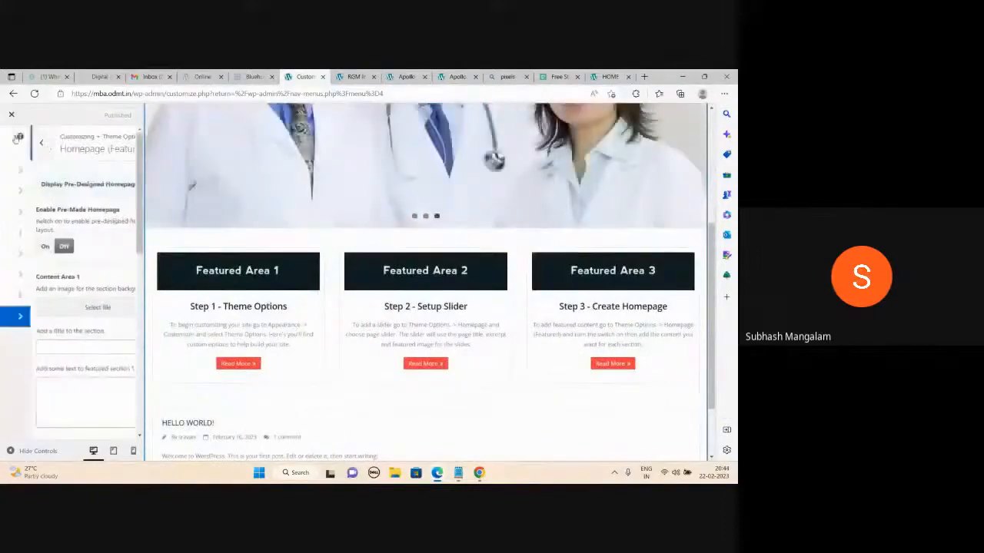
click(12, 115)
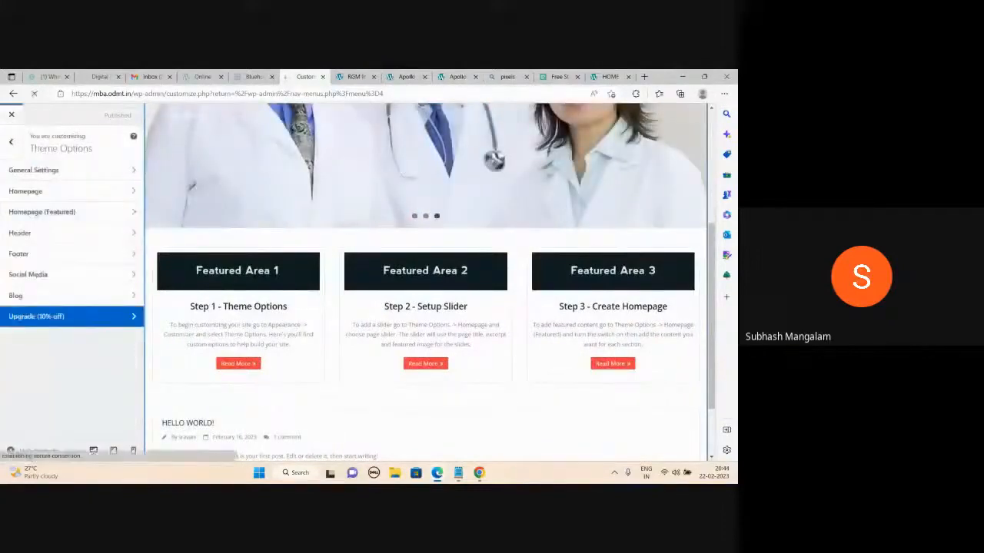
- Look over the live Apollo Hospital homepage, then go to the WordPress admin tab
click(457, 77)
scroll(505, 331, up, 5)
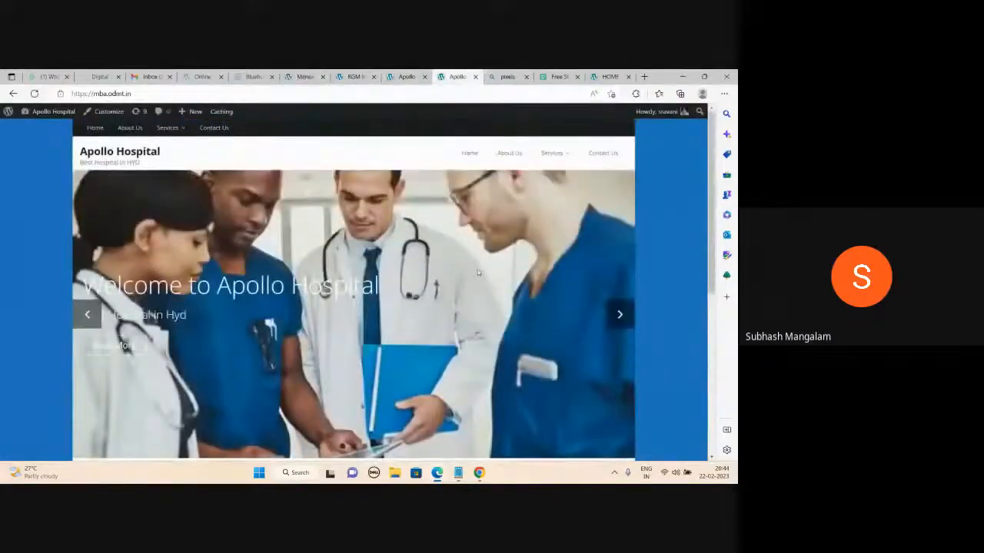
scroll(478, 273, down, 5)
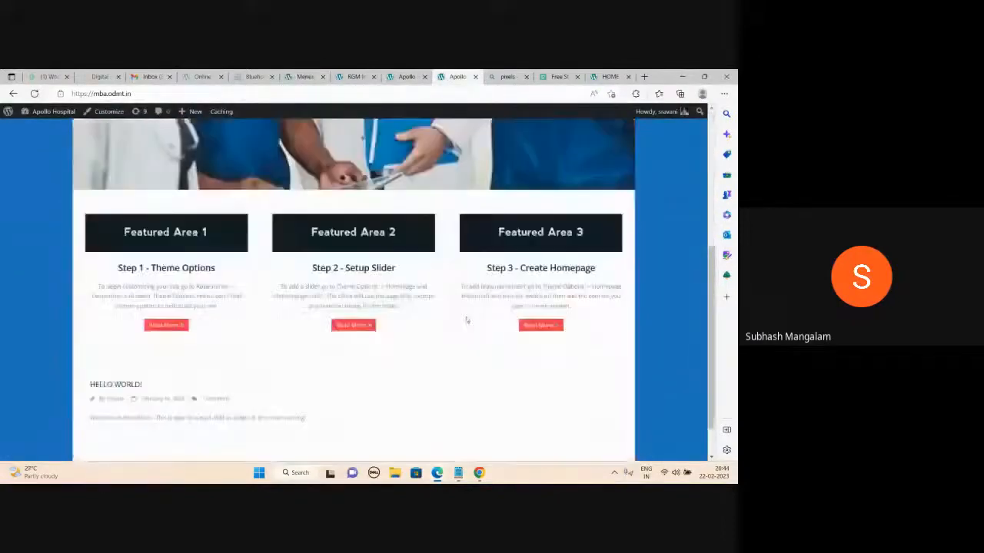
scroll(466, 317, up, 5)
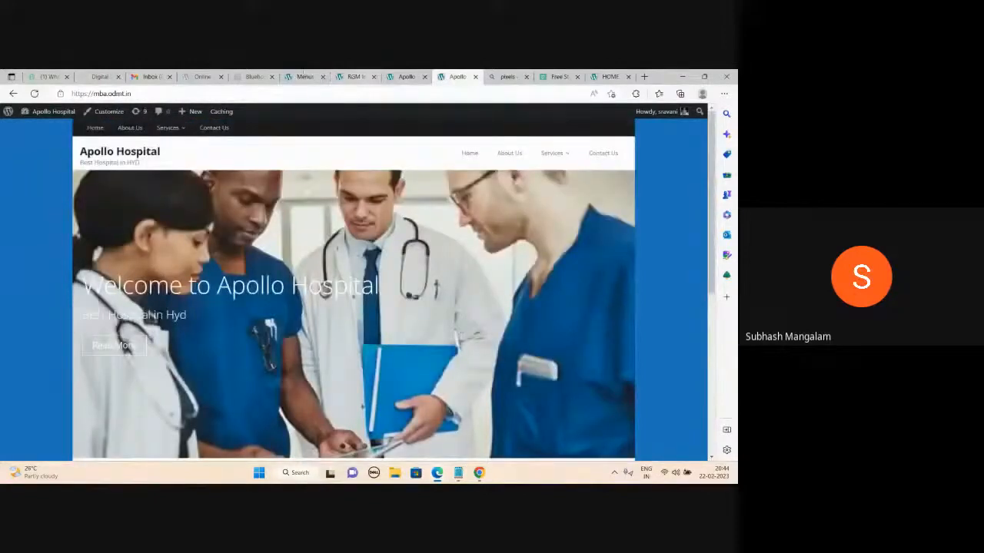
click(302, 77)
- Go to Add Themes and browse the latest themes
click(20, 282)
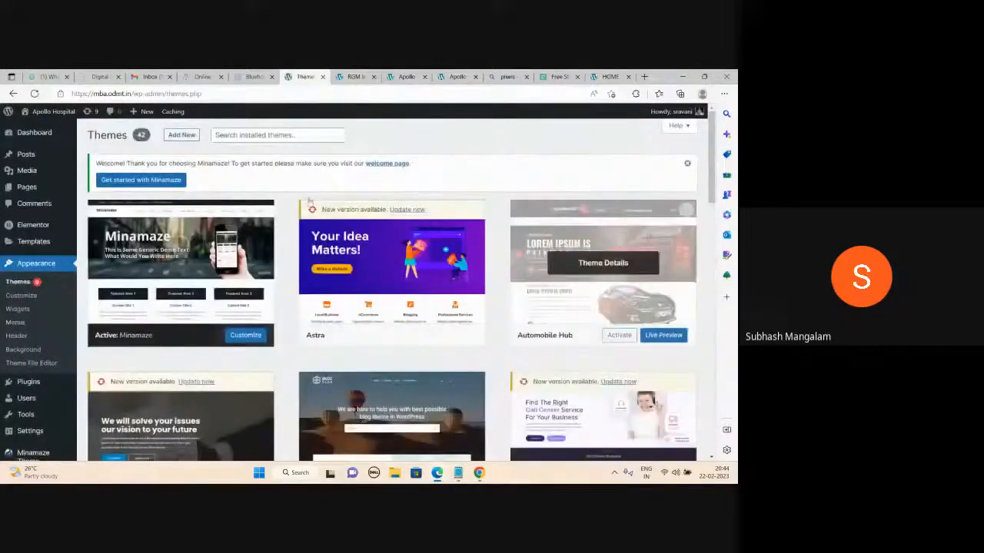
click(183, 137)
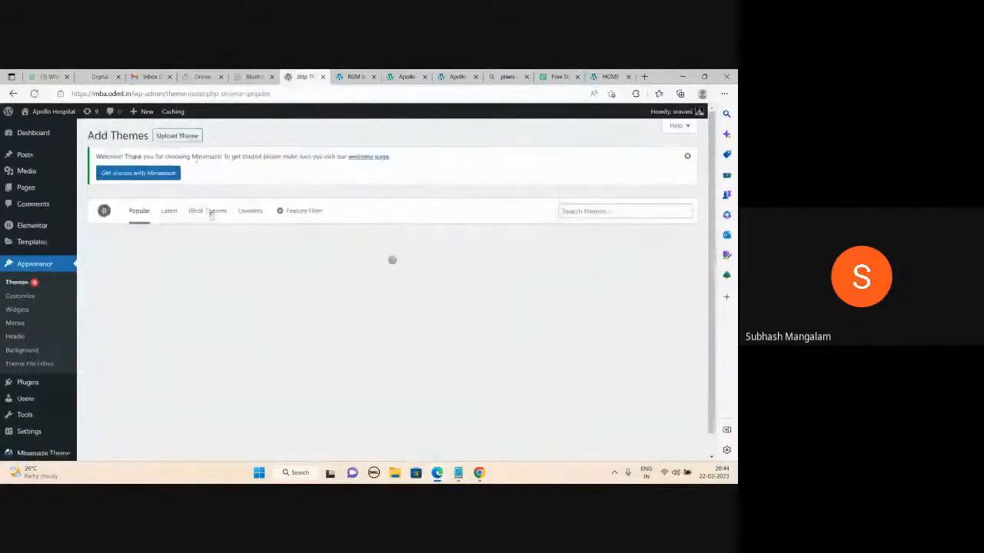
click(169, 210)
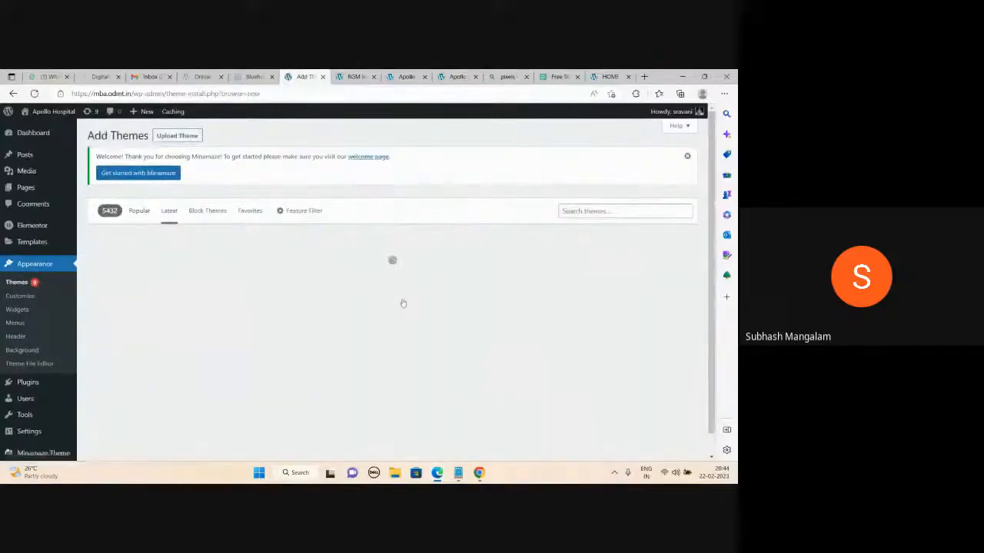
scroll(403, 304, down, 2)
scroll(403, 304, down, 20)
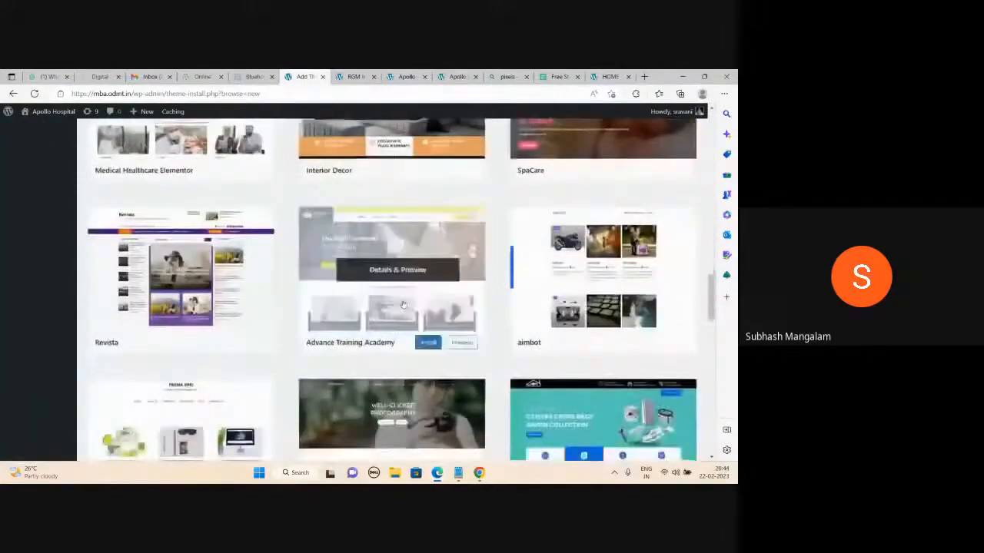
scroll(403, 303, up, 10)
scroll(421, 338, up, 10)
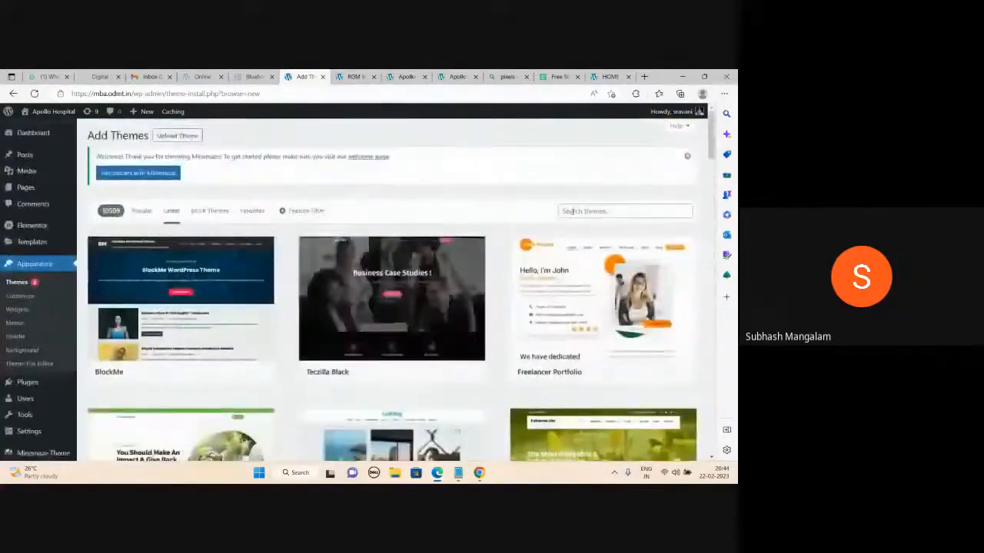
- Search the theme directory for 'hosp', then install and activate Dentistry Clinic
click(572, 210)
text(hospital)
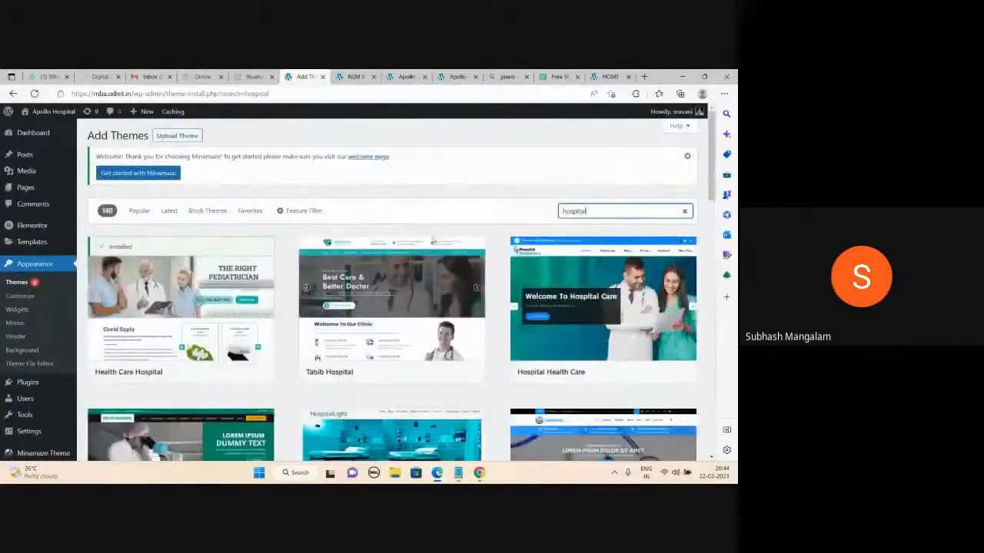
scroll(397, 248, down, 5)
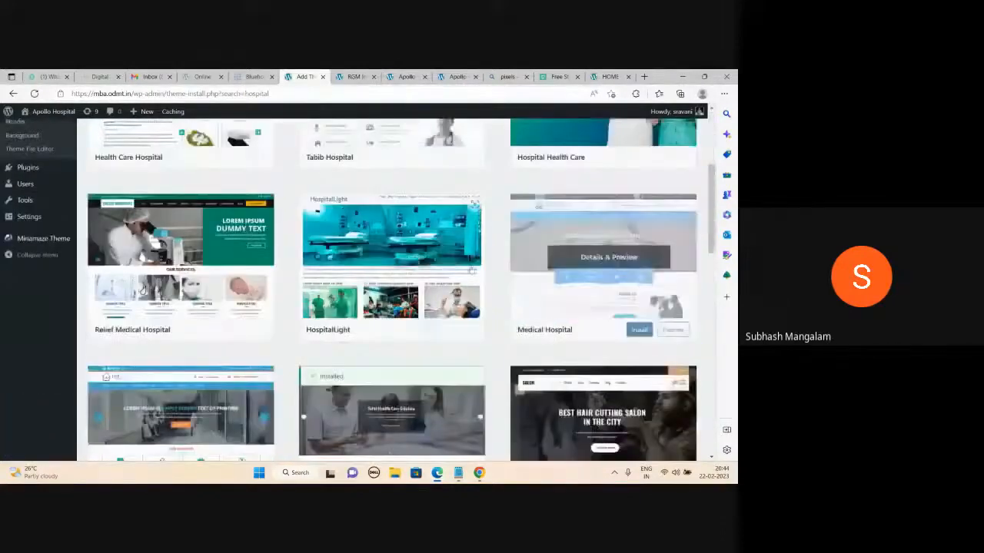
scroll(471, 267, down, 4)
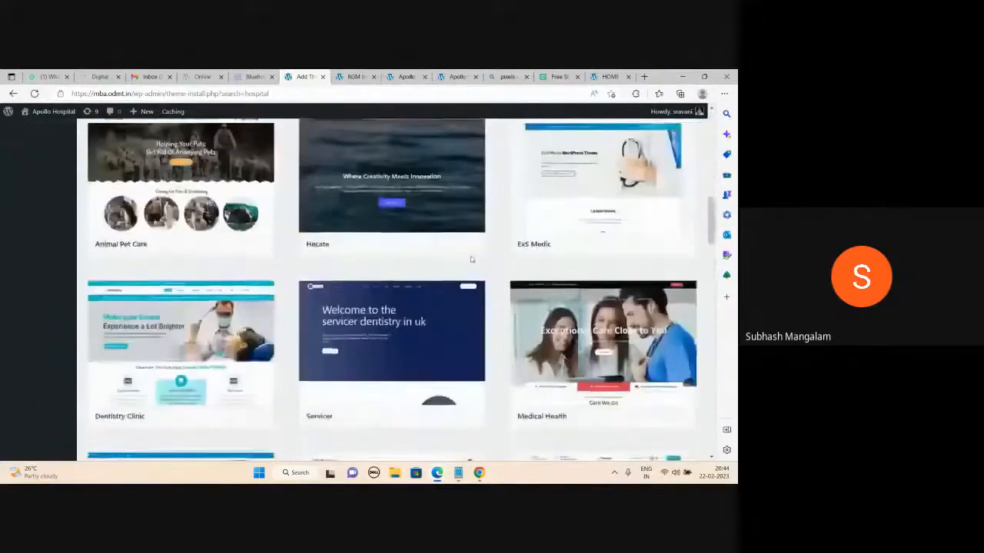
scroll(472, 259, down, 1)
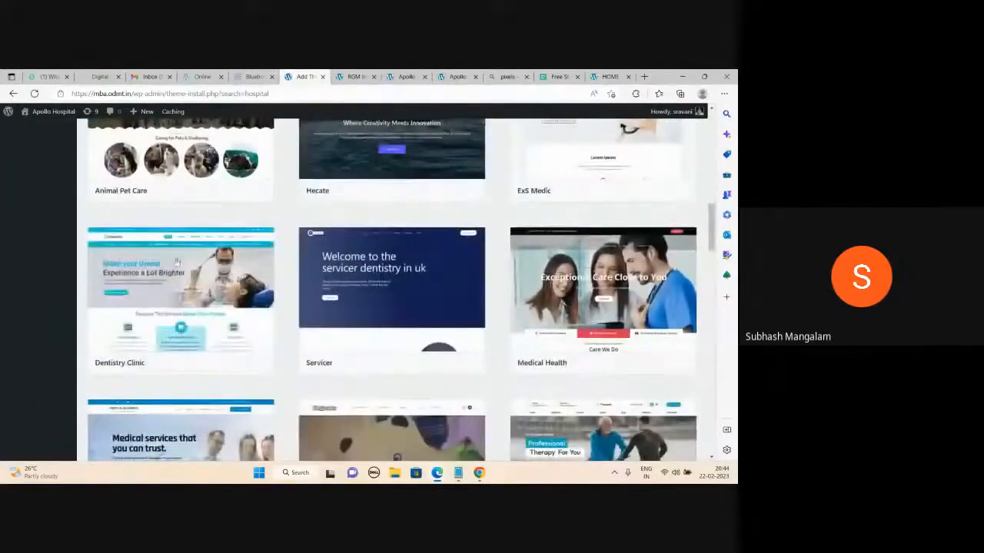
mouse_move(207, 356)
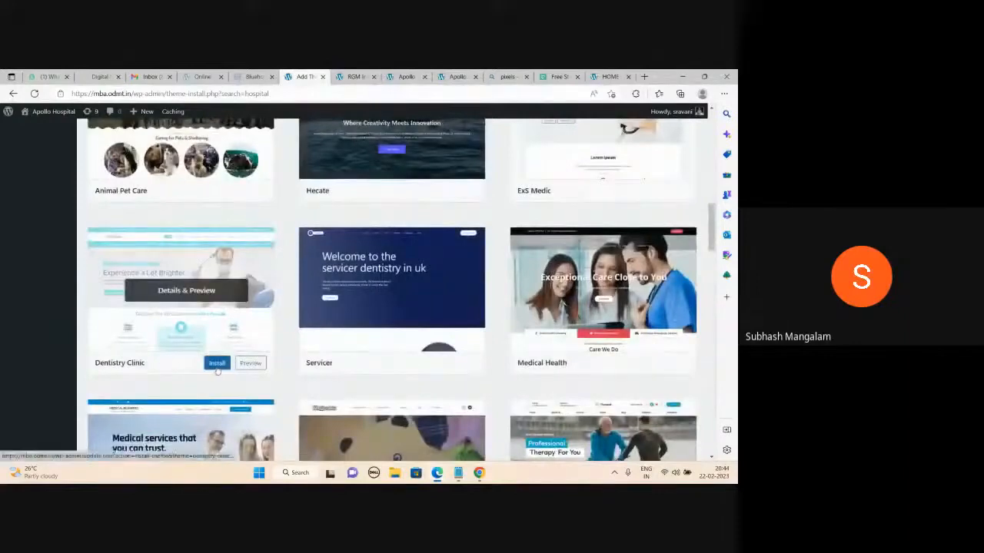
click(219, 365)
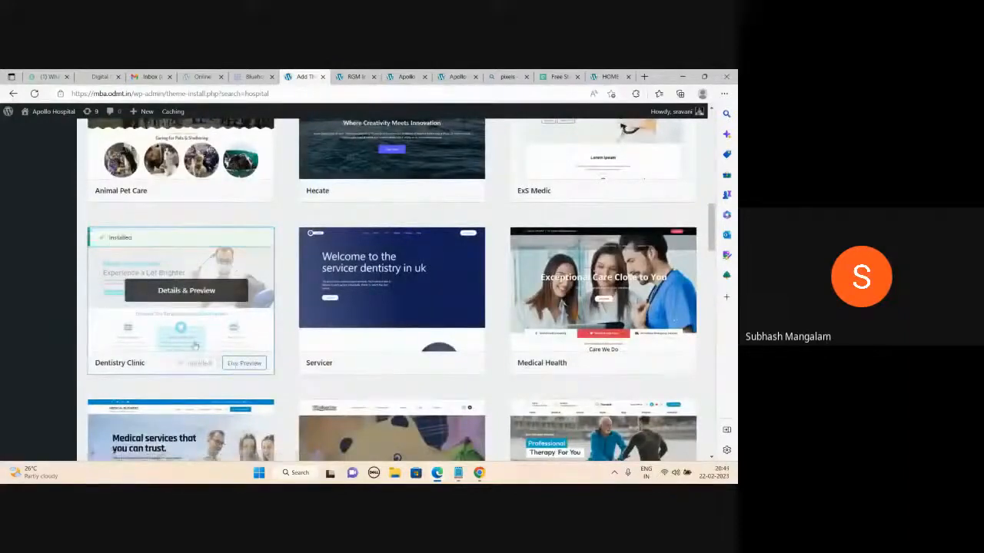
click(200, 364)
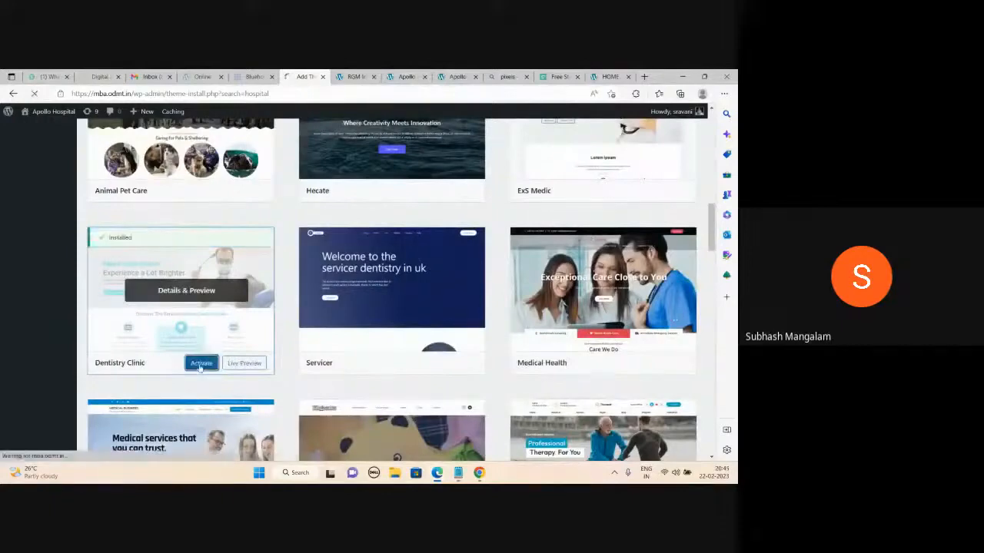
- Load mba.odmt.in in the Pexels results tab
click(507, 76)
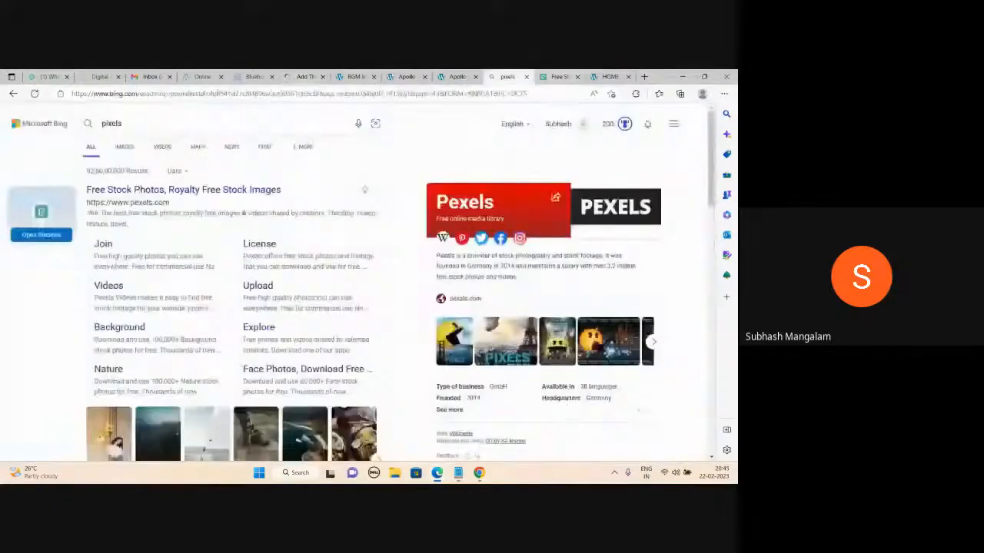
click(215, 95)
text(mba.odmt.in)
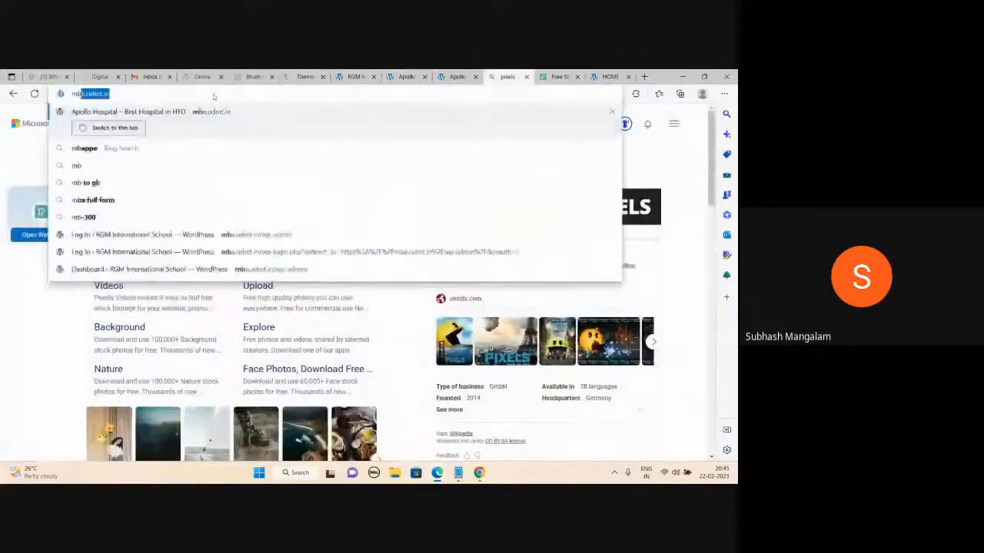
key(Return)
- Advance the live slider, confirm Dentistry Clinic is active under Themes, and view the front page
click(461, 76)
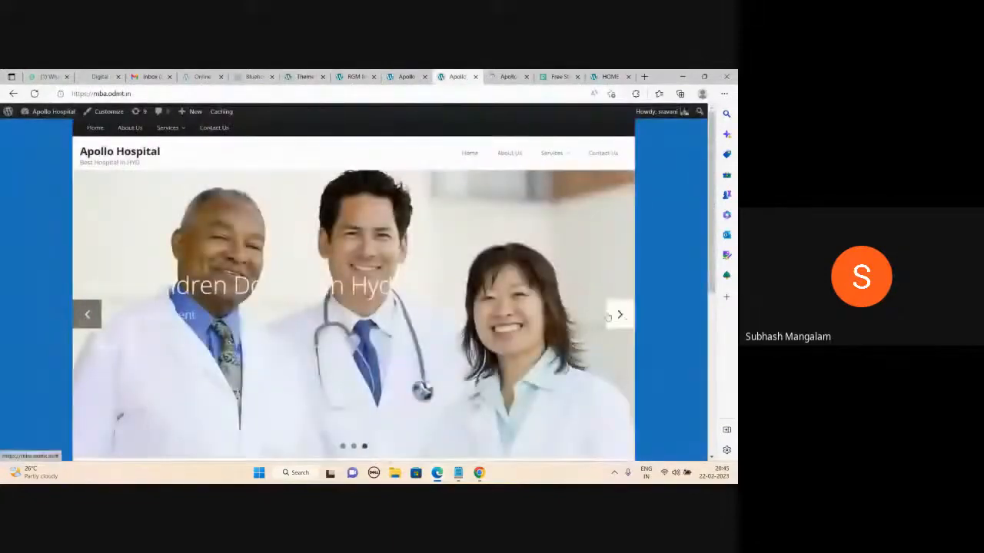
click(625, 320)
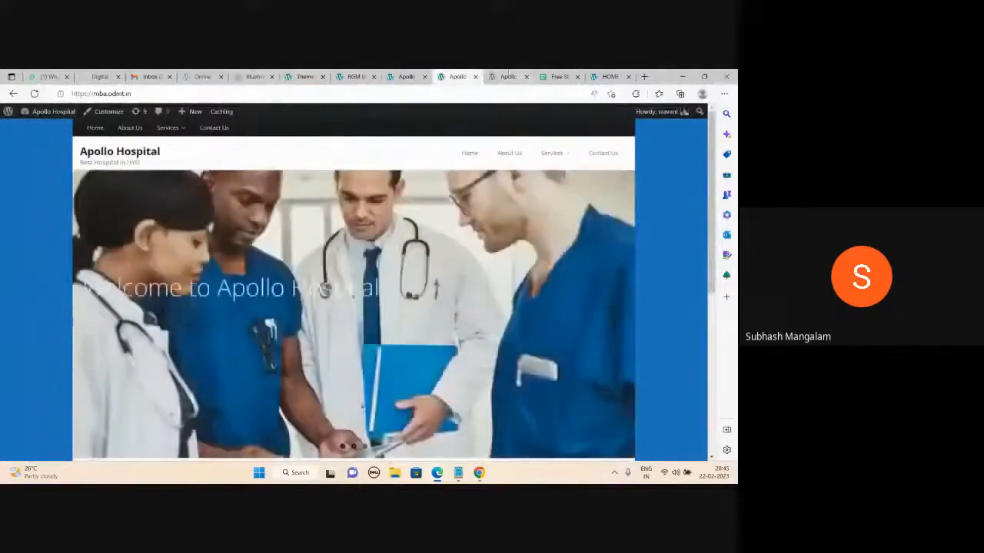
click(509, 76)
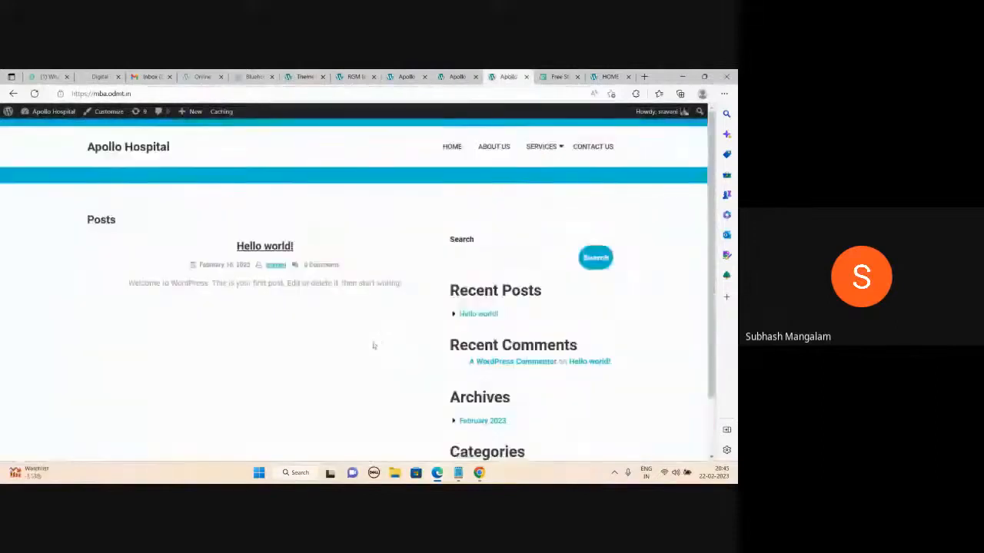
mouse_move(531, 154)
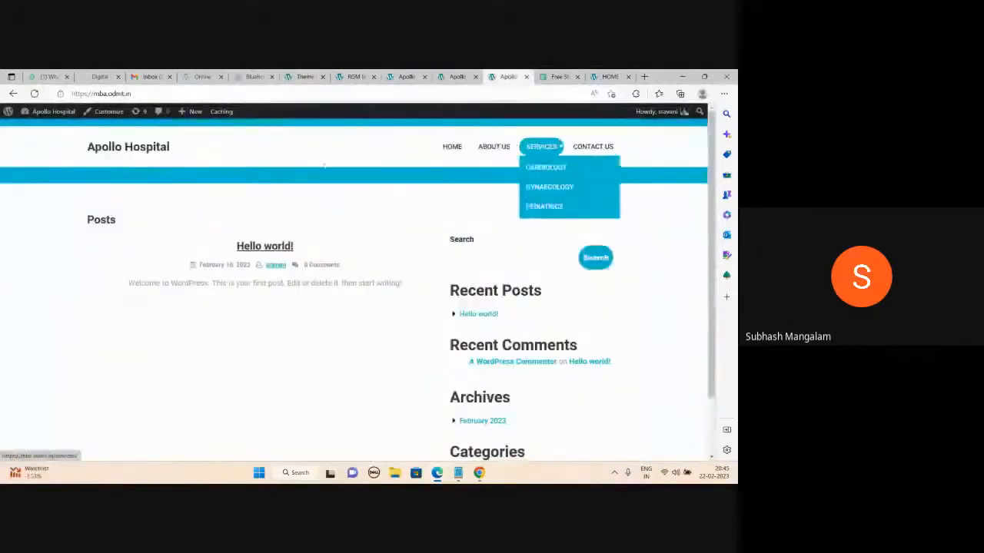
click(304, 76)
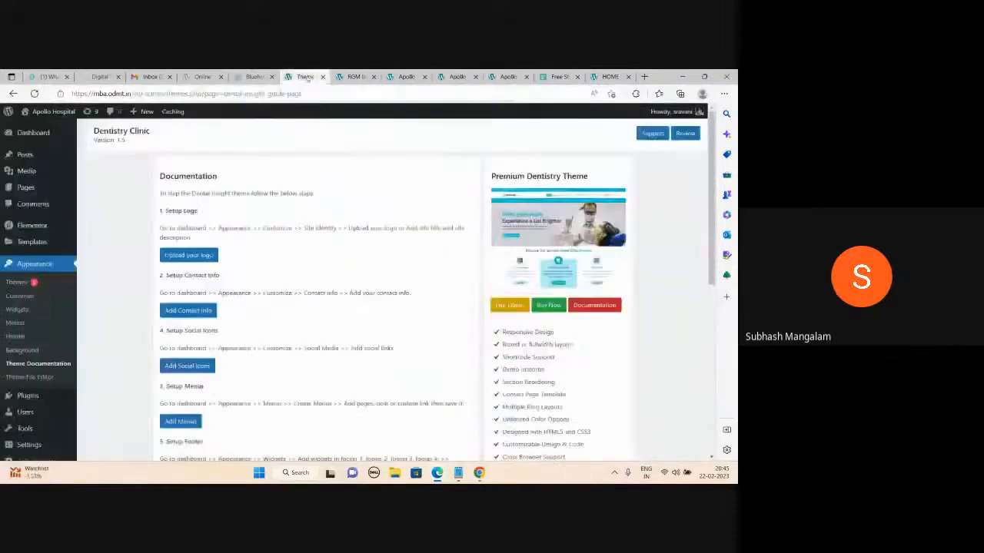
click(17, 282)
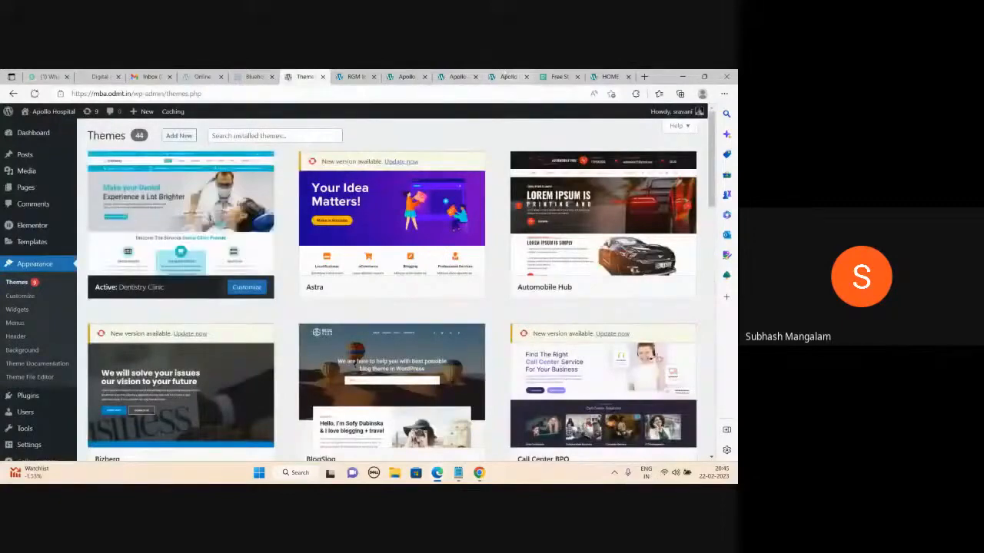
click(512, 75)
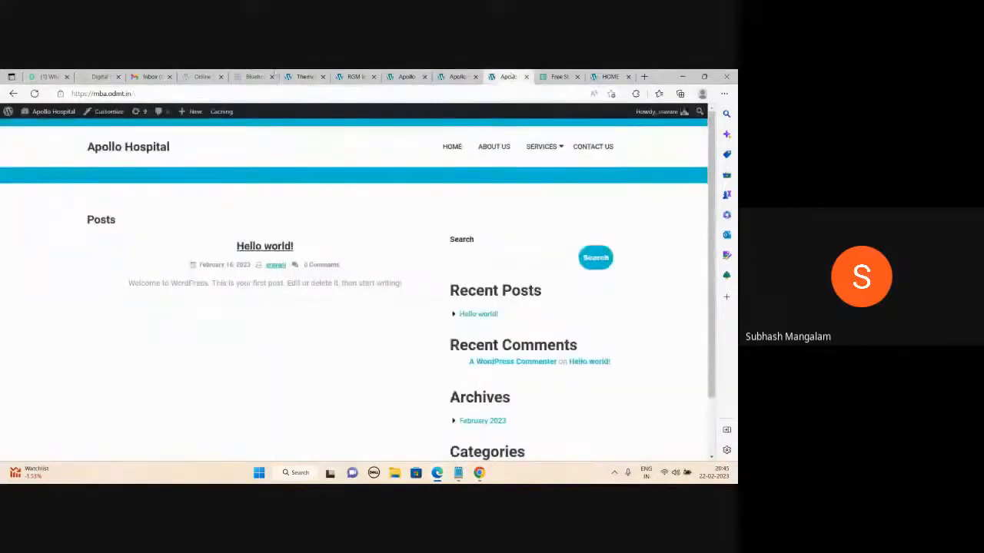
- Open the Customizer for the active Dentistry Clinic theme and browse its panels
click(305, 76)
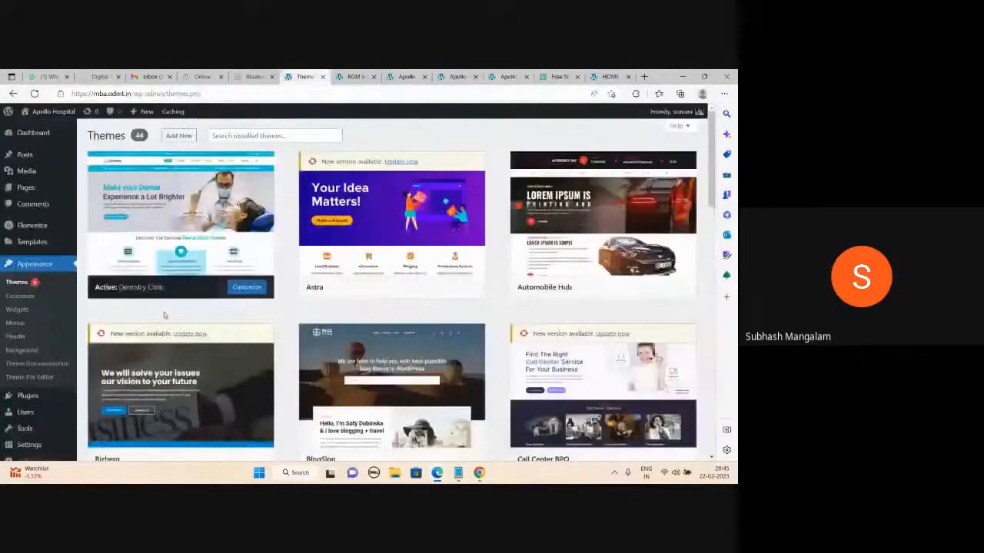
click(246, 293)
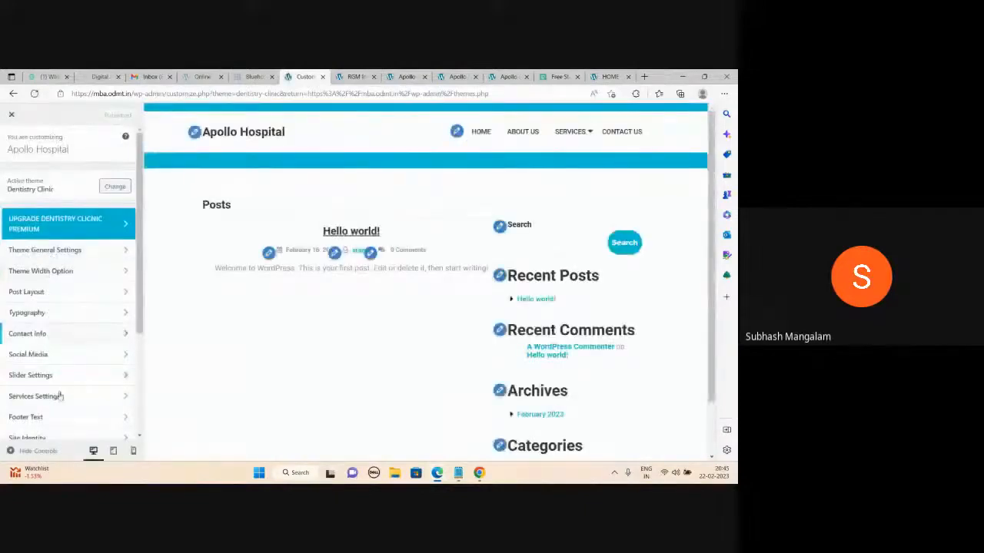
scroll(60, 396, down, 3)
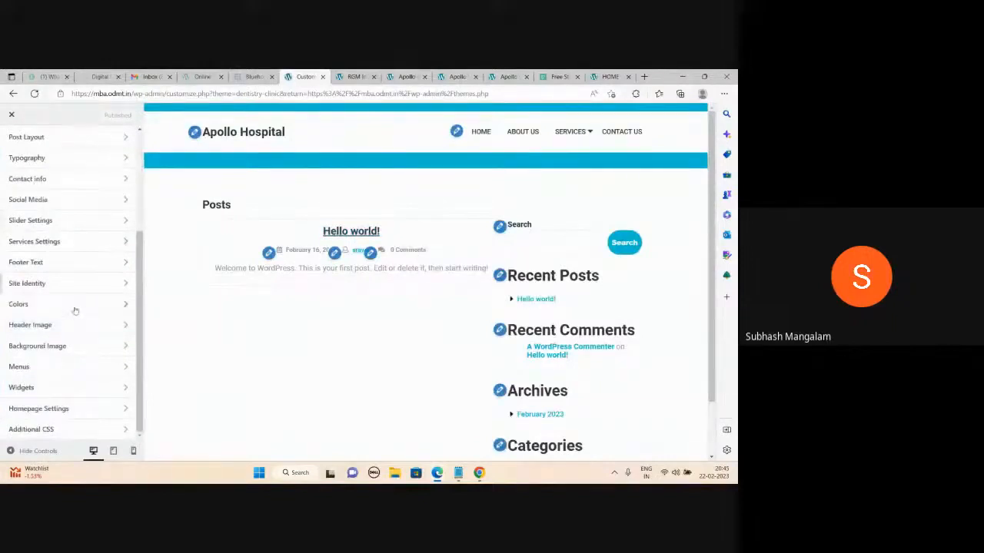
scroll(75, 309, up, 3)
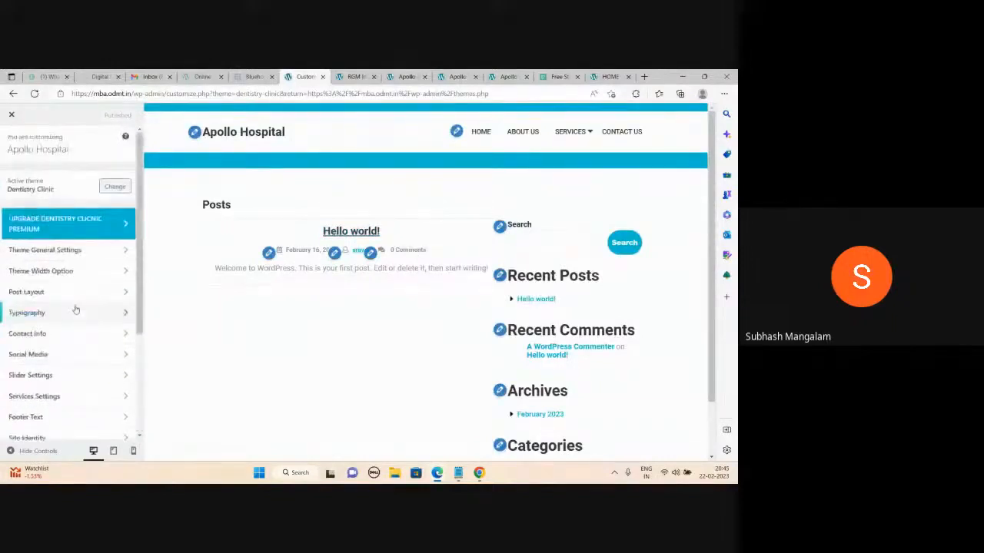
- Compare the Apollo and RGM site tabs, reload the live site, then close the Customizer
click(407, 76)
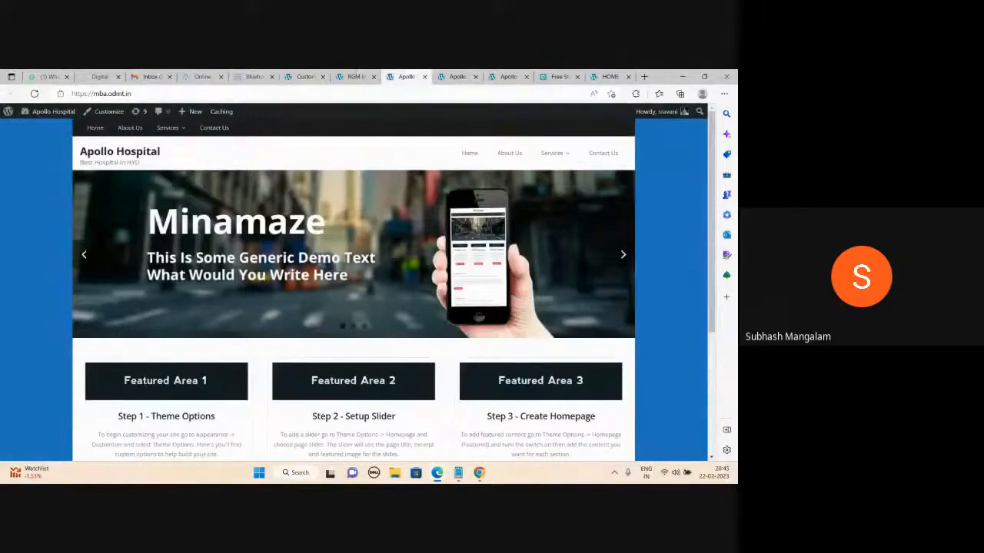
click(354, 76)
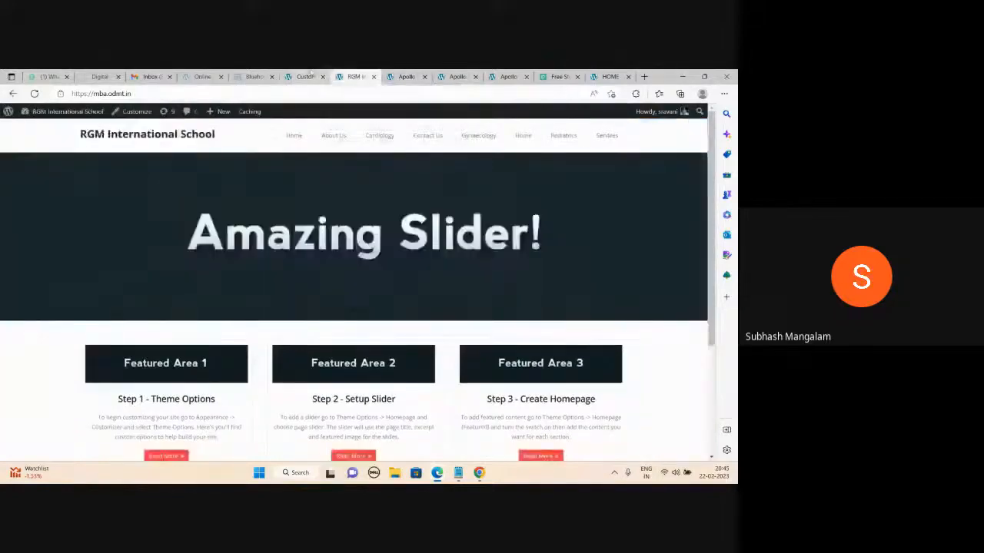
click(309, 76)
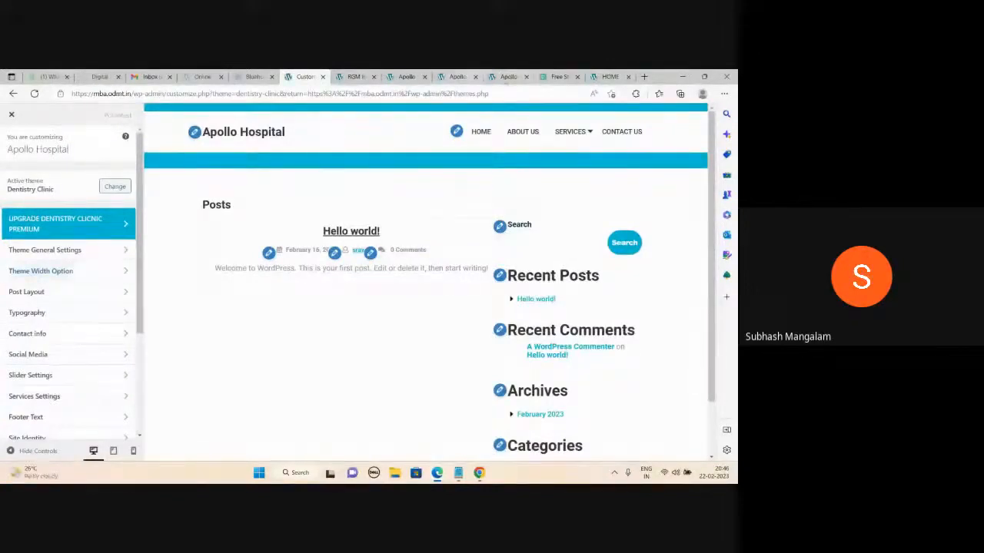
click(508, 77)
click(35, 94)
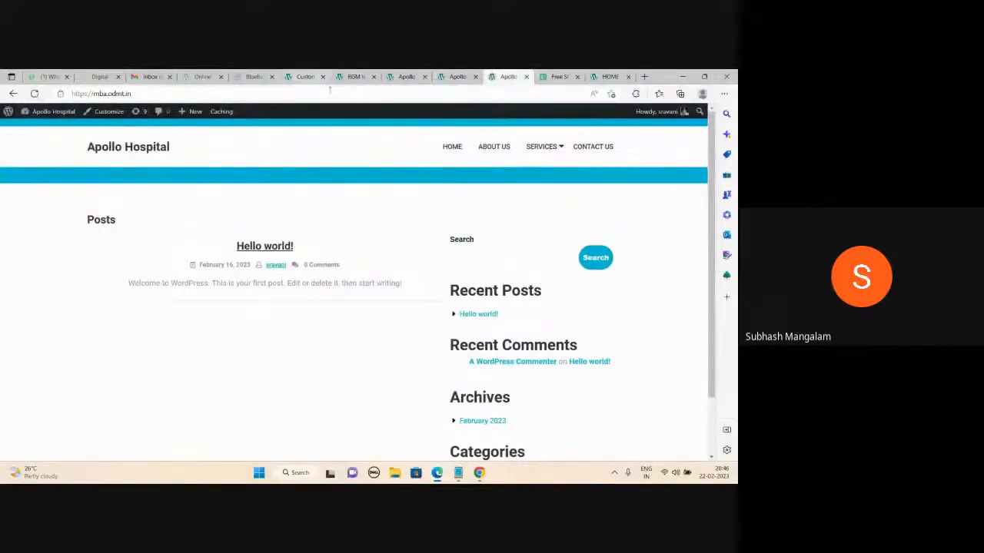
click(306, 77)
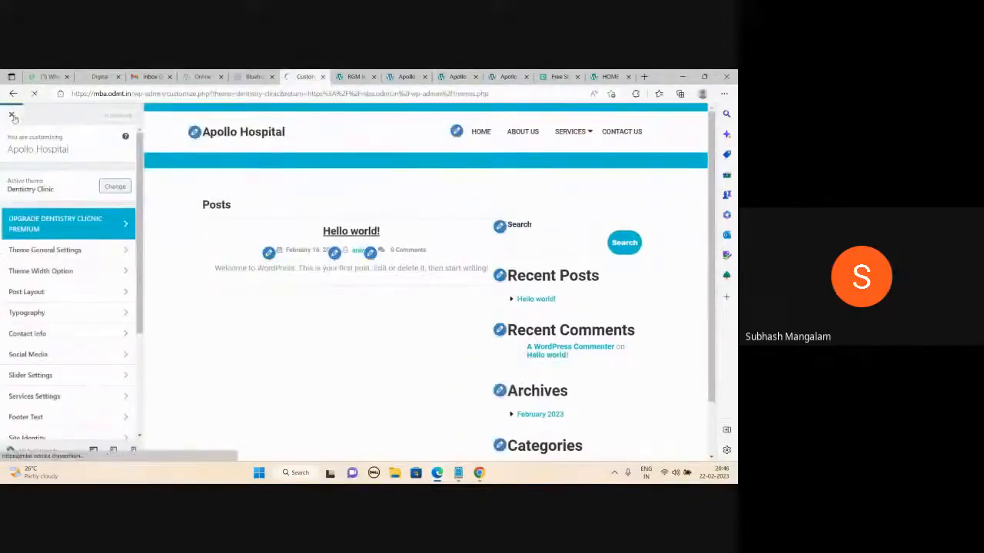
click(13, 116)
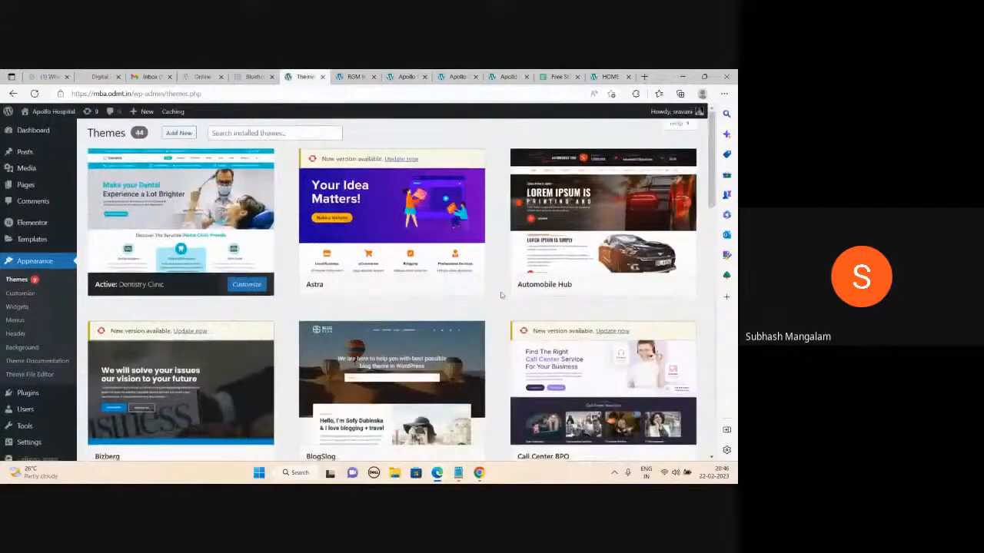
- Scroll through the Apollo Hospital site and activate the Minamaze theme
scroll(501, 295, down, 1)
scroll(501, 294, down, 2)
scroll(500, 295, up, 2)
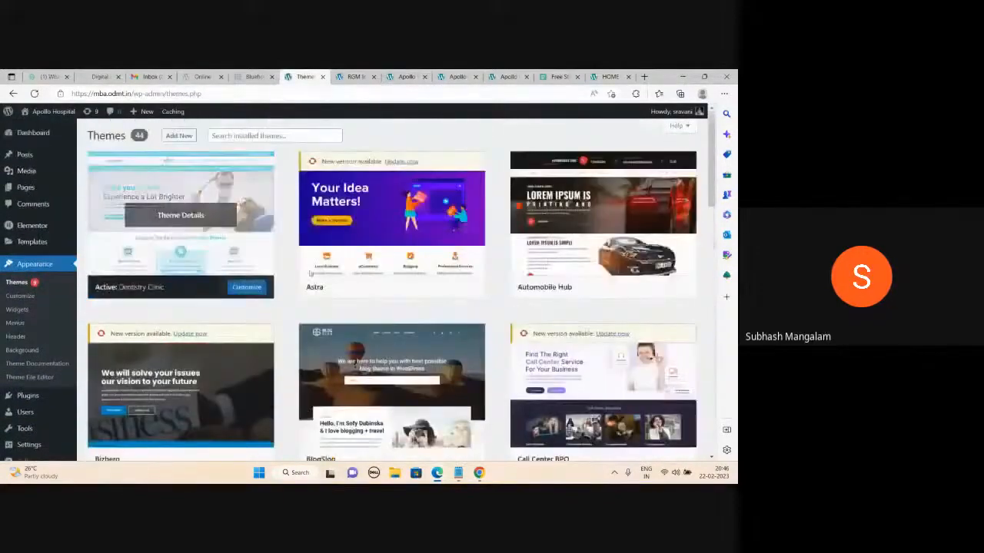
scroll(180, 215, down, 3)
scroll(284, 290, down, 10)
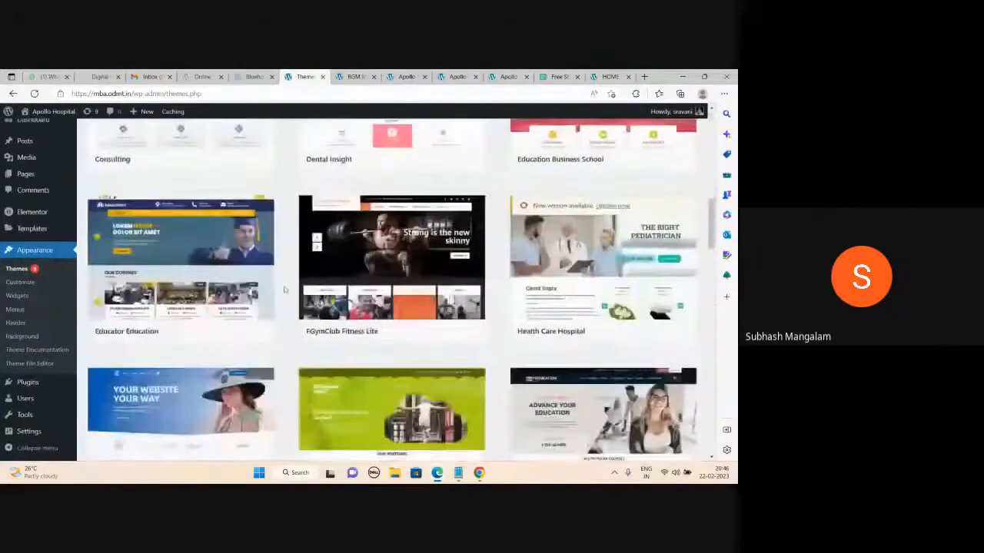
scroll(285, 290, down, 10)
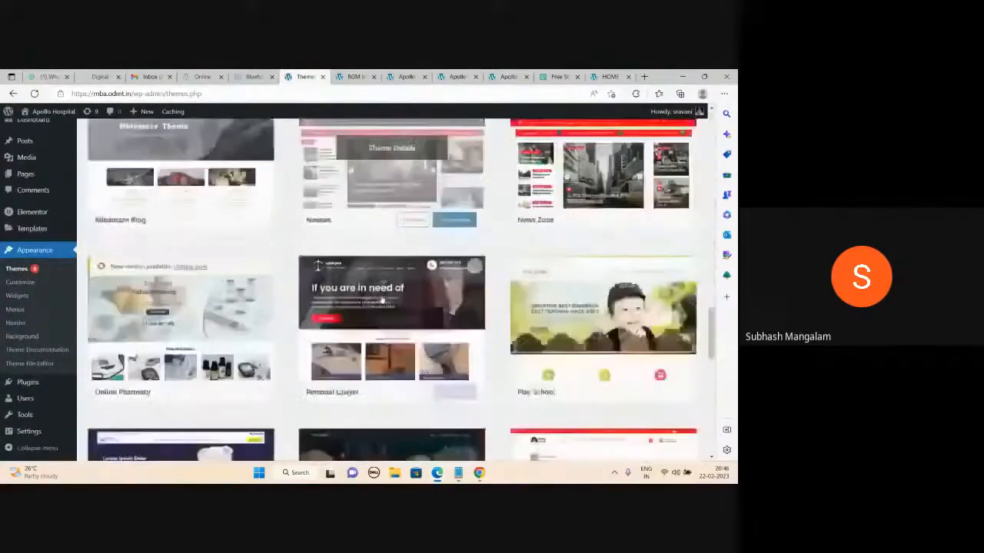
scroll(363, 277, down, 10)
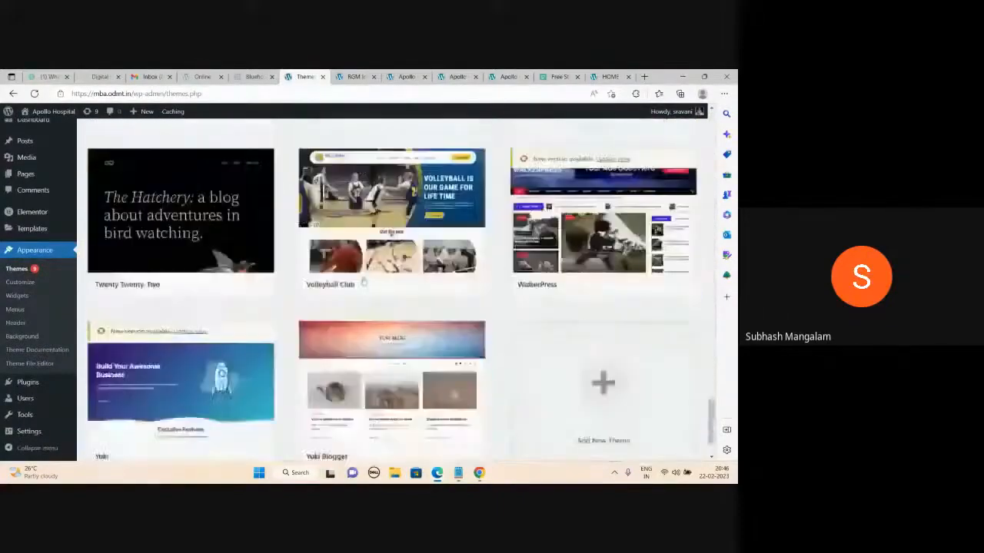
scroll(363, 280, up, 20)
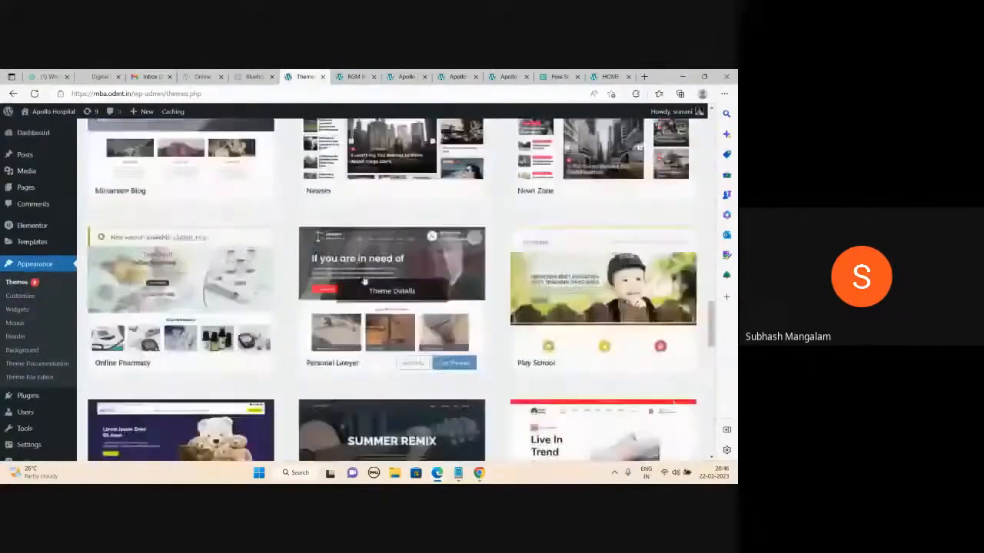
scroll(392, 369, up, 1)
scroll(461, 346, down, 3)
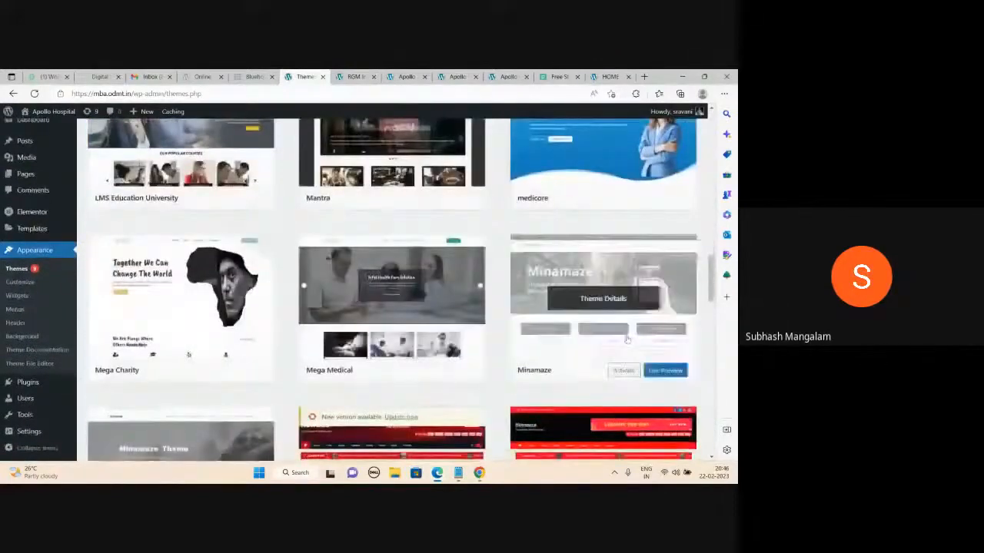
click(621, 377)
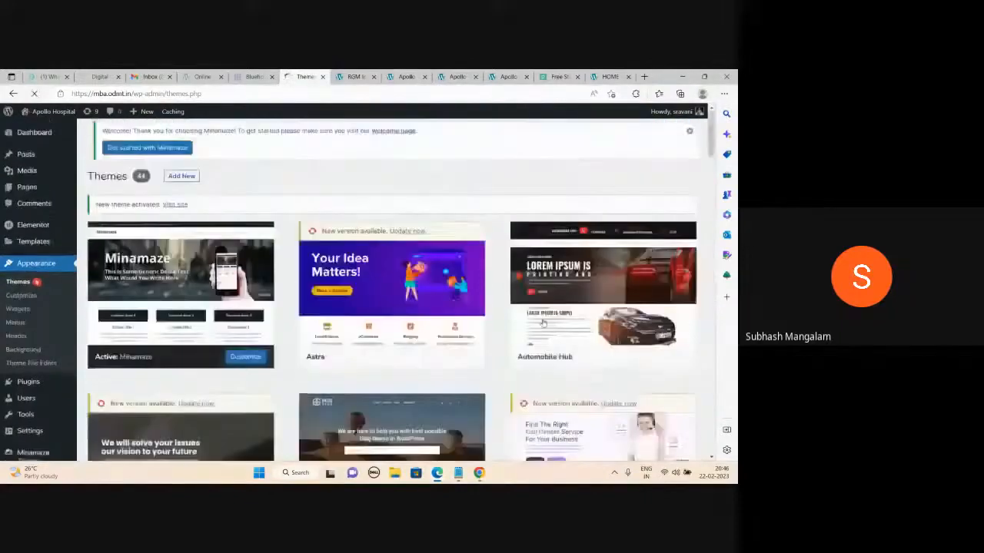
- Reload the live site to see the theme change, then check the installed themes page
click(508, 77)
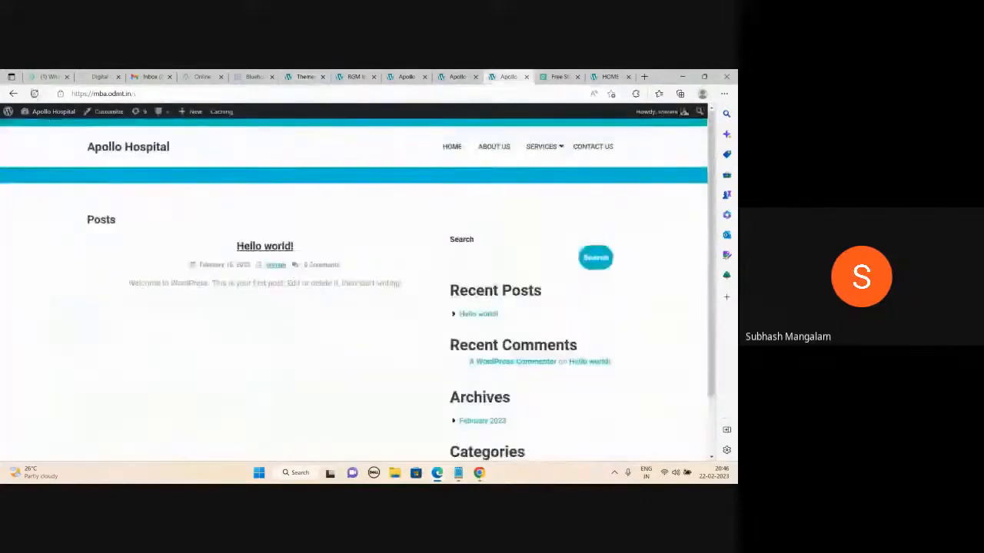
key(F5)
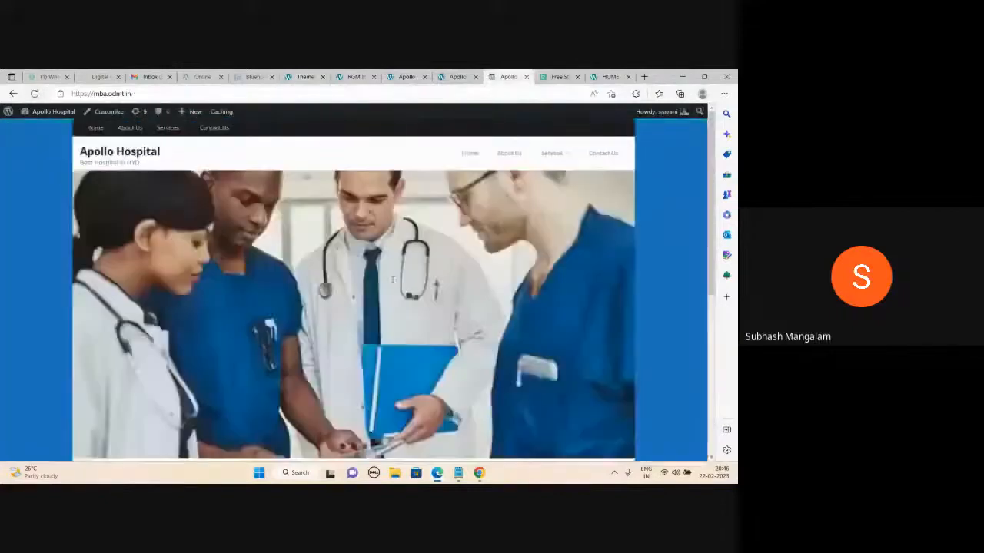
scroll(393, 283, down, 3)
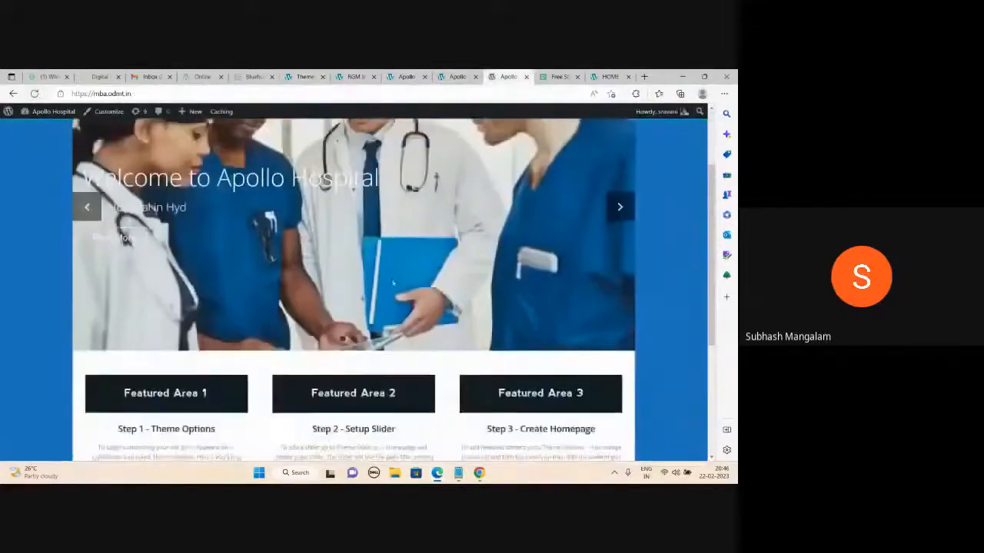
scroll(393, 283, up, 3)
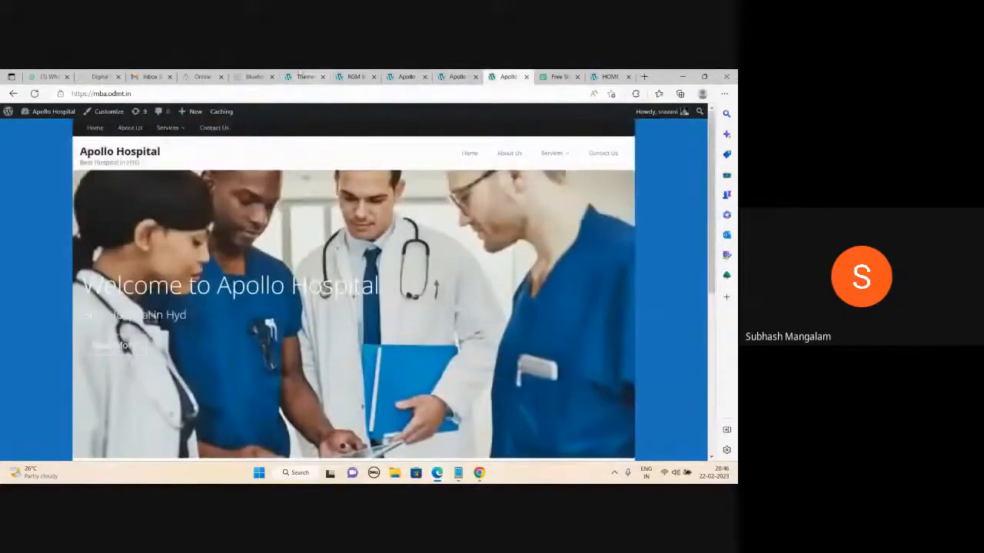
click(304, 77)
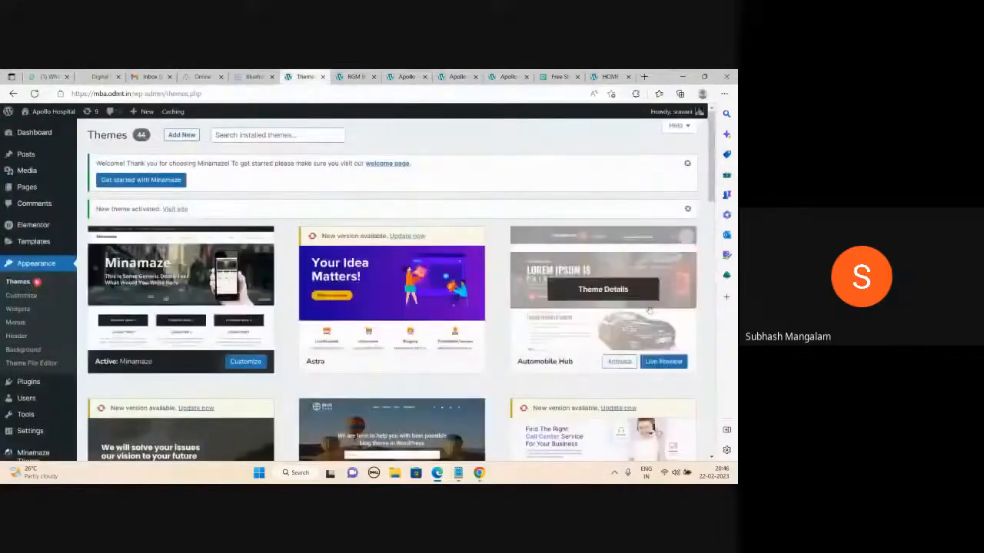
scroll(649, 312, down, 1)
scroll(649, 311, down, 5)
scroll(650, 311, up, 5)
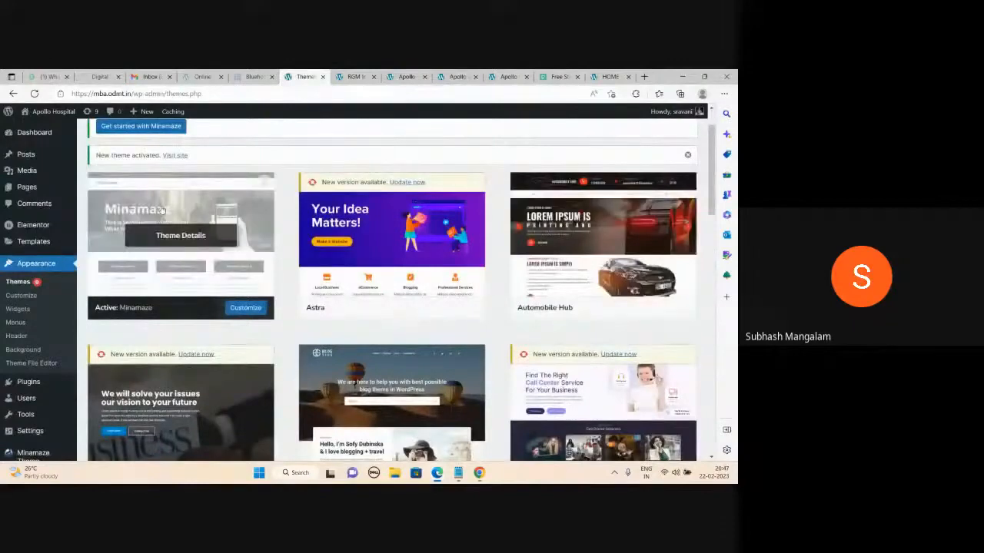
- Review the Apollo Hospital site once more, then bring up the Notepad WordPress notes
click(507, 77)
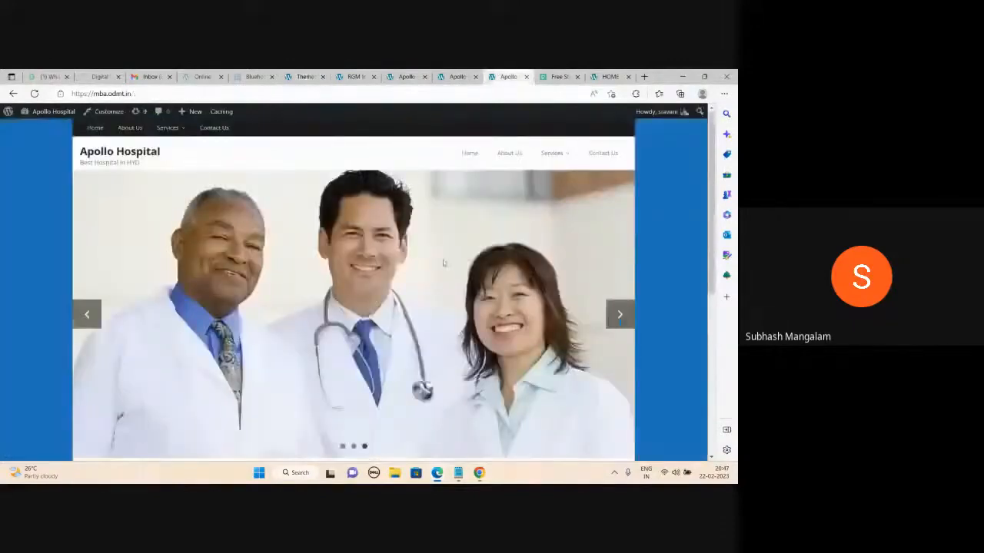
scroll(443, 263, down, 3)
scroll(443, 263, up, 3)
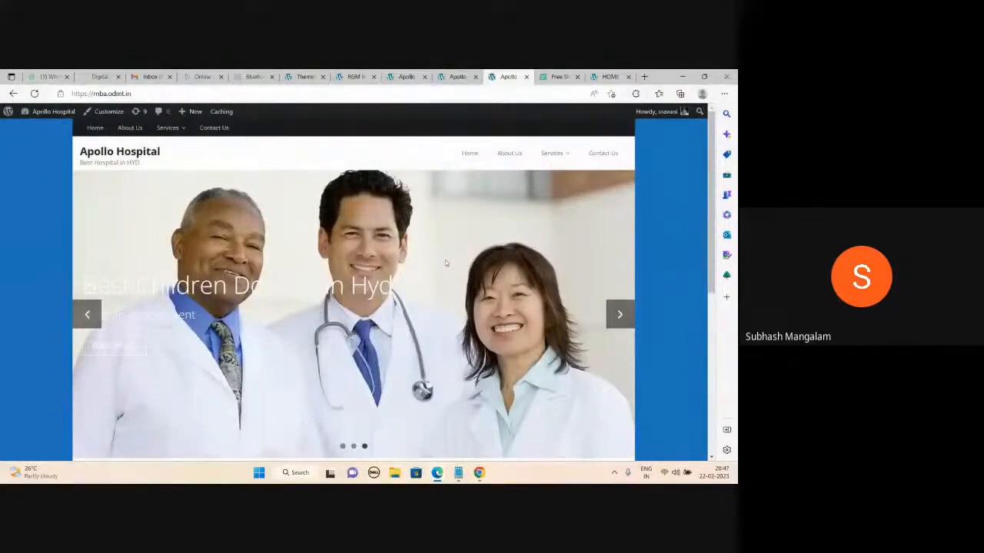
key(alt+Tab)
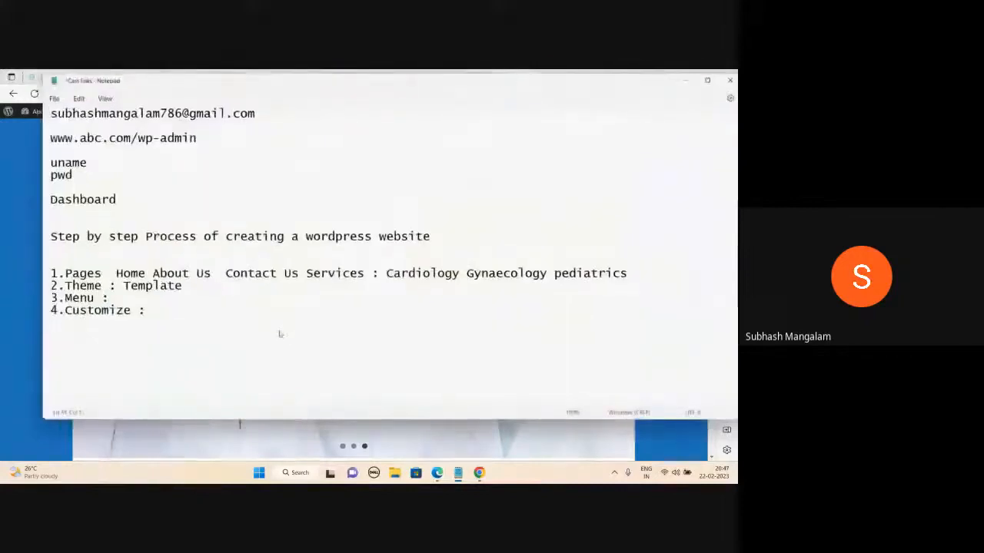
key(ctrl+a)
key(Delete)
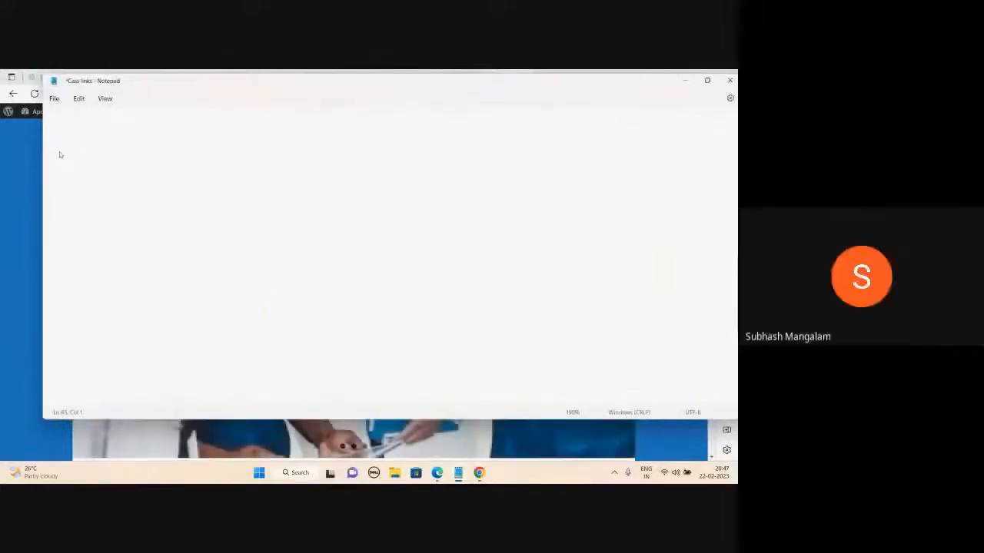
text(www.odmt.in)
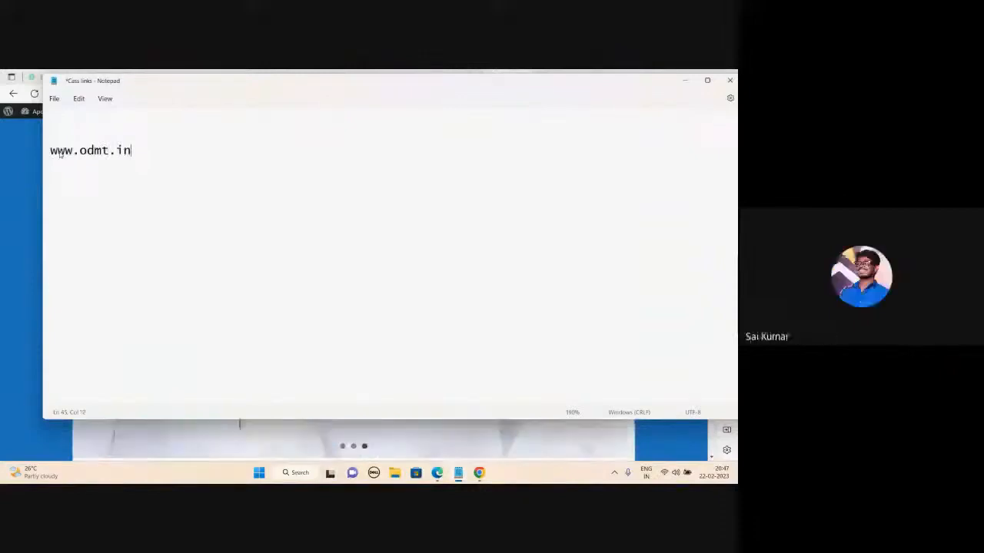
text(/)
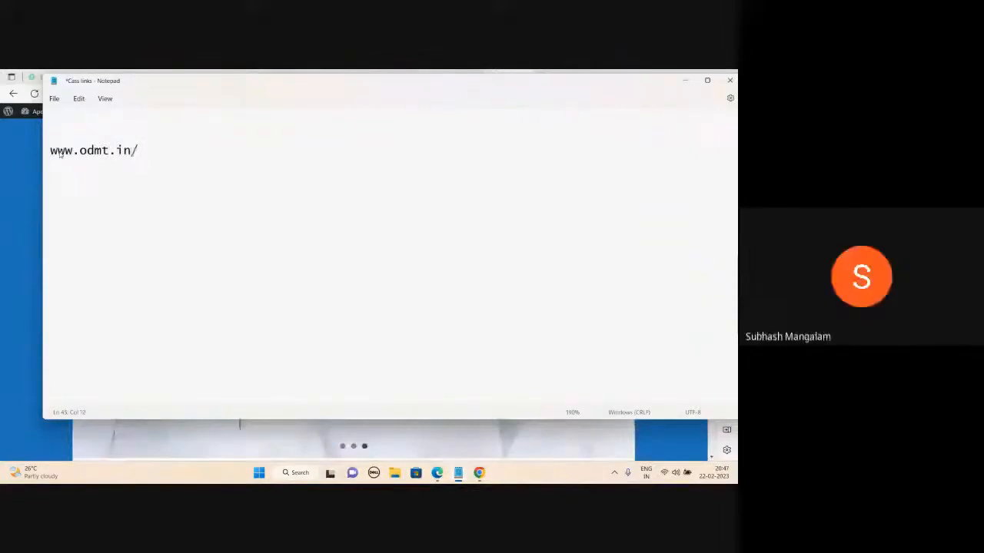
text(w)
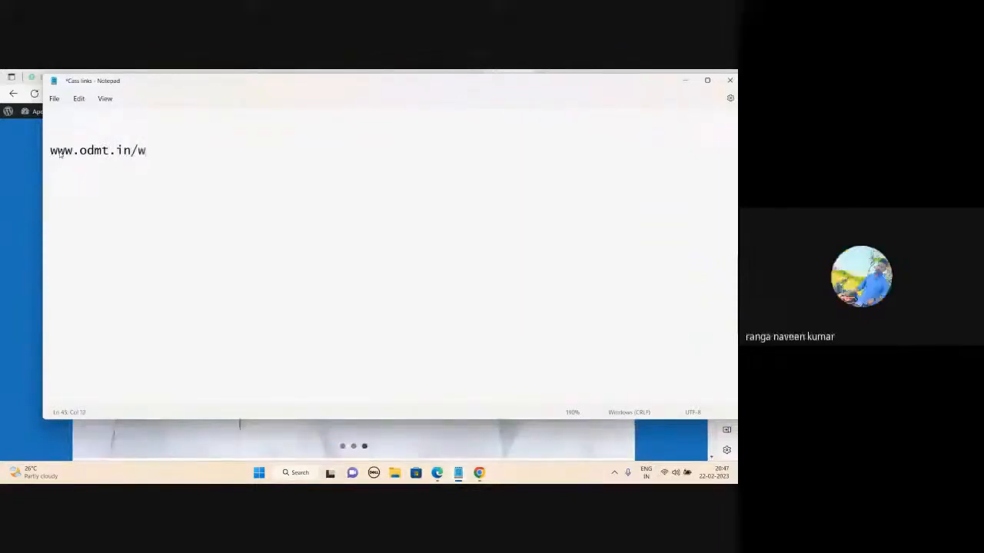
text(p-admin)
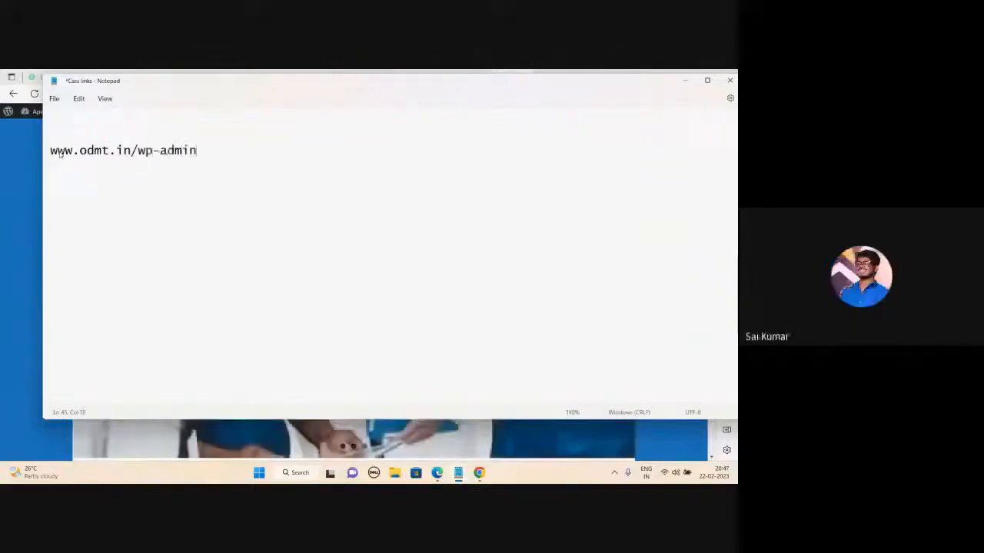
key(Return)
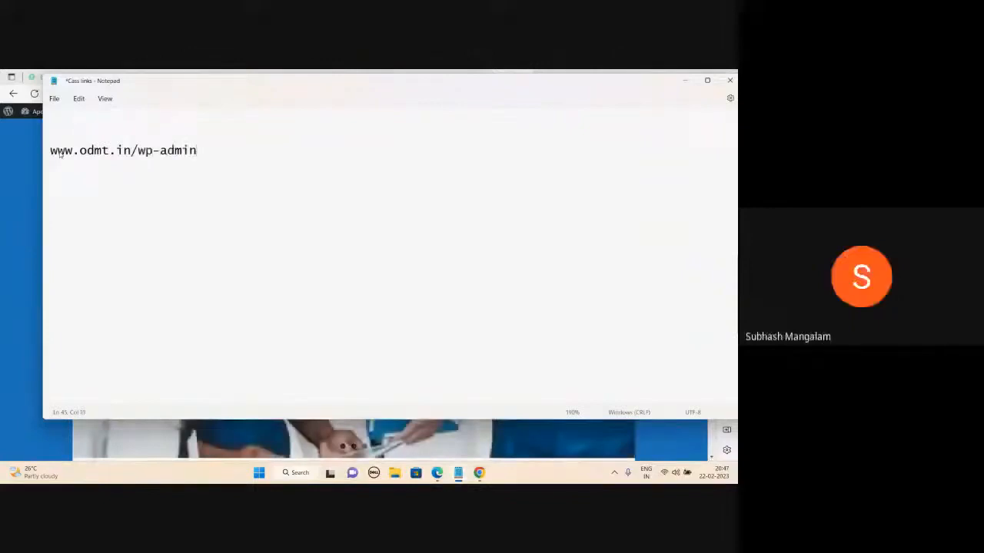
text(uame)
key(Return)
text(pwd)
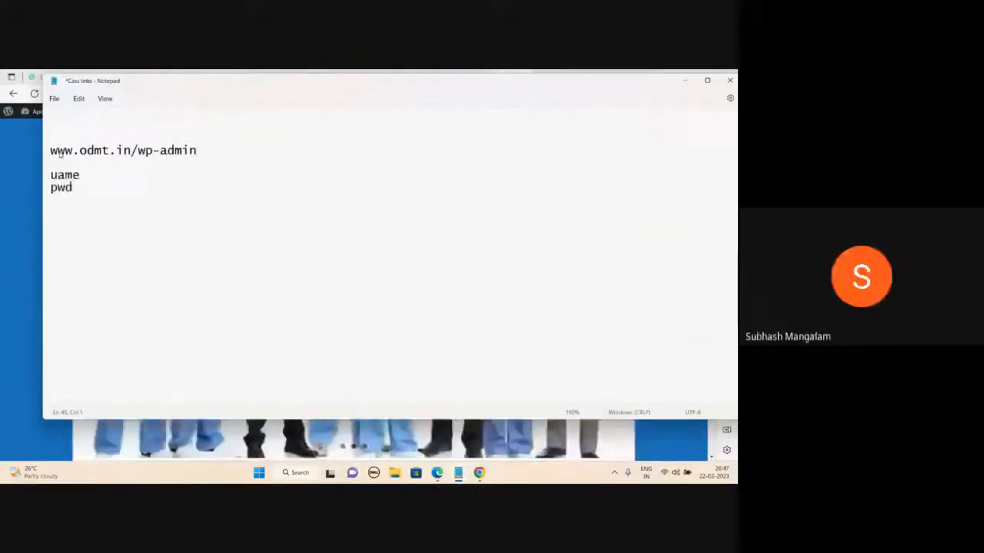
click(55, 175)
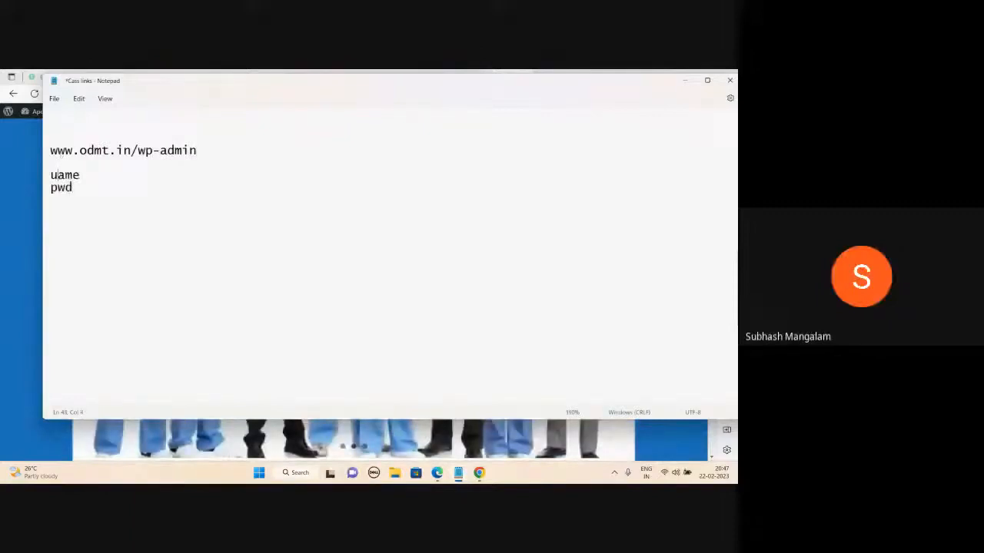
text(n)
click(77, 187)
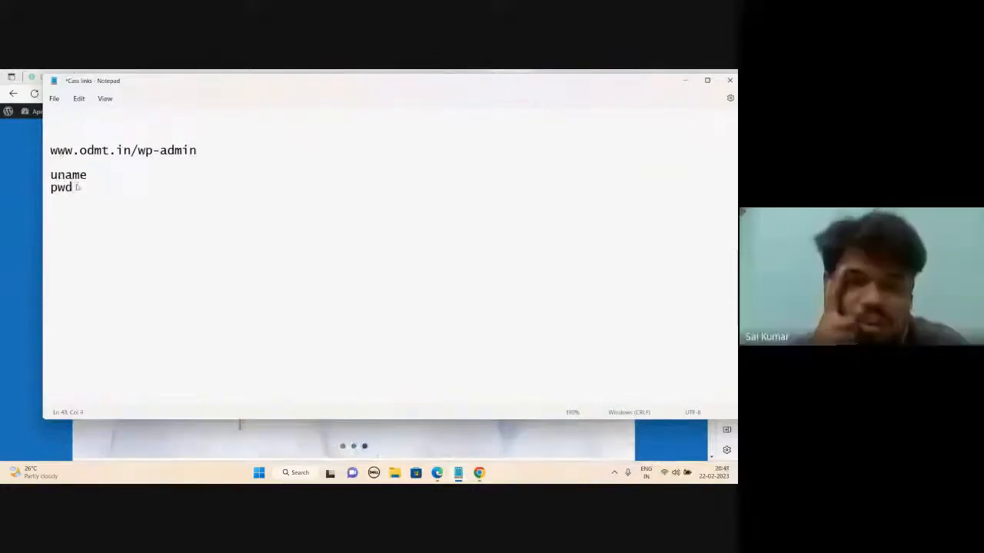
key(Return)
key(Return)
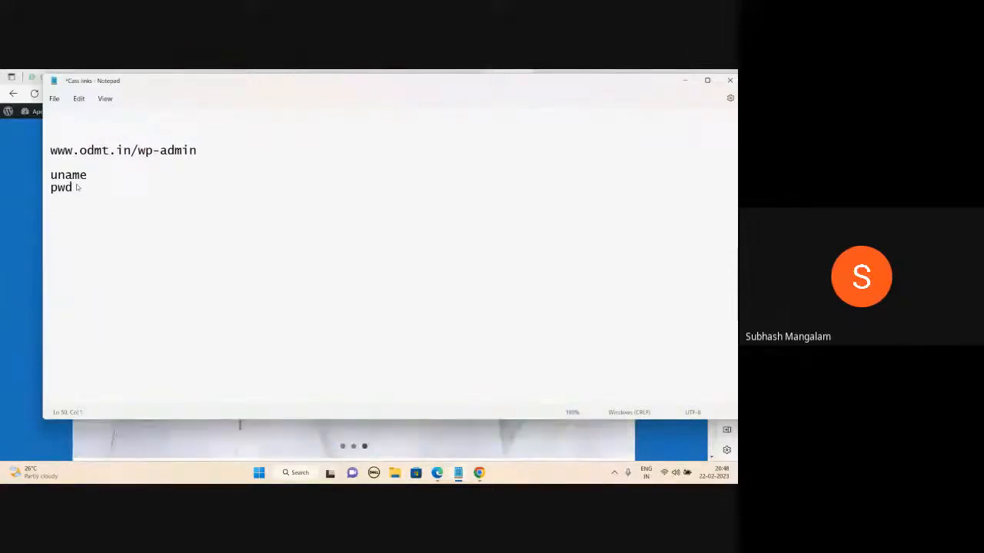
- Add 'Dashboard' followed by the steps 1.Pages, 2.Theme, 3. Menu and 4.Customize
click(61, 226)
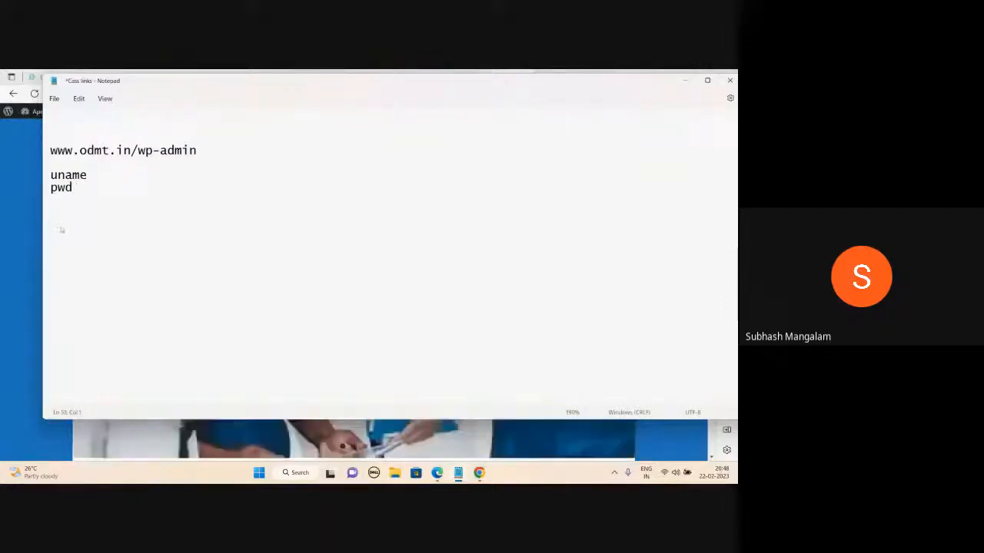
text(Dashboard)
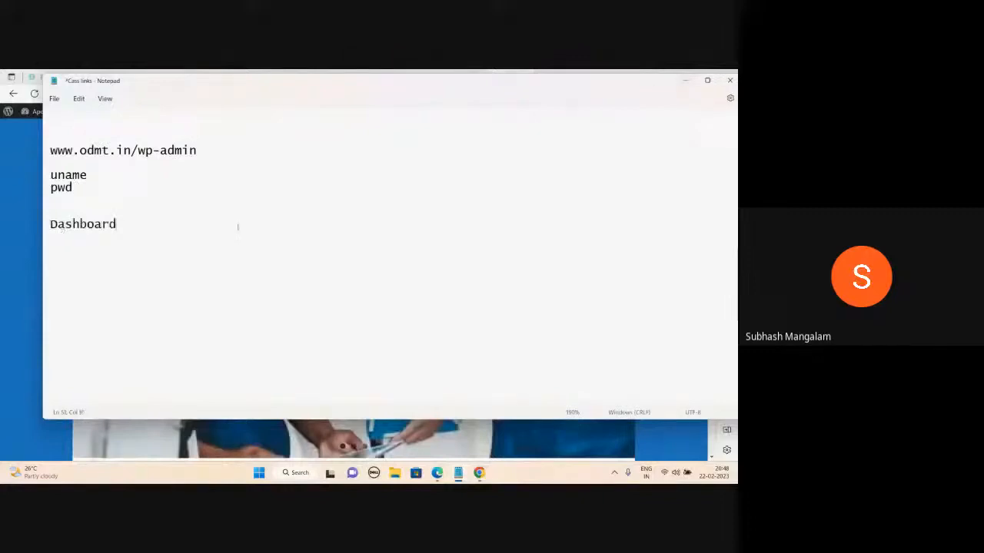
key(Return)
key(Return)
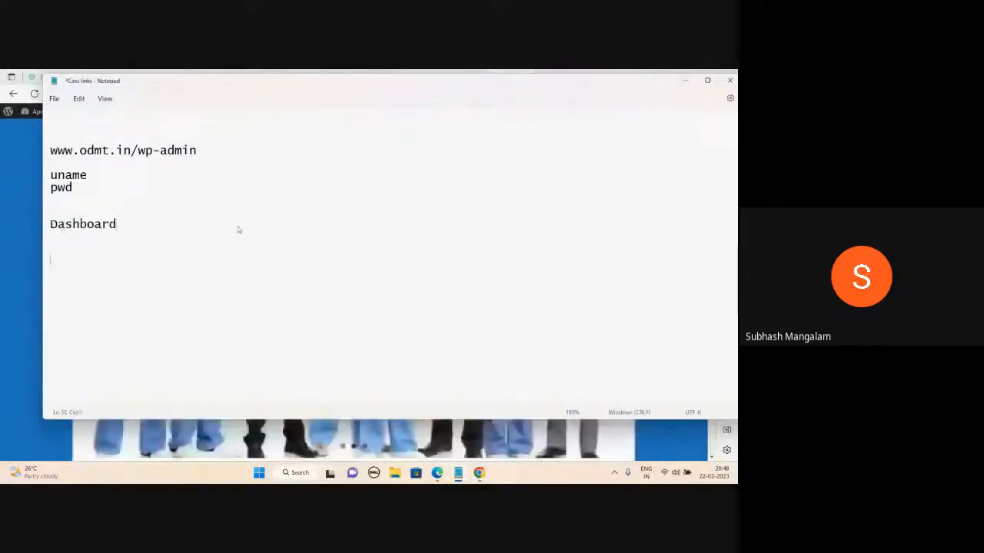
text(1.)
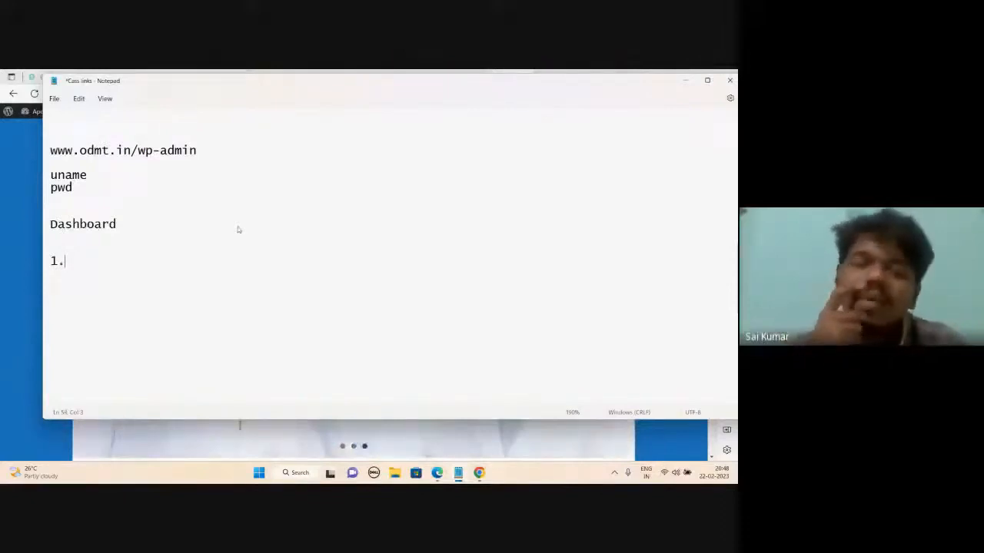
text(Pag)
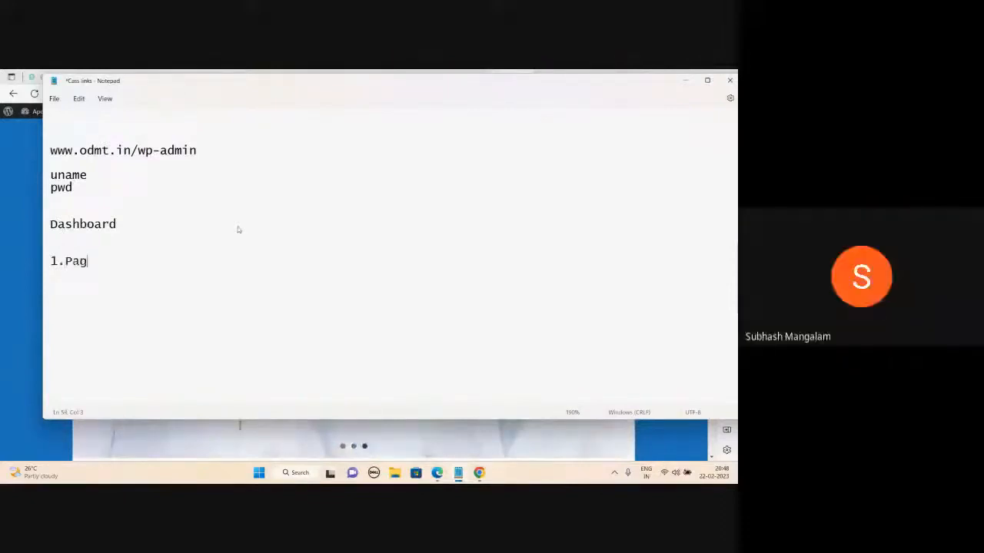
text(es)
key(Return)
text(2.)
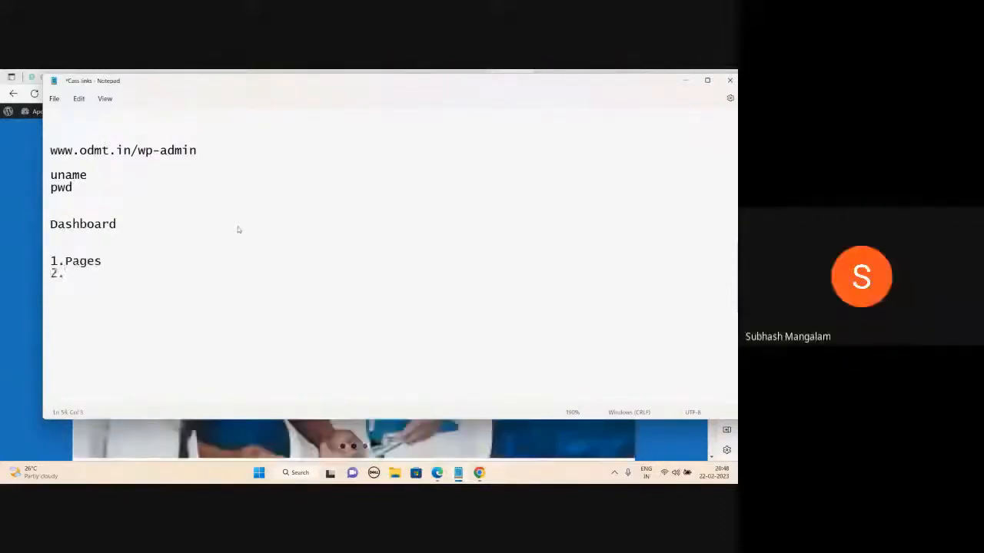
text(Theme)
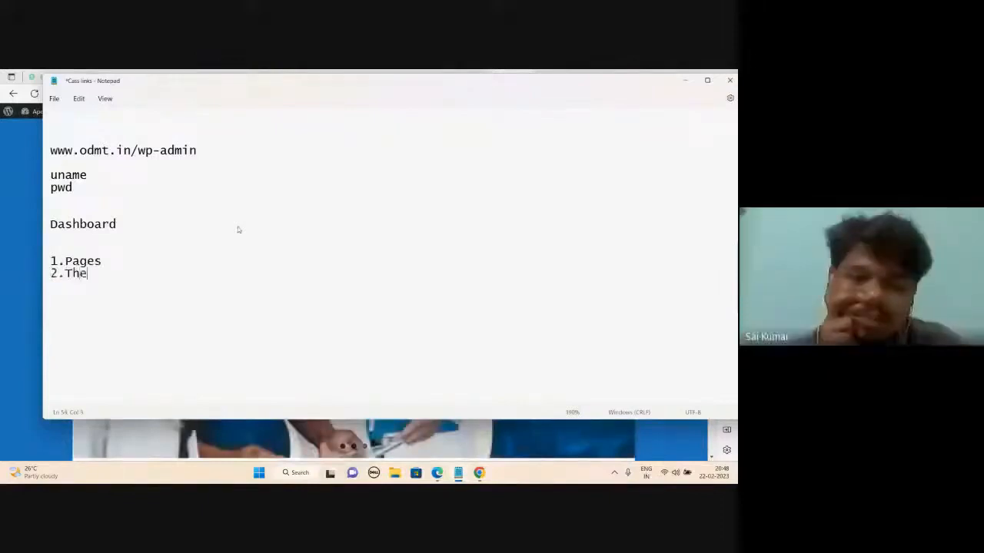
key(Return)
text(3.)
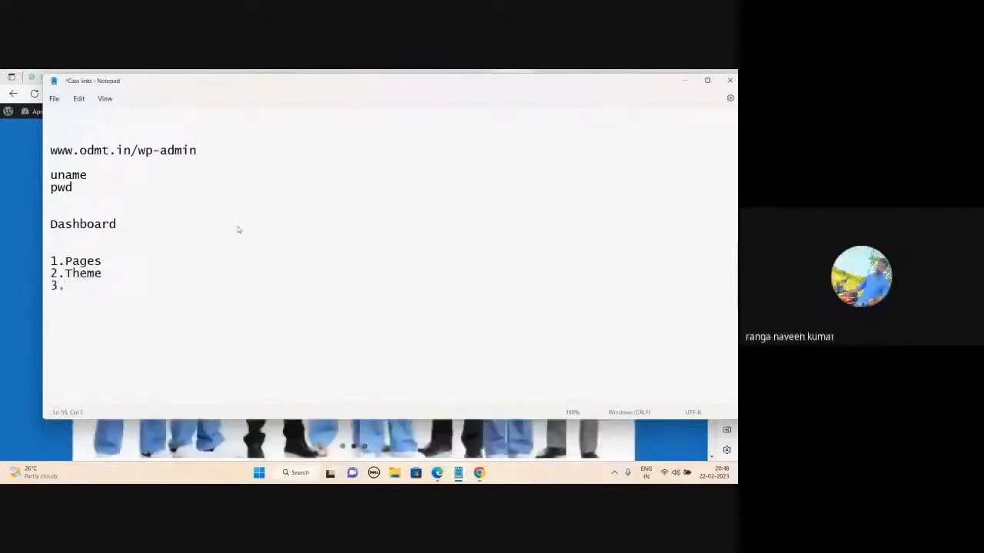
text( Menu )
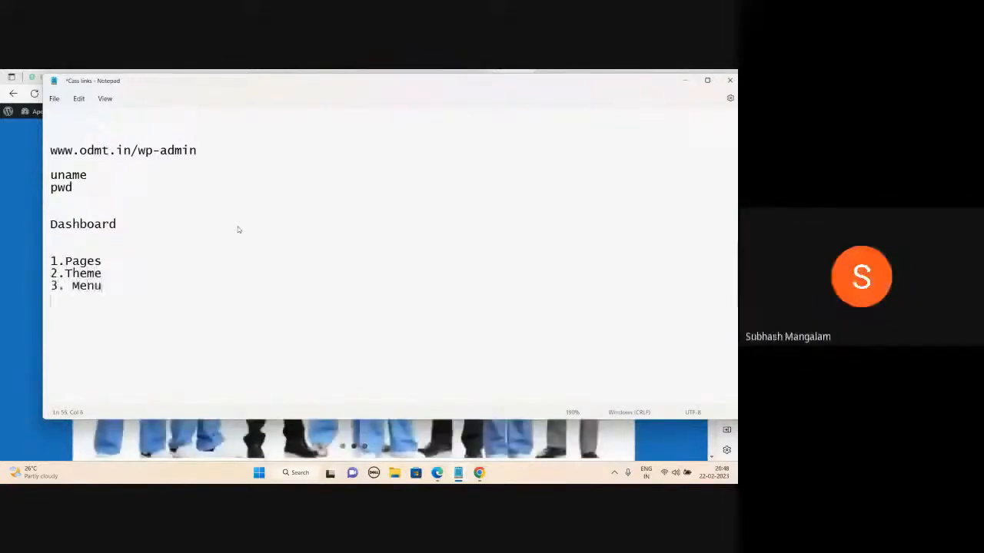
text(4.)
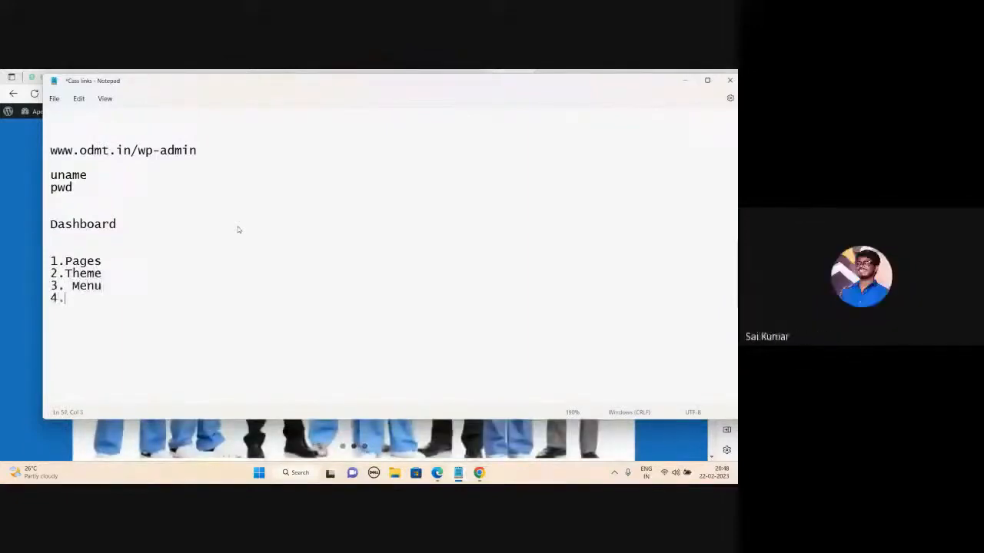
text(Customize)
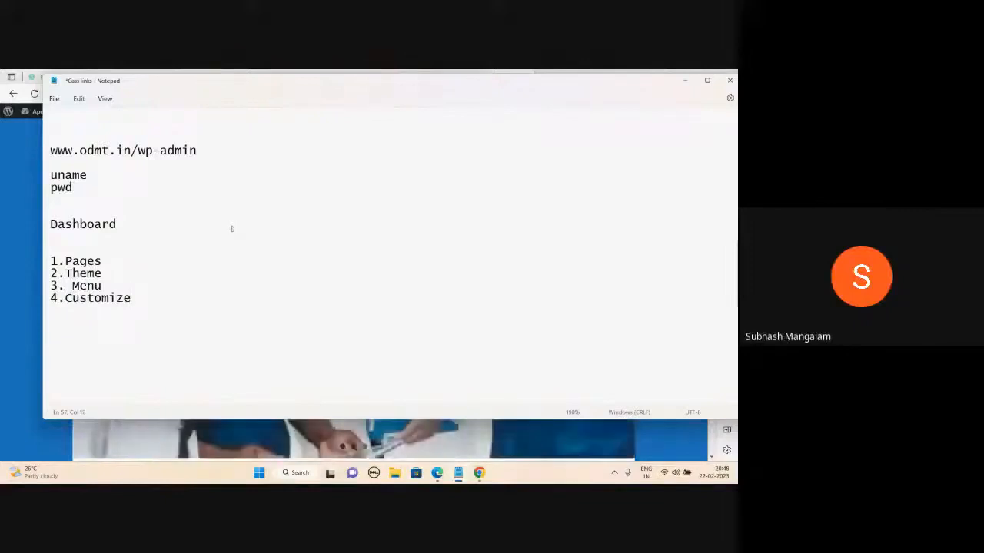
click(146, 258)
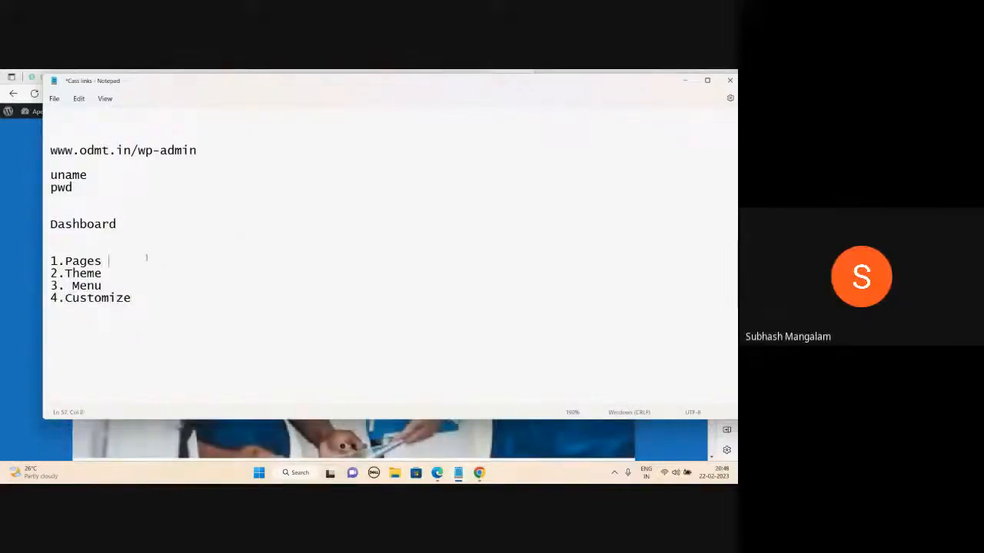
click(110, 274)
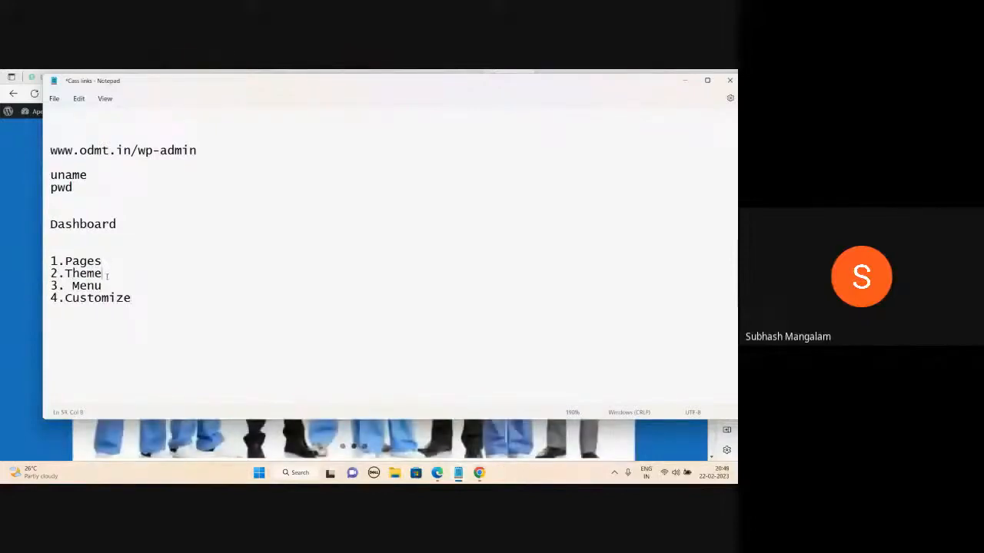
click(104, 285)
click(132, 299)
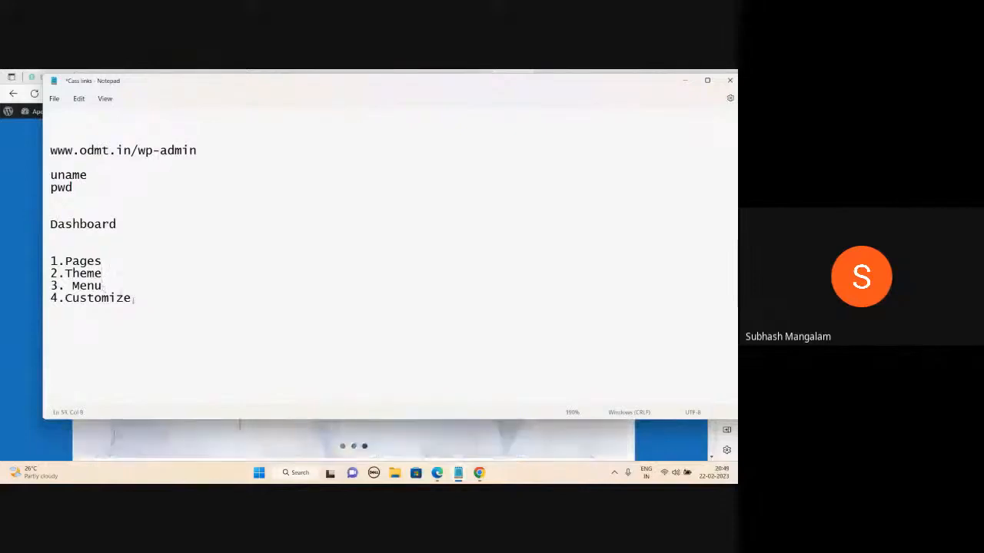
- Minimize Notepad to scroll the Apollo Hospital site, then restore the notes
click(686, 81)
scroll(484, 261, down, 4)
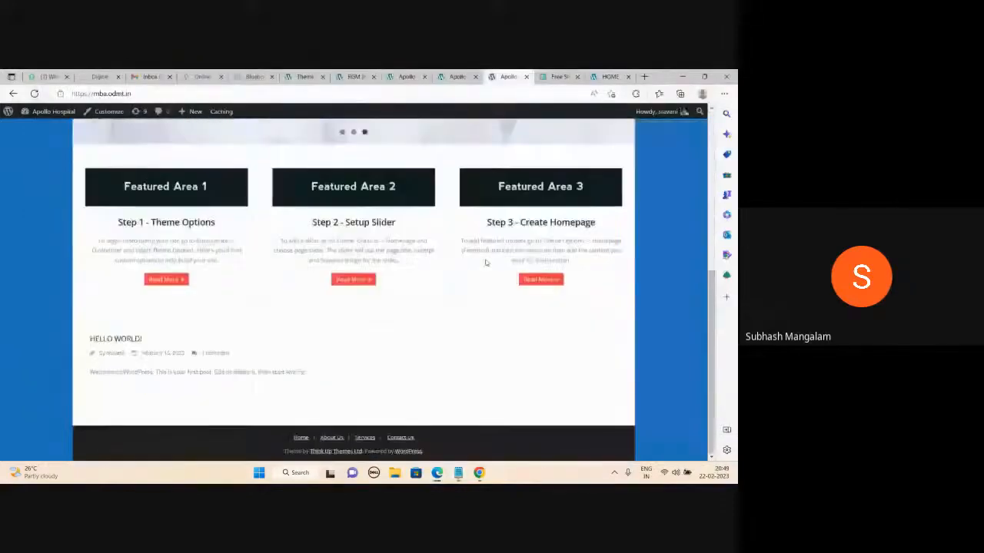
scroll(486, 264, up, 1)
scroll(486, 264, up, 4)
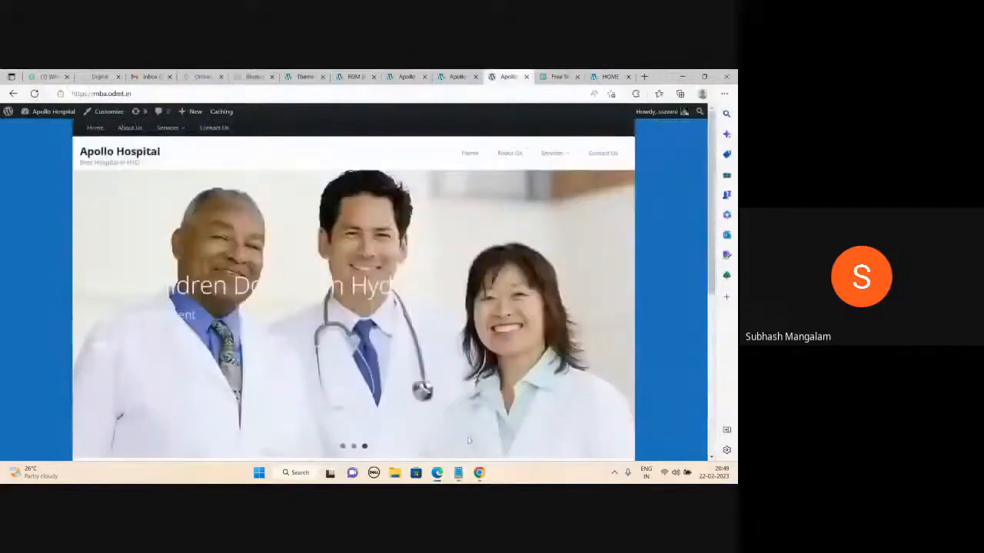
click(458, 473)
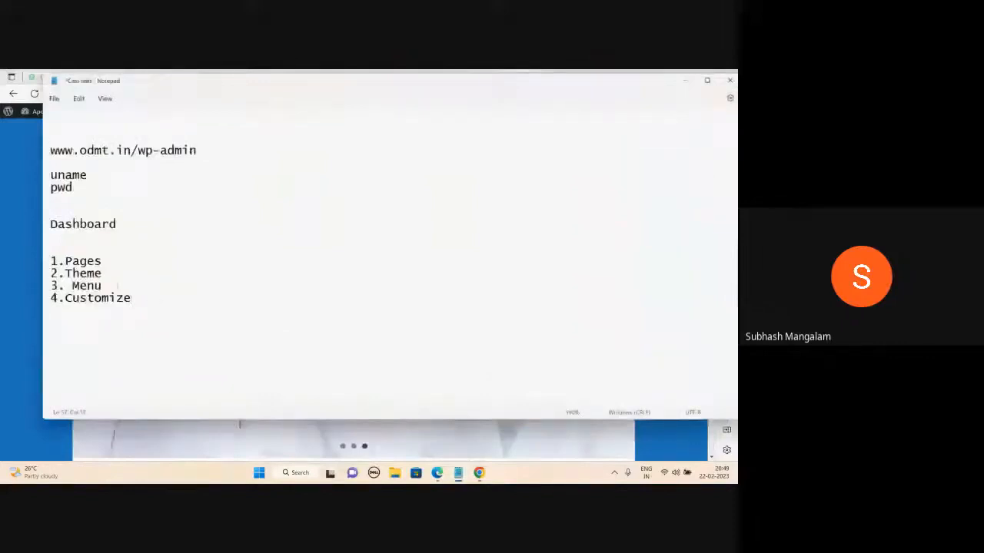
- Add 'wedding photography' below the steps and annotate the Theme line with ': minamaze'
click(113, 275)
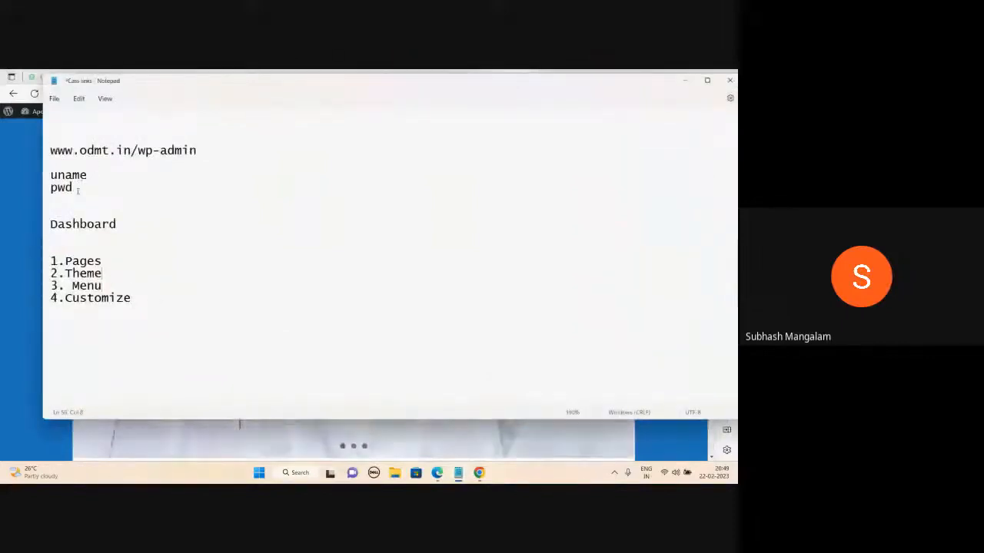
click(146, 299)
key(Return)
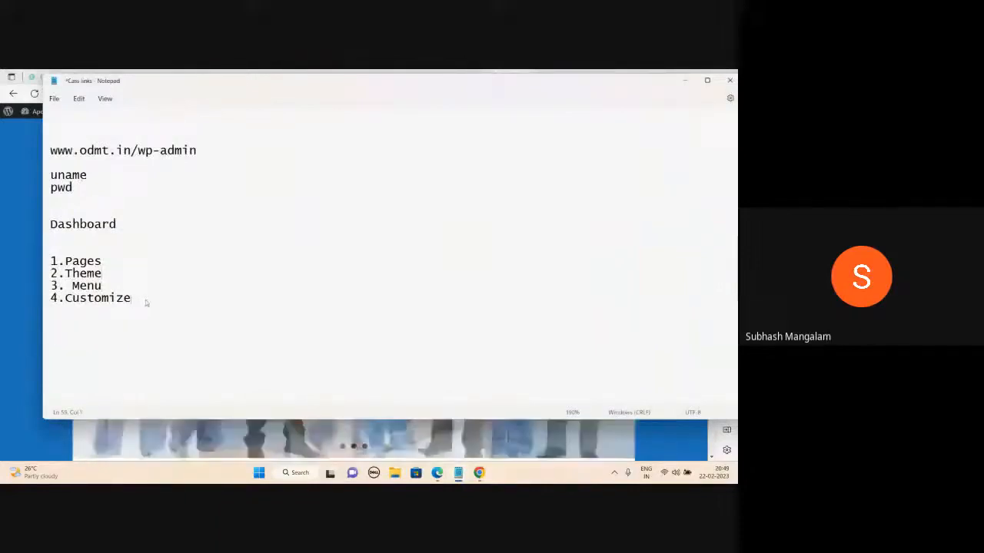
text(wedding p)
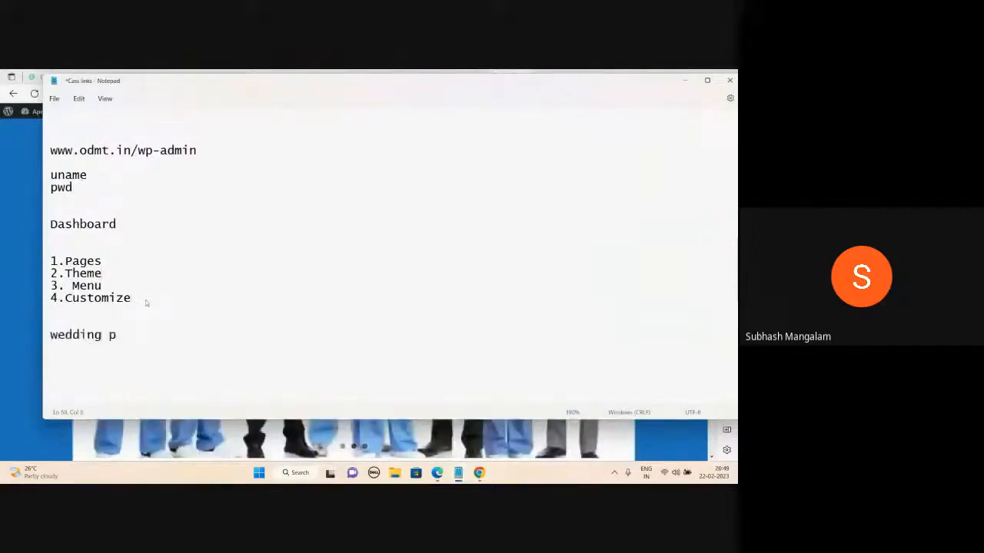
text(hotography)
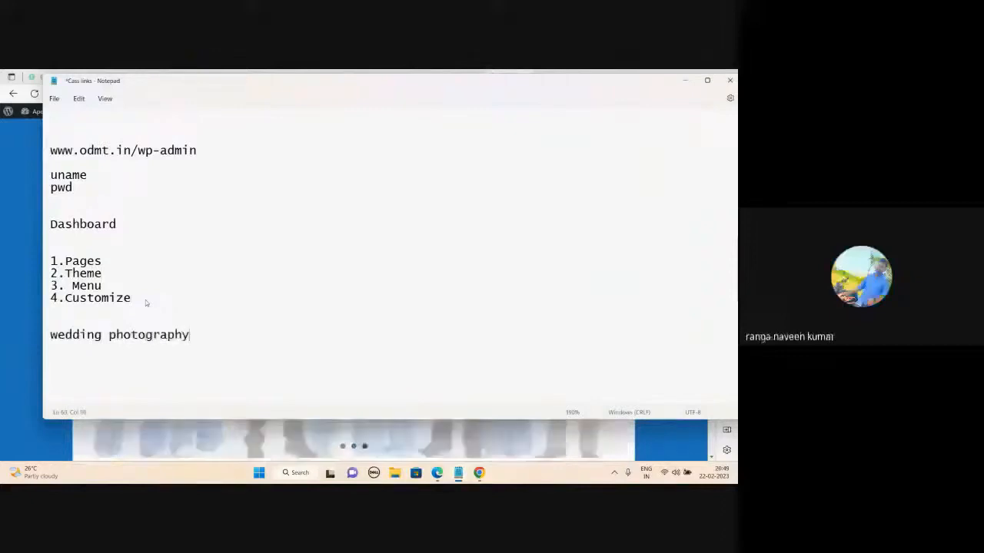
click(125, 274)
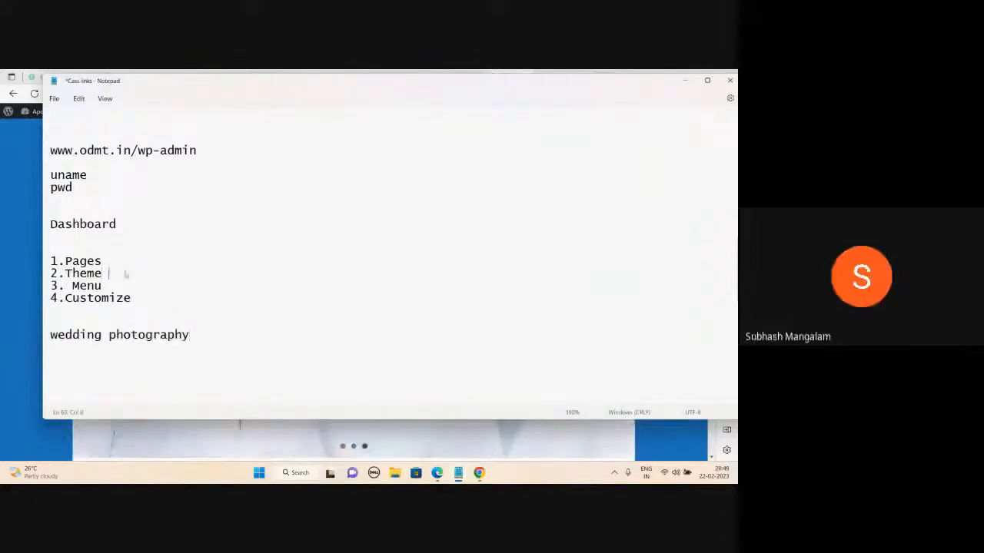
text(: minamaze)
- Add 'Event Management' as a second project idea under wedding photography
click(201, 336)
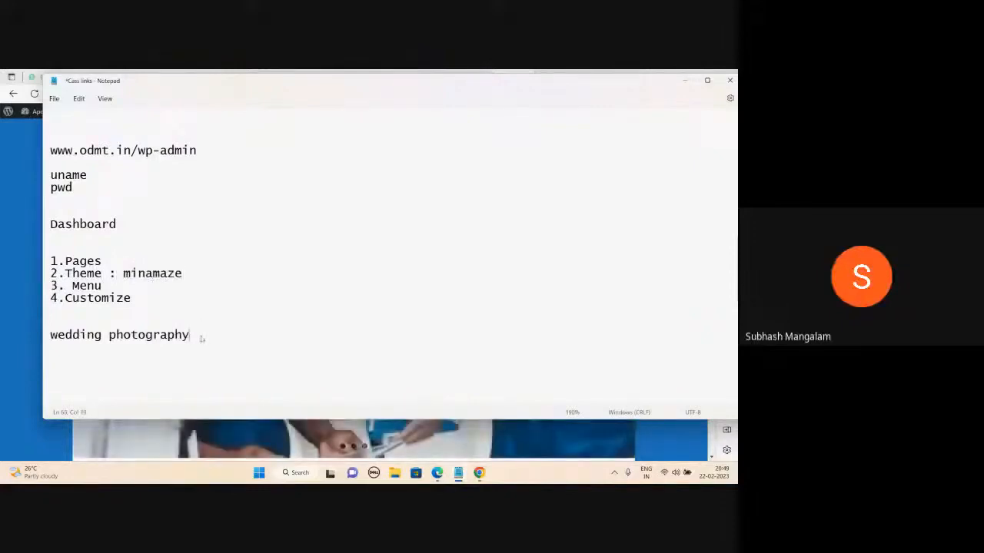
key(Return)
key(Return)
key(Return)
text(Event Mana)
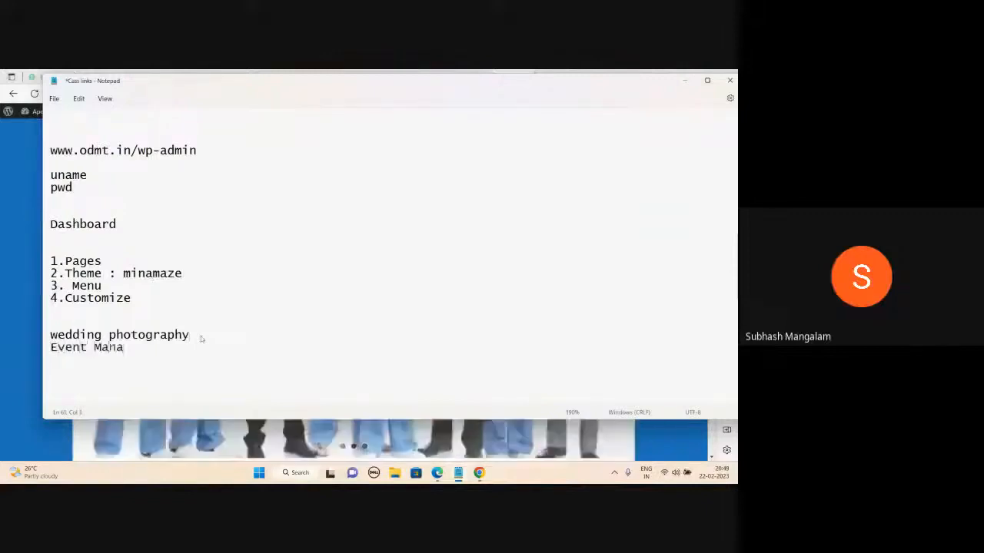
text(gement)
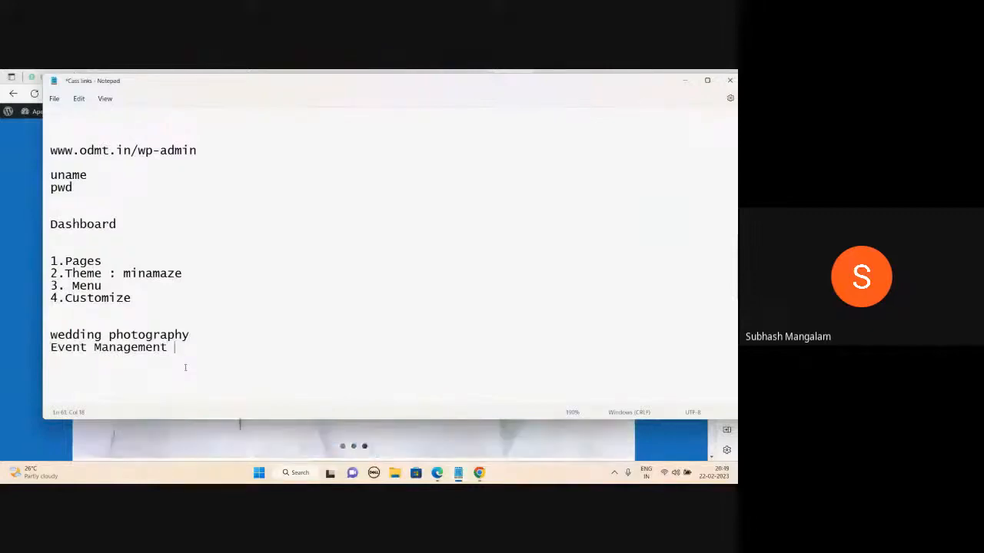
drag(434, 103, 435, 119)
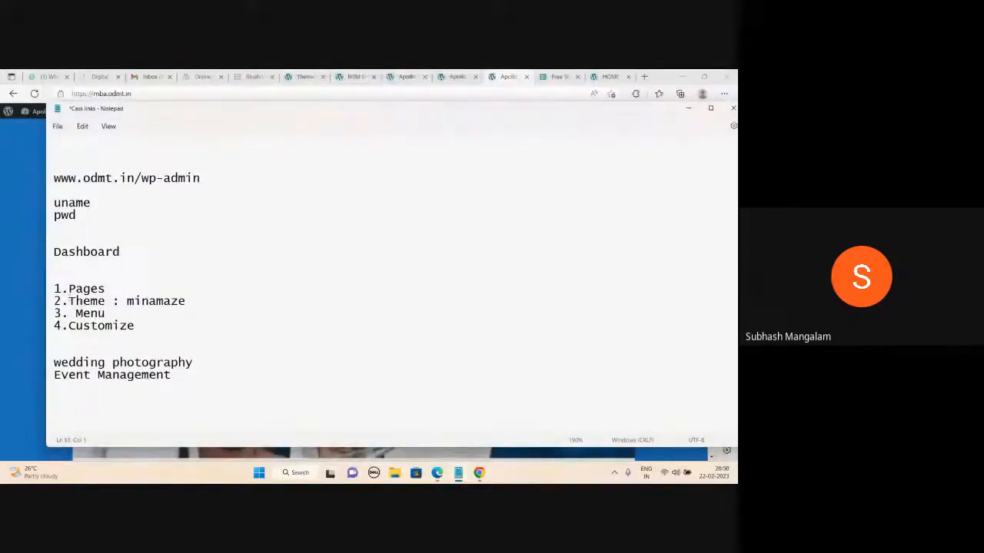
click(189, 368)
- In a new browser tab, go to youtube.com and search for 'odmt'
click(689, 108)
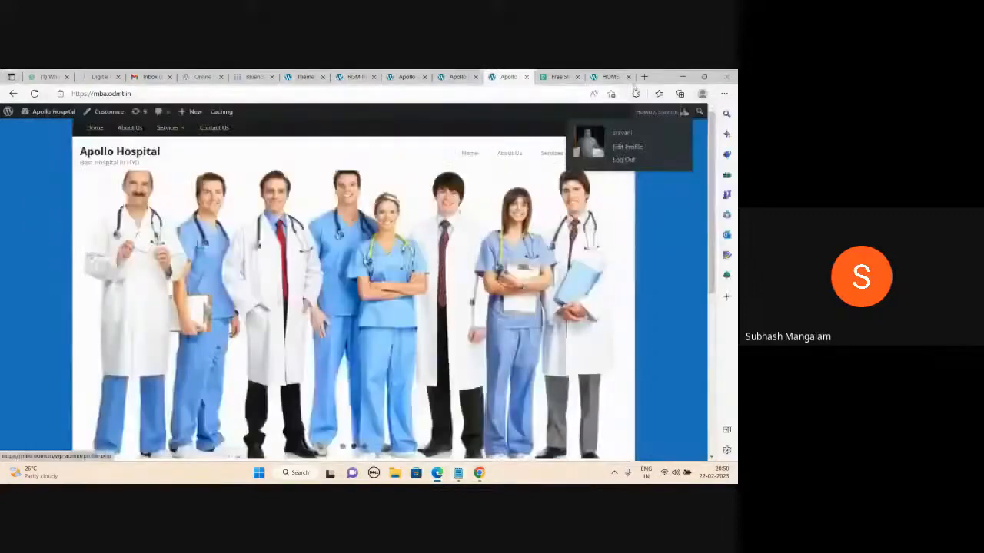
click(644, 77)
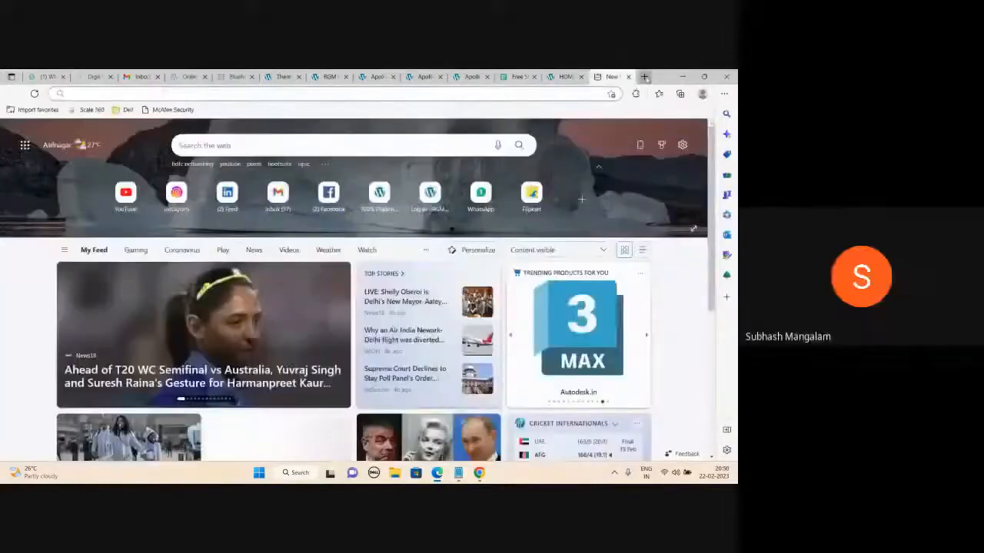
text(youtube.com)
key(Return)
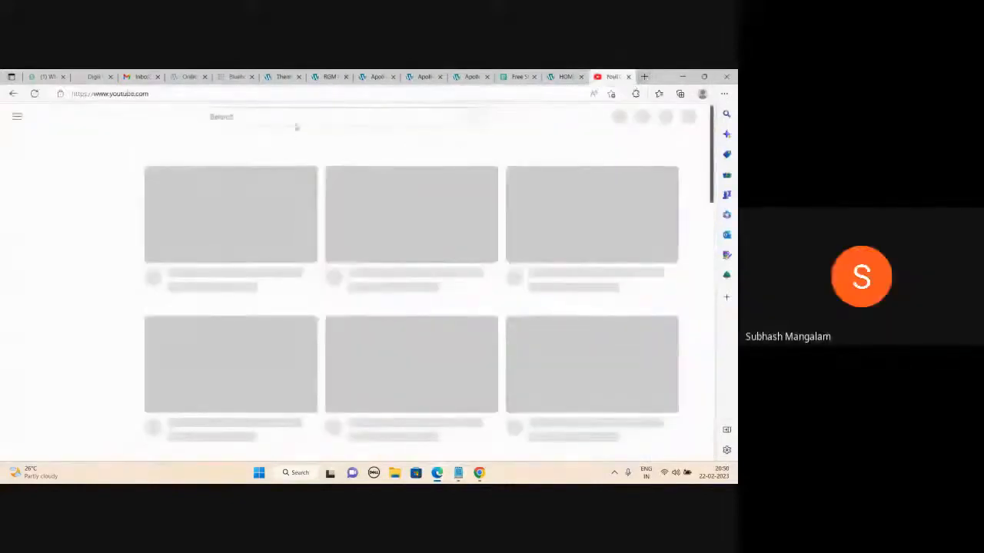
click(319, 114)
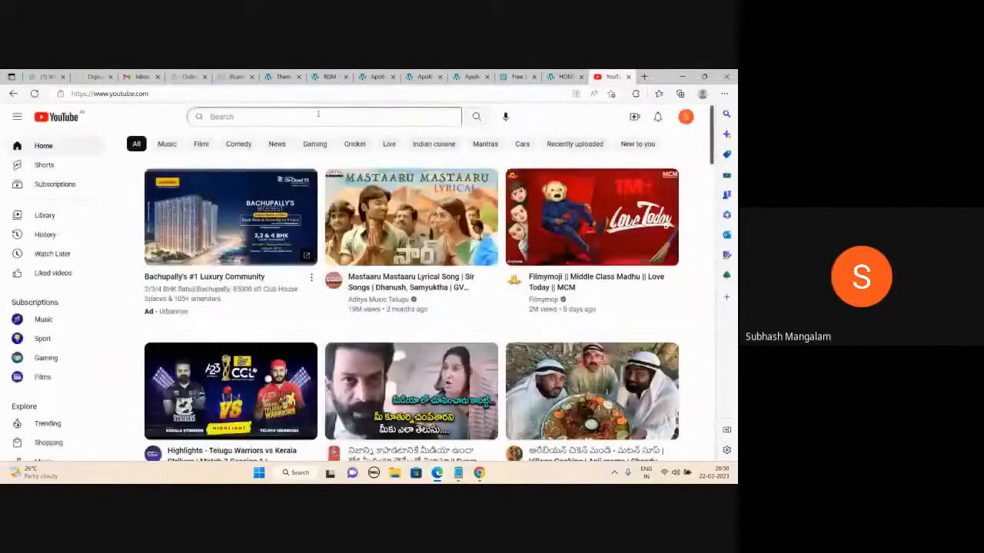
text(odmt)
key(Return)
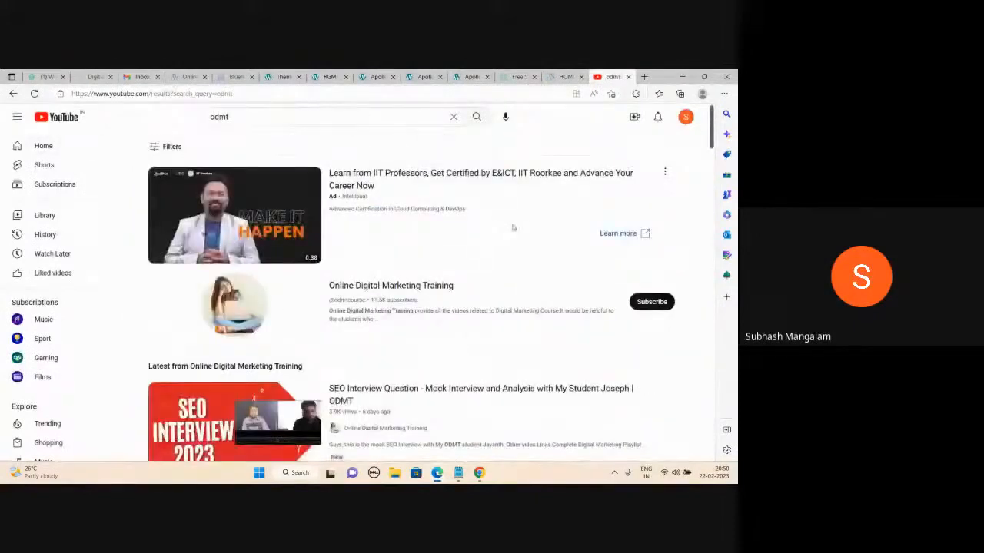
- From the odmt channel, play the Website Designing playlist's WordPress video and select its URL
click(357, 293)
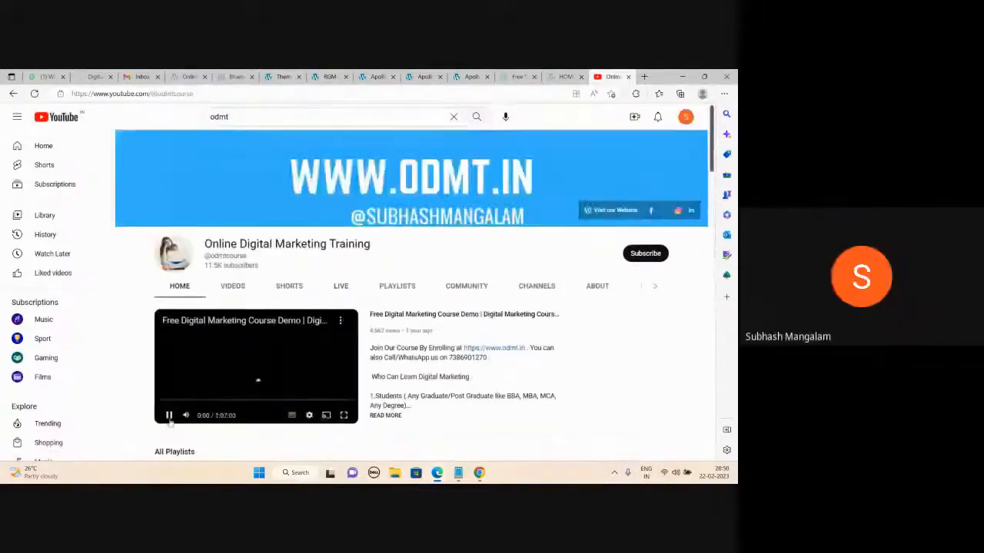
scroll(461, 314, down, 4)
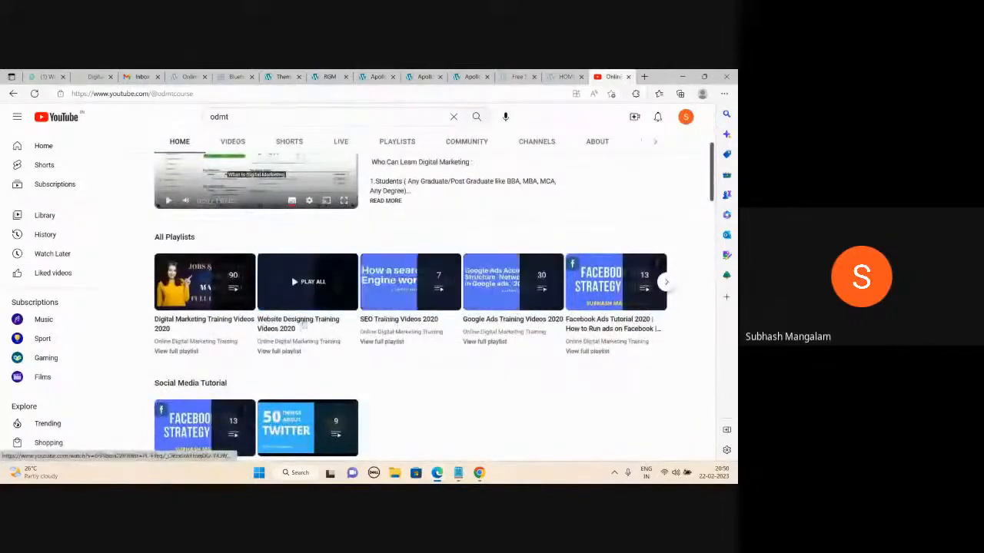
click(303, 325)
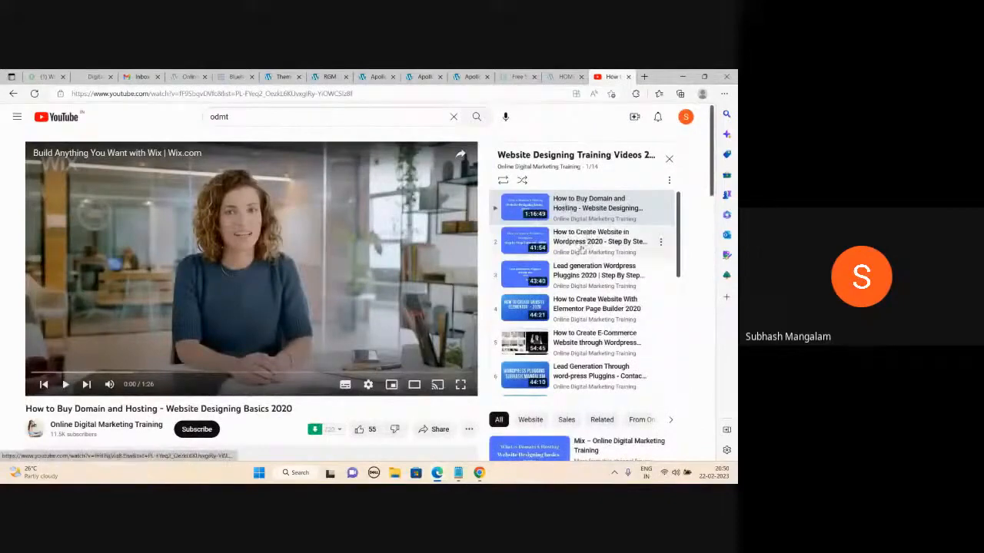
click(585, 243)
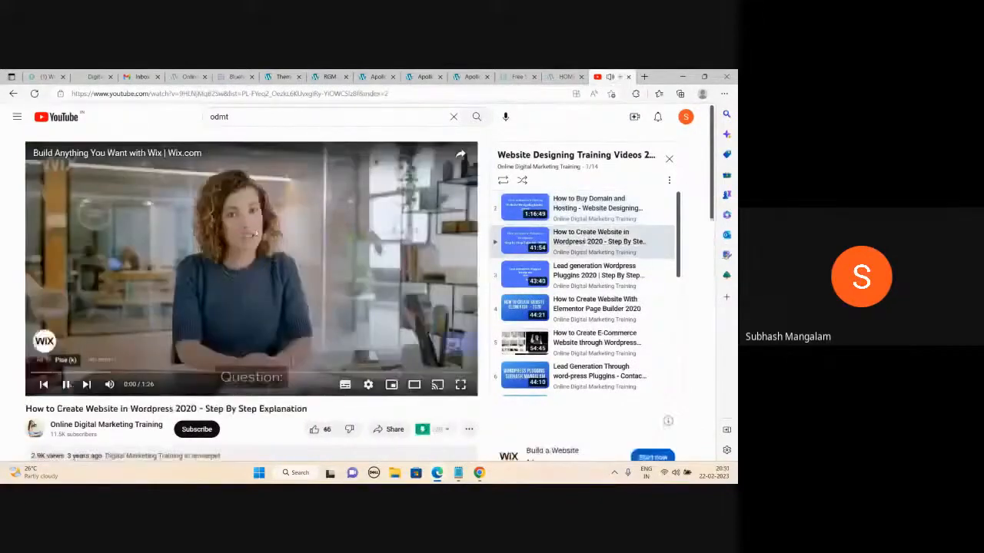
click(279, 98)
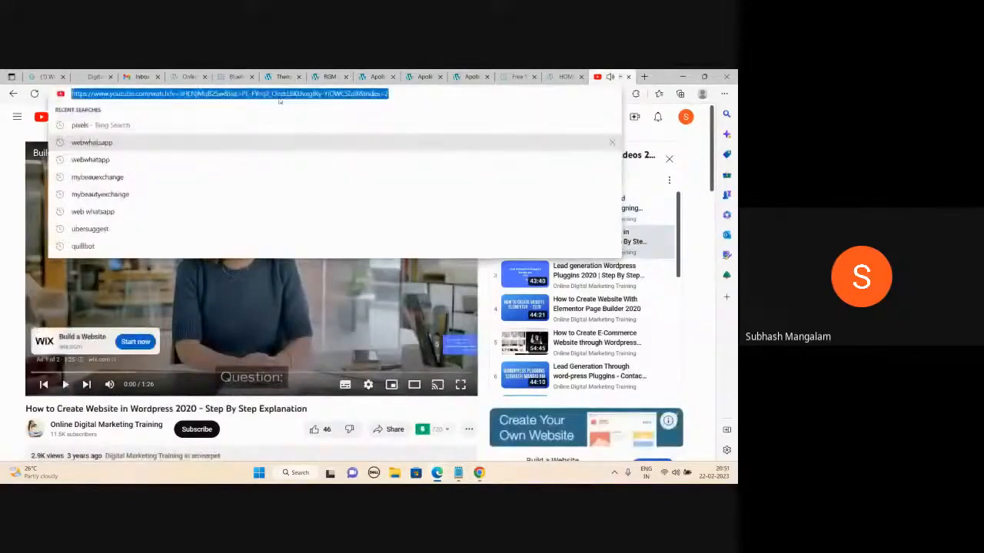
- Post the WordPress video link in the Meet chat, then stop presenting
mouse_move(437, 473)
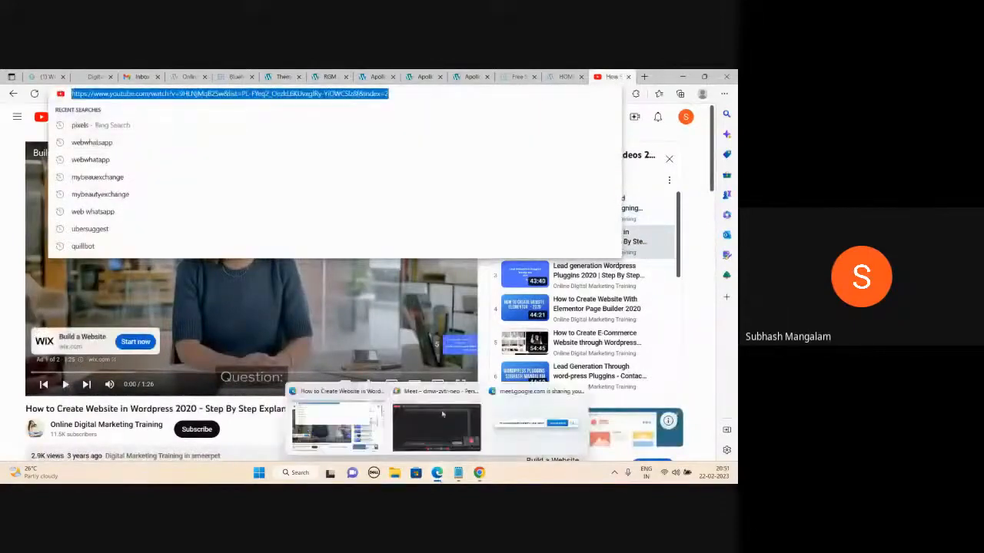
click(445, 417)
click(640, 438)
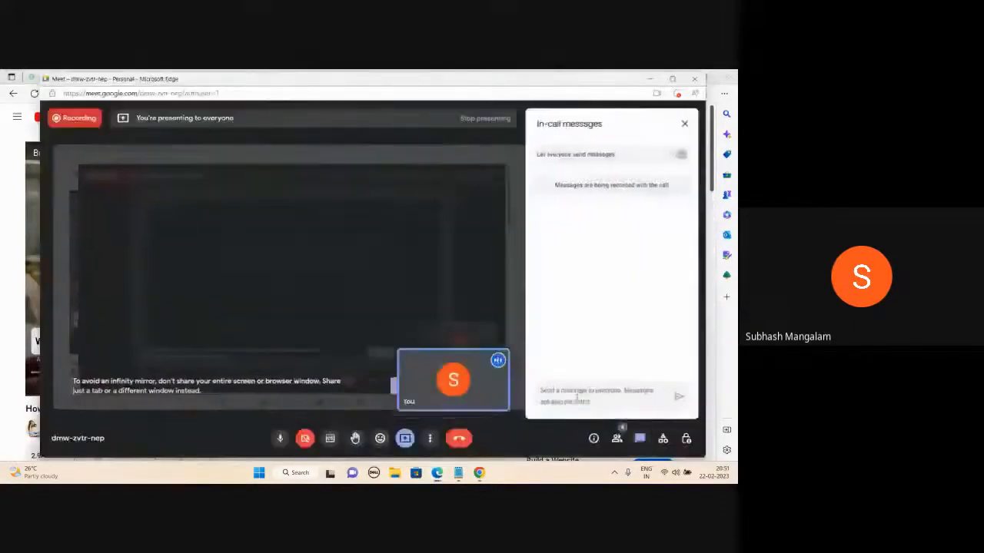
text(https://www.youtube.com/watch?v=9HLNMtB2SwI&list=PLFmq2_Gabs9K4lvqbRyW0WCSv8f&index=2)
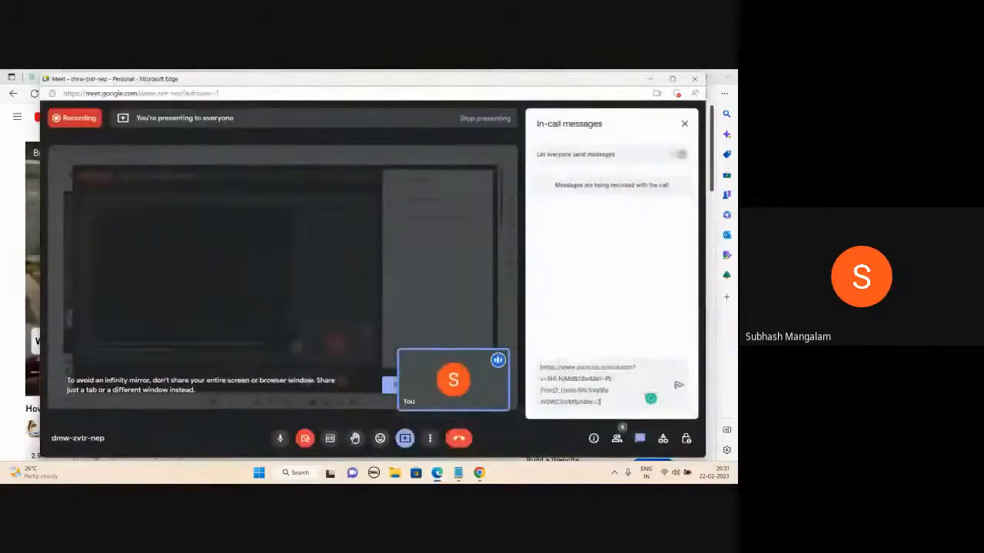
click(678, 387)
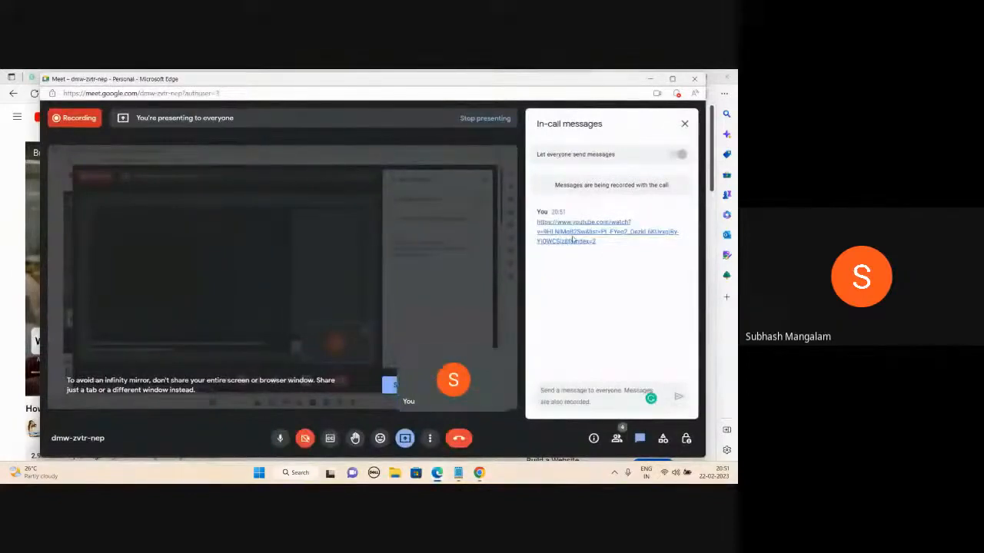
click(685, 124)
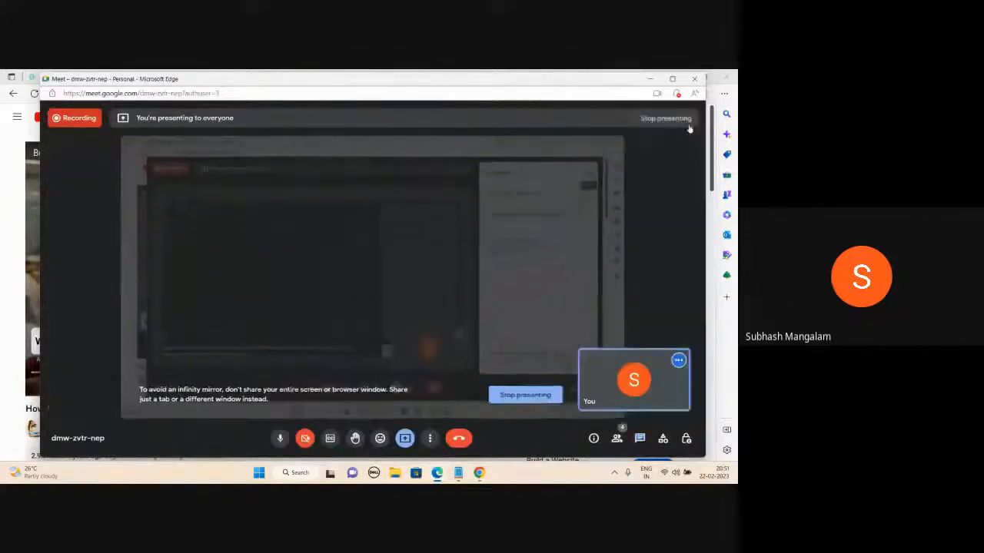
click(526, 395)
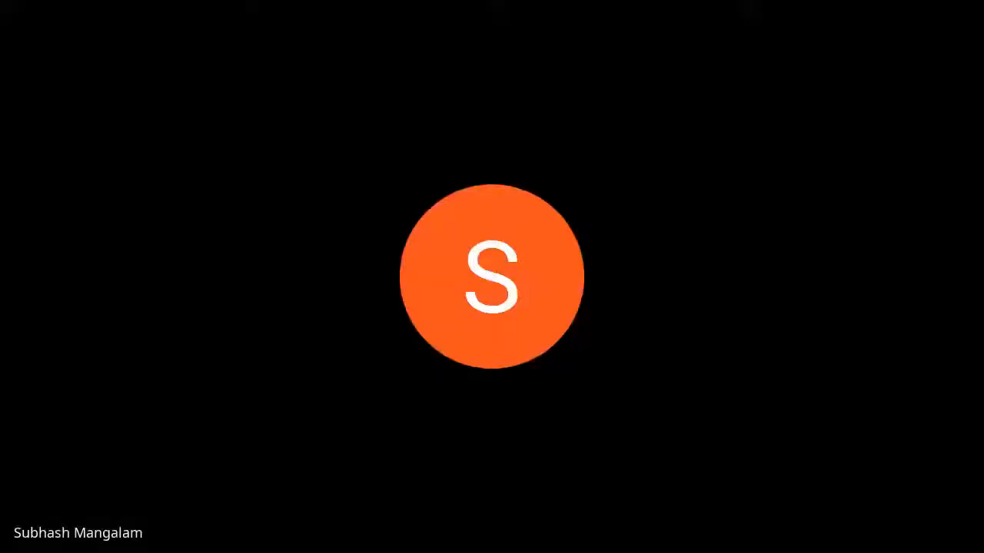